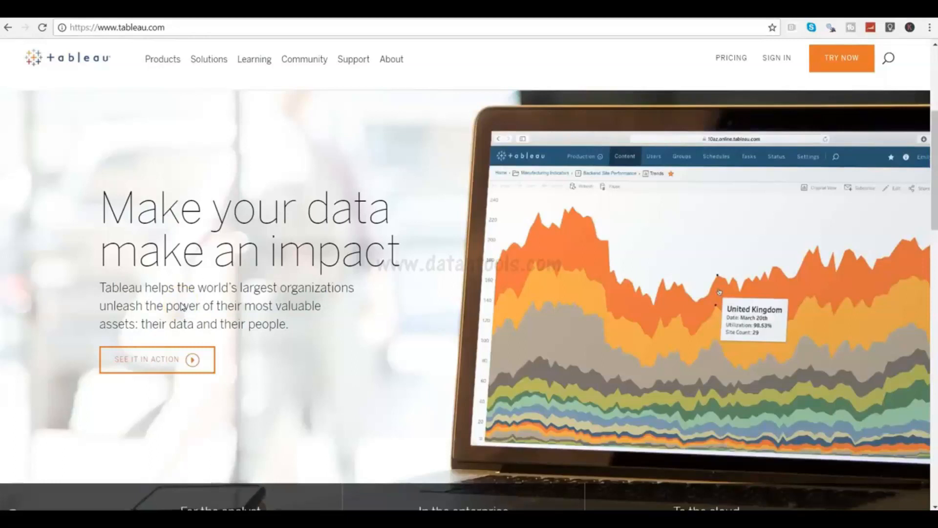
- Review the products offered on tableau.com, including Tableau Desktop, Tableau Server and Tableau Online
left_click(154, 121)
left_click(157, 28)
left_click(167, 29)
left_click(166, 29)
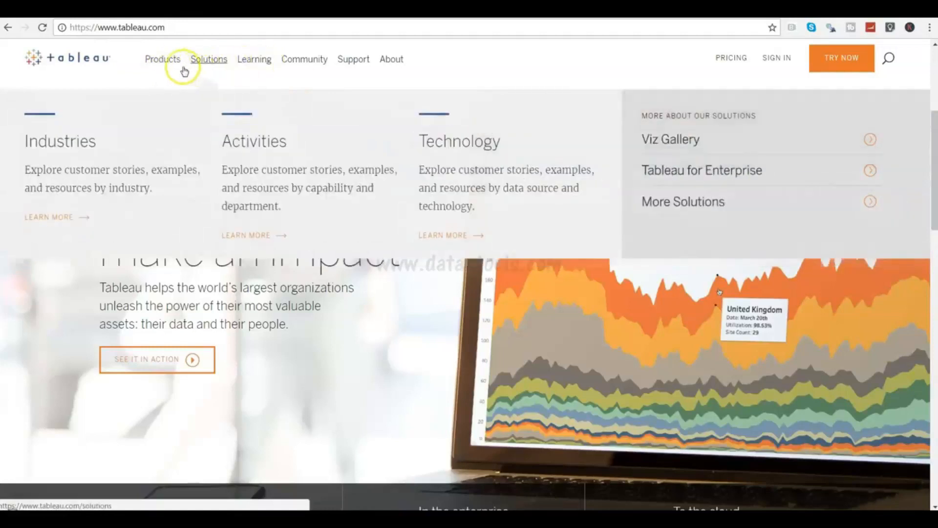
mouse_move(163, 60)
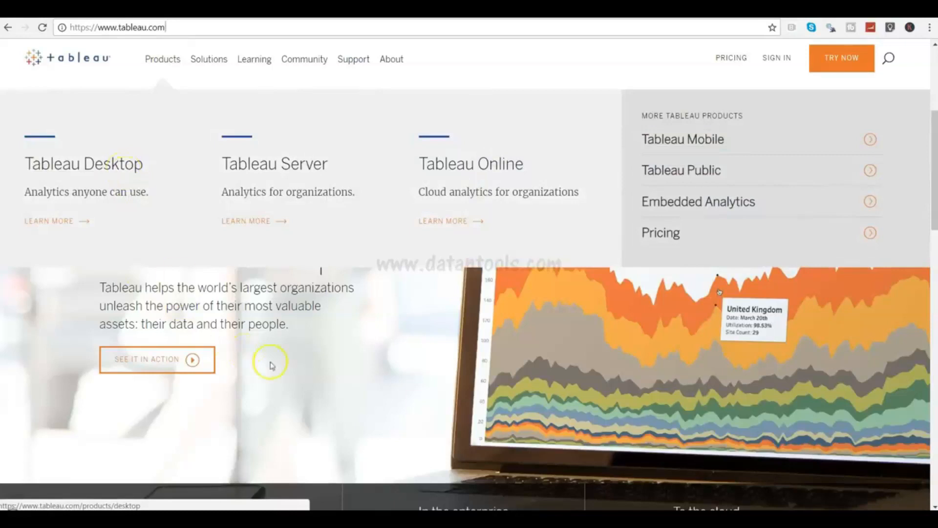
- Open the free trial page from the foot of the Tableau homepage and place the cursor in the business e-mail field
left_click_drag(935, 211, 926, 487)
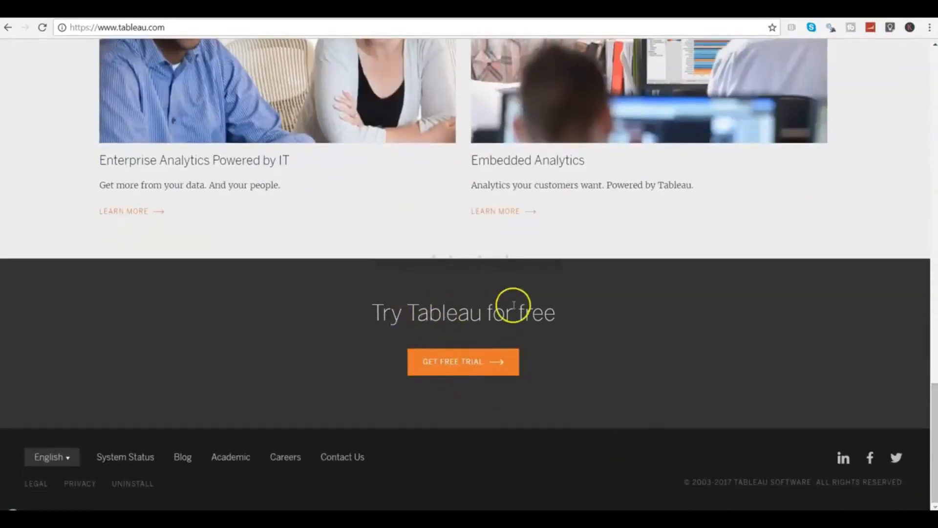
left_click(446, 366)
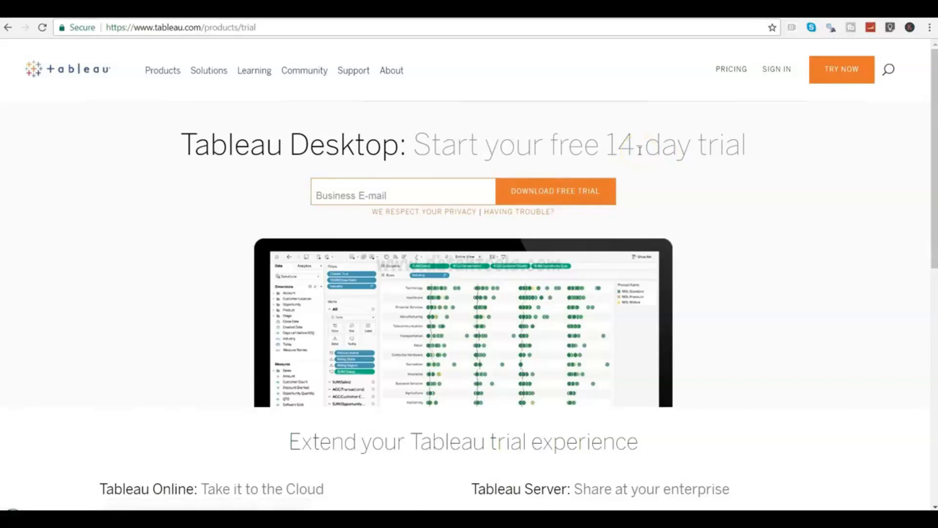
left_click(404, 199)
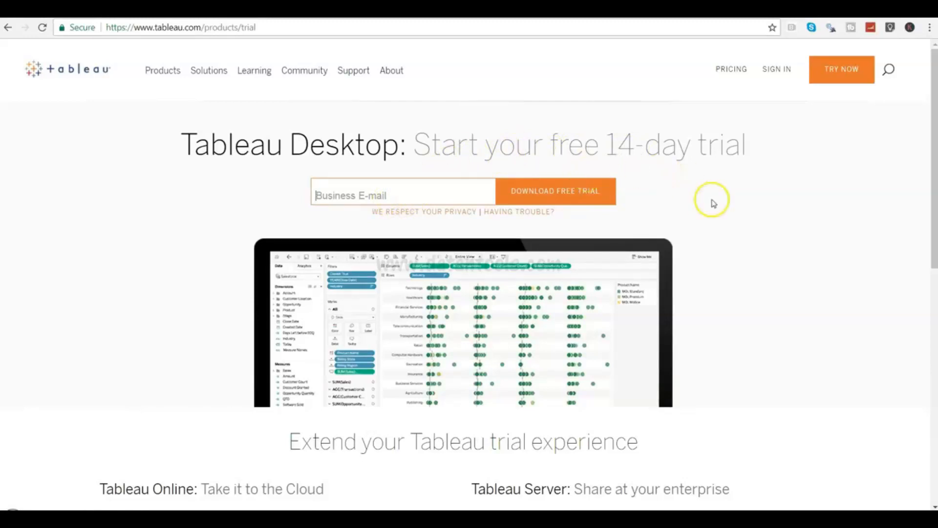
left_click_drag(935, 212, 935, 338)
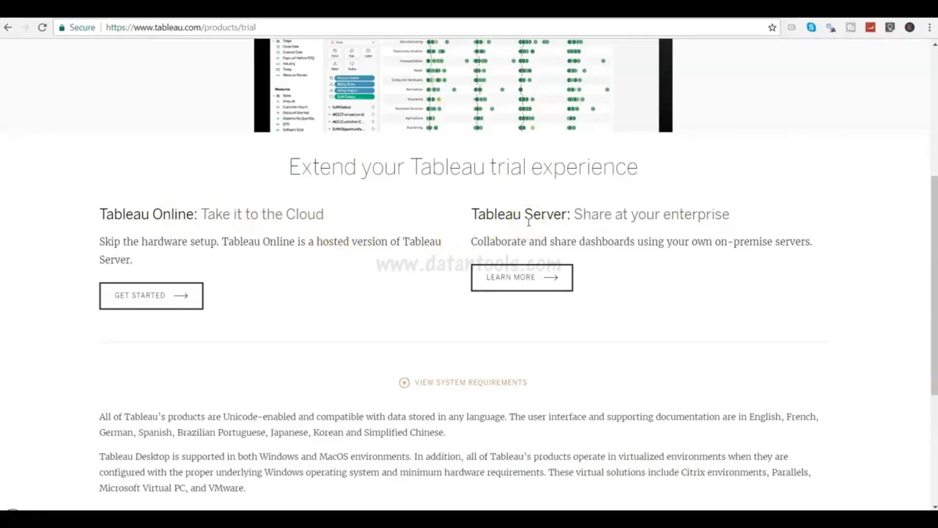
scroll(528, 223, "up", 5)
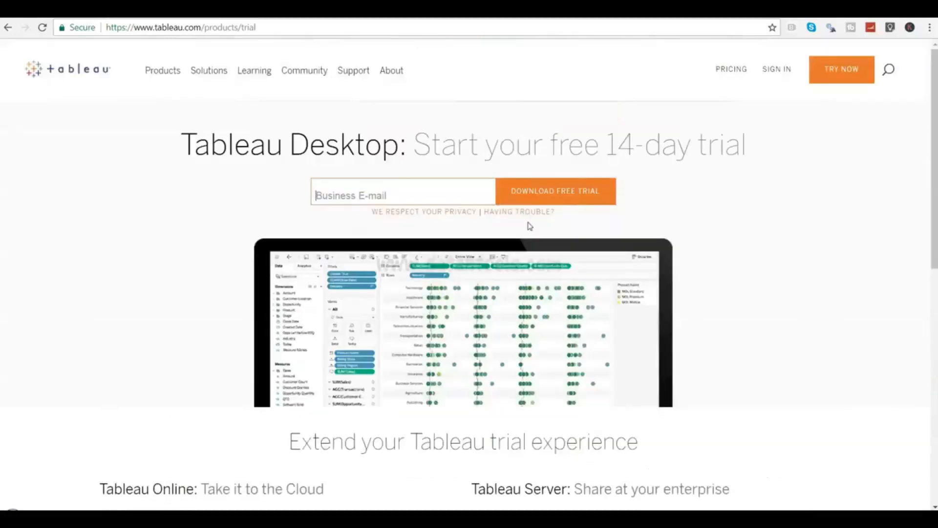
left_click(454, 189)
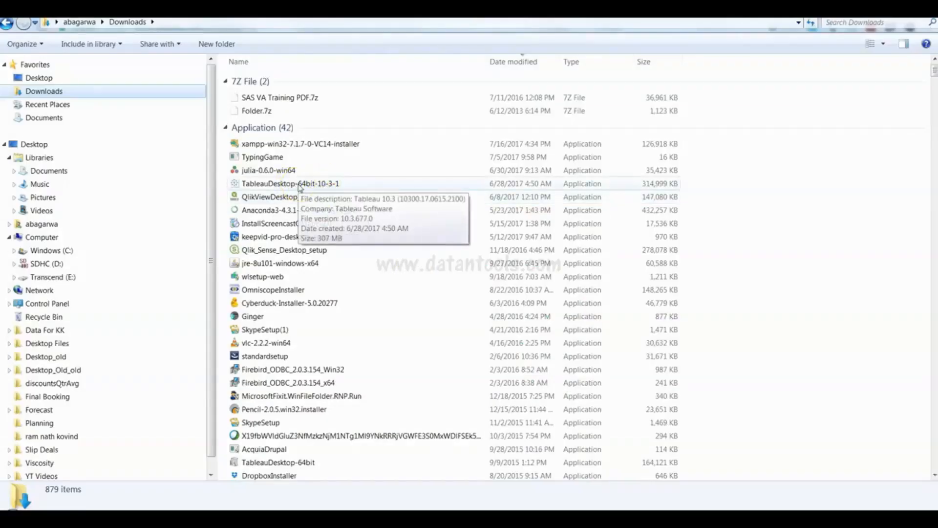
- Launch the TableauDesktop-64bit-10-3-1 installer from the Downloads folder and cancel the setup
left_click(300, 188)
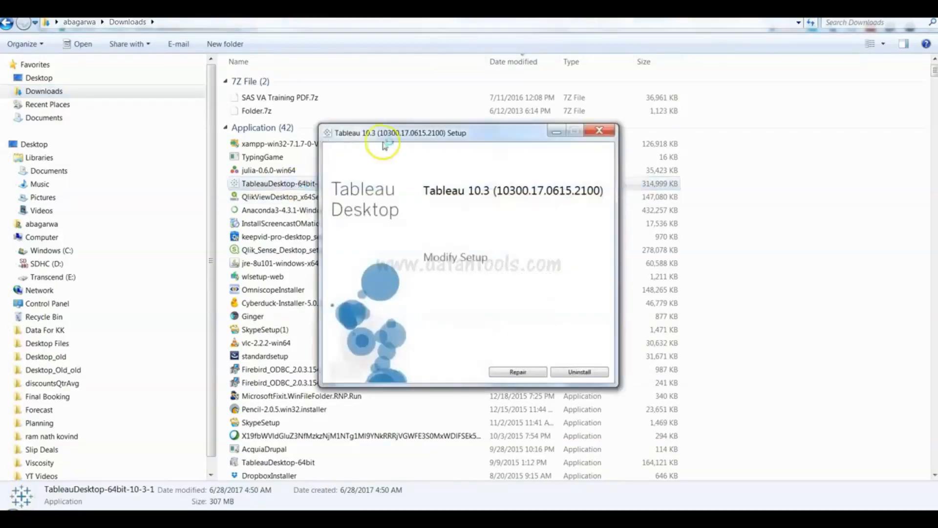
left_click(567, 371)
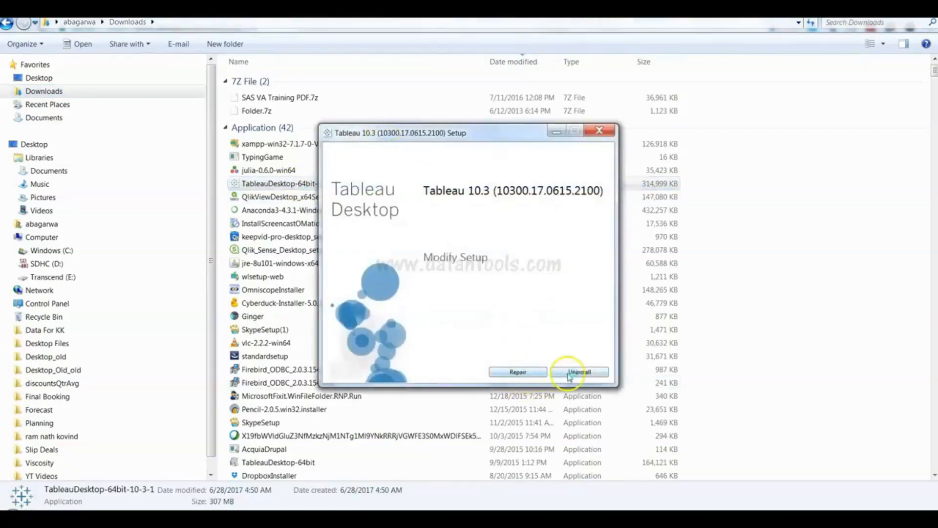
left_click(602, 132)
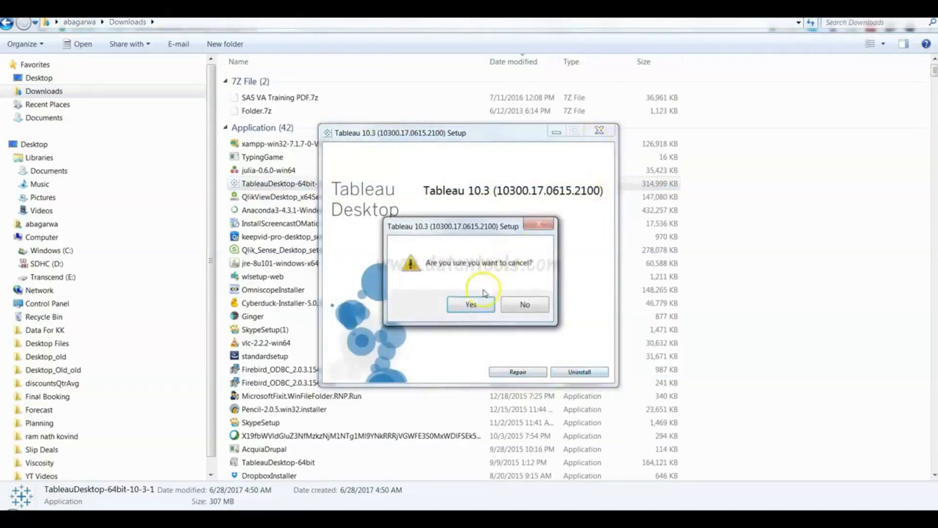
left_click(471, 305)
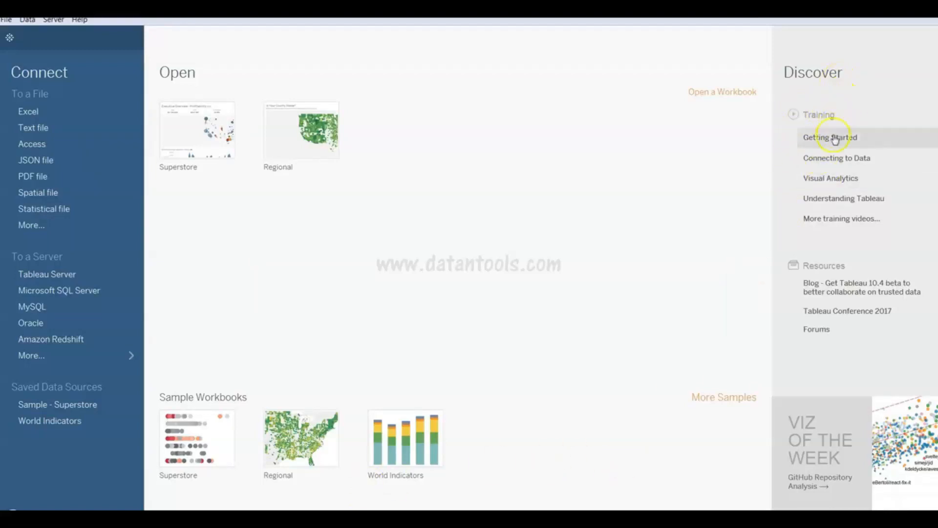
- In Tableau Desktop, preview the descriptions of the Getting Started, Connecting to Data and Visual Analytics training videos
mouse_move(835, 140)
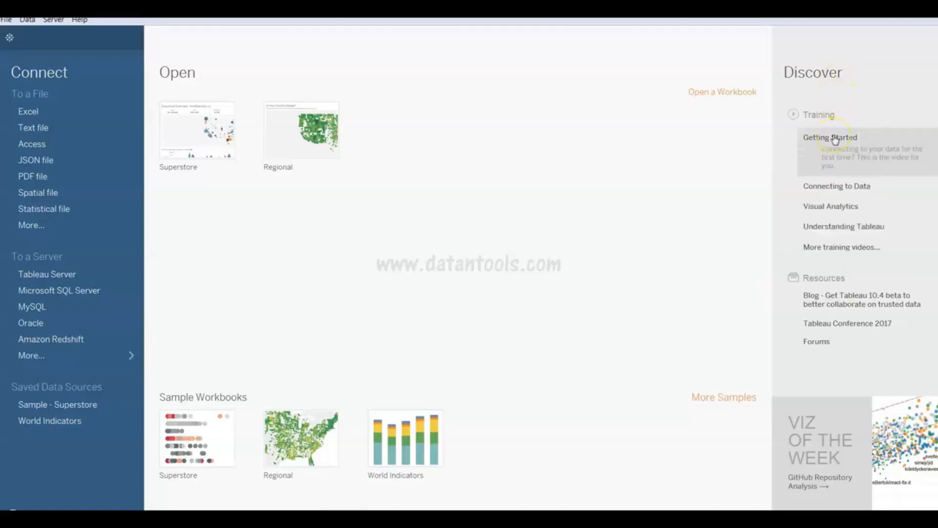
mouse_move(849, 189)
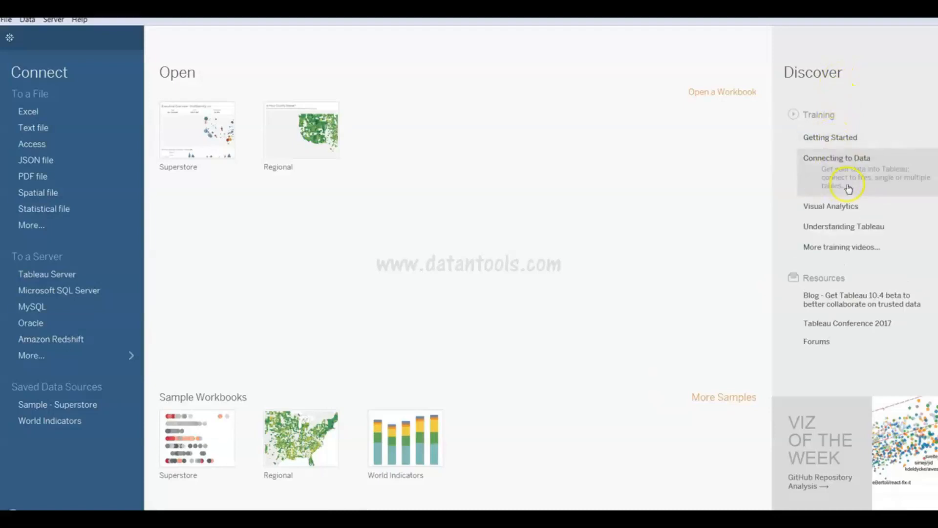
mouse_move(857, 207)
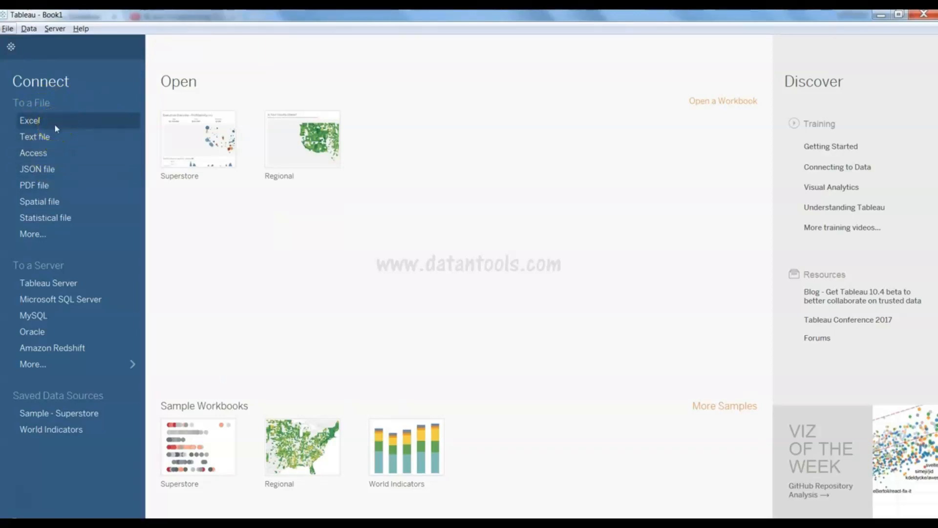
- Check which file types an Excel connection accepts and close the file chooser without opening a workbook
left_click(76, 118)
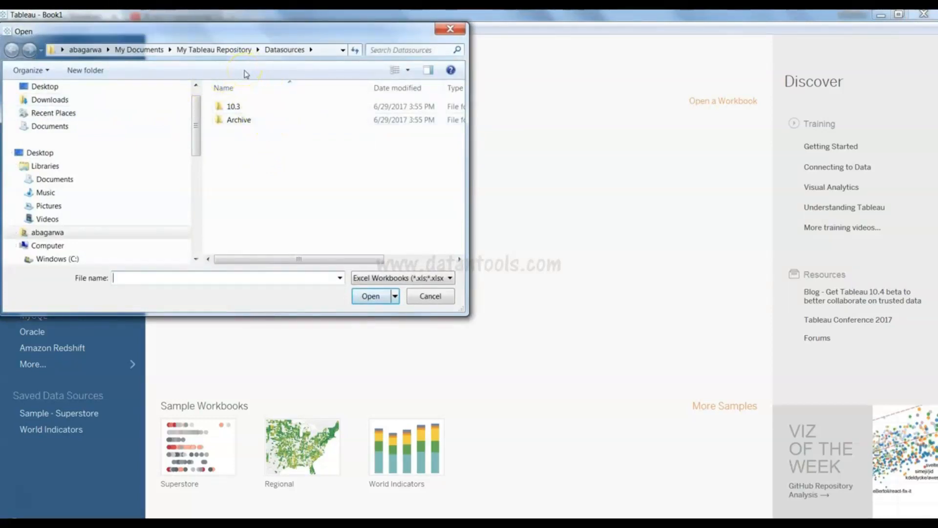
left_click(393, 275)
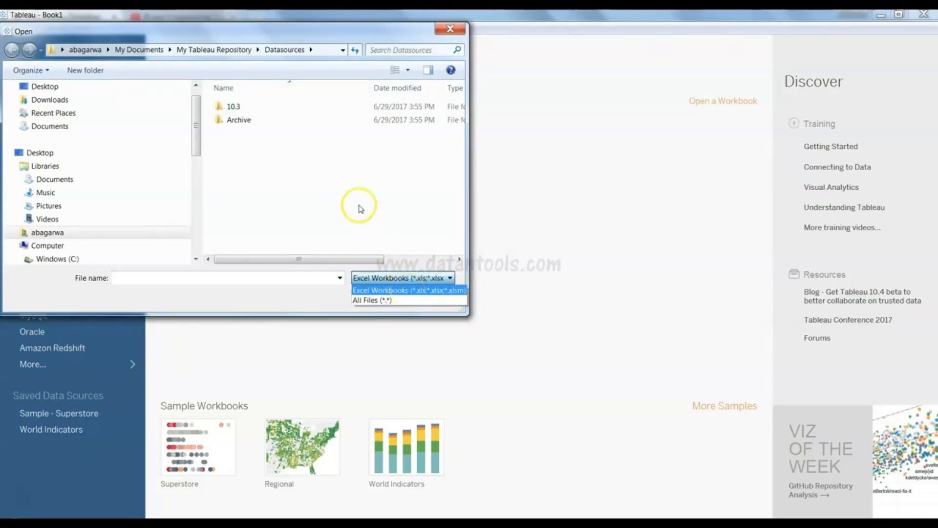
left_click(327, 197)
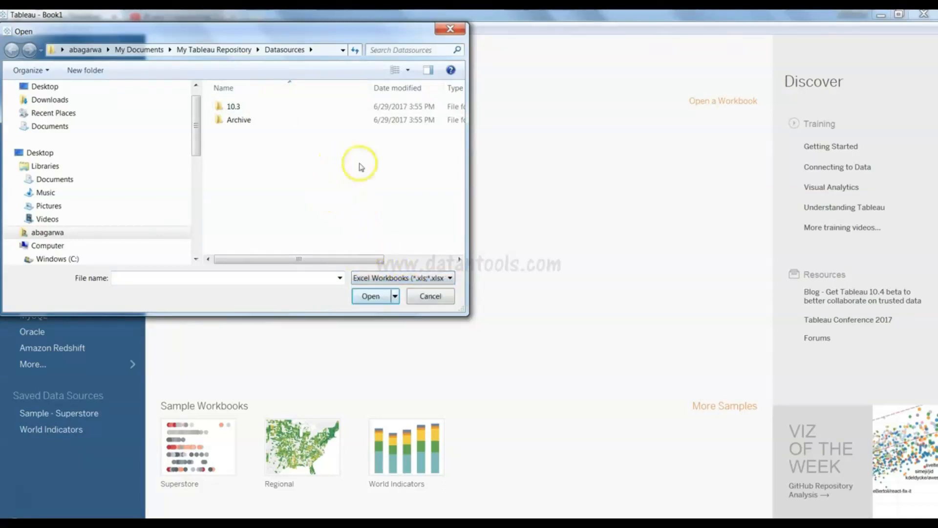
left_click(450, 33)
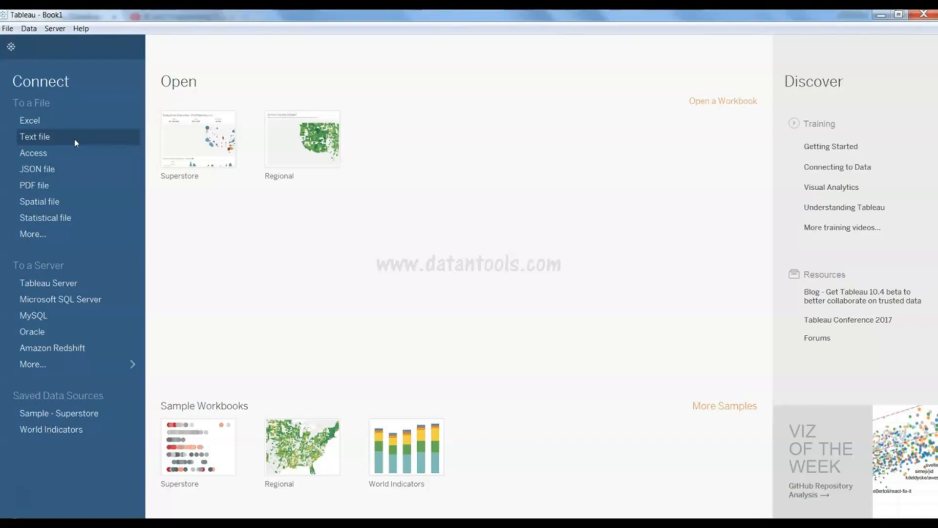
- Inspect the text file chooser and the Access connection dialog, closing each without connecting
left_click(77, 140)
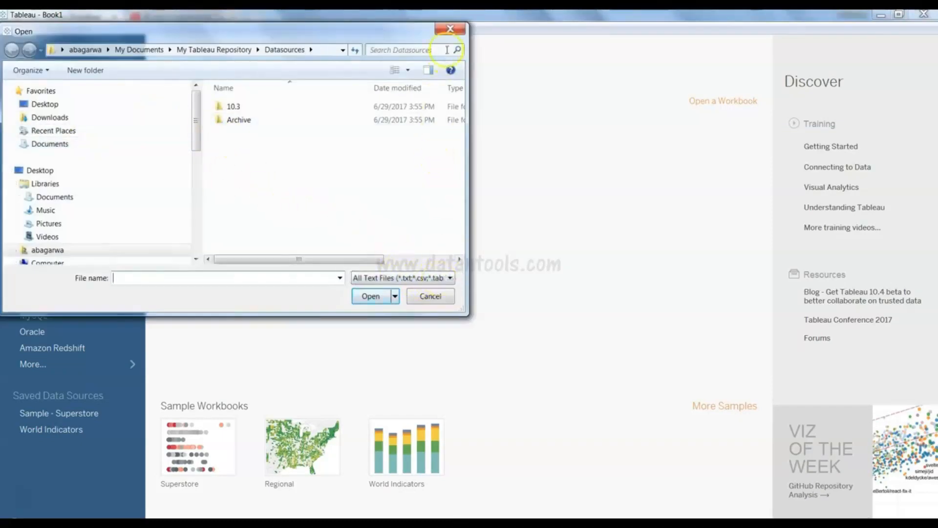
left_click(450, 28)
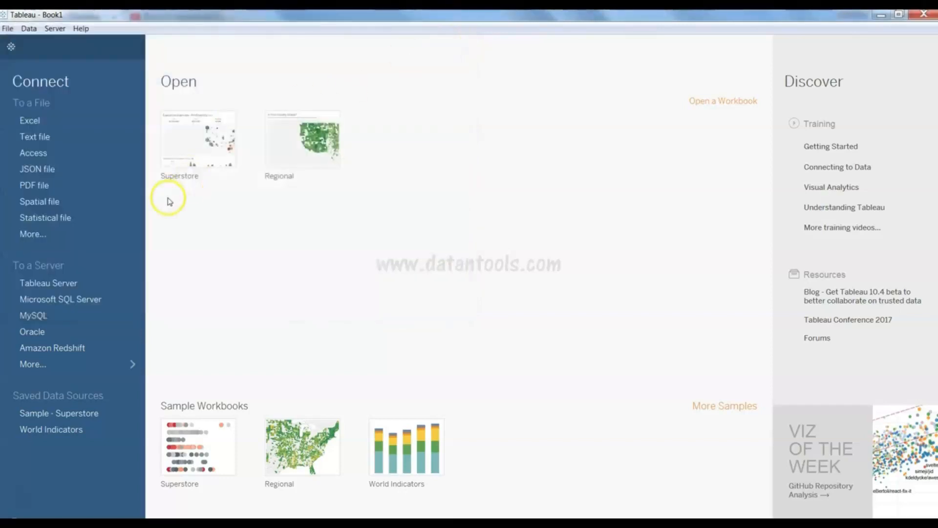
left_click(104, 160)
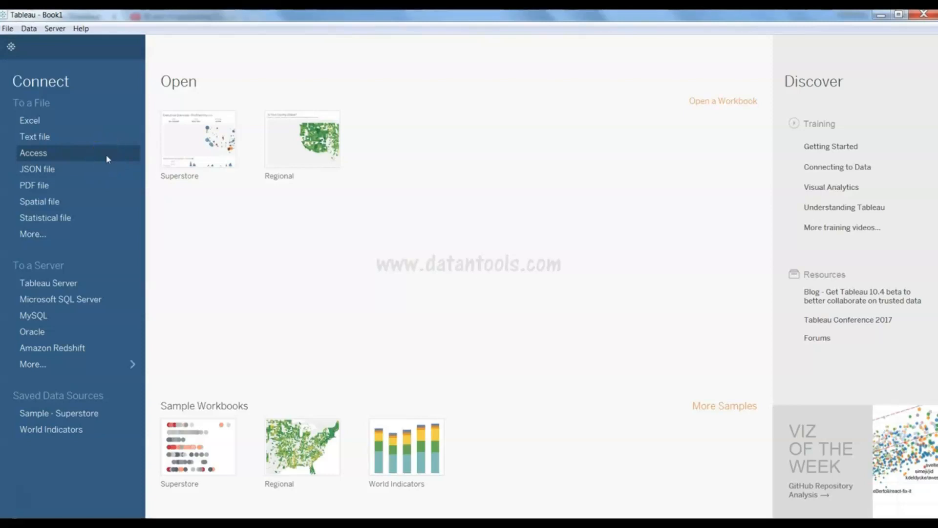
left_click(318, 141)
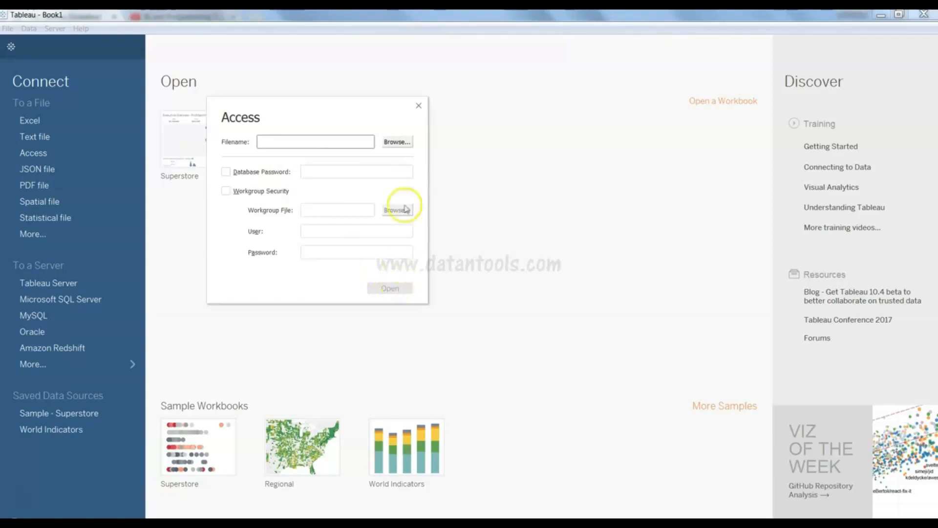
left_click(419, 108)
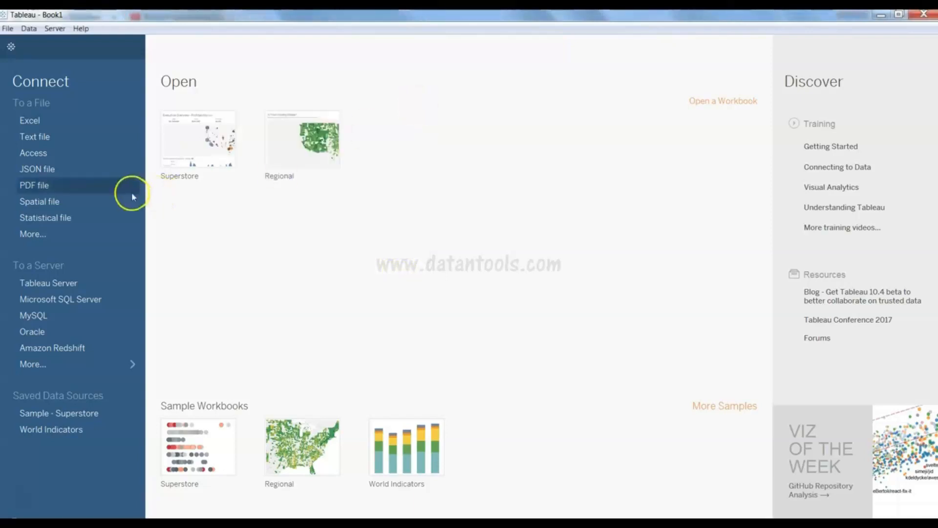
- Examine the full list of file formats available for other file connections and close the file chooser
left_click(89, 188)
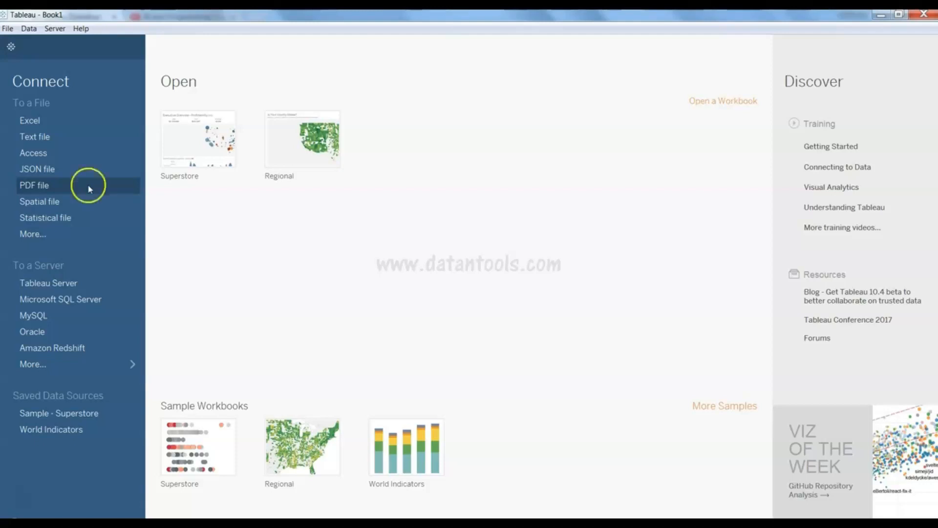
left_click(90, 236)
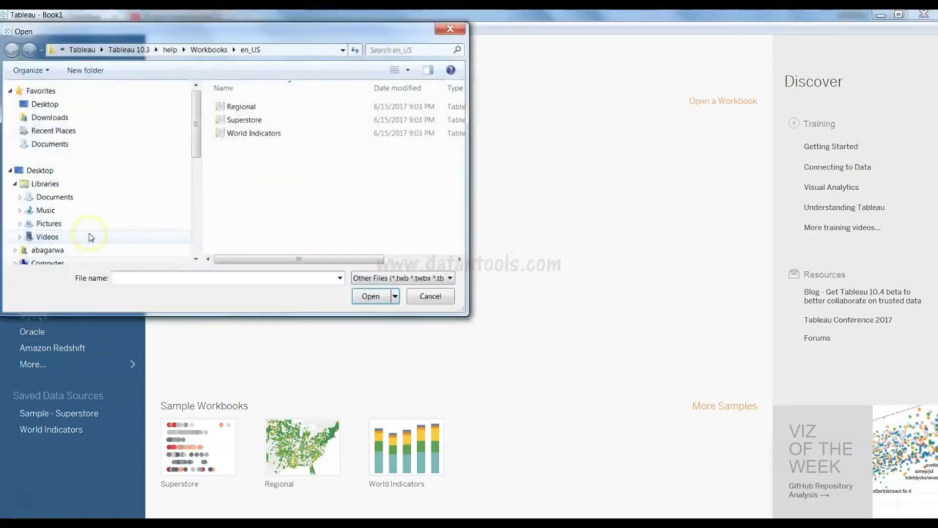
left_click(391, 279)
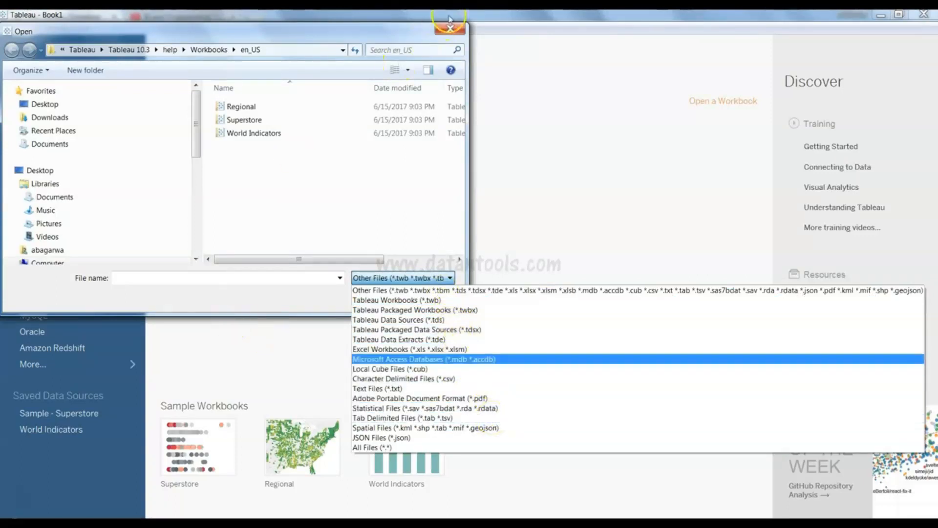
left_click(232, 328)
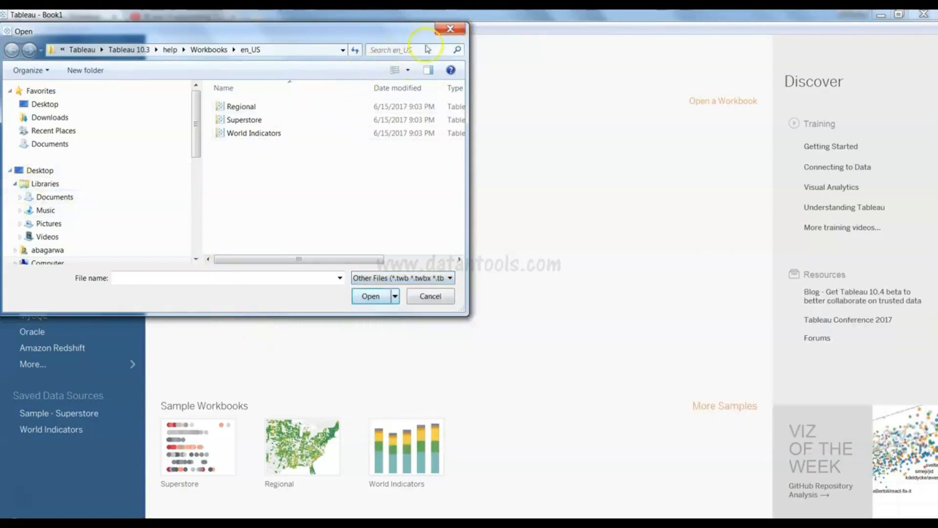
left_click(447, 29)
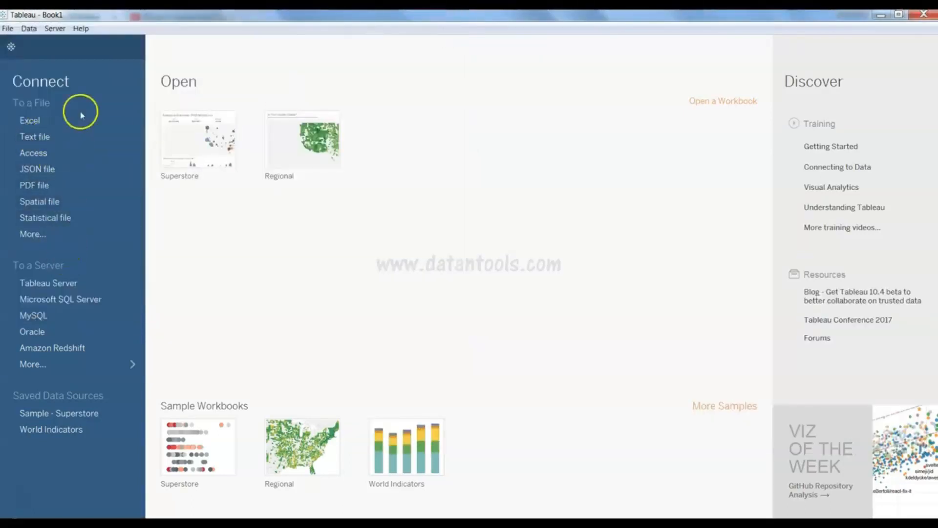
- Examine the complete list of server connectors, view the Salesforce sign-in dialog and close it without signing in
left_click(87, 279)
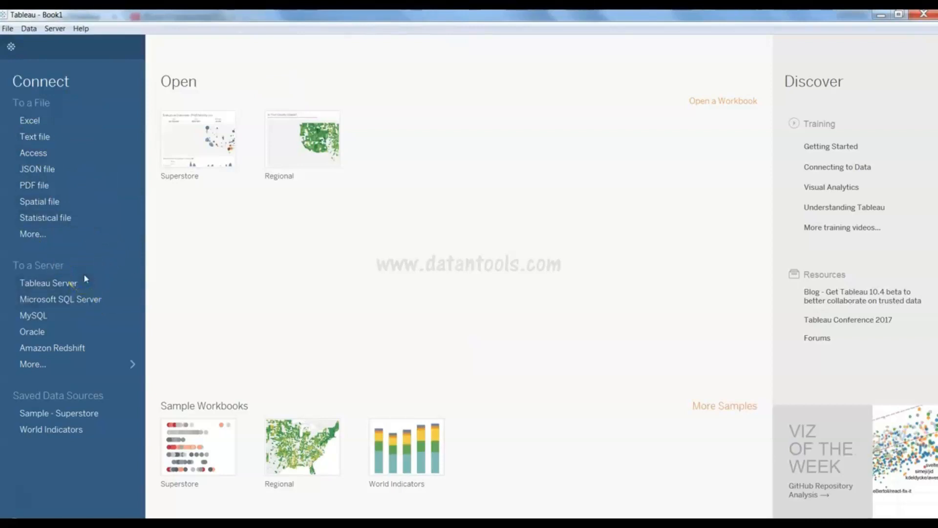
left_click(40, 315)
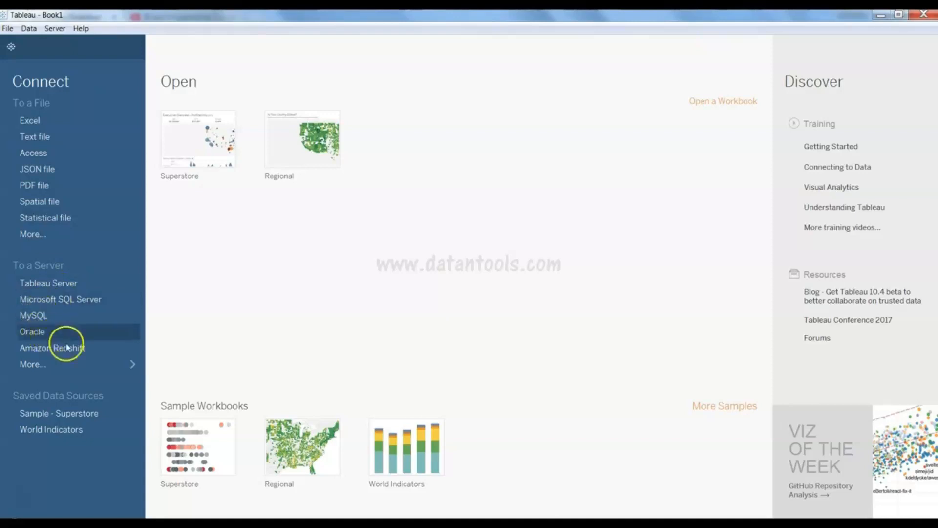
left_click(123, 370)
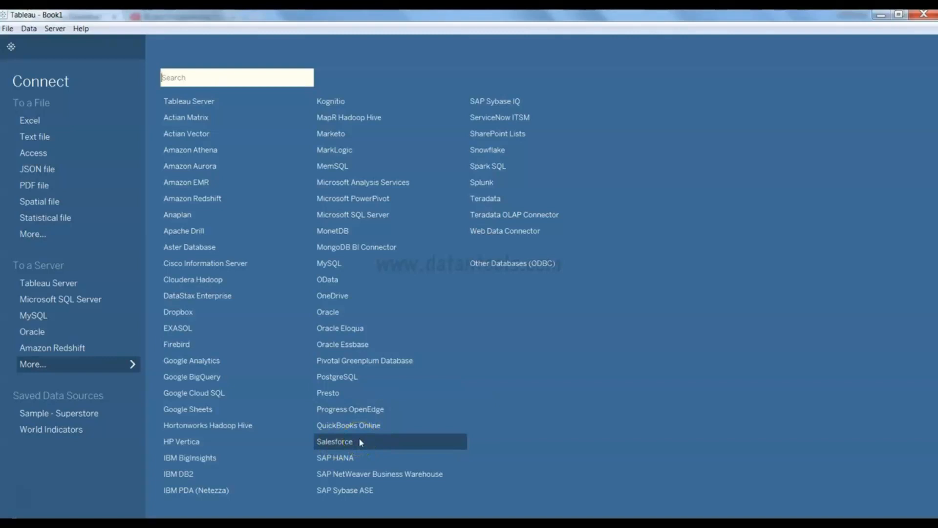
left_click(405, 448)
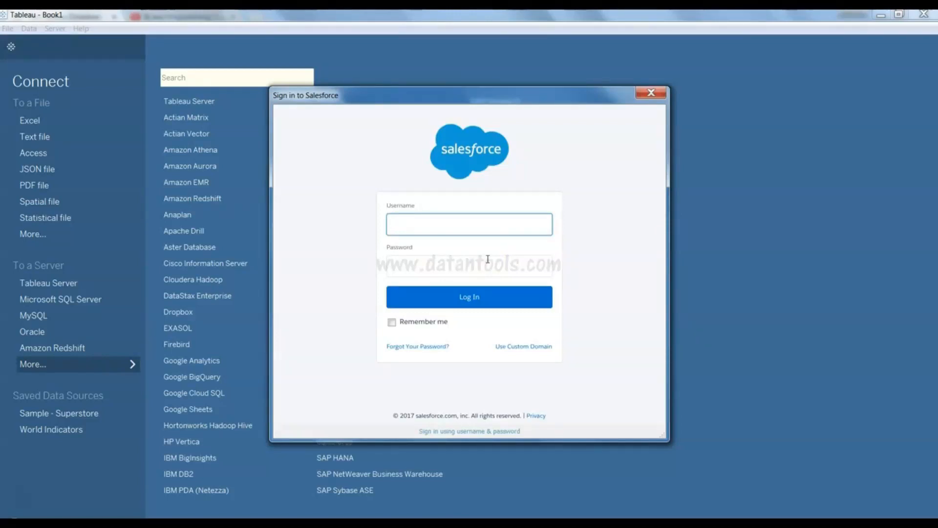
left_click(651, 93)
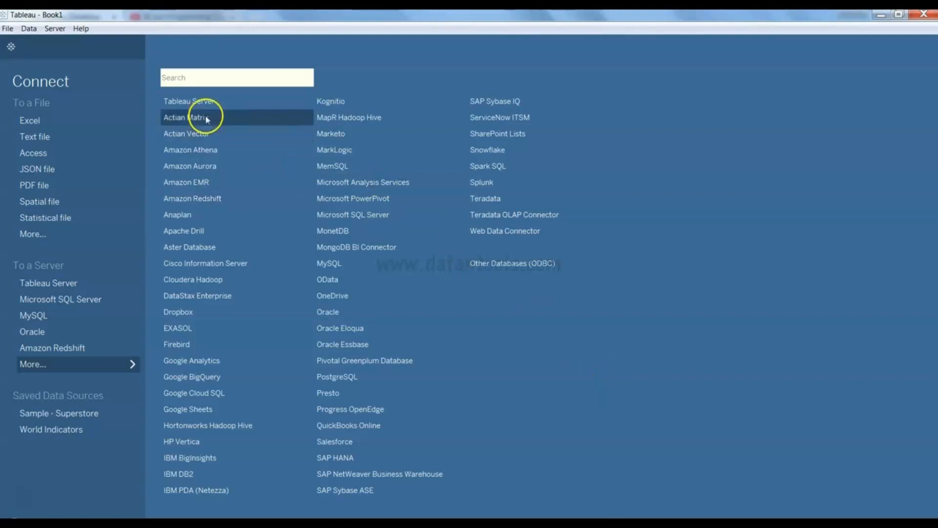
- Switch from the start page to the blank worksheet Sheet 1
left_click(25, 45)
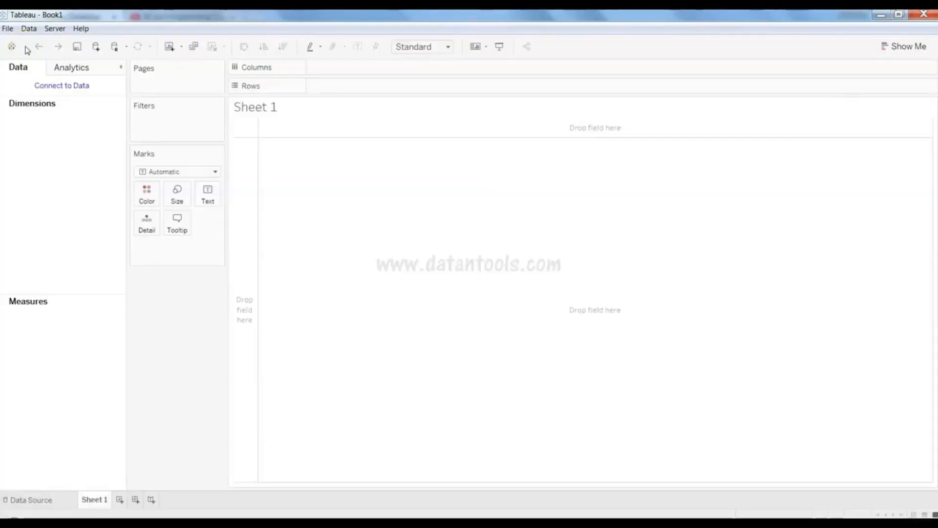
- Open the Superstore sample workbook and view its Product and Customers dashboards
left_click(57, 499)
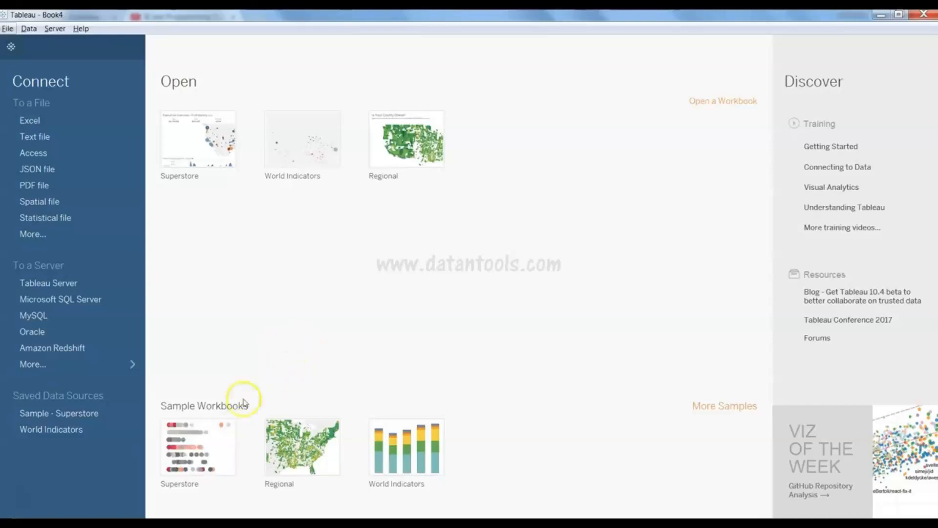
left_click(226, 426)
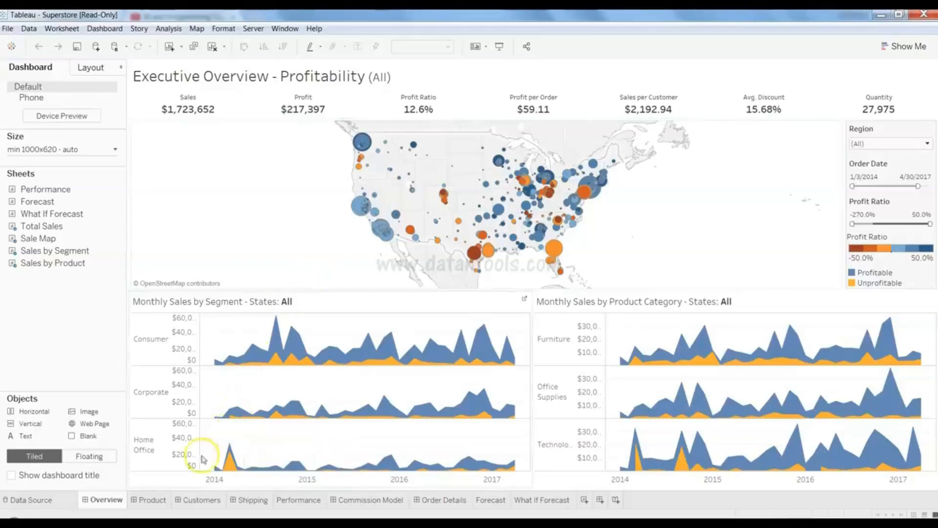
left_click(147, 501)
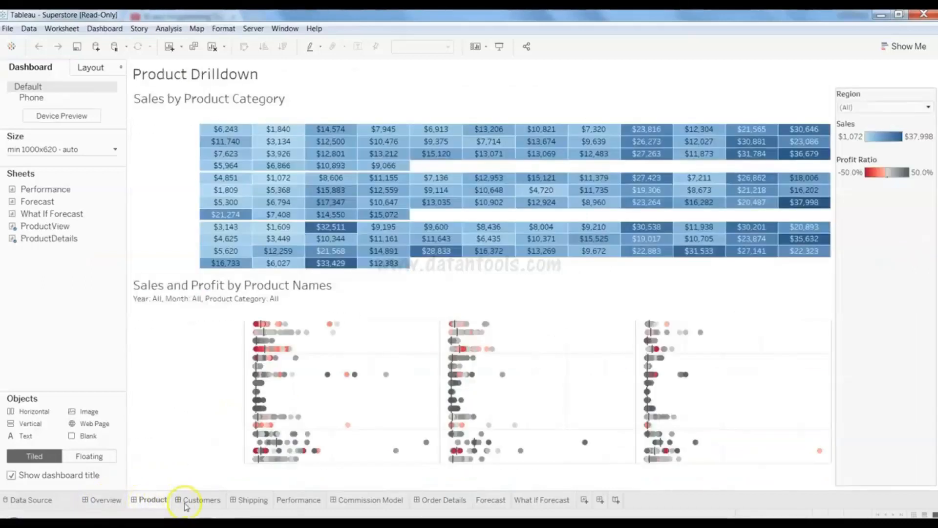
left_click(185, 503)
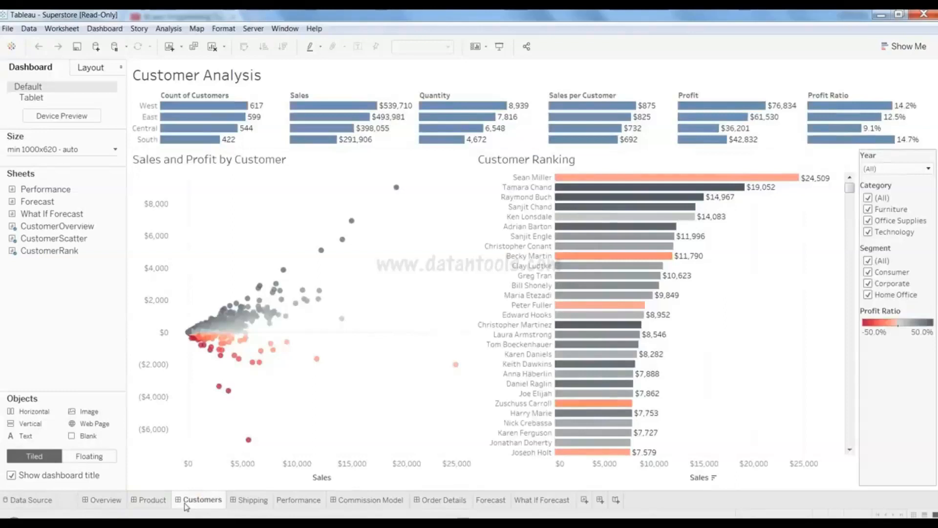
- Preview the Performance sheet and inspect the options for adding a new worksheet and a new dashboard
left_click(302, 504)
mouse_move(303, 506)
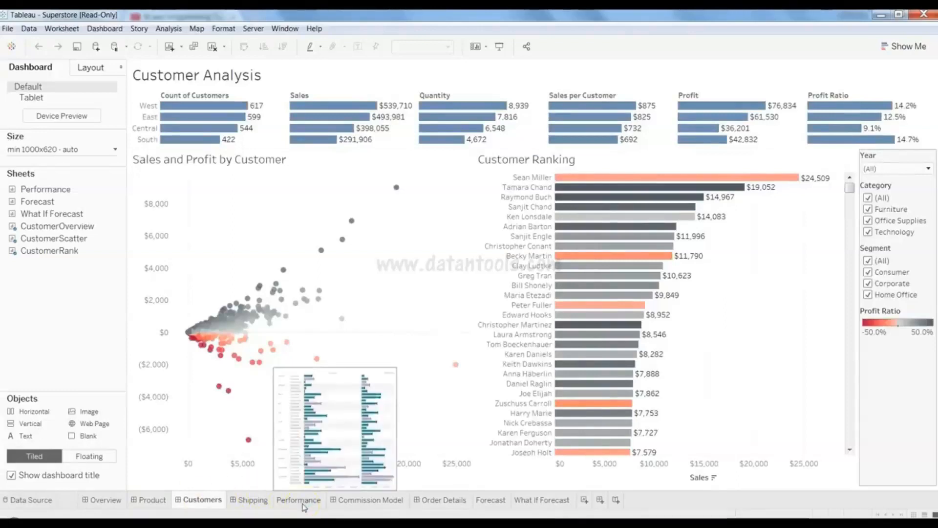
left_click(544, 511)
left_click(587, 502)
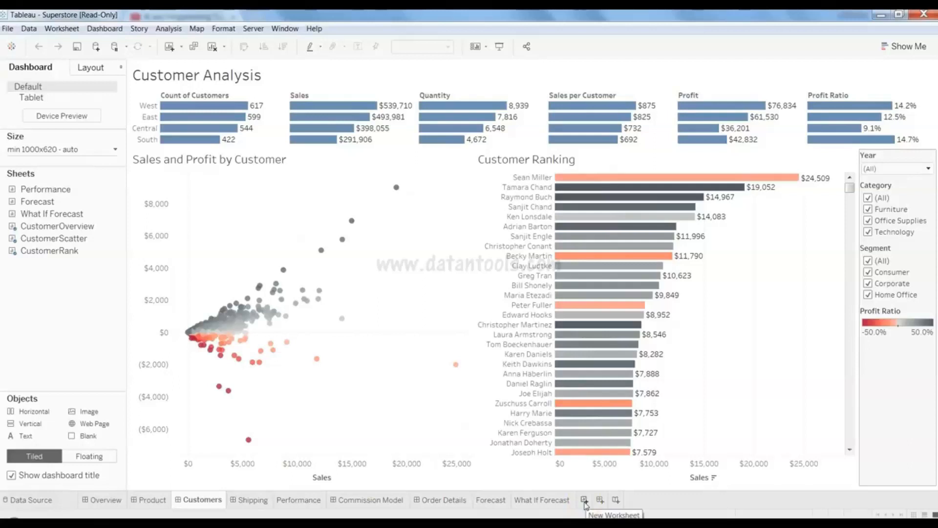
left_click(601, 501)
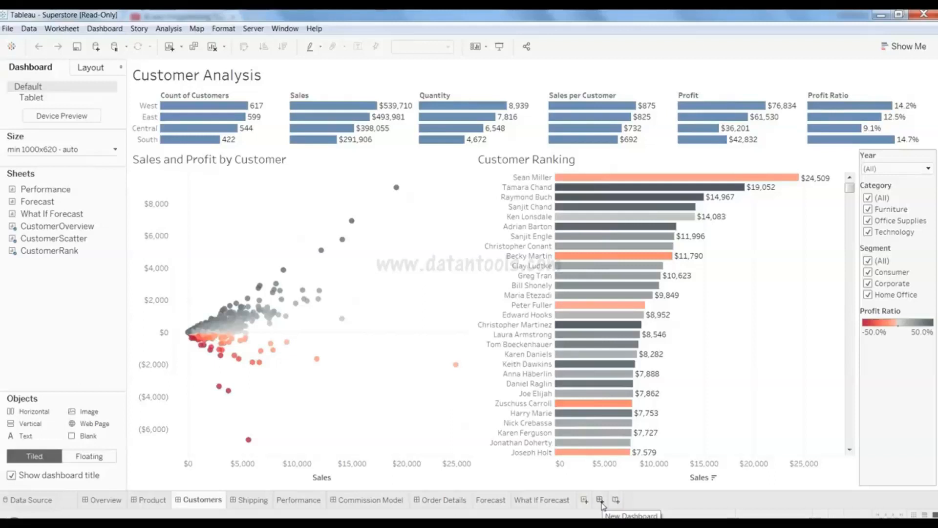
left_click(197, 501)
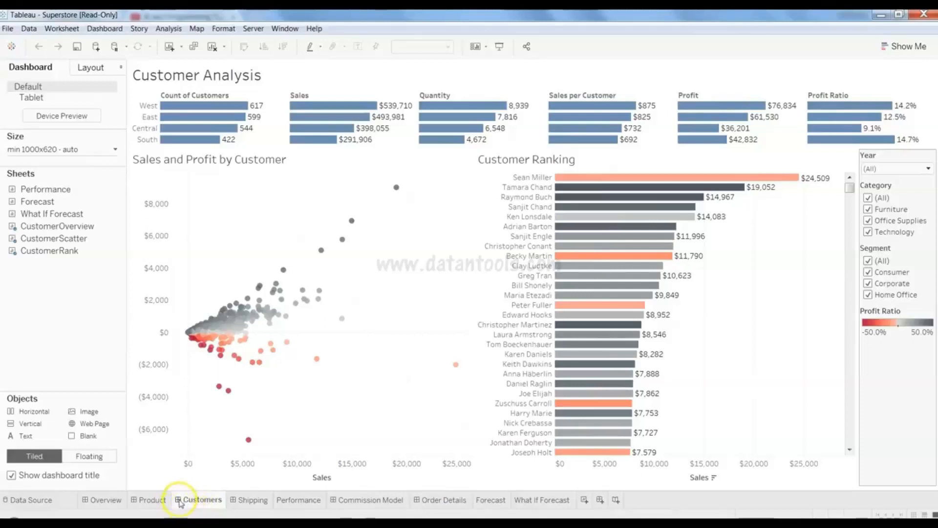
- Examine the Customers dashboard's component sheets, scatter plot, customer ranking and category filter
mouse_move(181, 503)
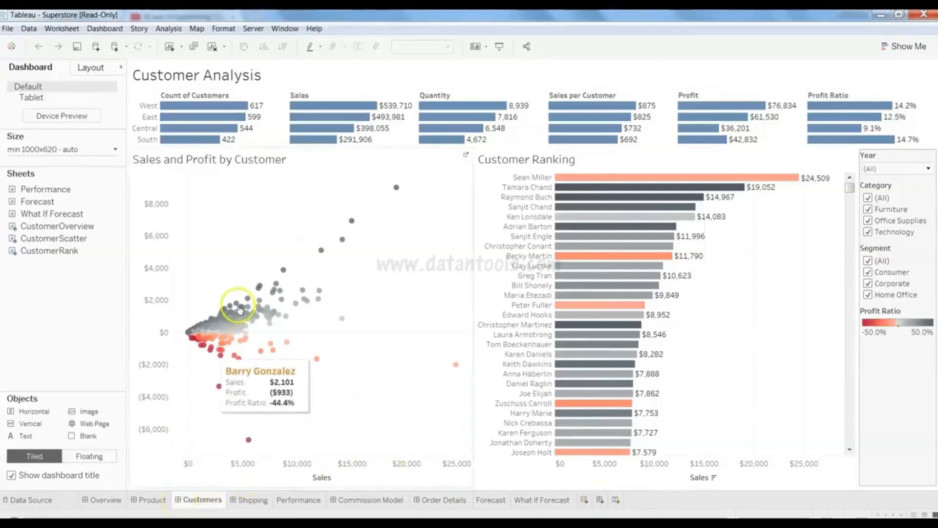
mouse_move(108, 257)
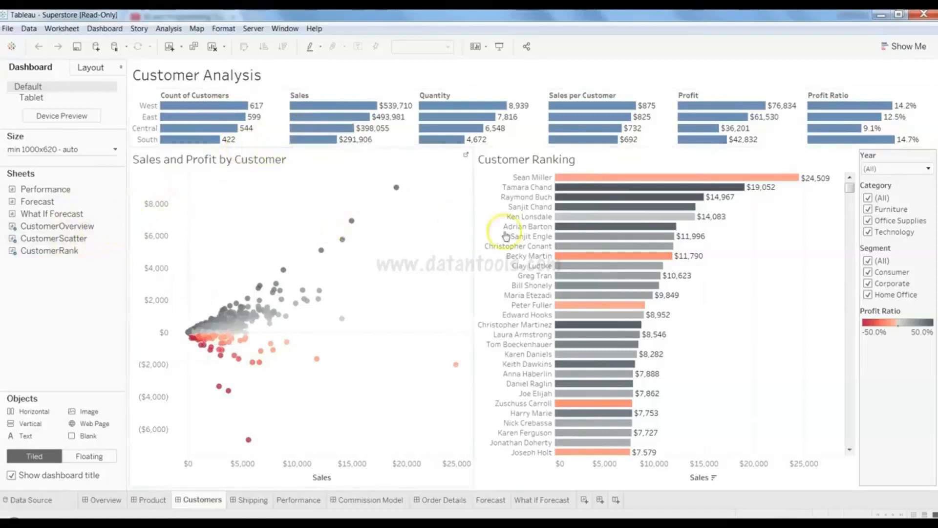
left_click(567, 289)
left_click(359, 362)
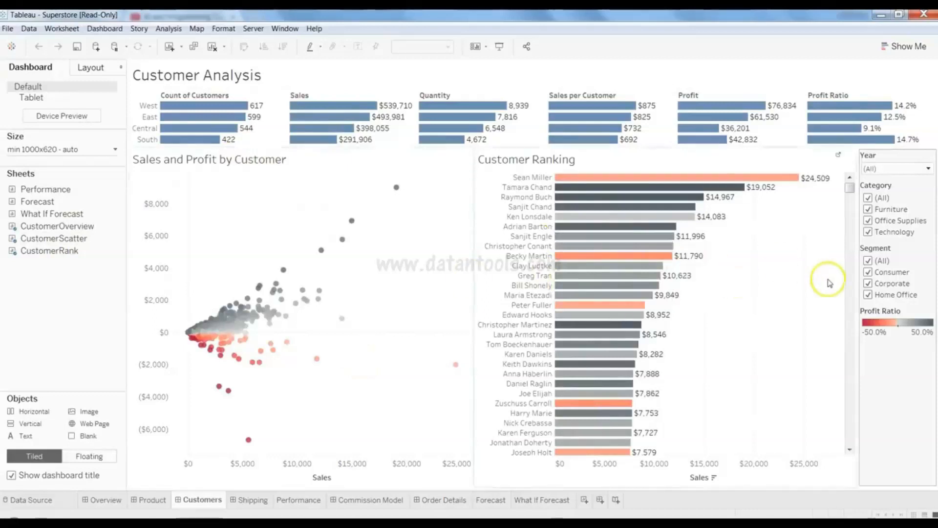
left_click(890, 193)
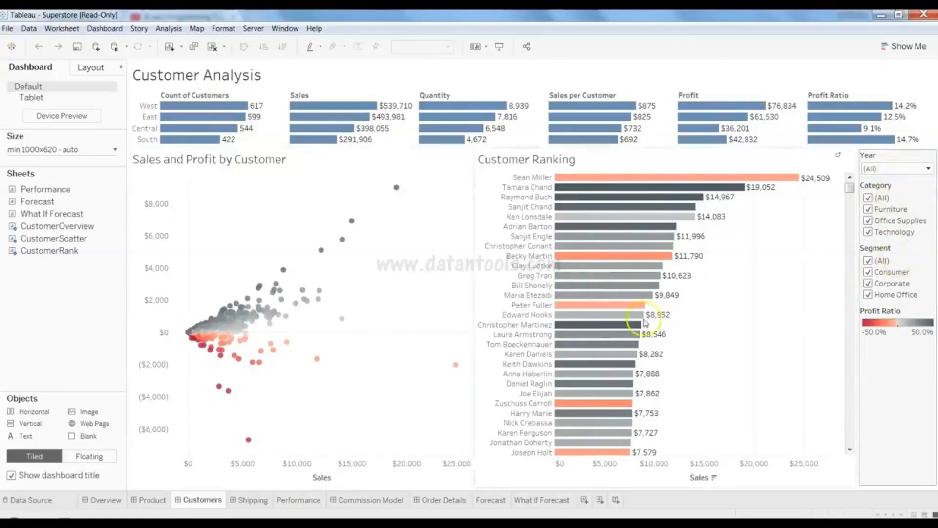
- Filter the Customers dashboard by year 2014 and by 2015, and reset the Year filter to (All)
left_click(896, 169)
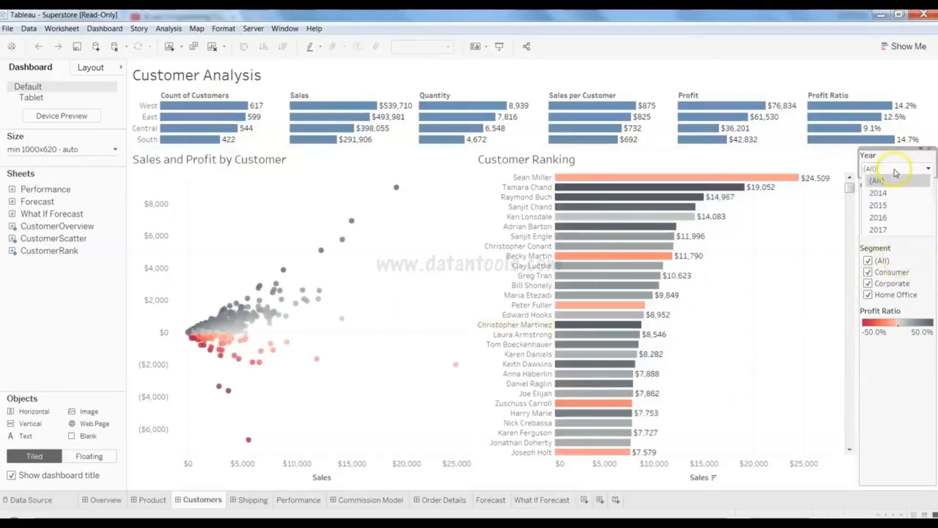
left_click(898, 198)
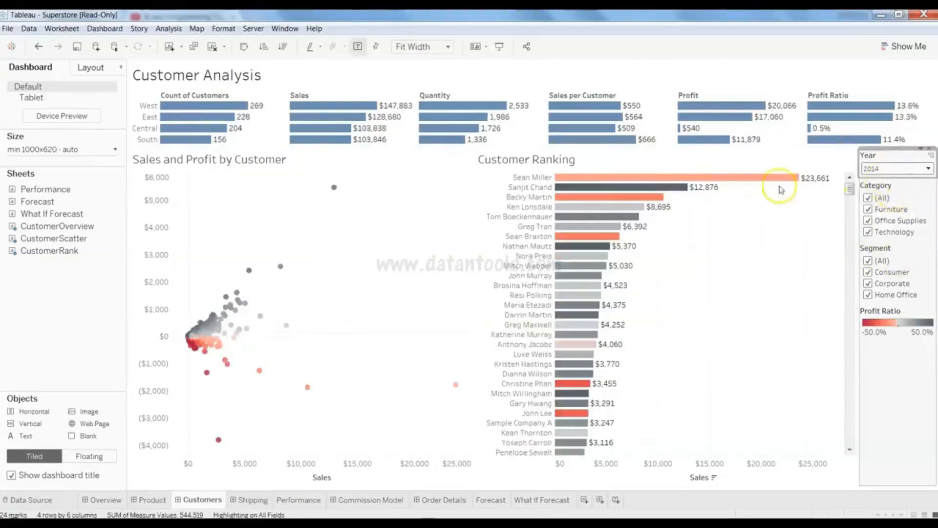
left_click(885, 169)
left_click(887, 210)
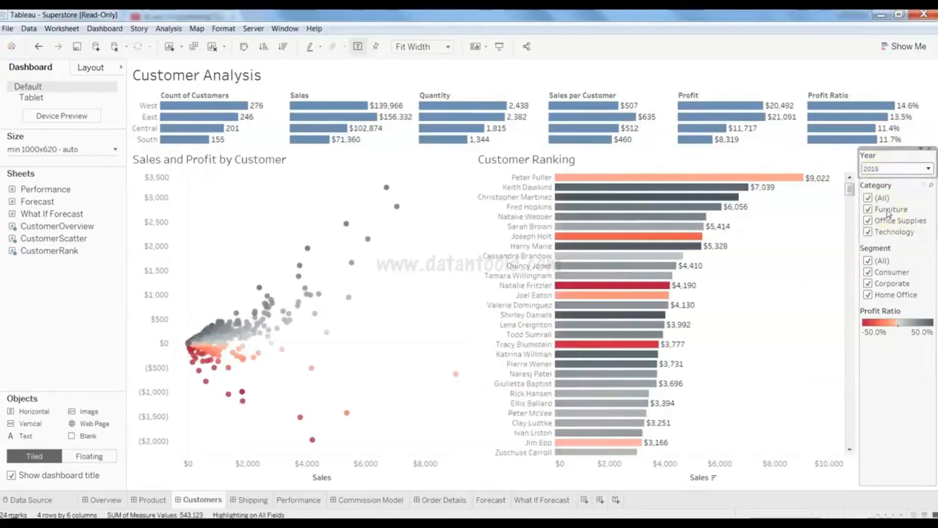
left_click(899, 171)
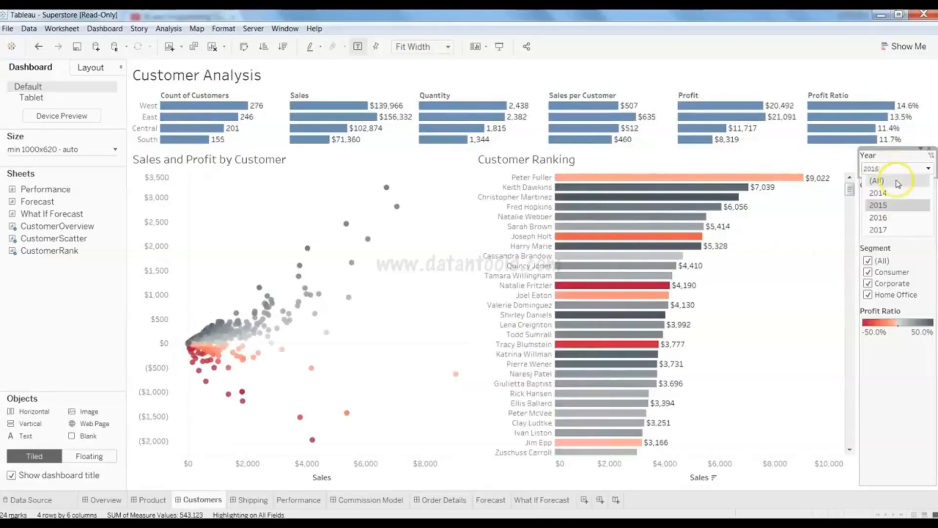
left_click(880, 181)
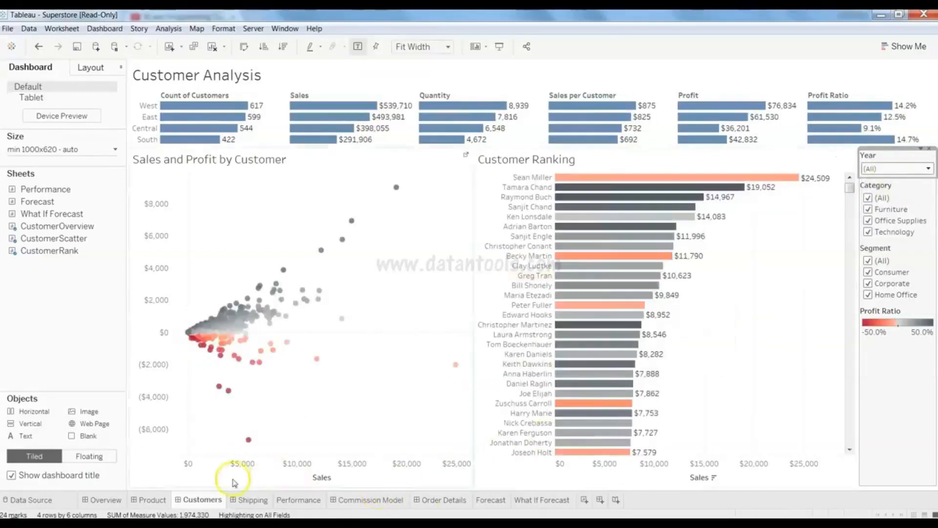
- View the Forecast worksheet and return to the Overview dashboard
mouse_move(84, 204)
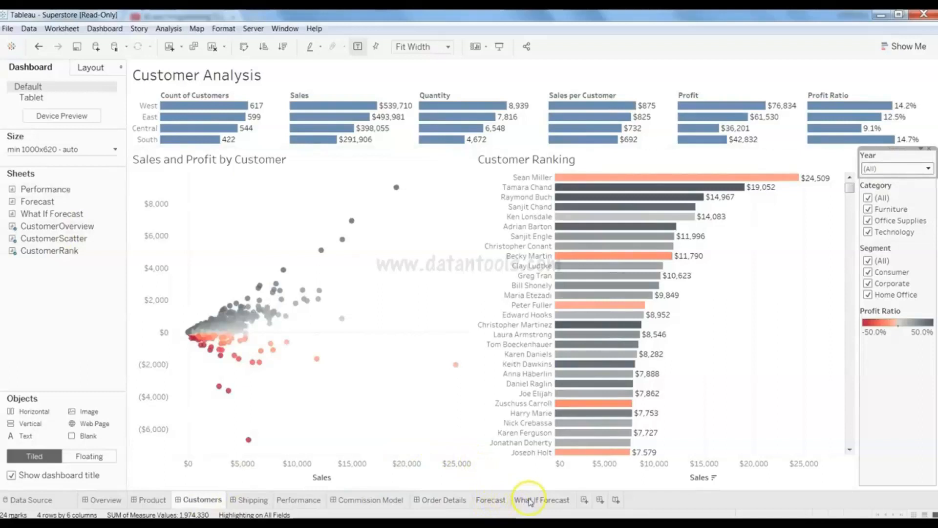
left_click(490, 500)
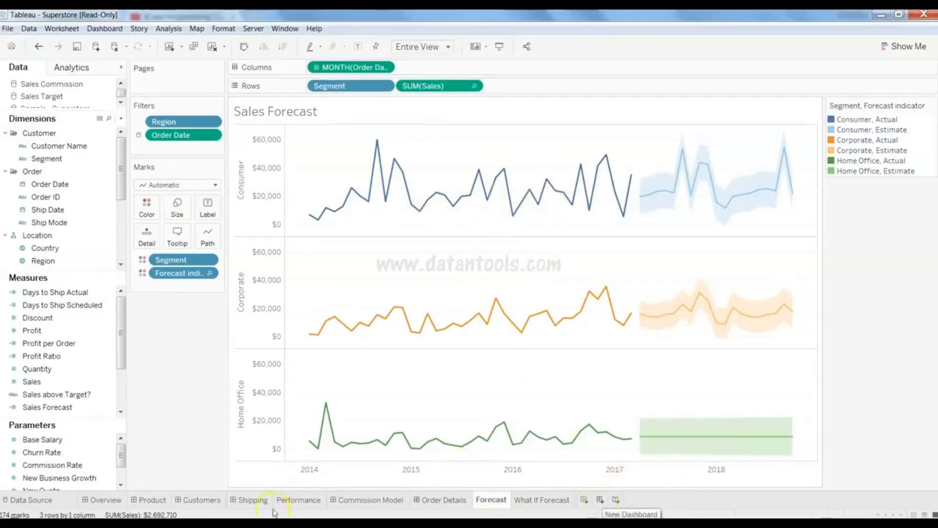
left_click(106, 501)
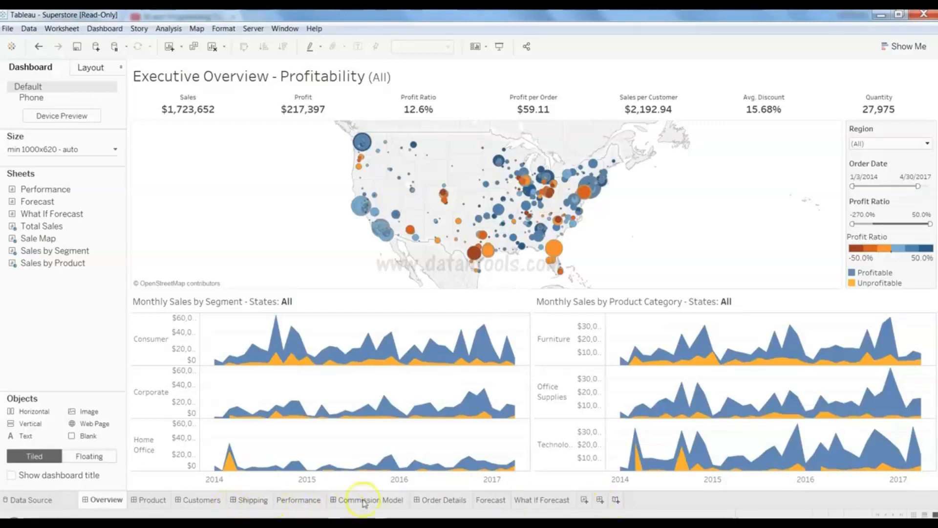
- Add a new story to the workbook and caption its first story point "Product Sales by Country"
left_click(616, 500)
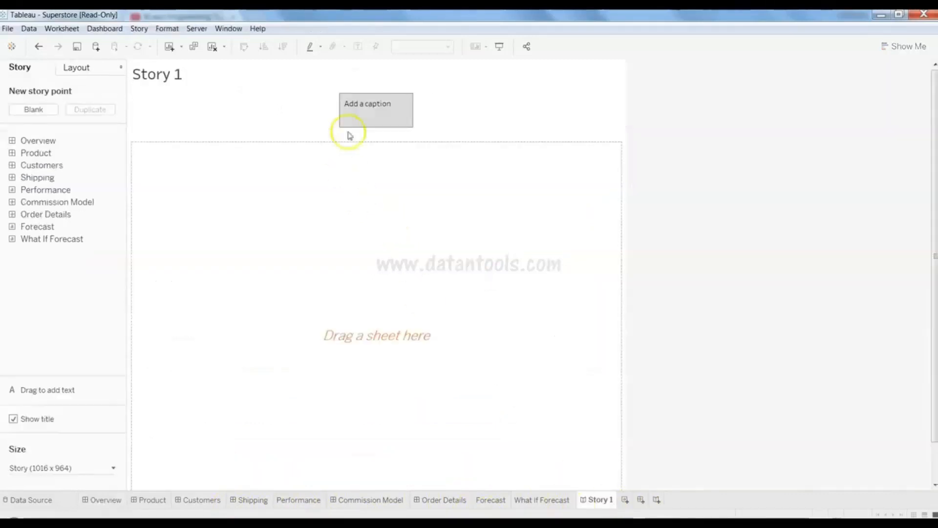
double_click(378, 105)
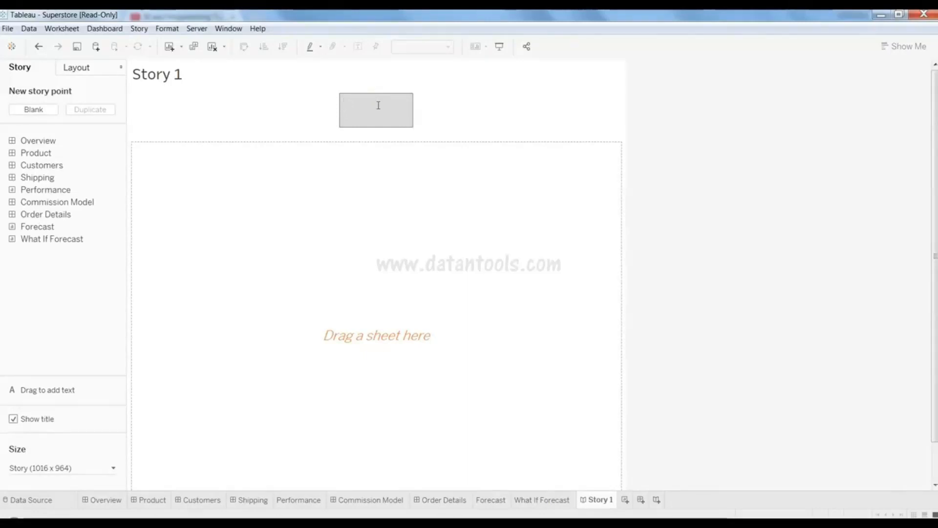
type("Product ")
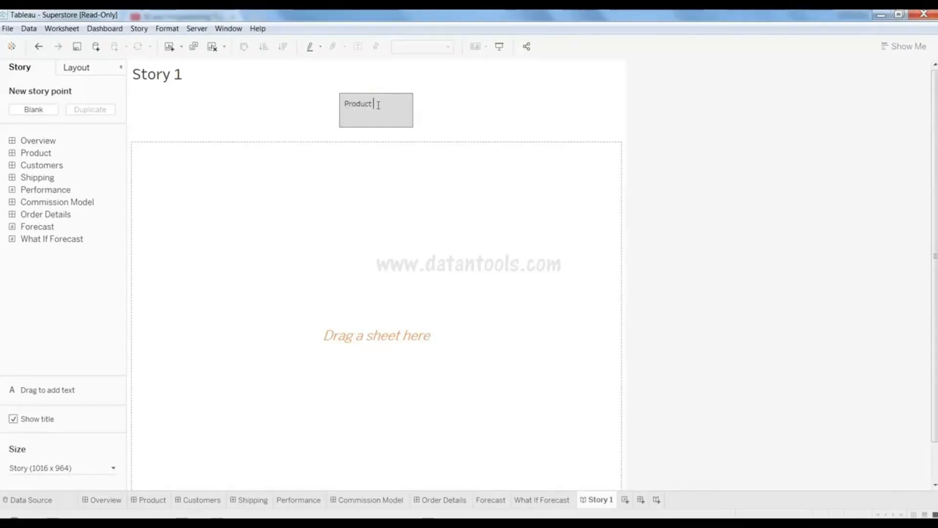
type("Sales by")
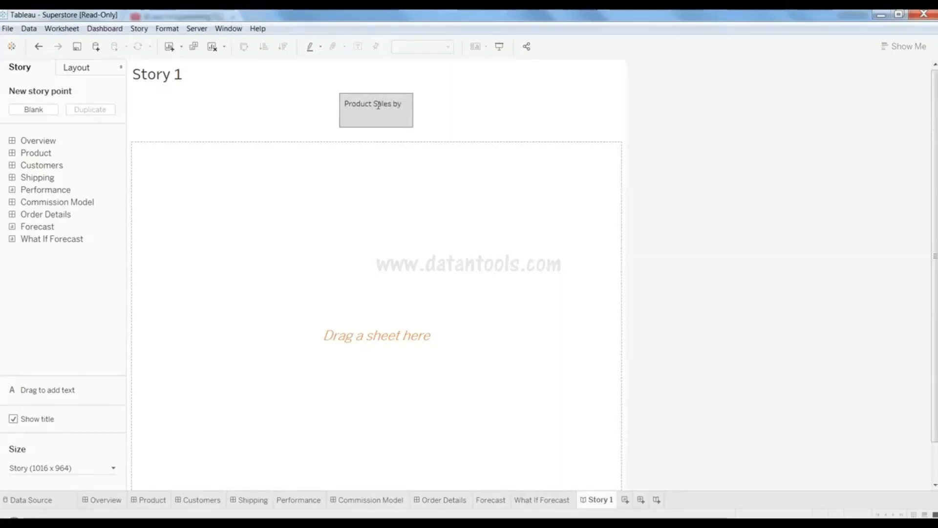
type(" Country")
- Replace the story point's caption with "Highest Product Sales"
key("shift+Left")
key("shift+Left")
key("shift+Left")
key("shift+Left")
key("shift+Left")
key("shift+Left")
key("shift+Left")
key("shift+Left")
key("shift+Left")
key("shift+Left")
key("shift+Left")
key("shift+Left")
key("shift+Left")
key("shift+Left")
key("shift+Left")
key("shift+Left")
key("shift+Left")
key("shift+Left")
key("shift+Left")
key("shift+Left")
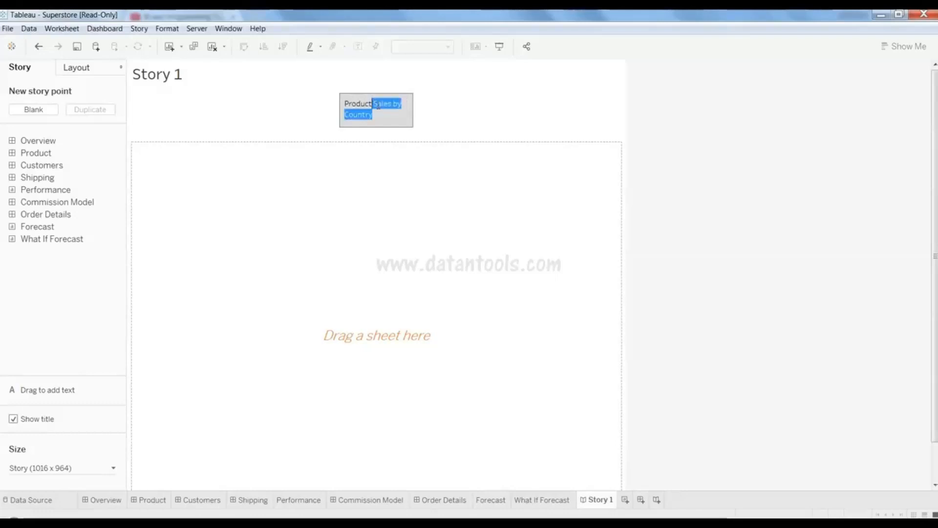
key("shift+Left")
key("shift+Left")
type("H")
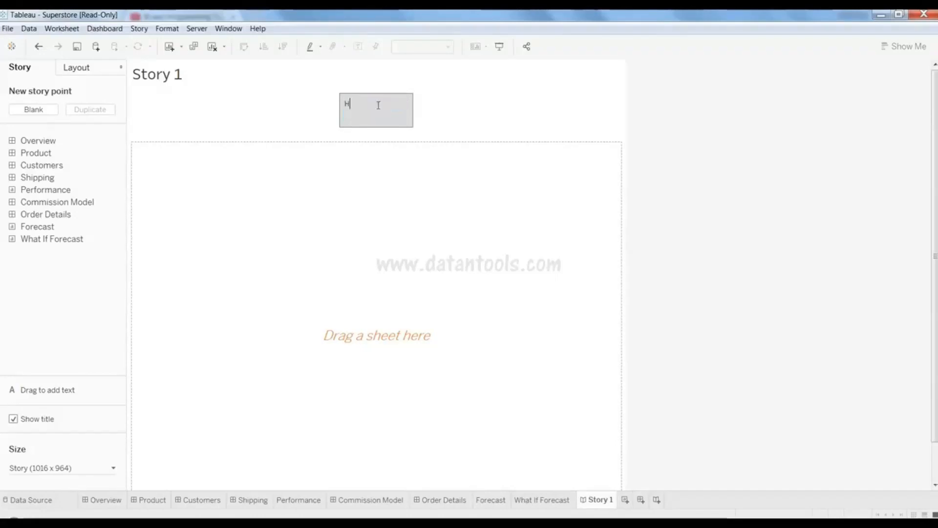
type("ighest Product Sales")
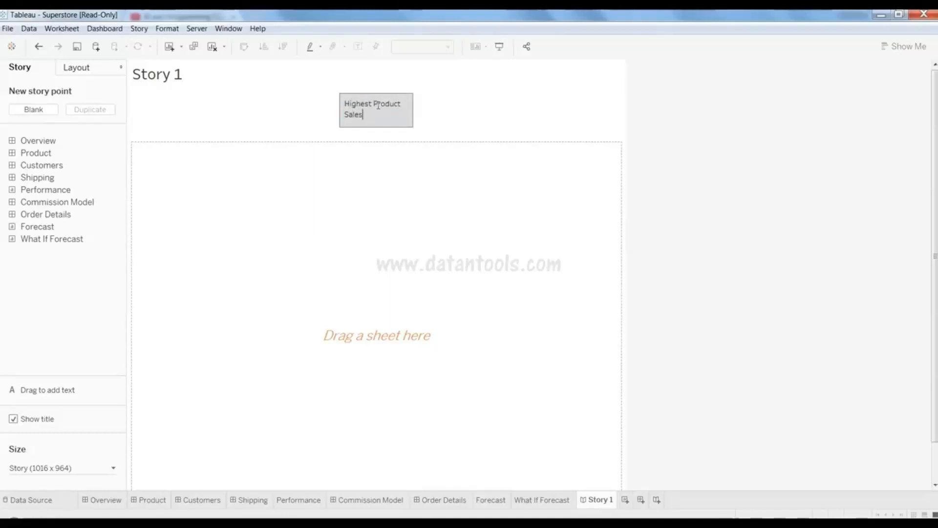
left_click(482, 117)
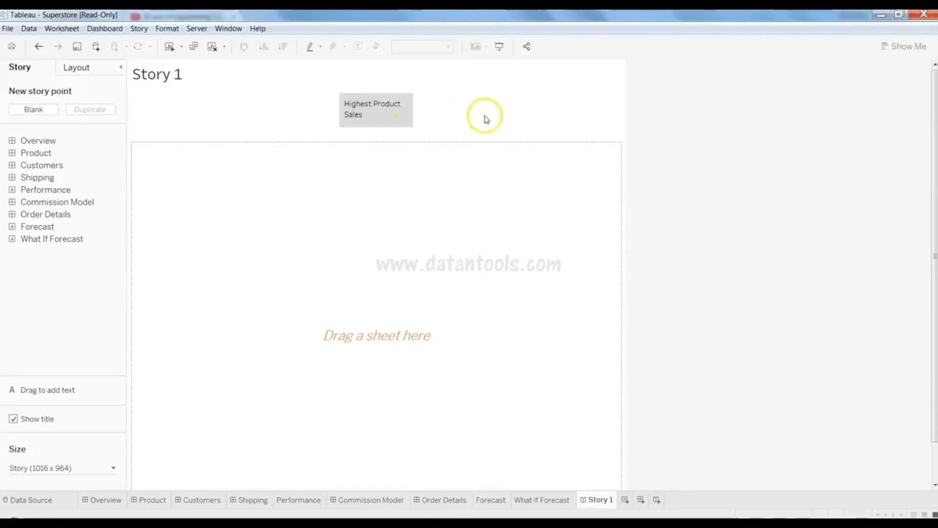
- Place the Product dashboard in the "Highest Product Sales" story point
mouse_move(48, 152)
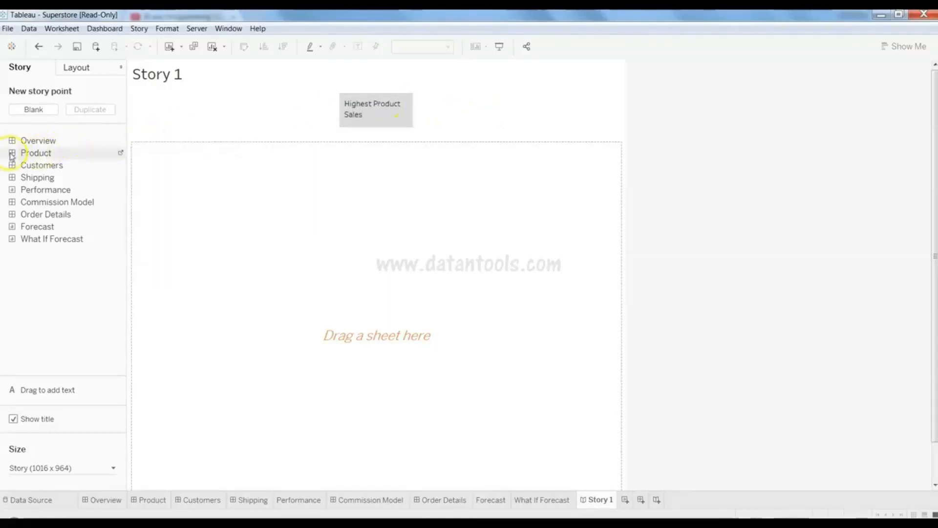
mouse_move(89, 160)
left_click_drag(99, 155, 239, 191)
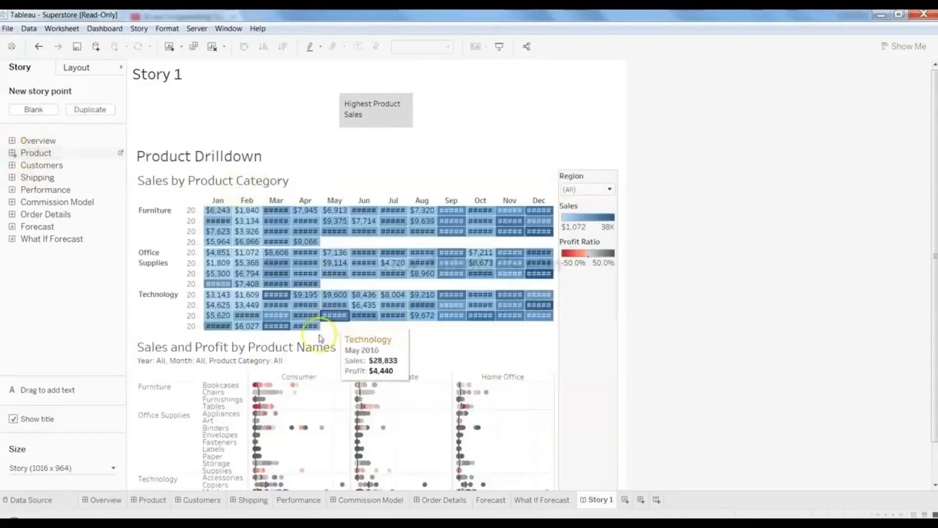
mouse_move(25, 154)
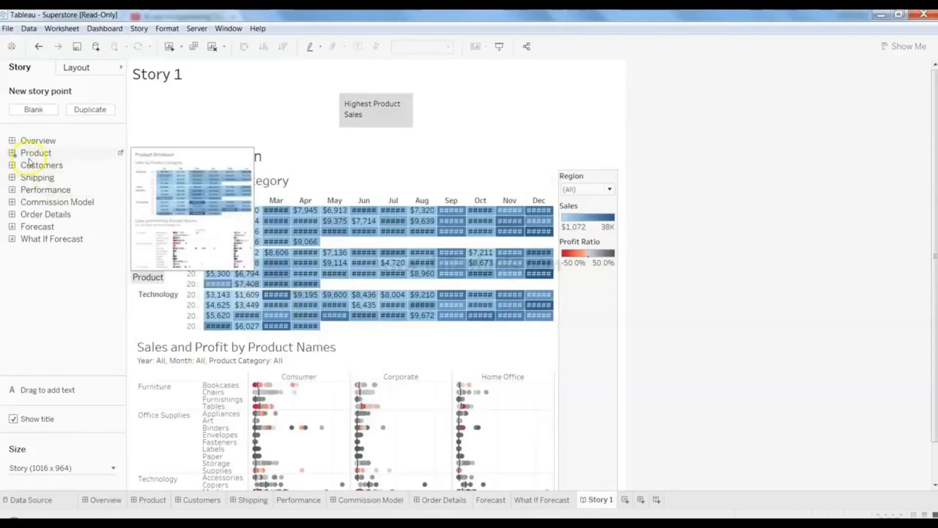
mouse_move(258, 298)
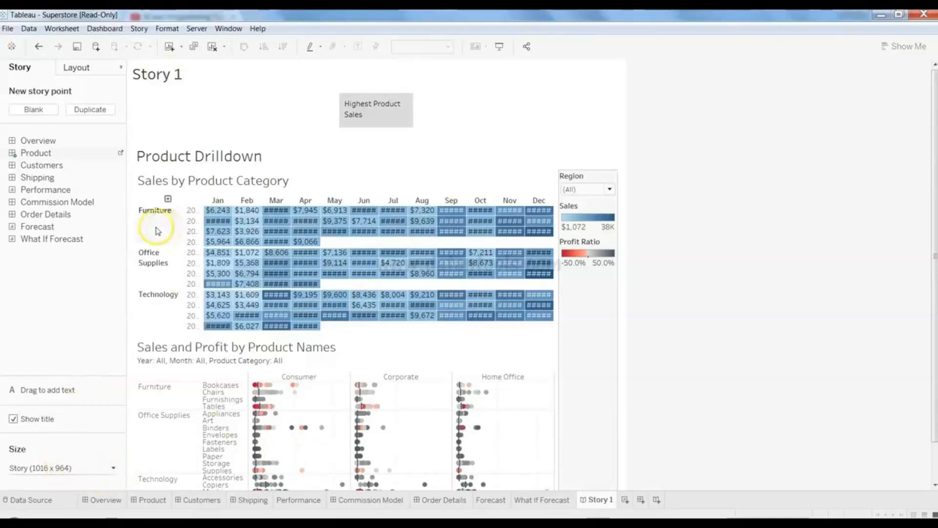
- Toggle the visibility of the story's title and leave the title hidden
left_click(13, 419)
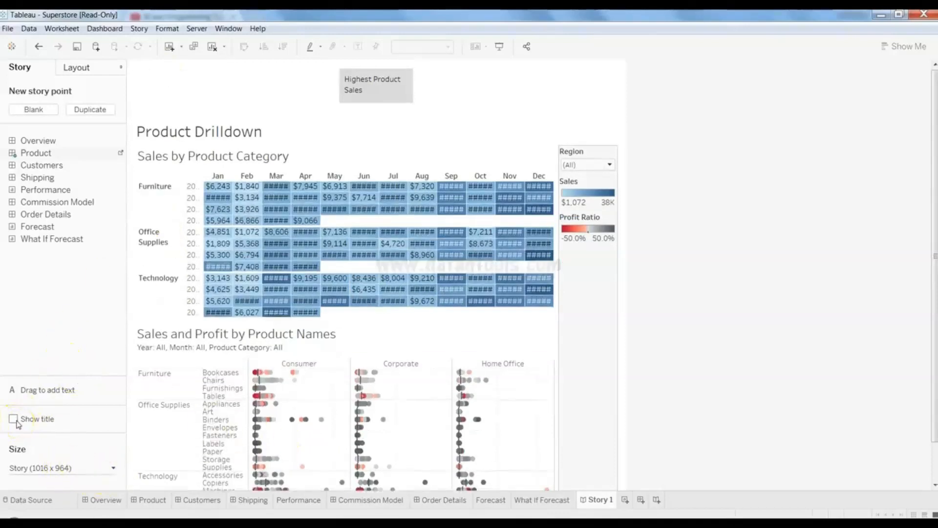
left_click(13, 419)
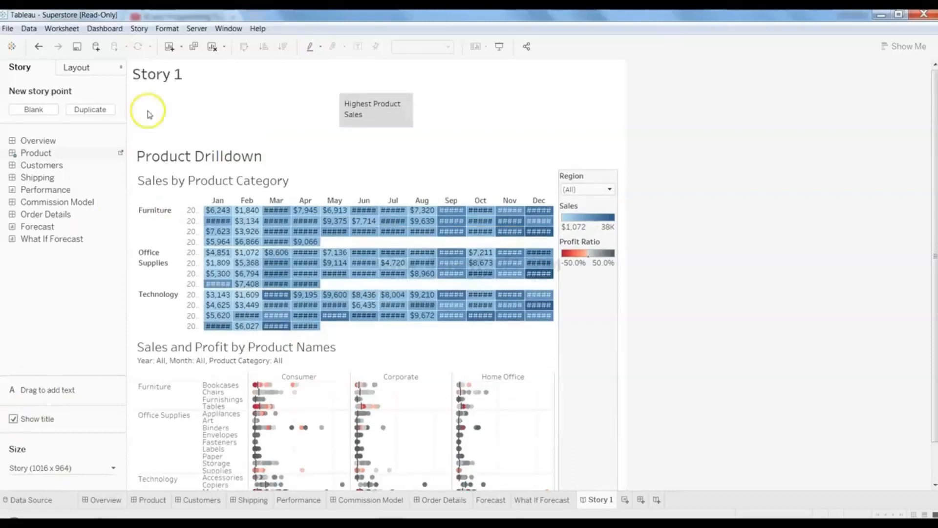
left_click(13, 419)
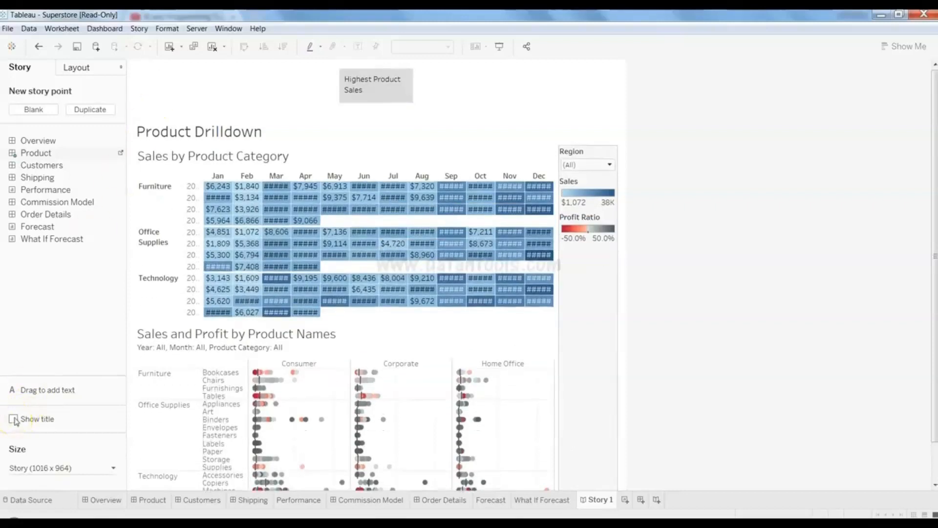
- Add a second, blank story point and caption it "Product Commisoins"
mouse_move(87, 180)
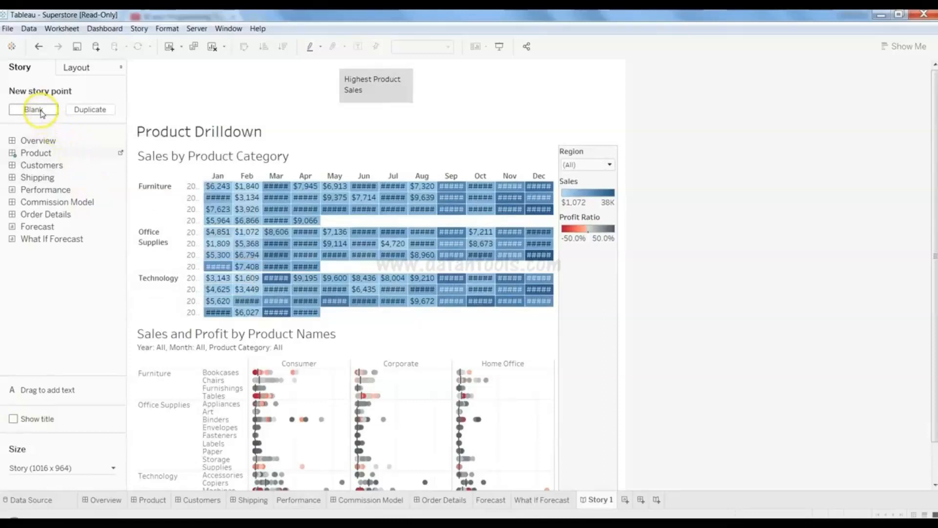
mouse_move(278, 210)
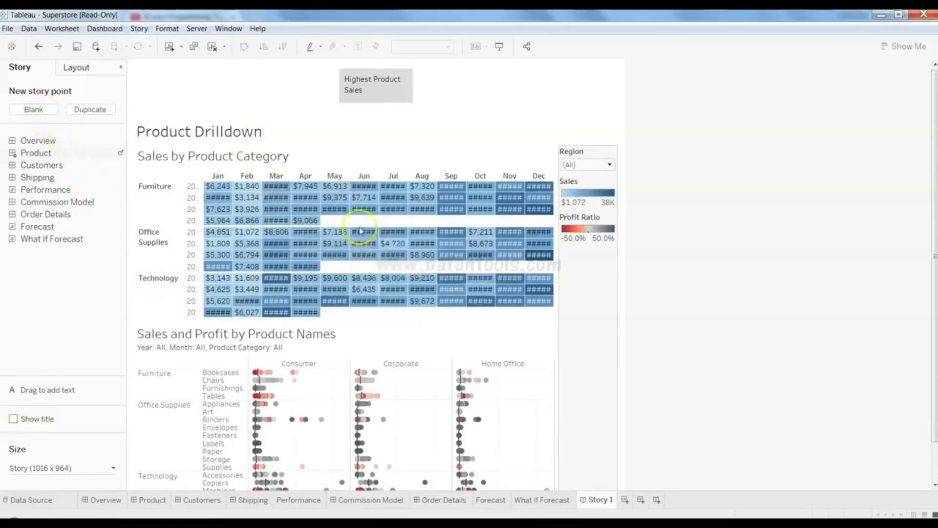
left_click(39, 110)
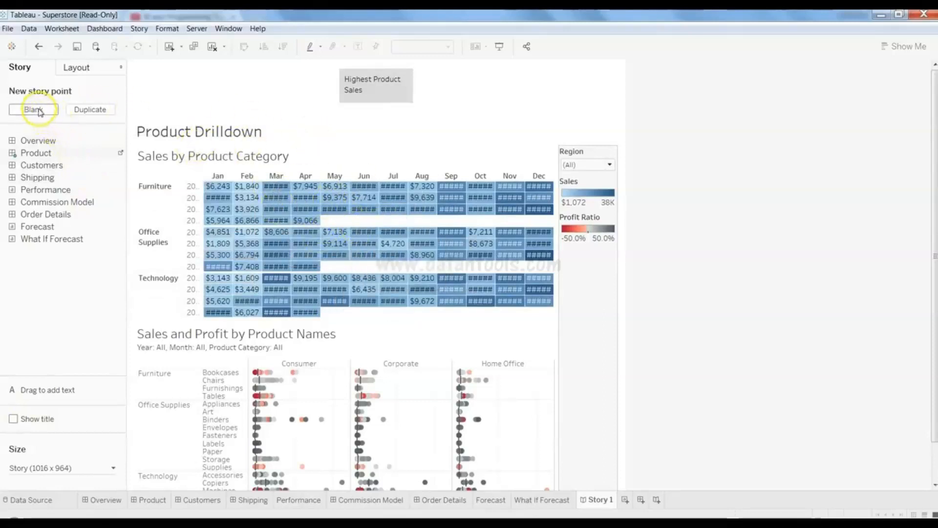
left_click(412, 84)
double_click(412, 82)
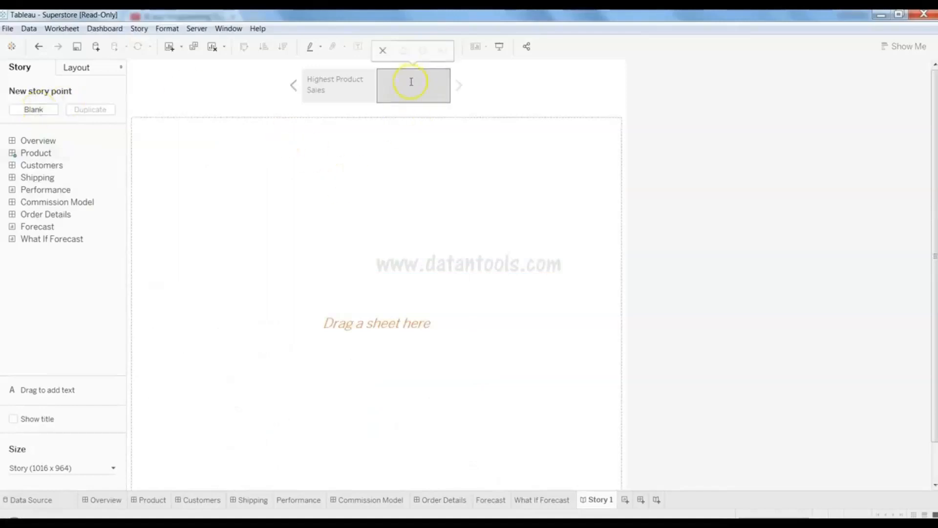
type("Product Commisoins")
left_click(513, 100)
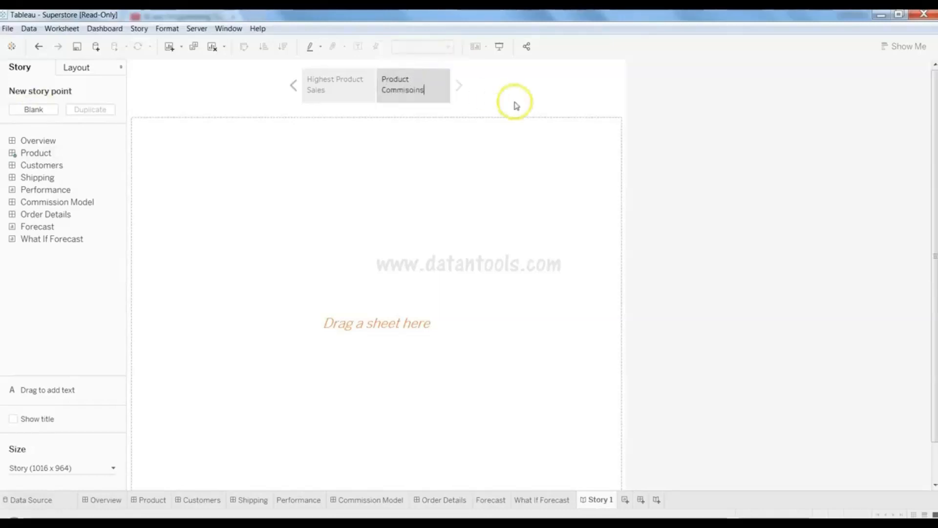
- Place the Commission Model dashboard in the "Product Commisoins" story point and switch between the two story points to review them
mouse_move(89, 202)
left_click_drag(89, 202, 385, 227)
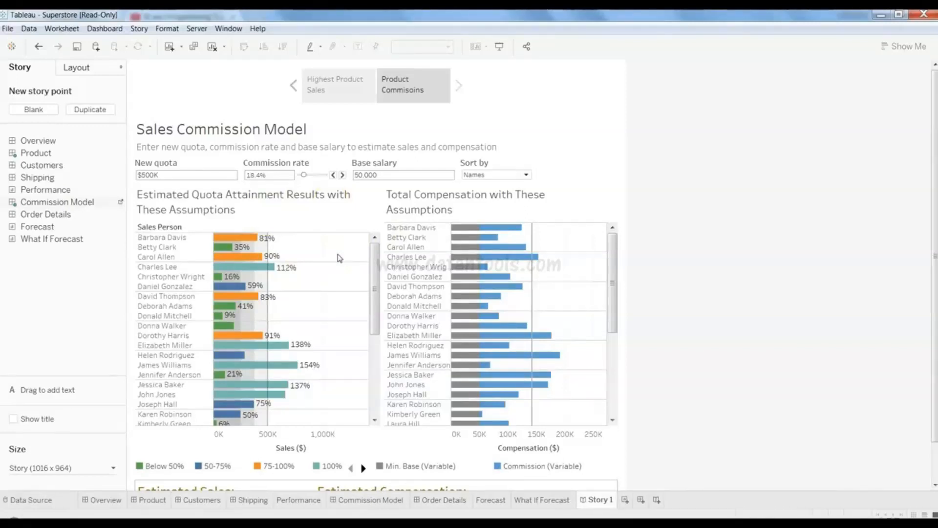
left_click(361, 86)
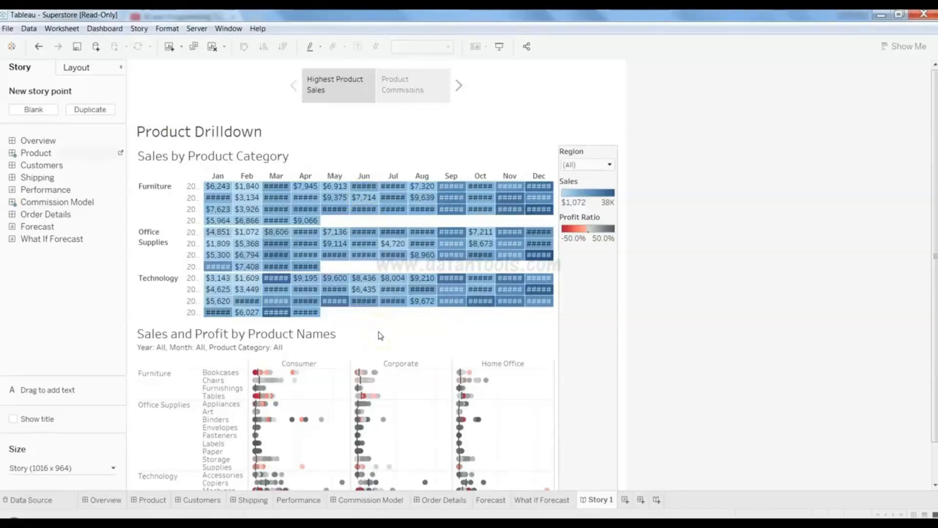
left_click(403, 83)
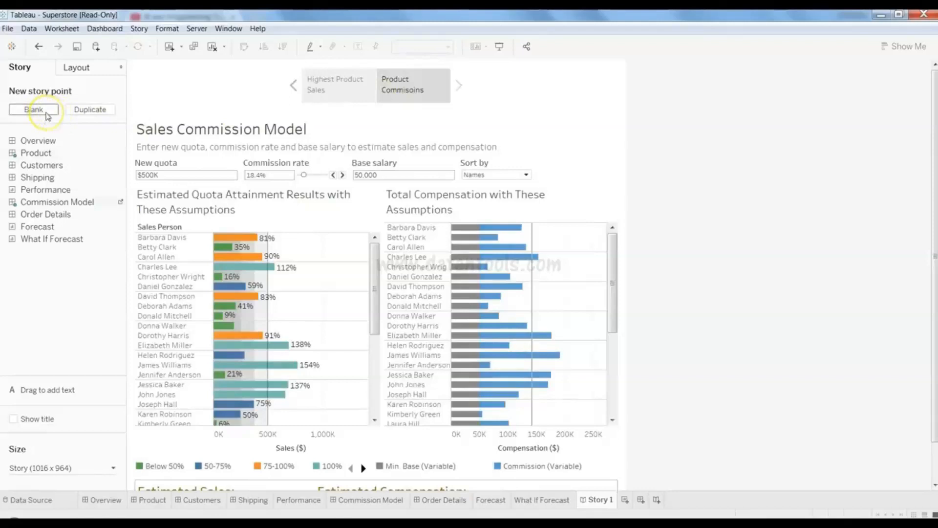
- Add a third blank story point and place the Forecast sheet in it, leaving its caption unset
left_click(47, 115)
mouse_move(78, 215)
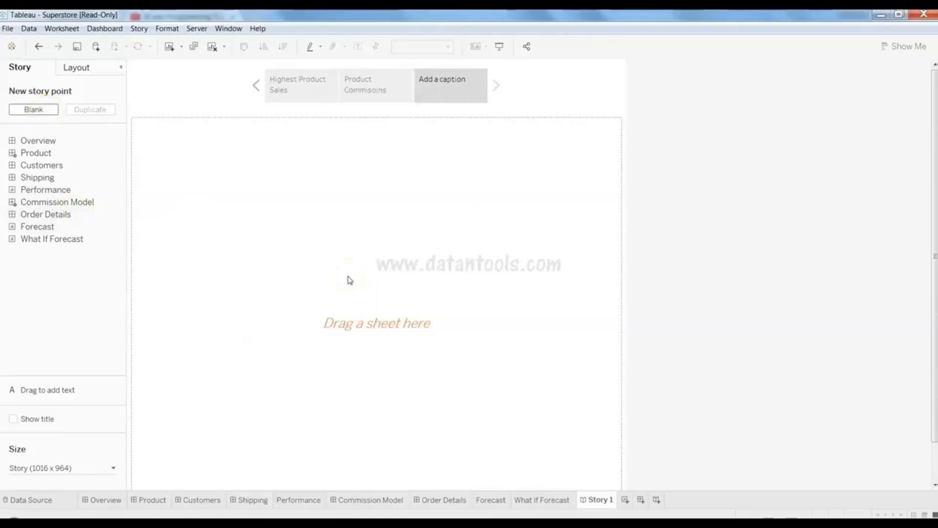
mouse_move(445, 97)
left_click(316, 90)
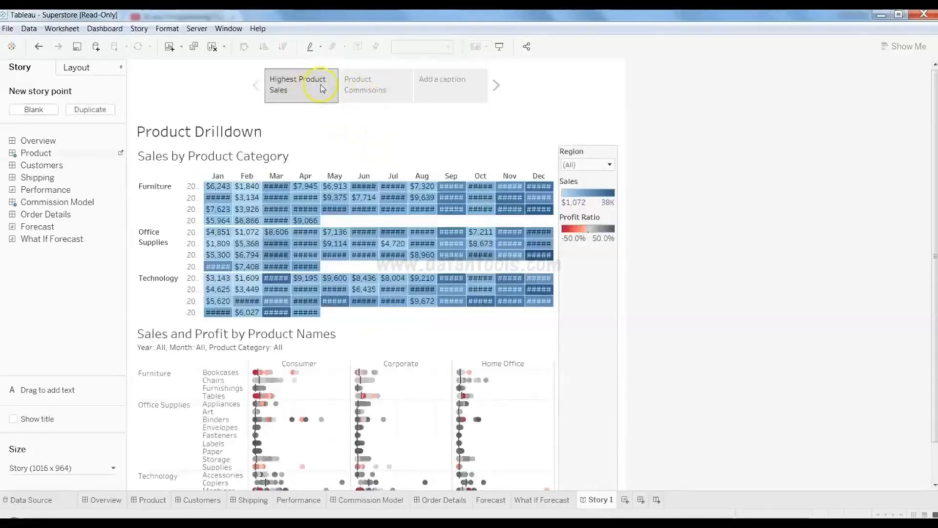
left_click(440, 89)
left_click(379, 168)
left_click_drag(49, 227, 279, 241)
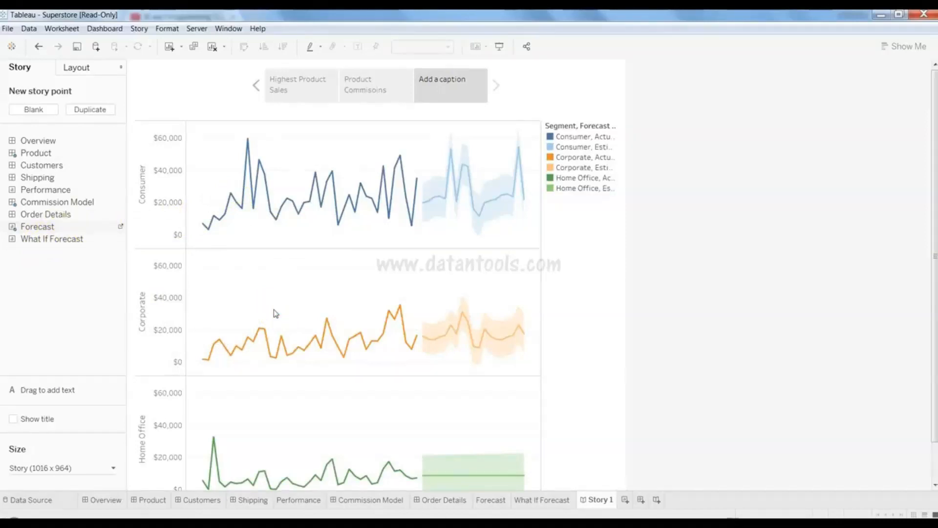
- Compare the story with the workbook's Commission Model dashboard and its What If Forecast and Forecast sheets
mouse_move(388, 504)
left_click(388, 502)
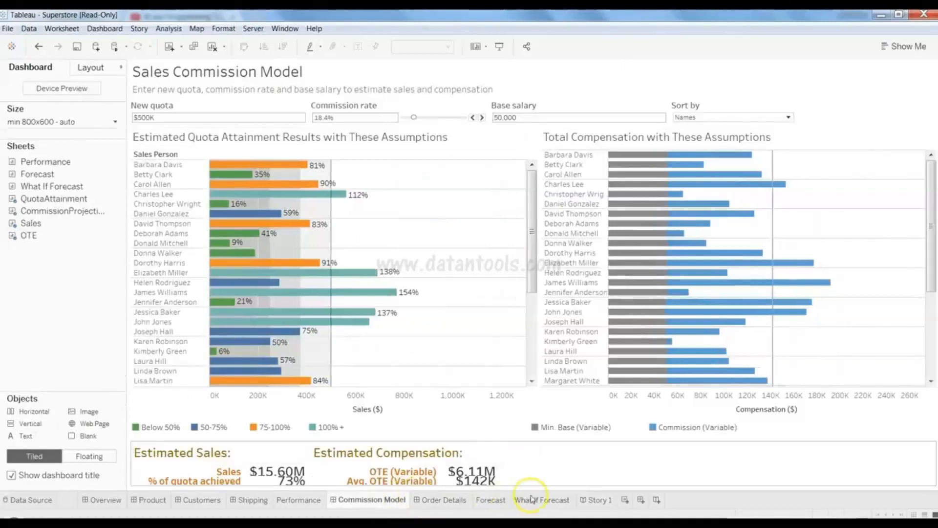
left_click(532, 500)
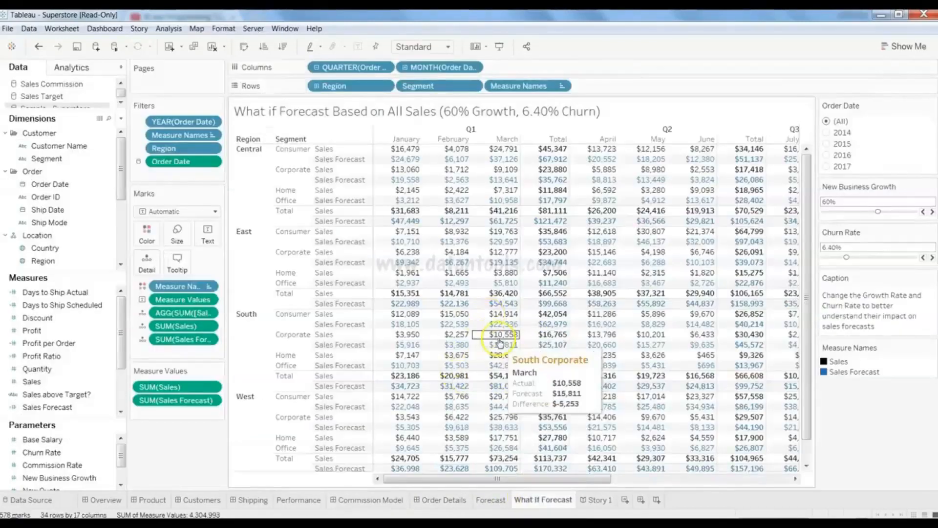
left_click(597, 500)
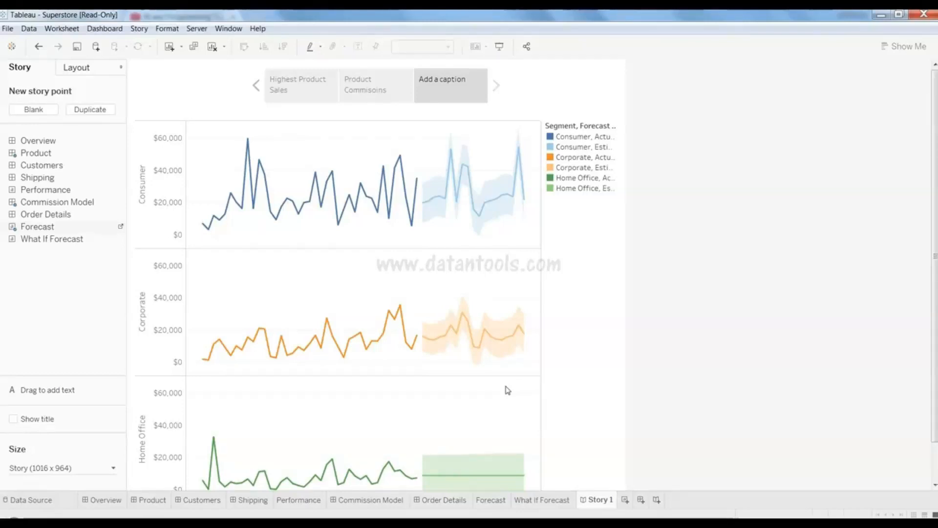
left_click(491, 500)
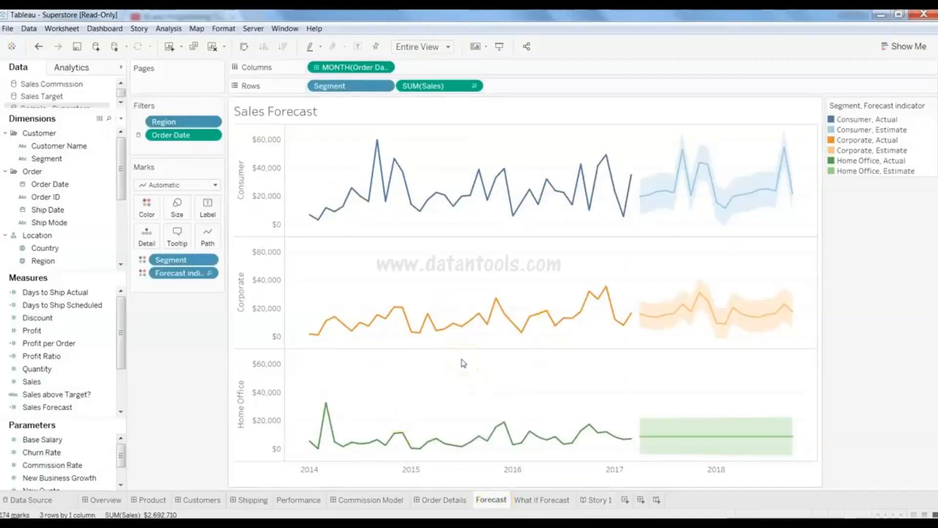
left_click(370, 500)
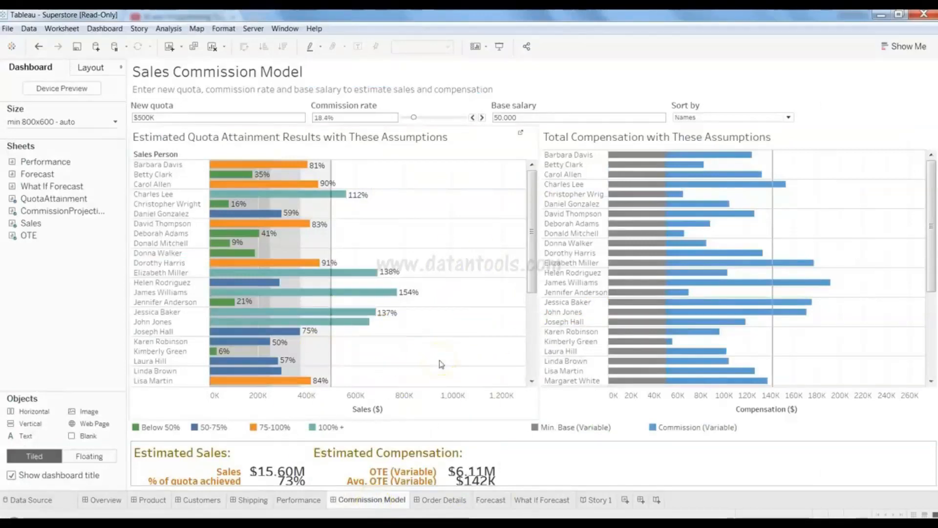
left_click(597, 499)
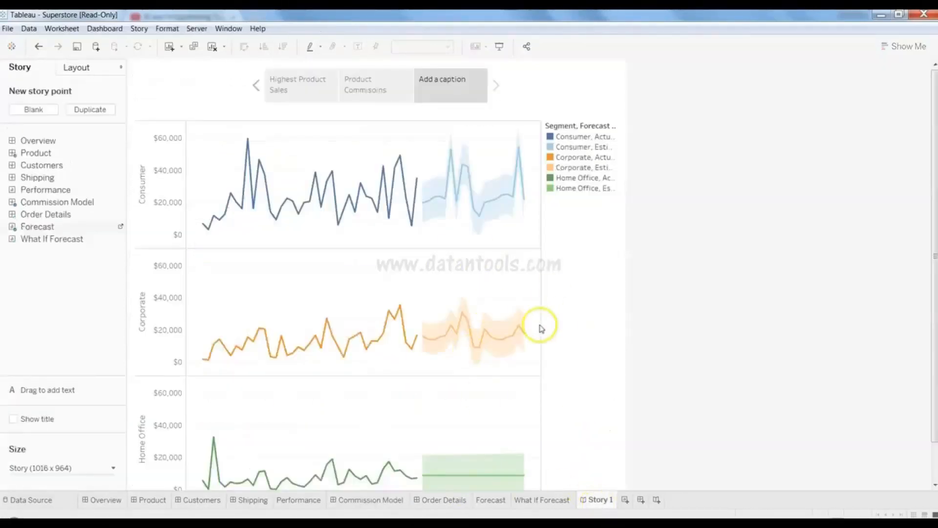
left_click(376, 504)
left_click(603, 504)
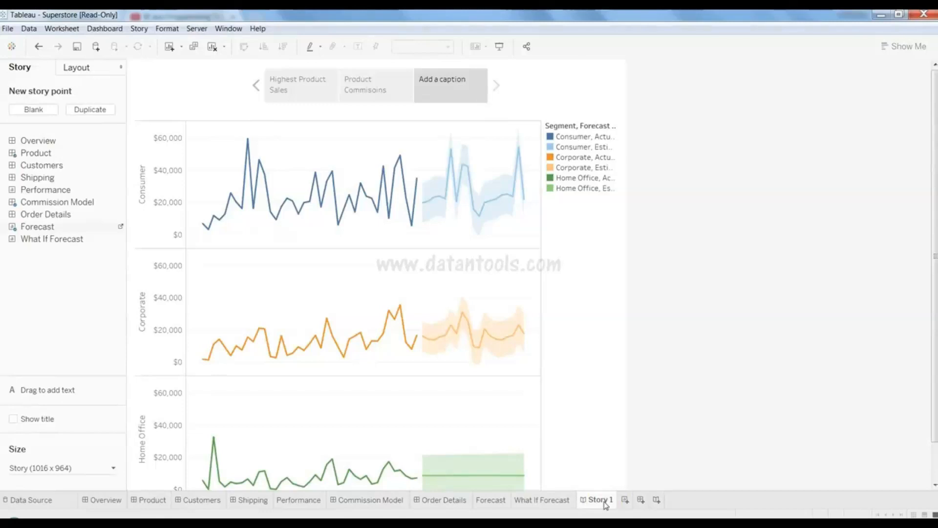
left_click(503, 503)
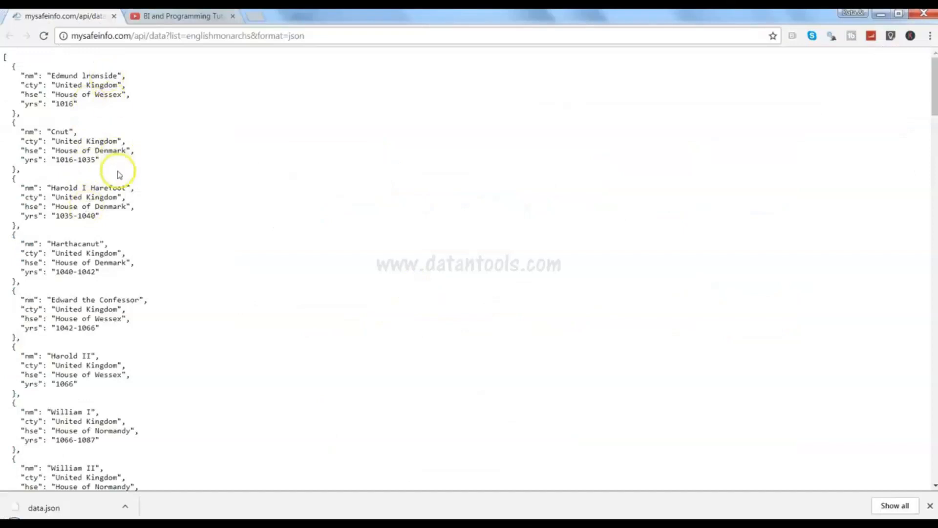
- In the browser, prepare to save the English monarchs JSON page as data.json with the All Files type, and cancel the save
left_click(256, 36)
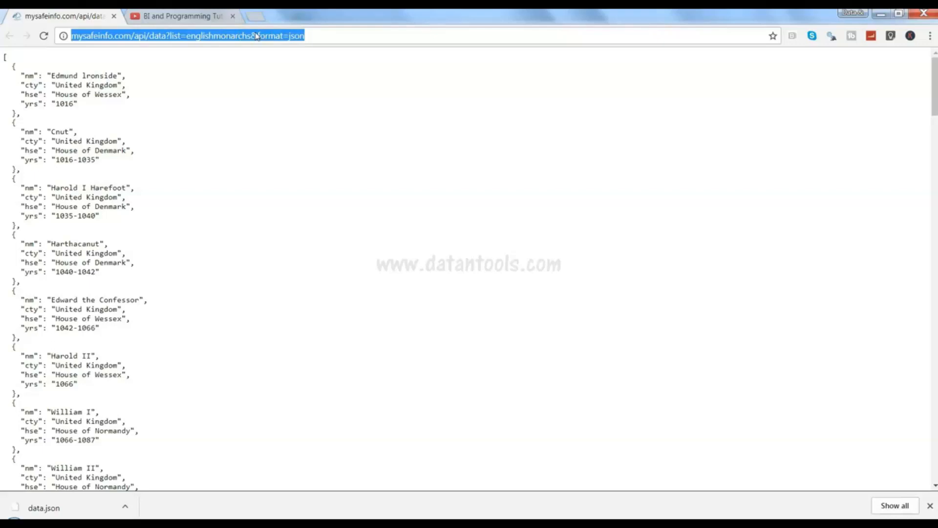
double_click(64, 104)
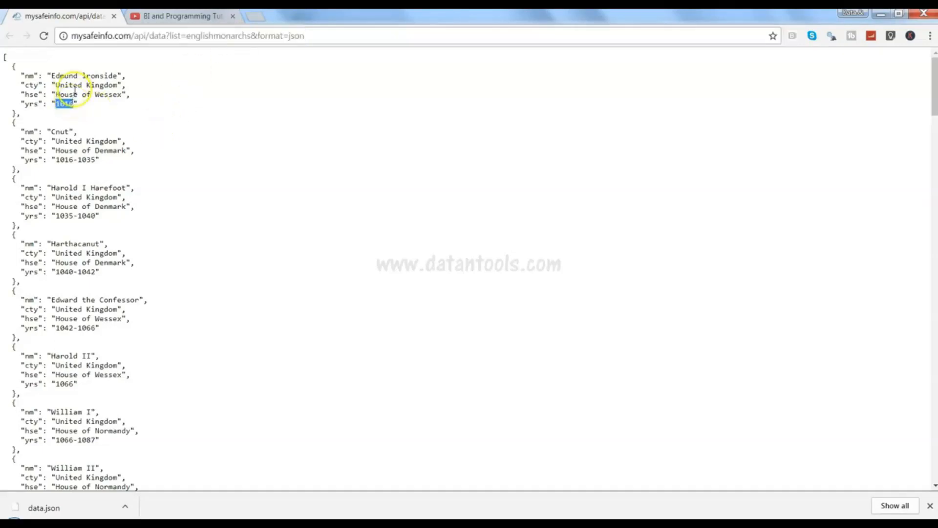
right_click(74, 89)
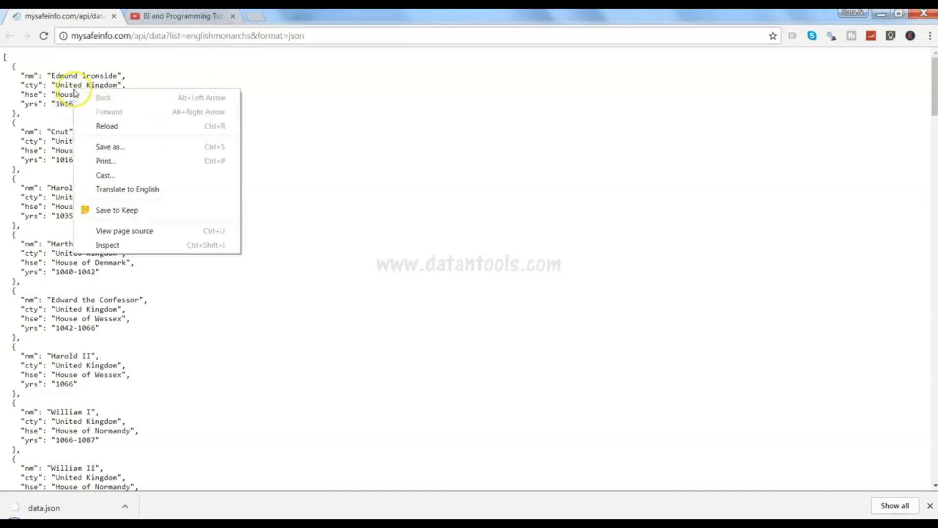
left_click(134, 151)
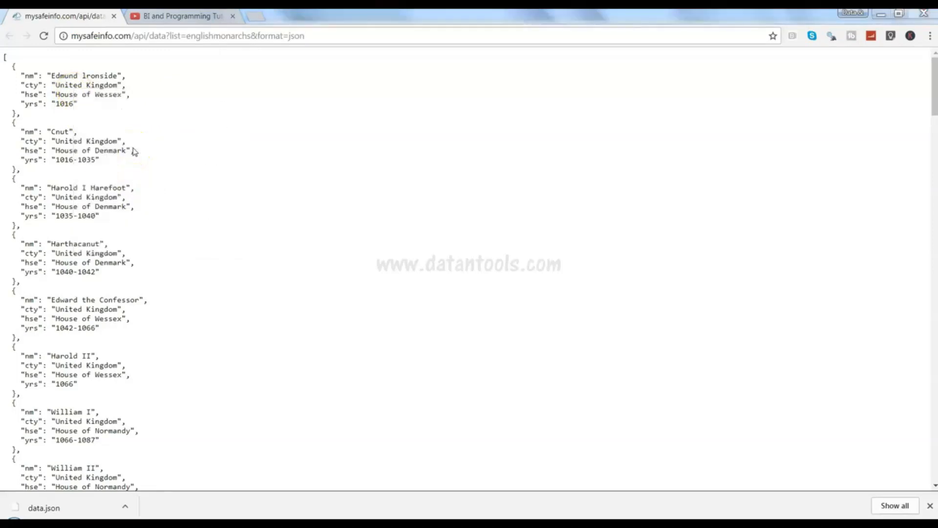
left_click(299, 472)
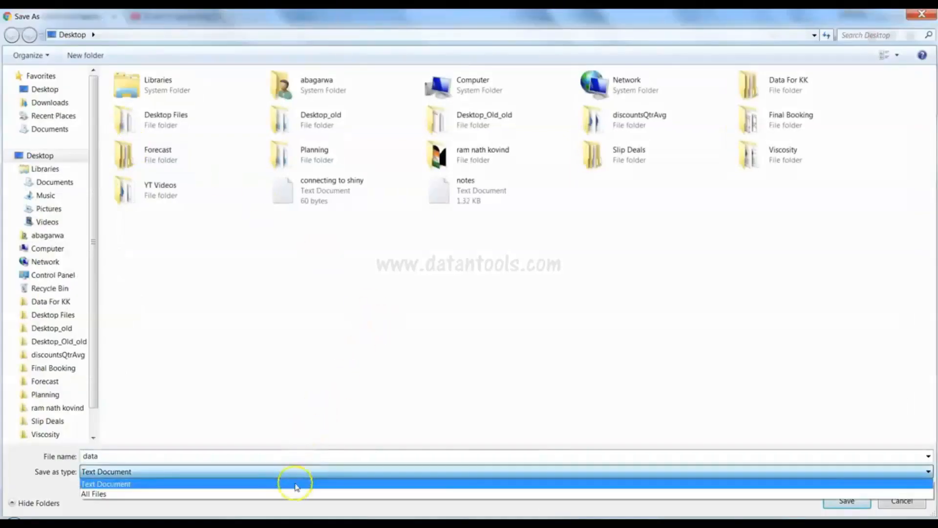
left_click(294, 494)
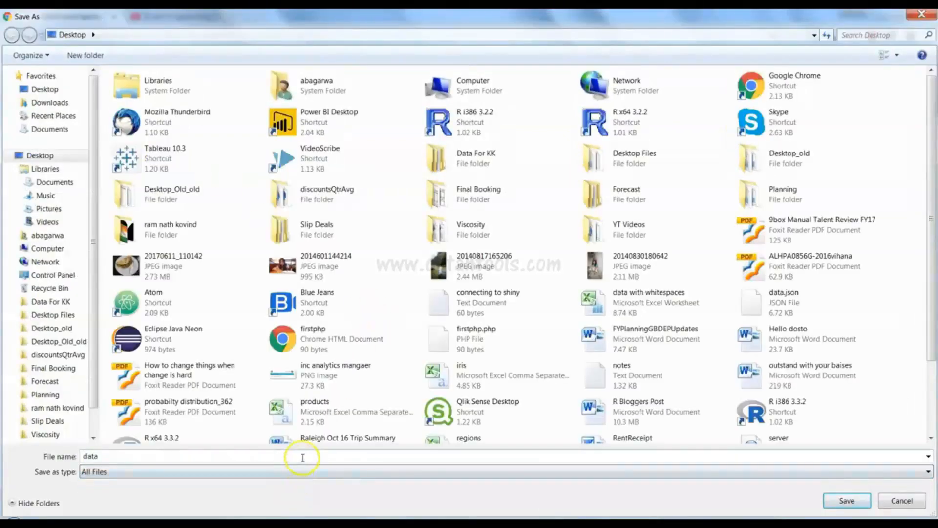
double_click(303, 457)
left_click(303, 457)
type(".json")
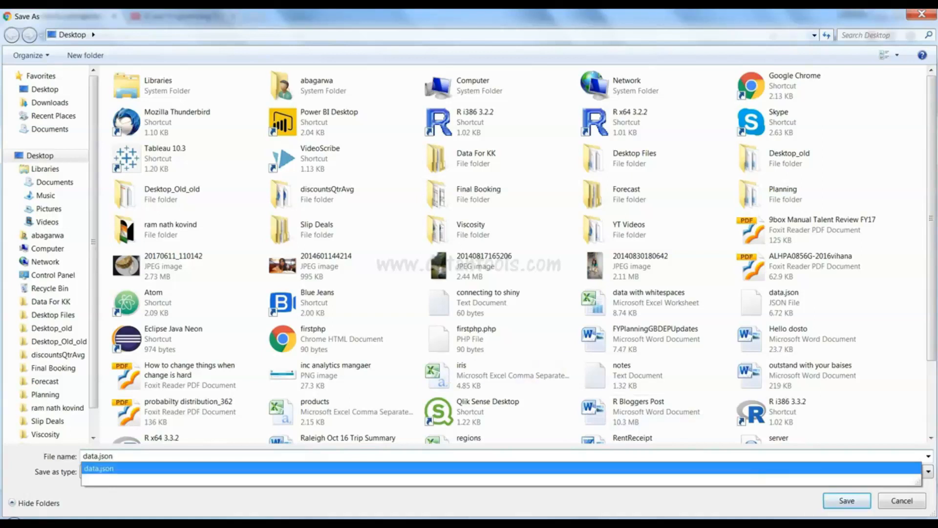
left_click(900, 506)
left_click(897, 507)
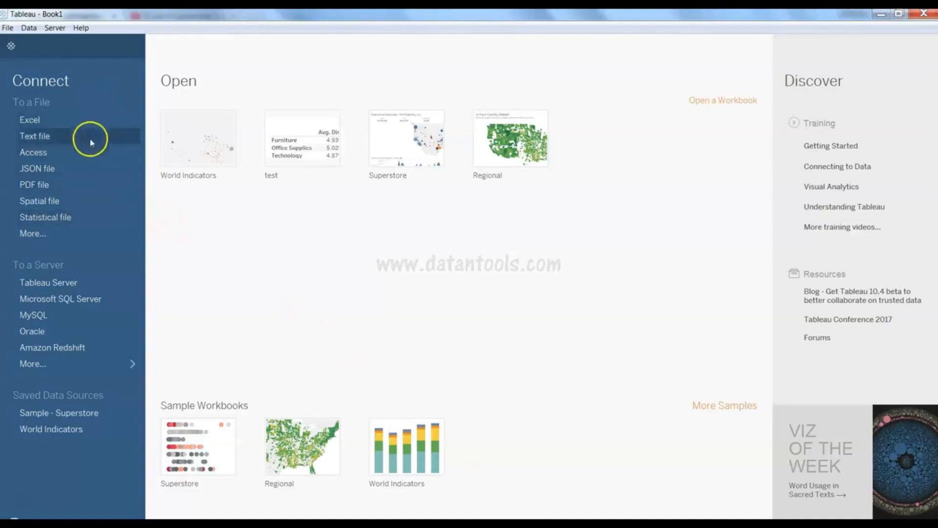
- In Tableau, connect to the JSON file data.json on the desktop, accept its data.json schema level, and review the data rows
left_click(56, 169)
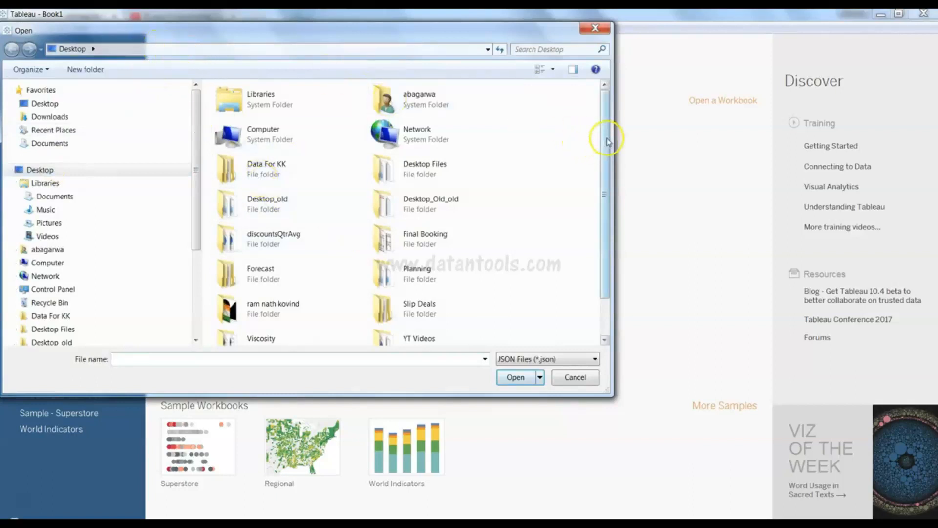
scroll(607, 166, "down", 2)
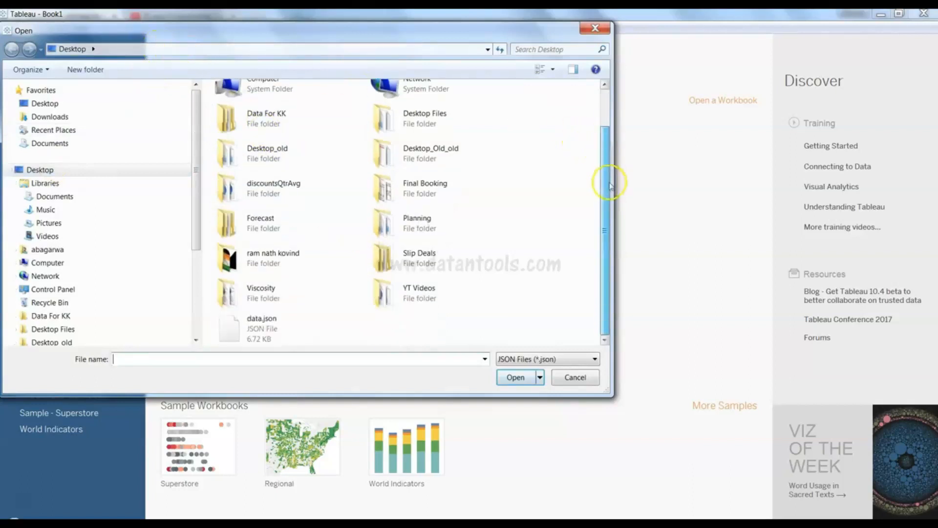
left_click(264, 332)
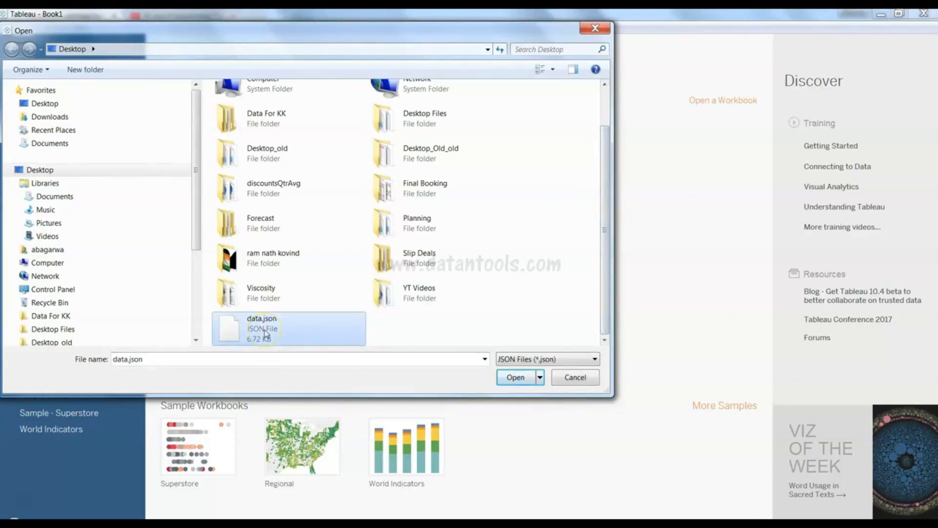
left_click(517, 379)
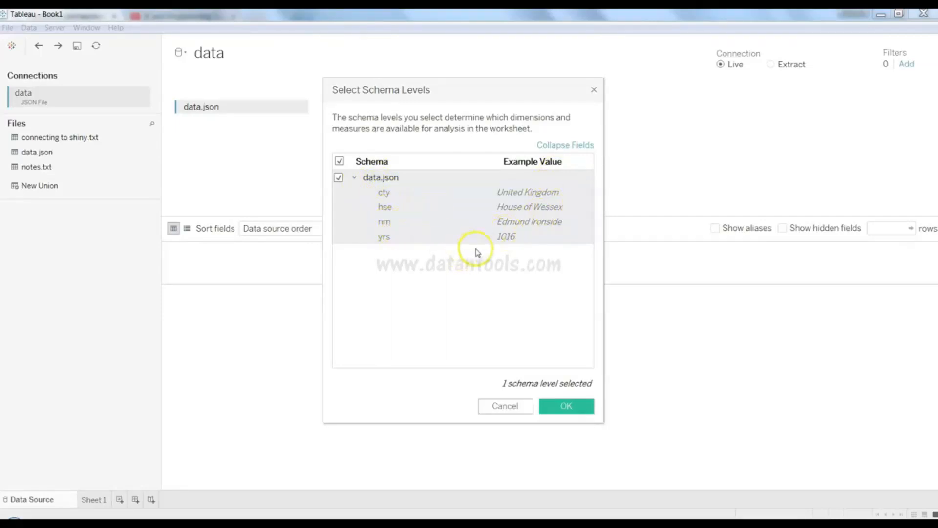
left_click(567, 405)
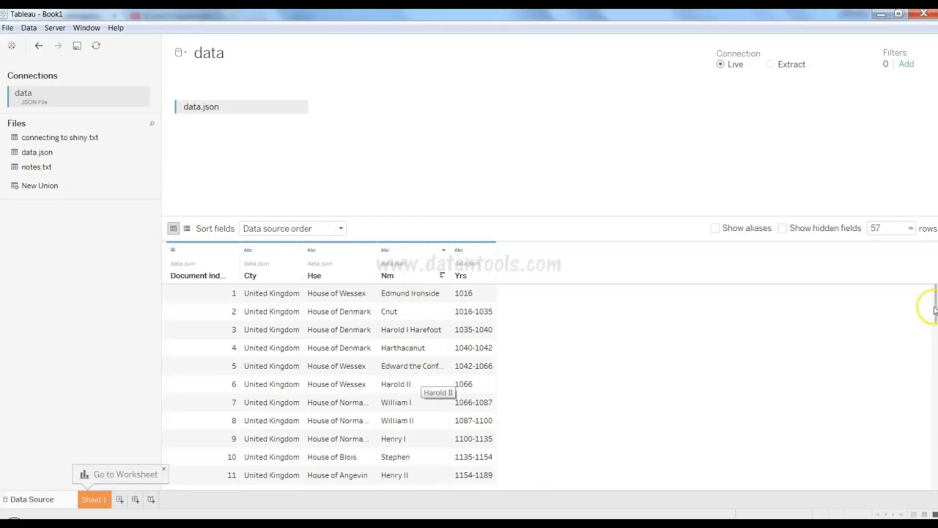
left_click_drag(935, 308, 934, 420)
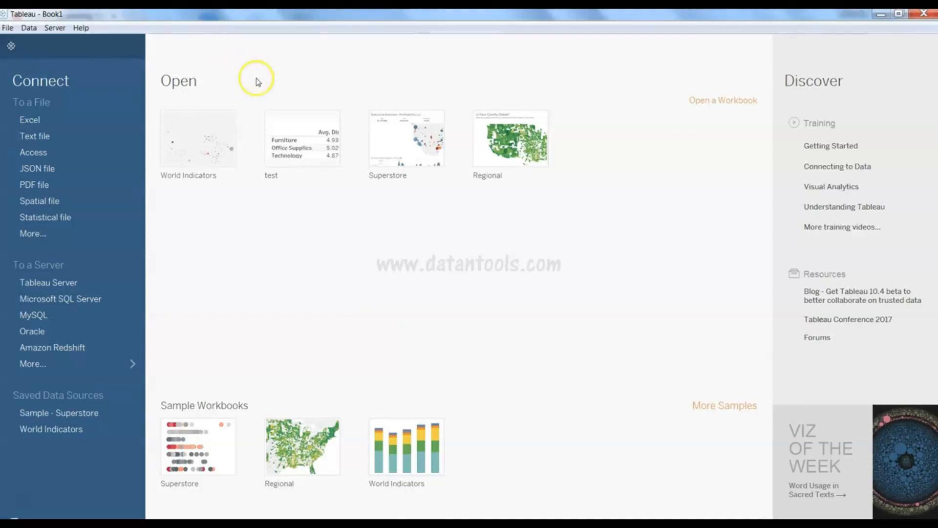
- Connect to the Access database AdventureWorksSample.mdb in the Access folder of Documents, without a database password or workgroup security
left_click(105, 154)
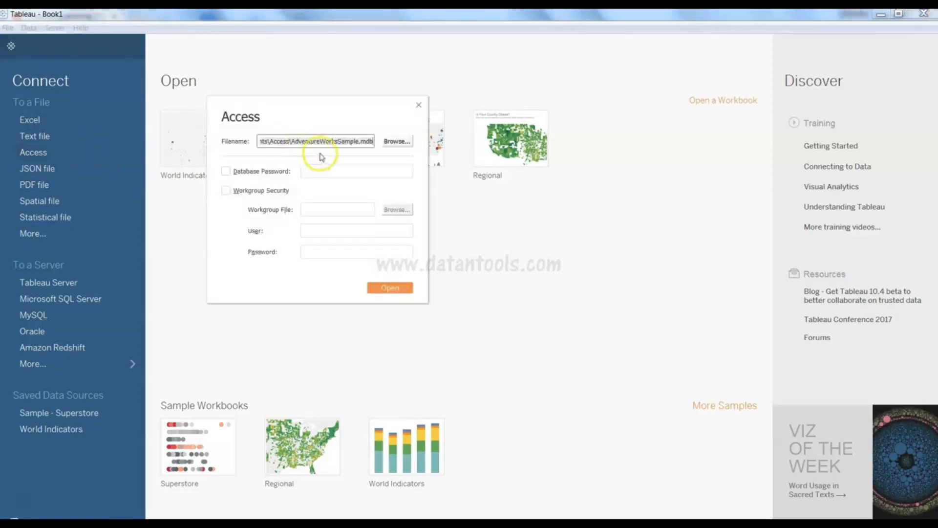
left_click(364, 141)
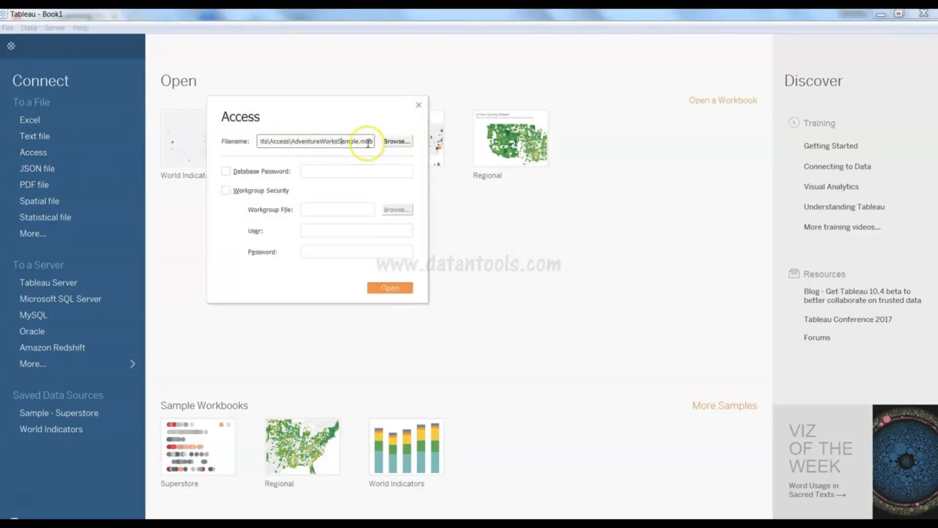
key("Home")
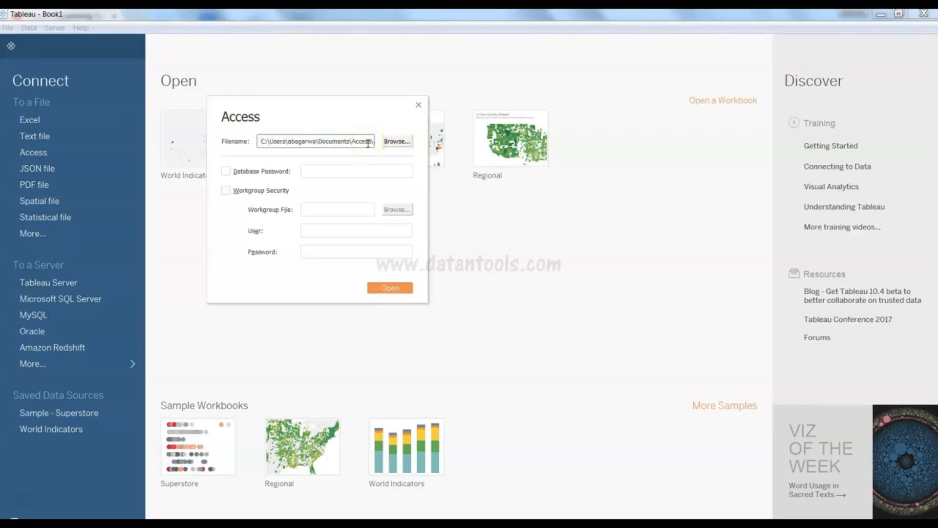
key("End")
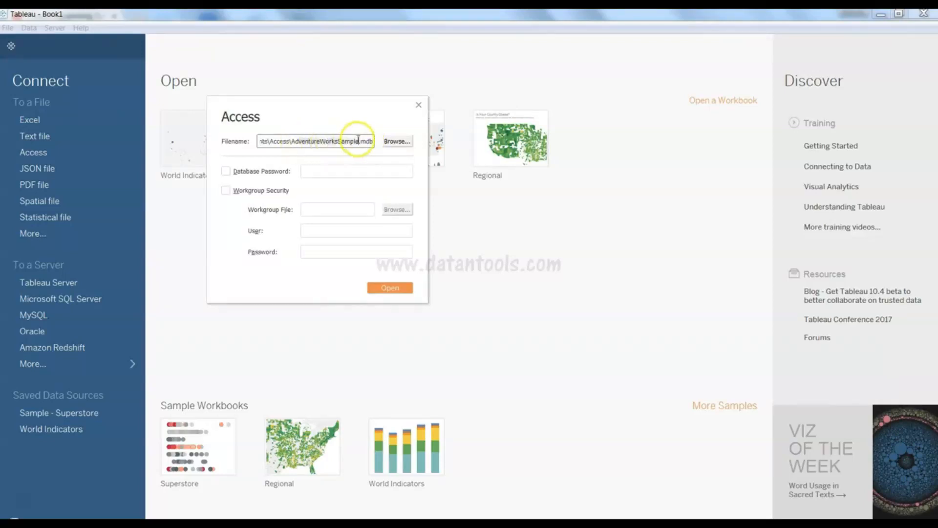
left_click(391, 141)
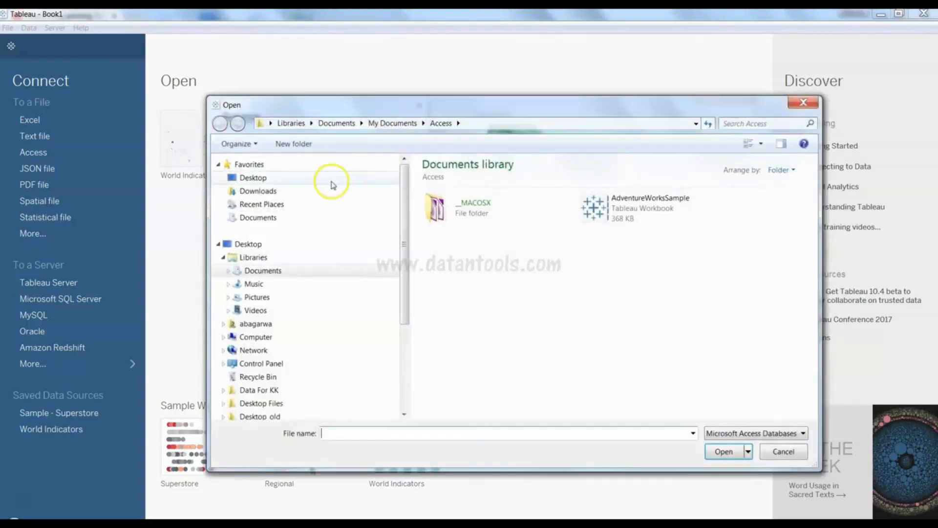
left_click(331, 179)
left_click(325, 192)
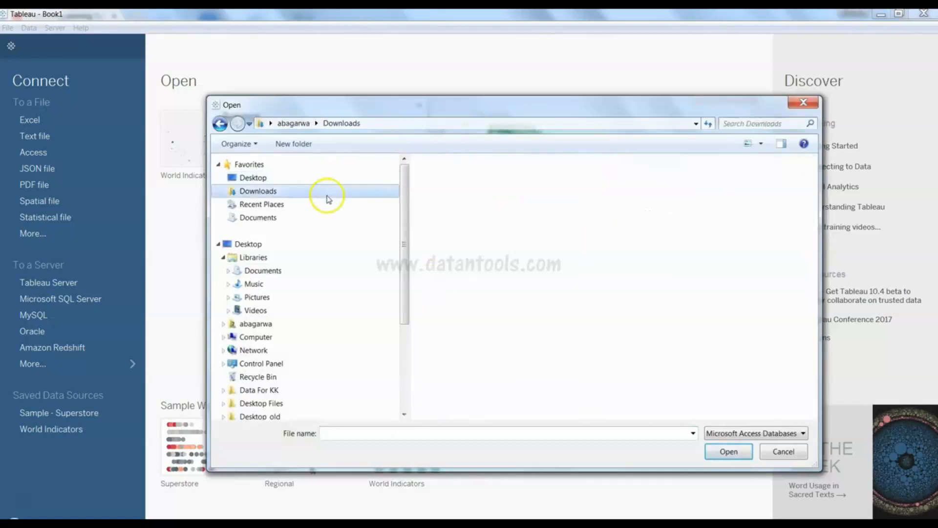
left_click(315, 258)
left_click(314, 272)
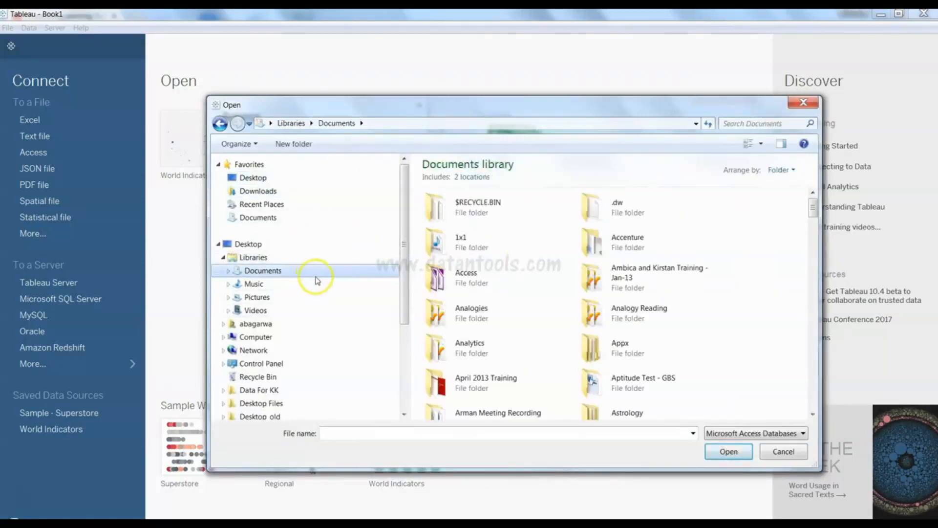
double_click(472, 274)
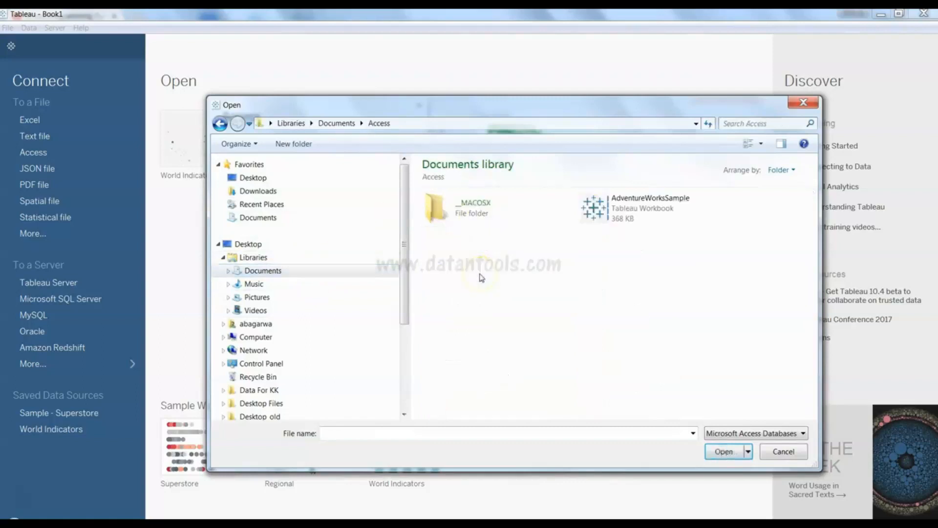
double_click(620, 218)
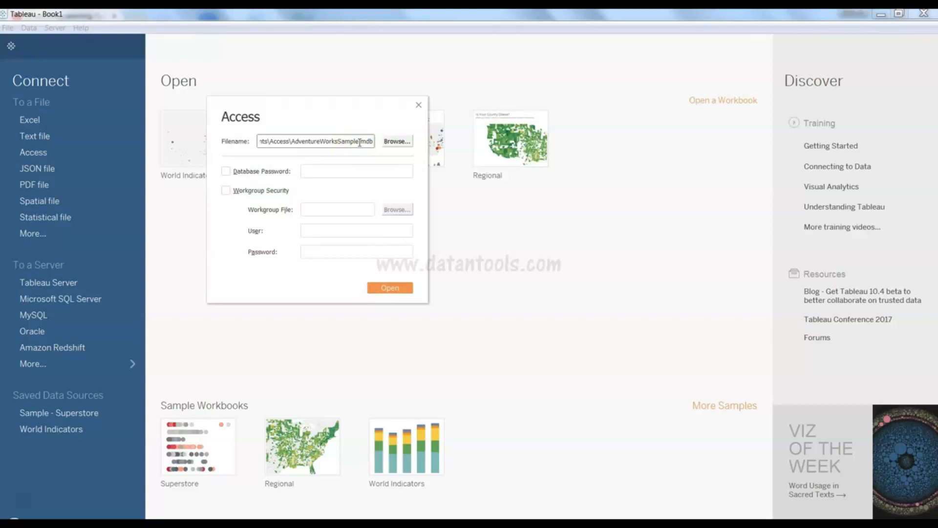
left_click(394, 291)
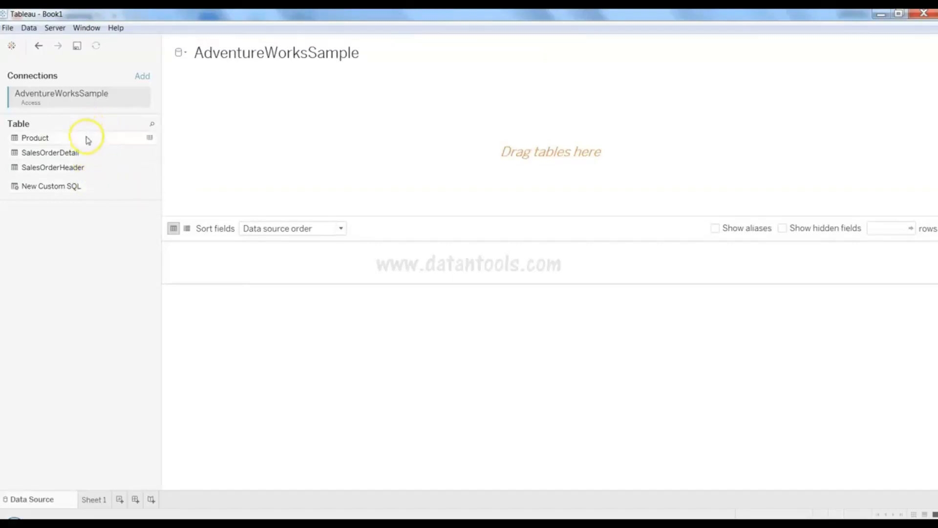
- Join the Product and SalesOrderDetail tables, comparing the Left and Right join types before keeping the Inner join
left_click_drag(87, 143, 301, 121)
left_click_drag(116, 155, 447, 109)
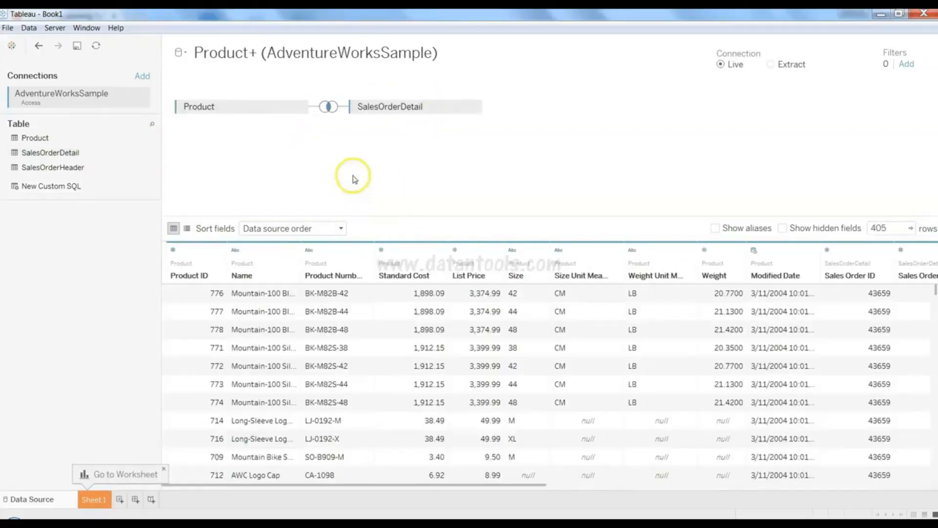
left_click(329, 107)
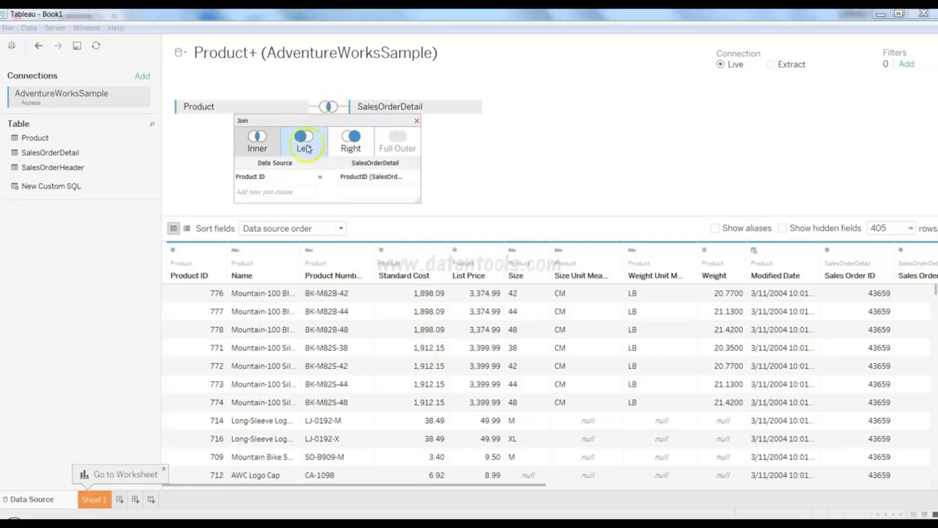
left_click(319, 146)
left_click(304, 140)
left_click(347, 146)
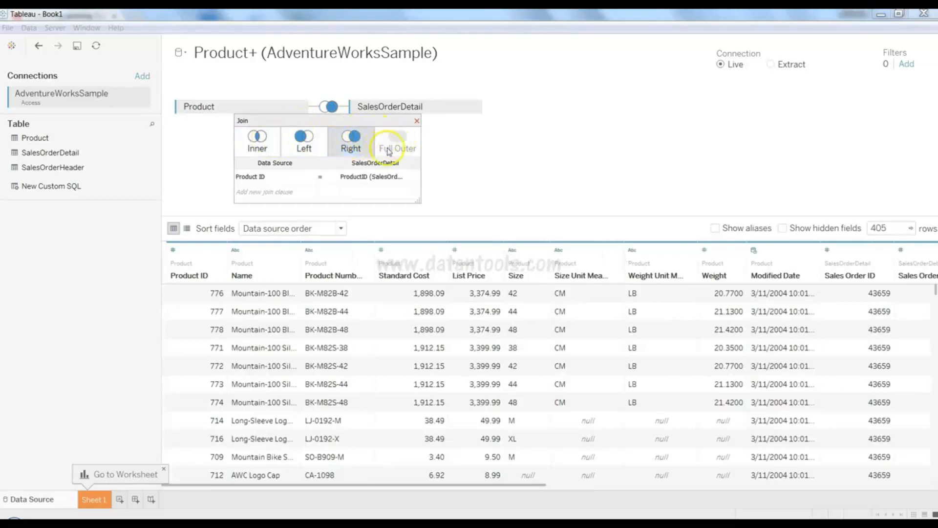
left_click(300, 144)
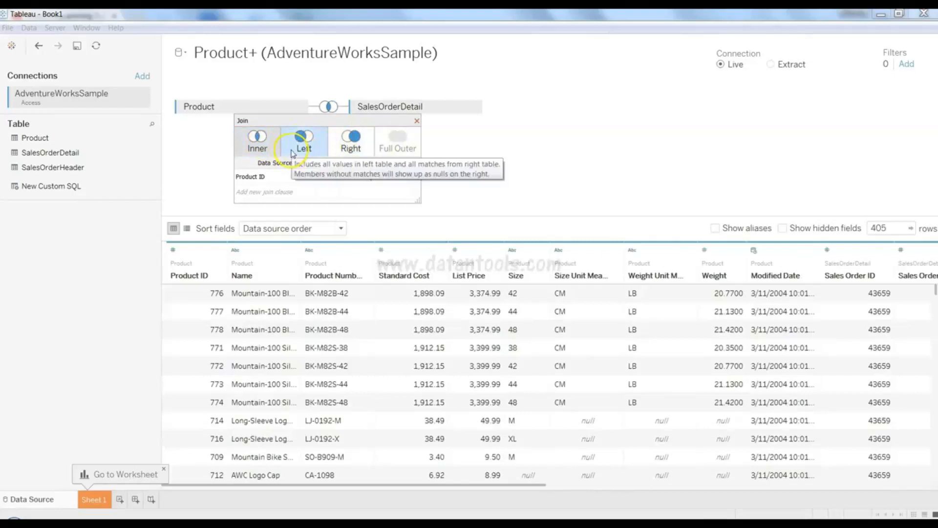
left_click(418, 121)
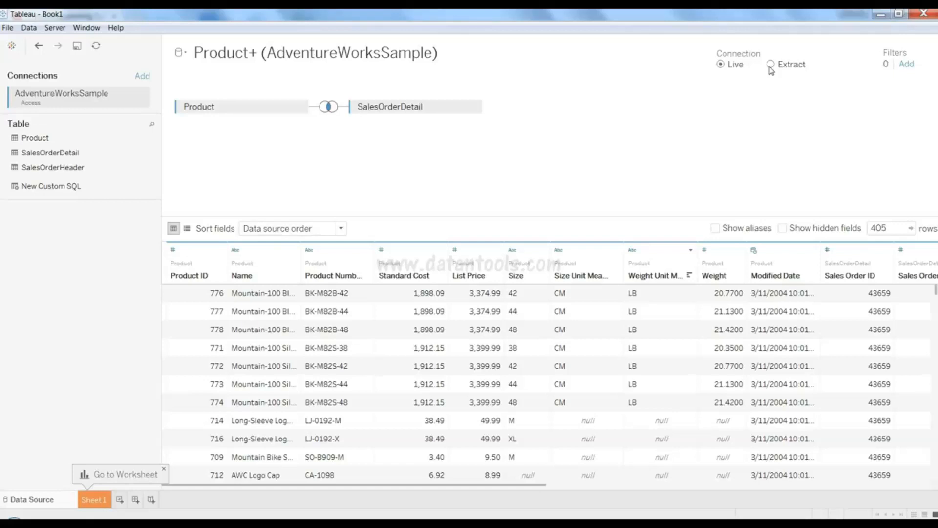
- Switch the connection to Extract and save it as the Tableau Data Extract Product+ (AdventureWorksSample) in the Datasources folder
left_click(772, 73)
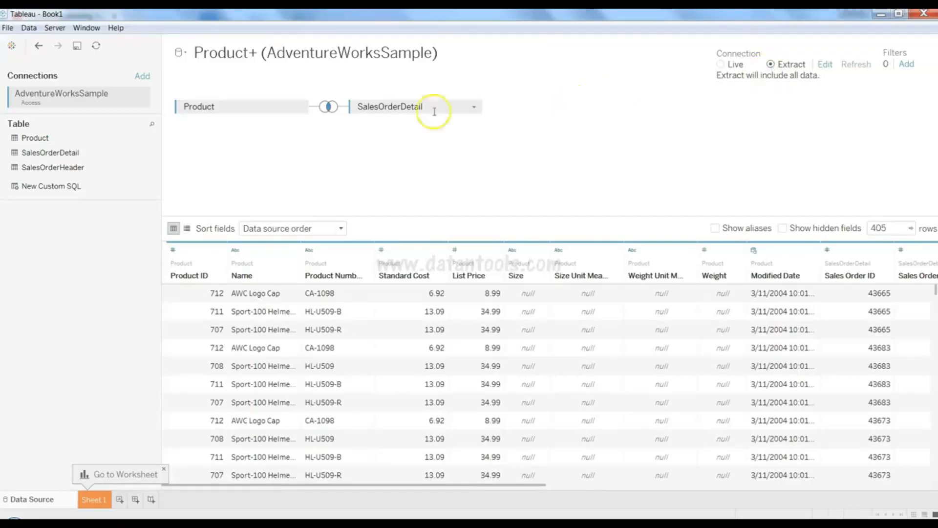
left_click(101, 501)
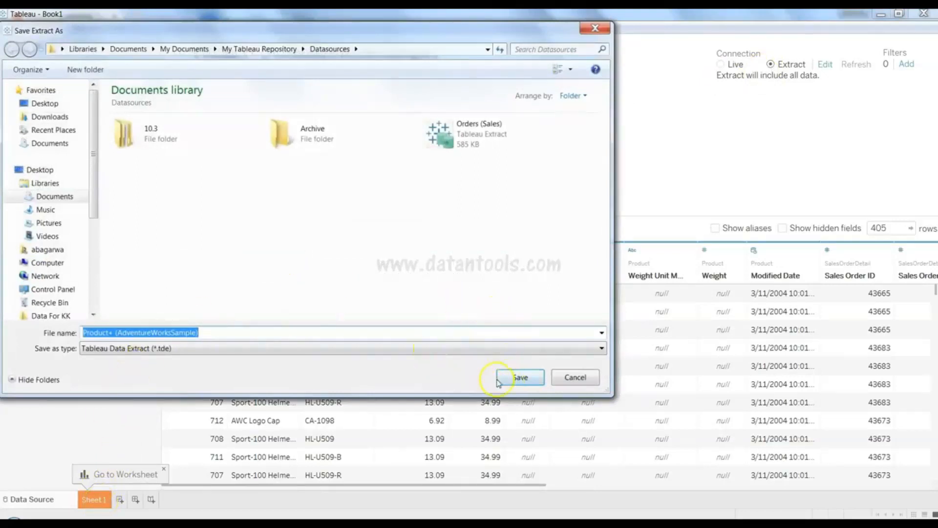
left_click(520, 378)
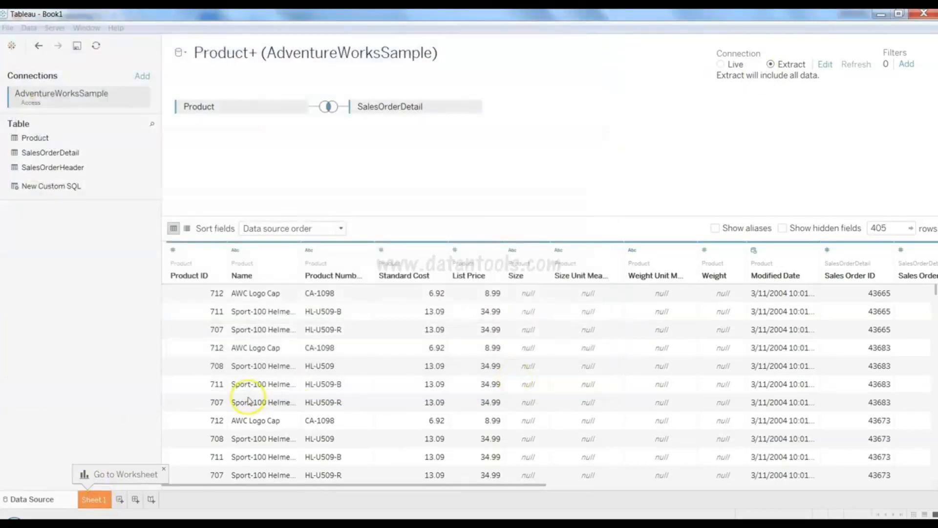
- Review the Product and SalesOrderDetail dimensions and measures on Sheet 1, and check the extract details on the data source page
left_click(96, 499)
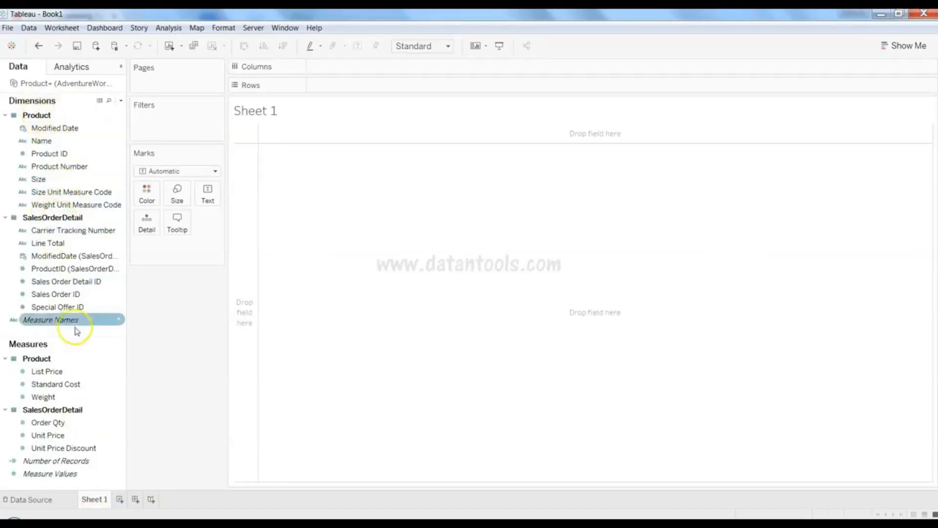
left_click(46, 371)
left_click(47, 422)
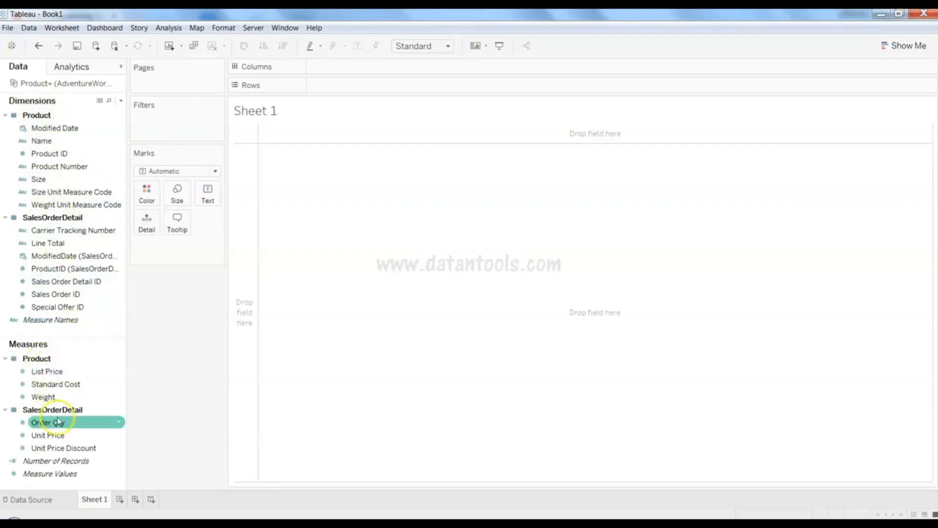
left_click(329, 252)
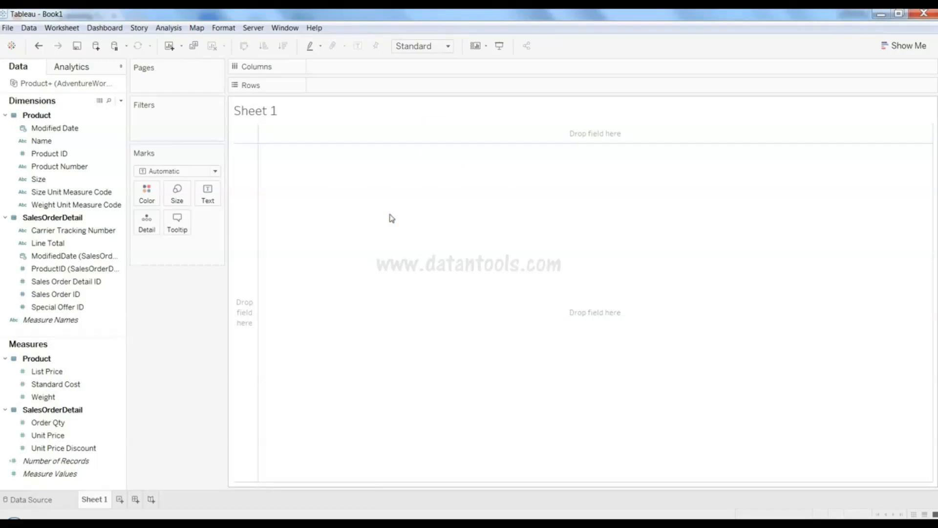
left_click(186, 443)
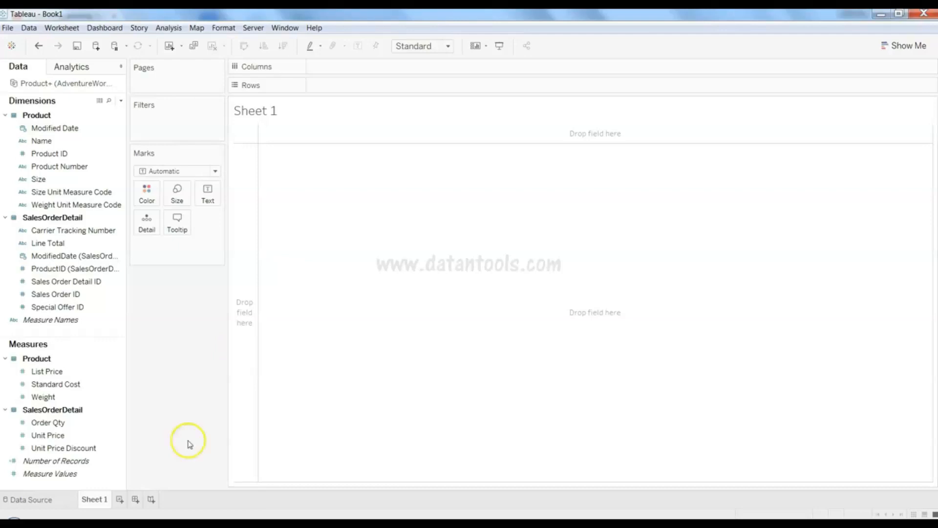
left_click(101, 498)
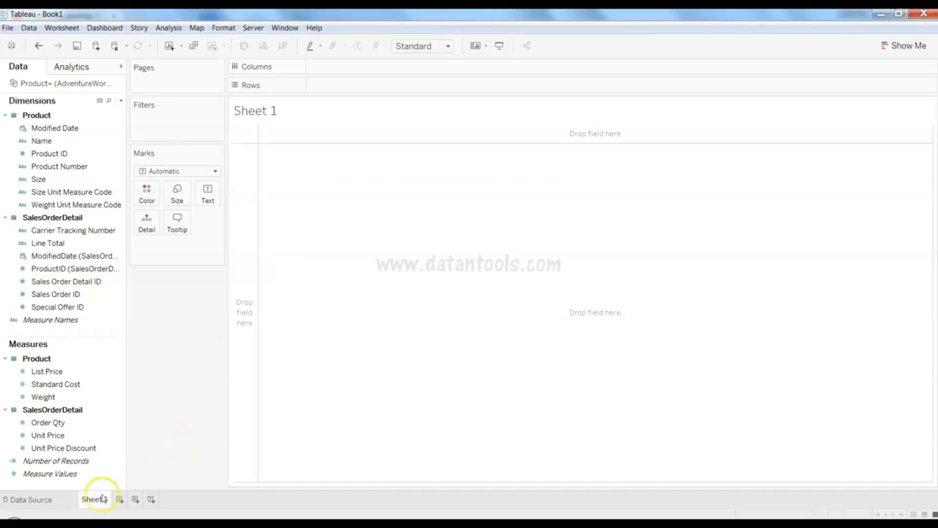
left_click(66, 501)
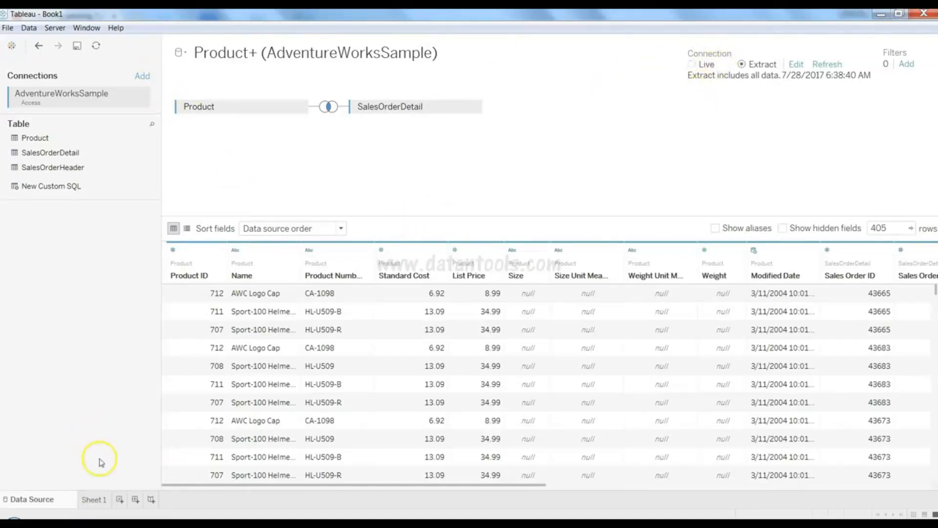
left_click(92, 500)
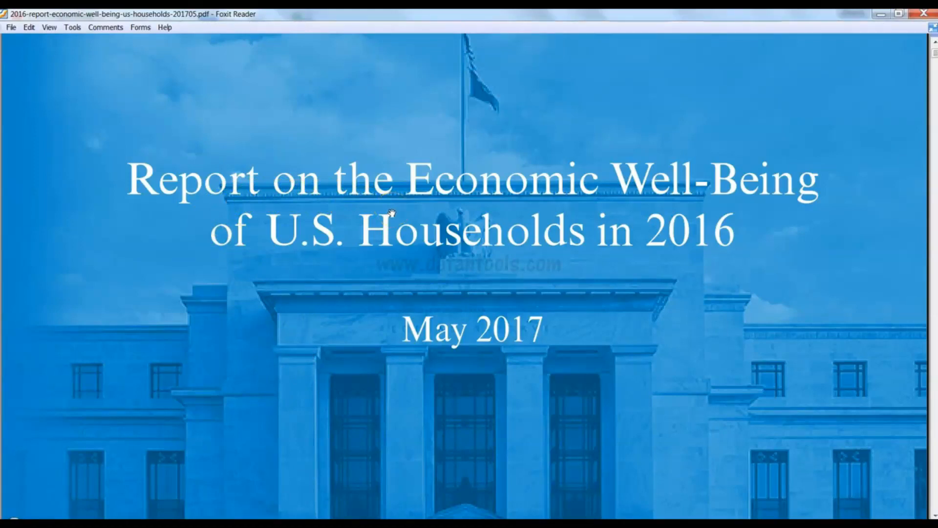
- In Foxit Reader, browse the economic well-being report PDF from its cover to the Banking, Credit Access, and Credit Usage chapter
scroll(391, 213, "down", 3)
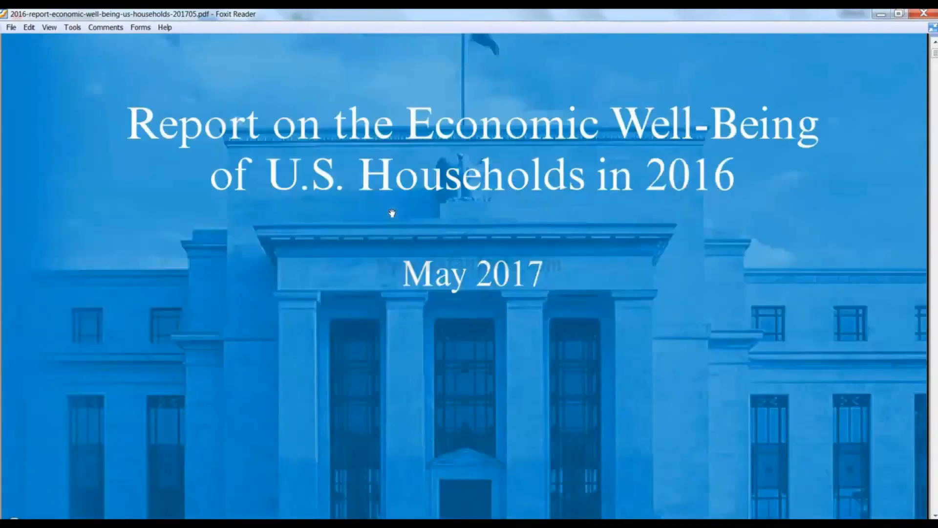
left_click_drag(935, 54, 934, 153)
mouse_move(396, 510)
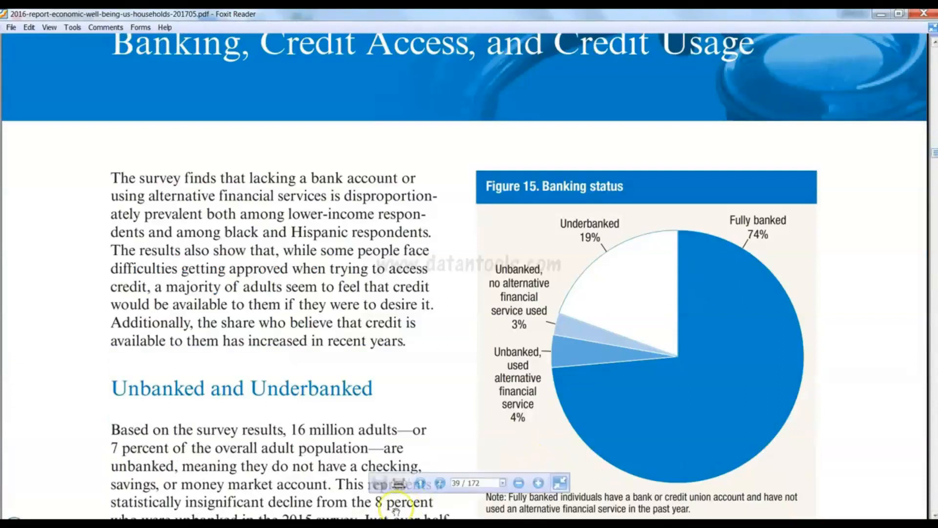
left_click_drag(421, 297, 415, 434)
left_click_drag(427, 352, 421, 477)
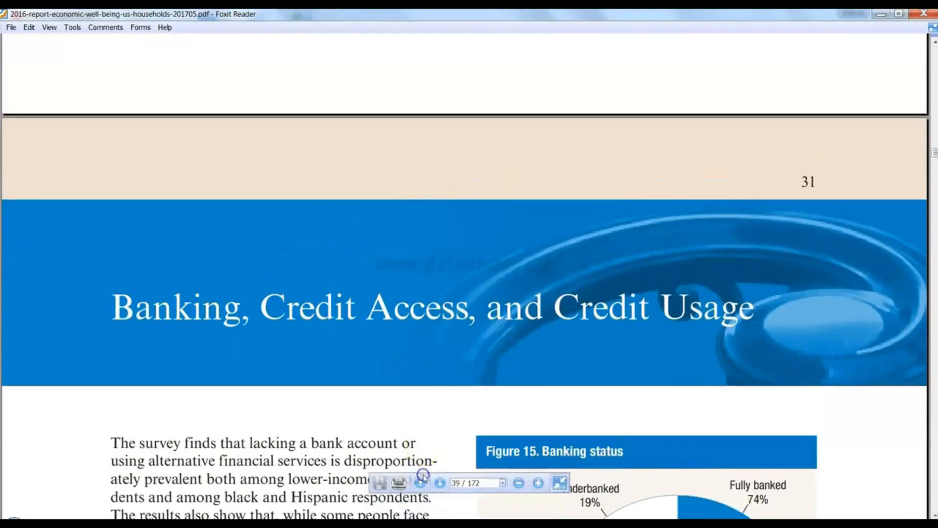
- Go to page 30 of the PDF and examine Table A on family income levels and Table 9 on income sources
left_click(454, 483)
type("30")
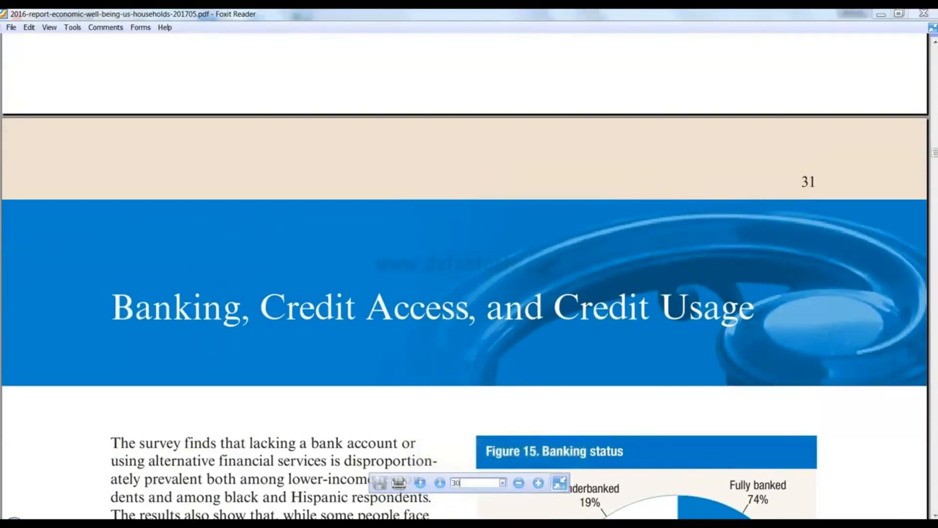
key("Return")
scroll(435, 361, "down", 3)
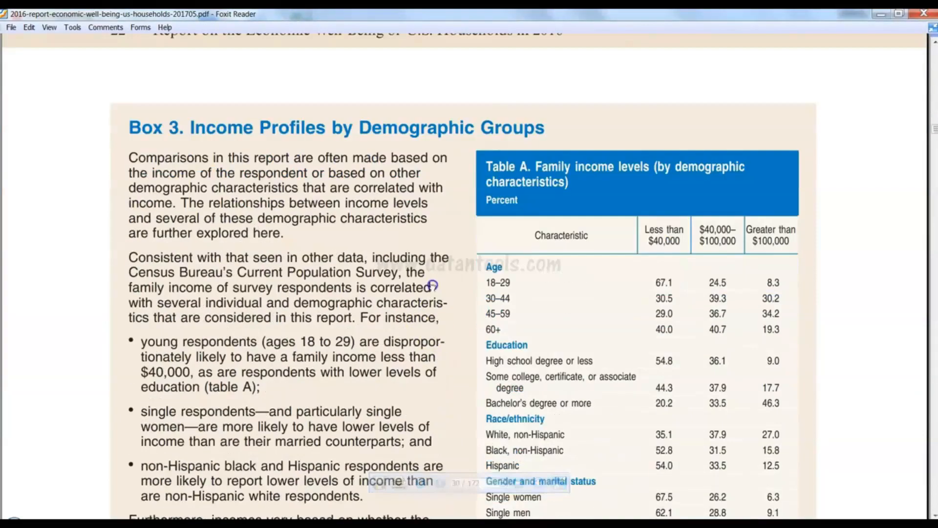
scroll(538, 386, "down", 20)
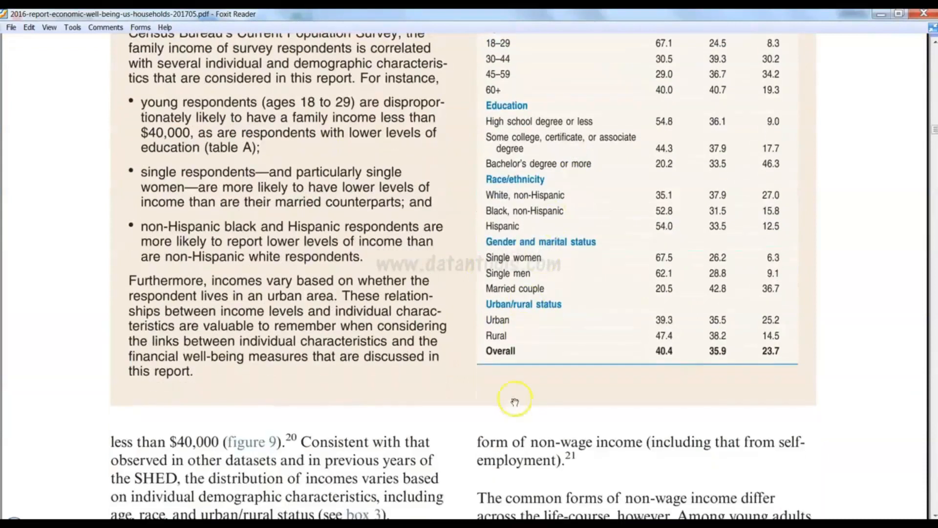
scroll(551, 401, "down", 20)
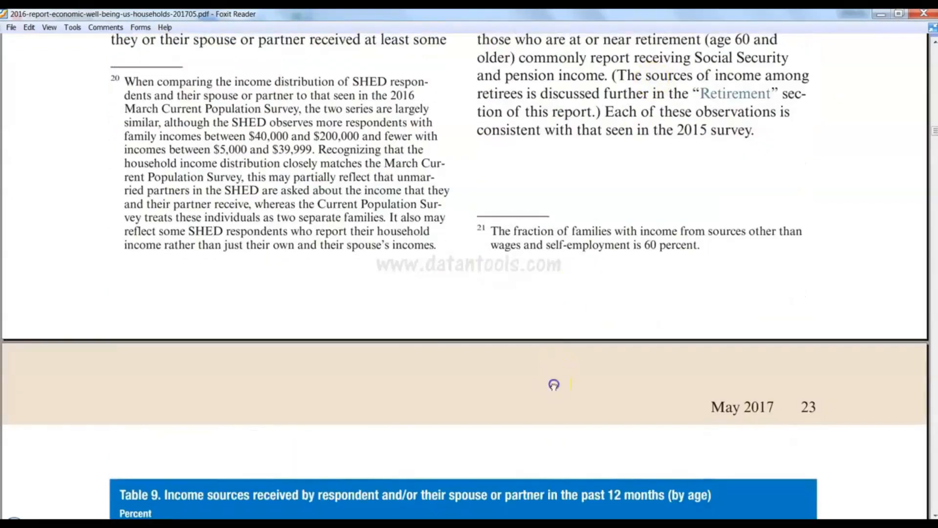
scroll(486, 382, "down", 4)
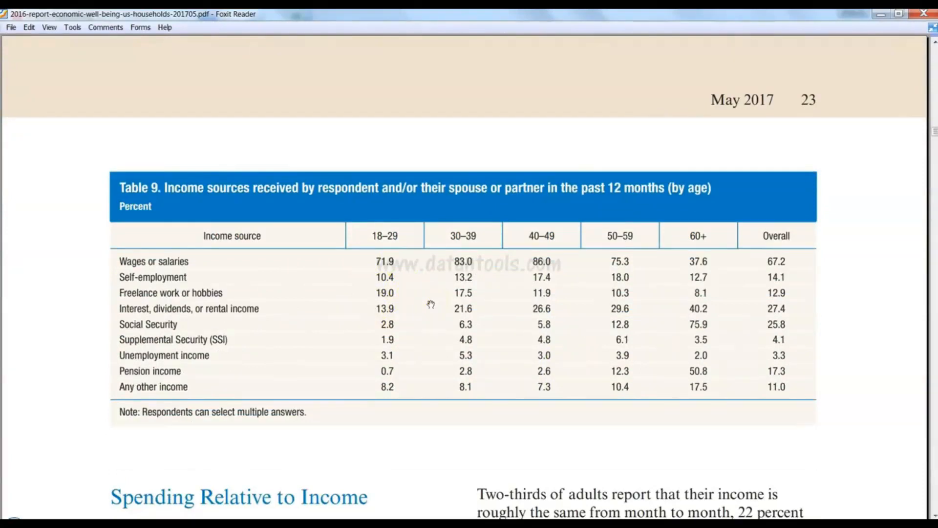
scroll(495, 156, "up", 20)
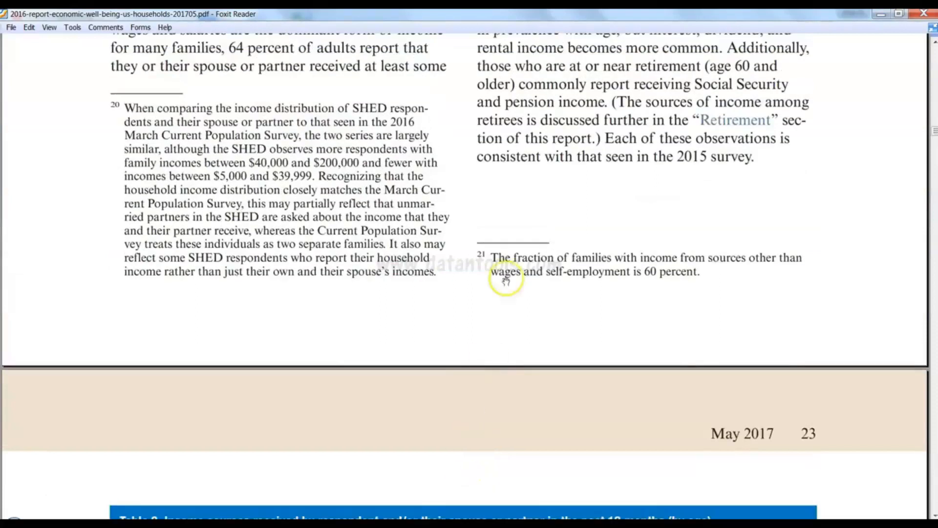
scroll(510, 413, "up", 16)
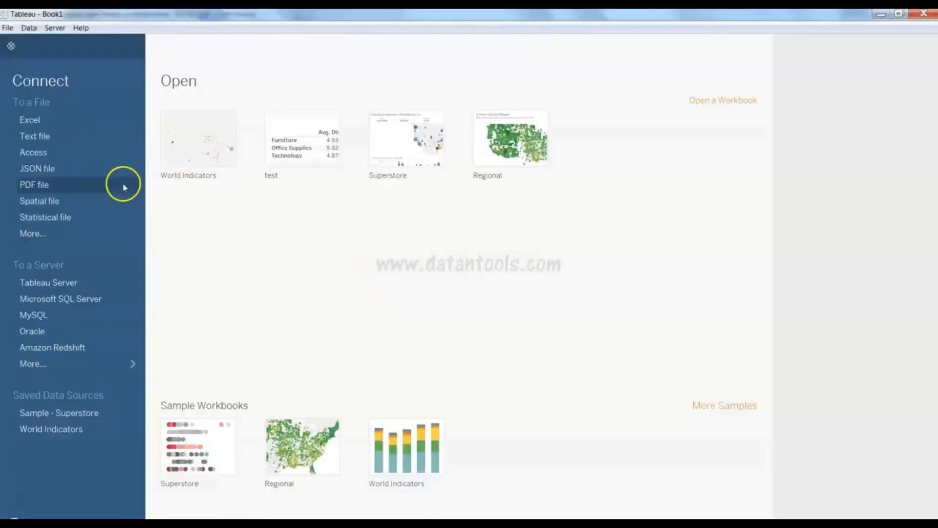
- Connect to the PDF file 2016-report-economic-well-being-us-households-201705, scanning all of its pages for tables
left_click(52, 184)
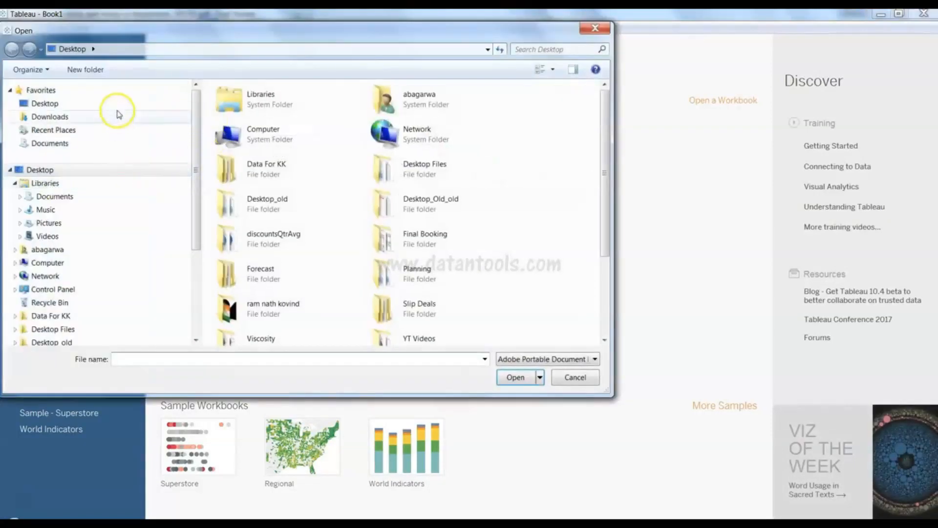
left_click_drag(606, 131, 616, 243)
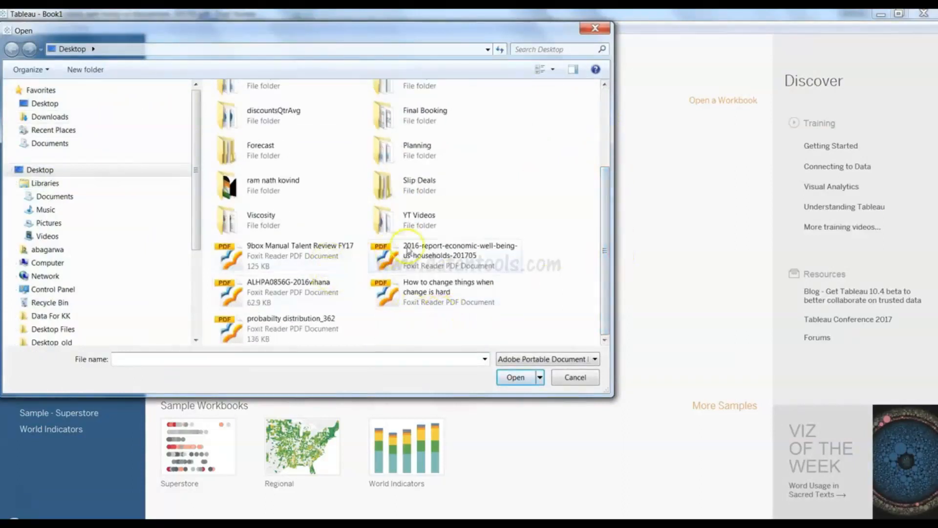
double_click(436, 254)
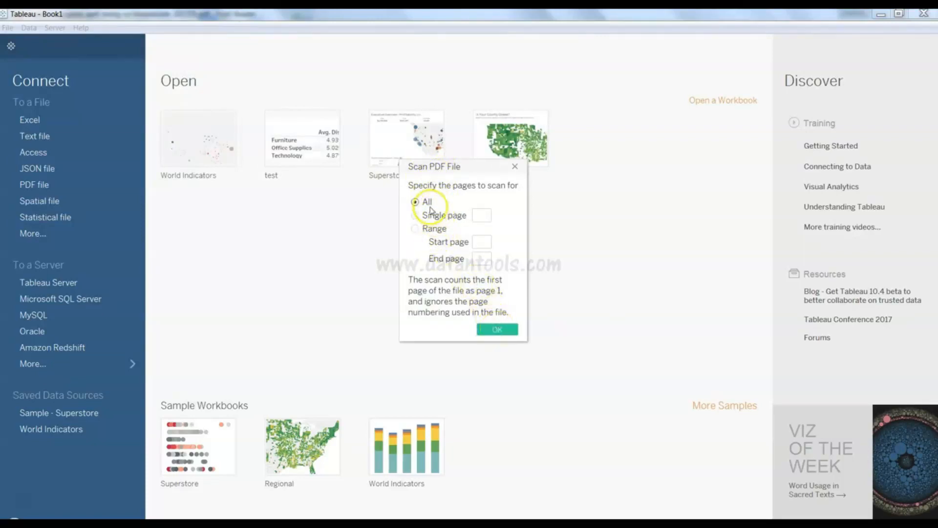
left_click(498, 332)
left_click(497, 331)
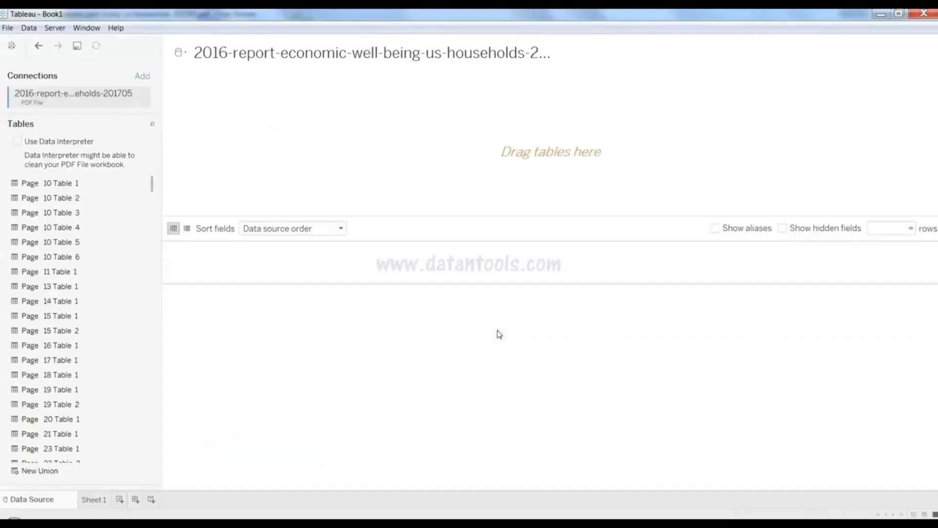
- Find Page 31 Table 1 in the list of scanned tables and add it to the data source canvas
left_click_drag(152, 185, 190, 158)
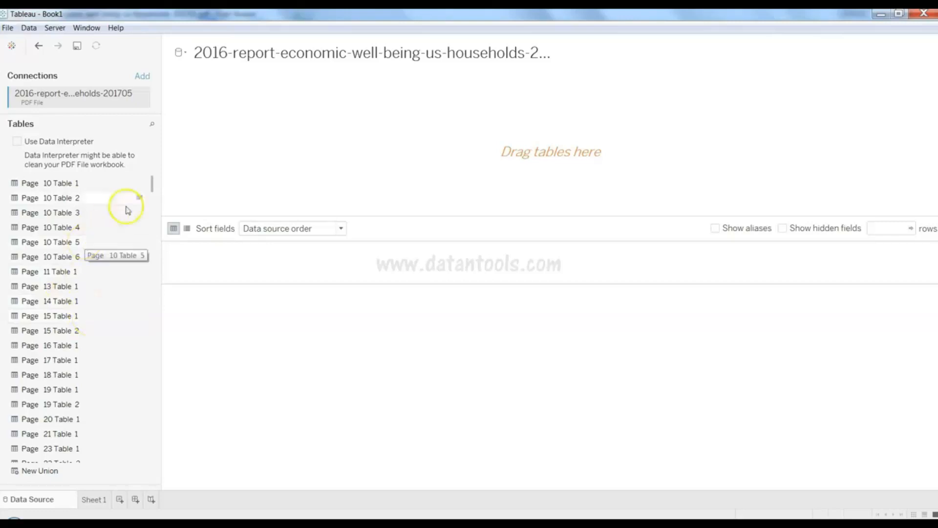
left_click_drag(153, 184, 153, 207)
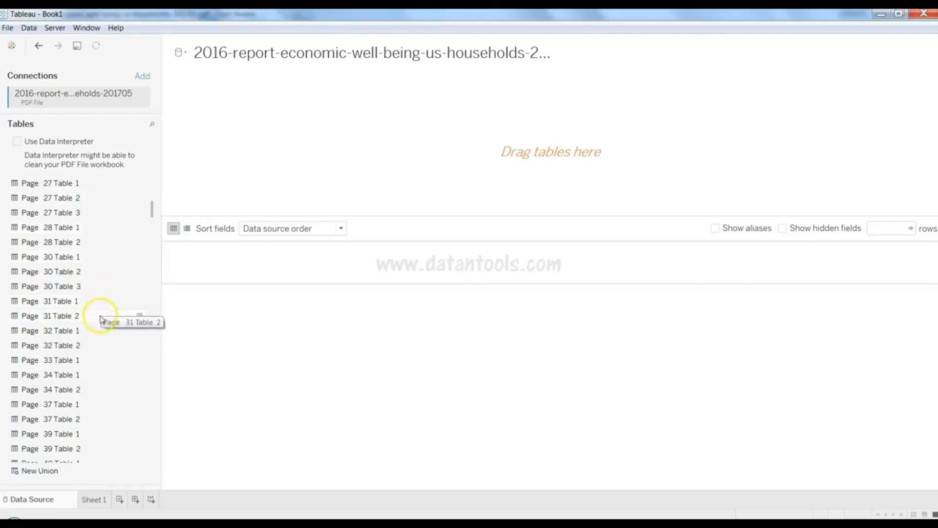
left_click_drag(100, 302, 350, 151)
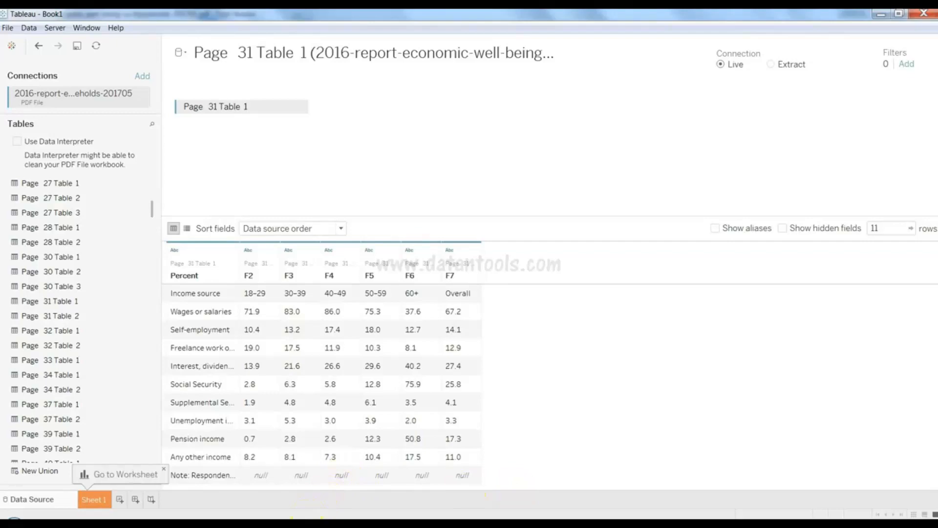
- Compare the Page 31 Table 1 data with Table 9 in Foxit Reader, and check the rest of that PDF page for another table
left_click(307, 524)
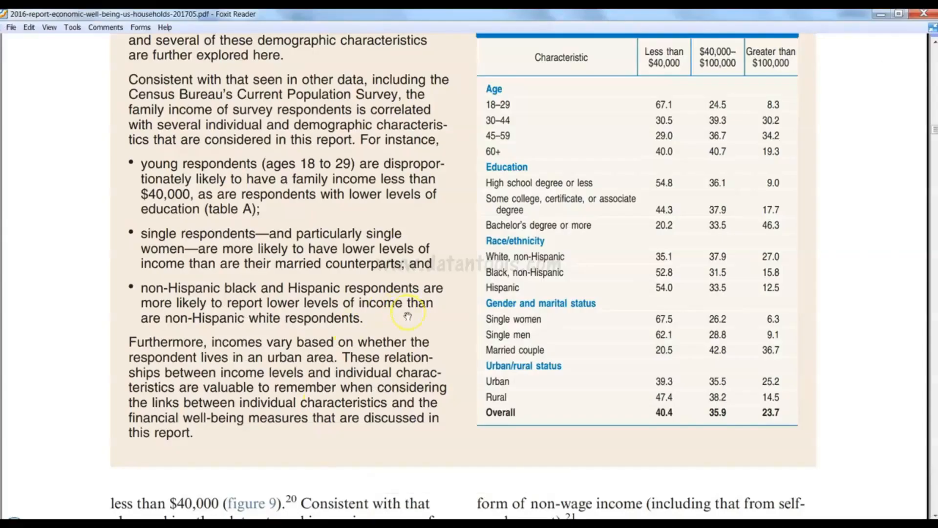
scroll(409, 316, "down", 10)
scroll(408, 316, "down", 2)
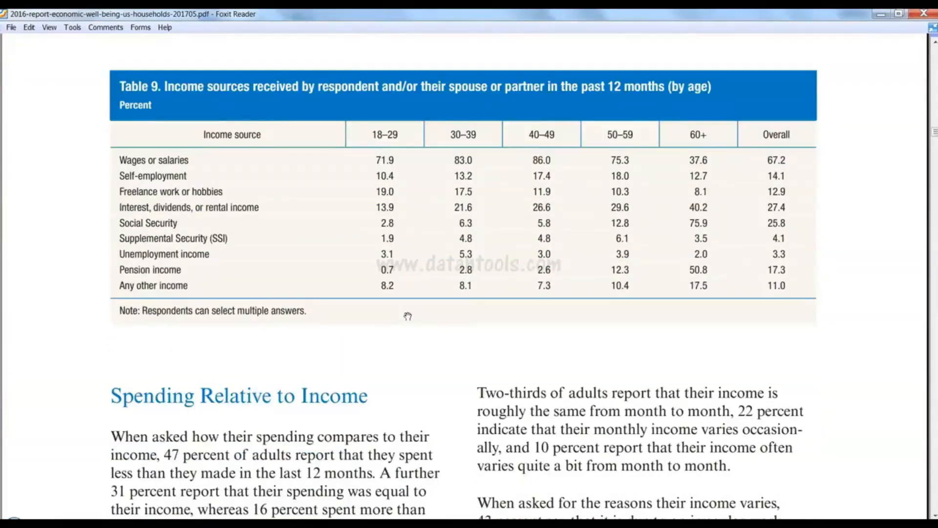
mouse_move(457, 484)
key("alt+Tab")
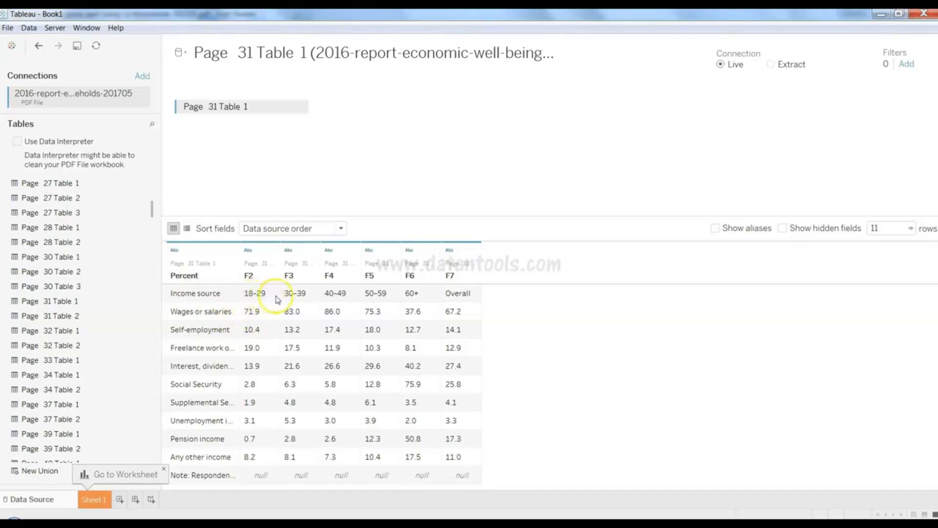
key("alt+Tab")
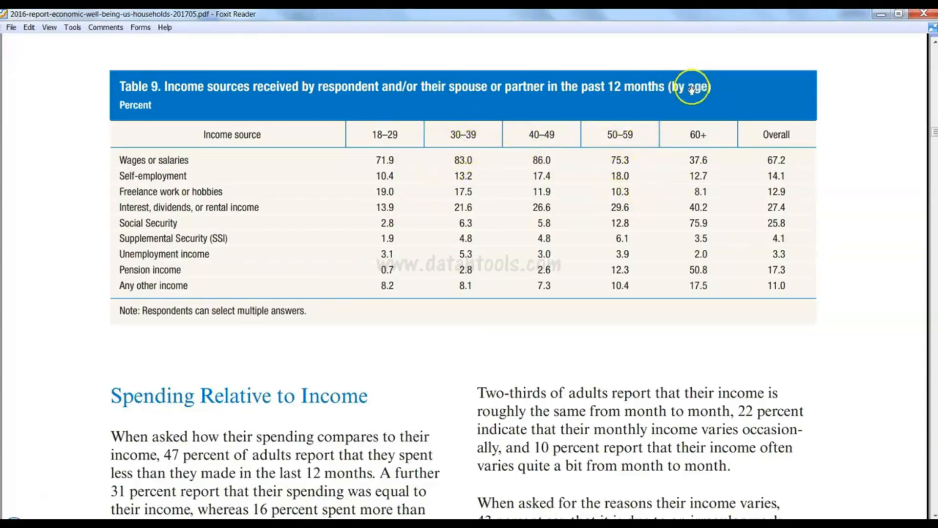
key("alt+Tab")
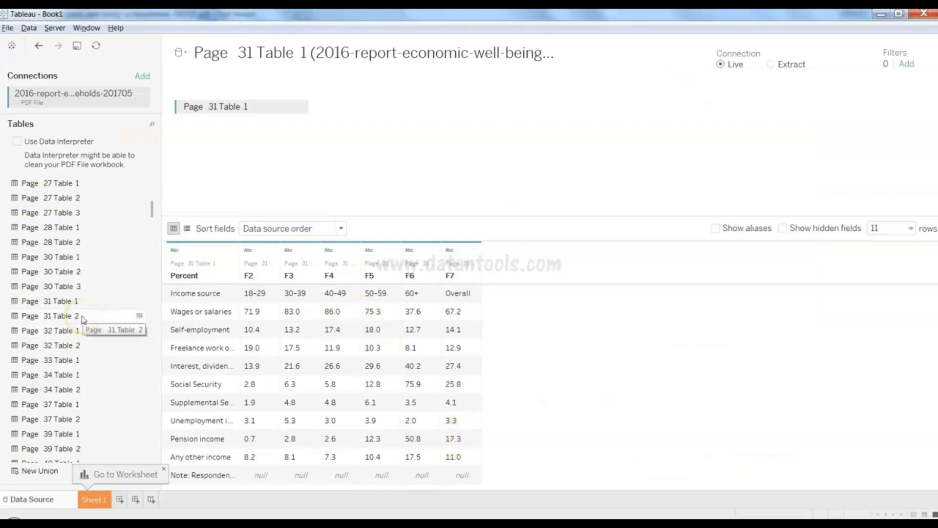
key("alt+Tab")
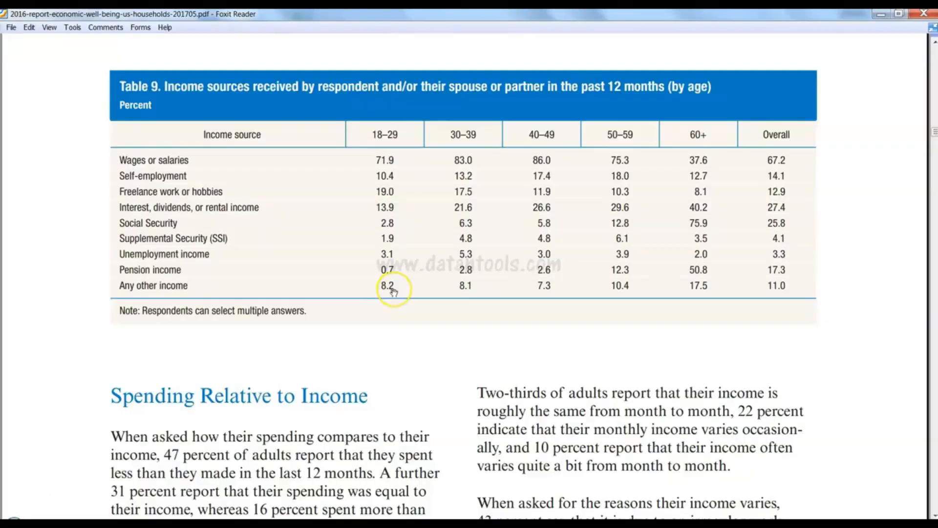
scroll(394, 292, "down", 15)
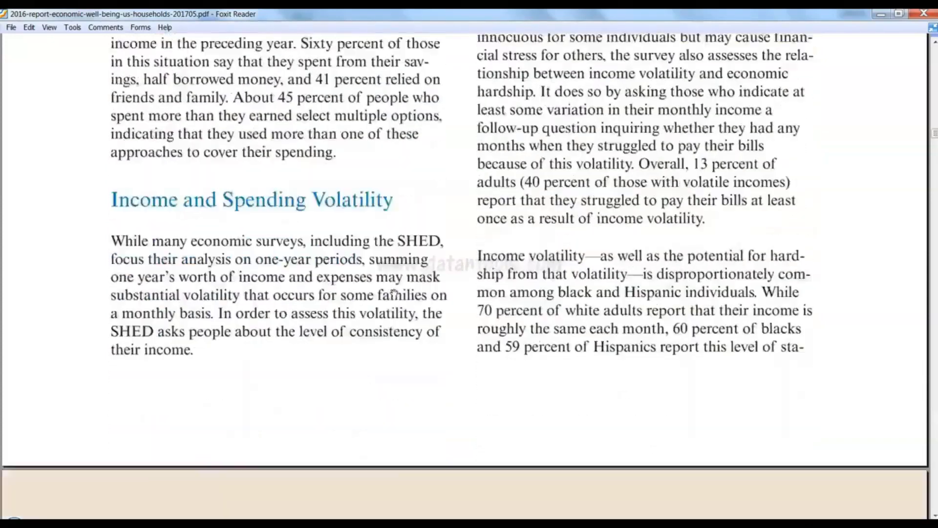
scroll(394, 291, "down", 3)
scroll(394, 292, "up", 8)
scroll(394, 291, "up", 4)
- Back in Tableau, remove Page 31 Table 1 from the canvas and add Page 31 Table 2 in its place
key("alt+Tab")
left_click(303, 106)
left_click(330, 184)
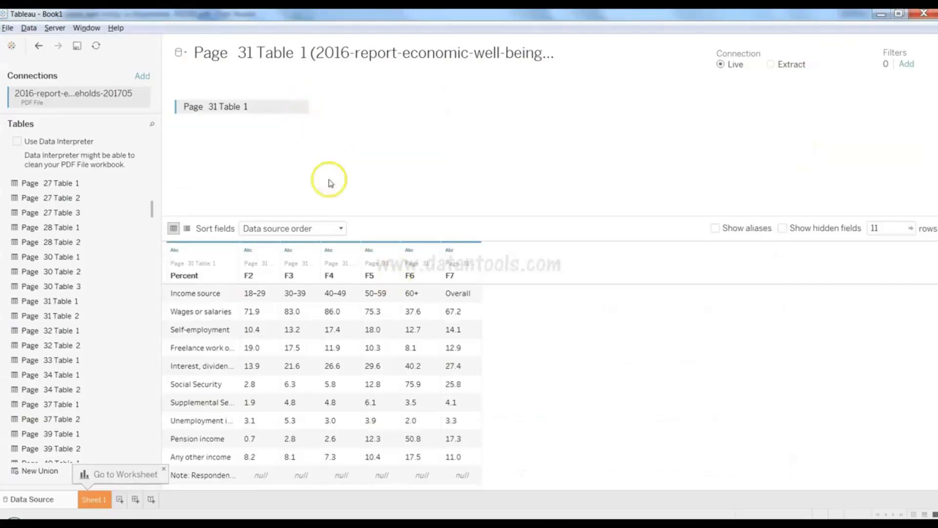
left_click_drag(100, 322, 289, 183)
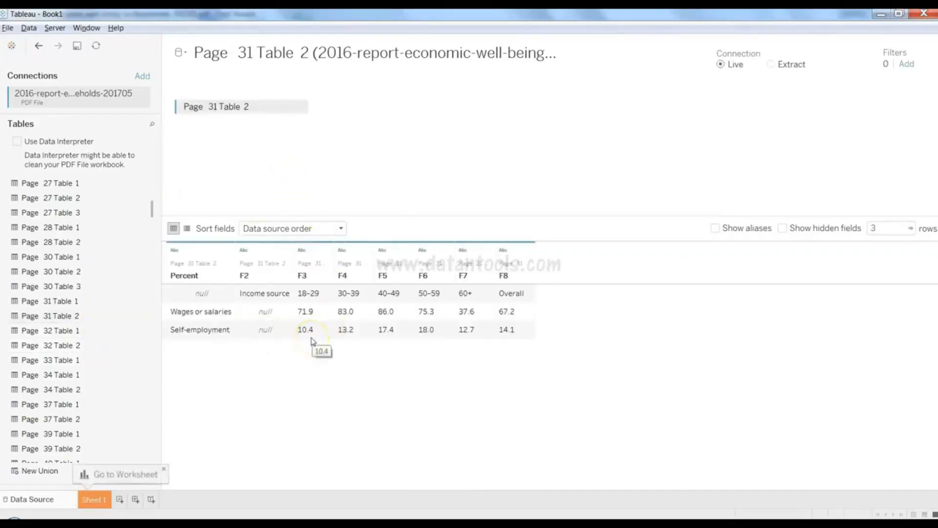
- Compare the Page 31 Table 2 rows in Tableau with Table 9 on income sources in Foxit Reader
key("alt+Tab")
key("alt+Tab")
key("alt+Tab")
scroll(310, 339, "up", 3)
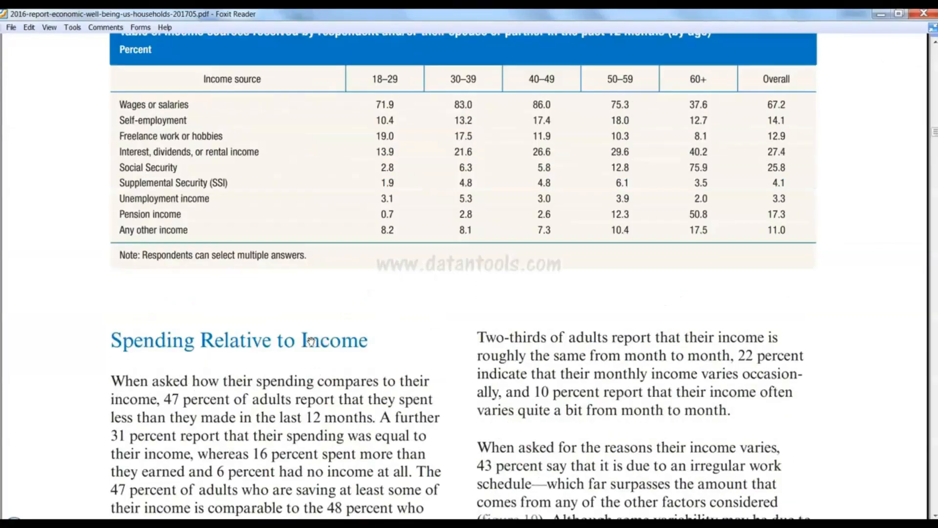
key("alt+Tab")
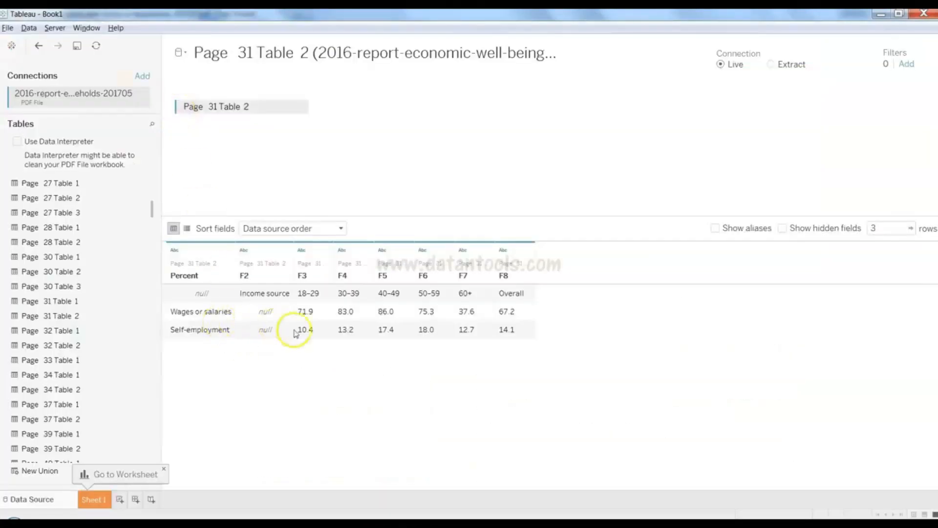
key("alt+Tab")
key("alt+Tab")
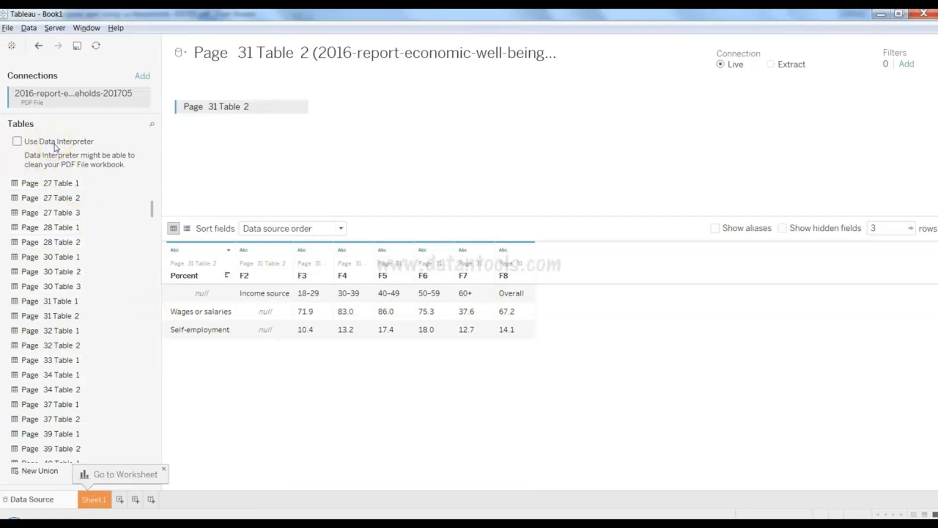
- Clean the PDF tables with Data Interpreter, and replace Page 31 Table 2 on the canvas with Page 30 Table 1
left_click(17, 142)
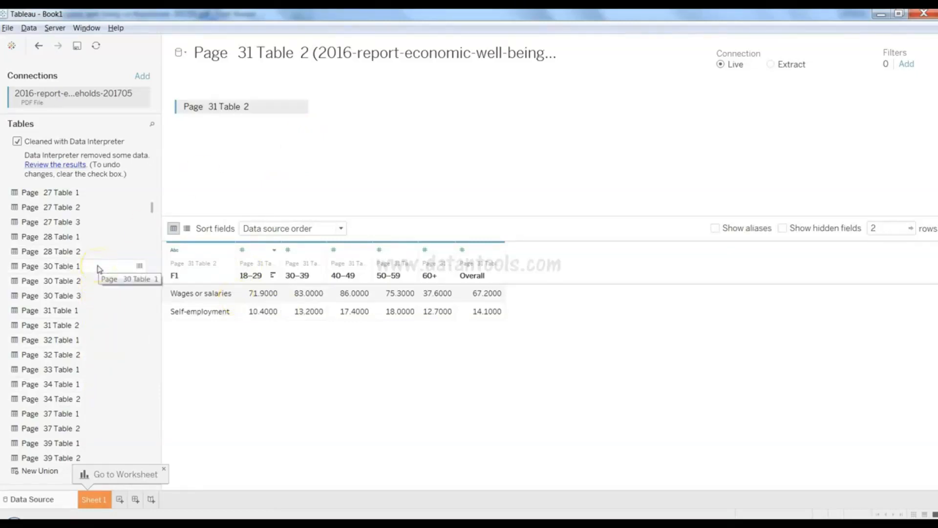
left_click(301, 107)
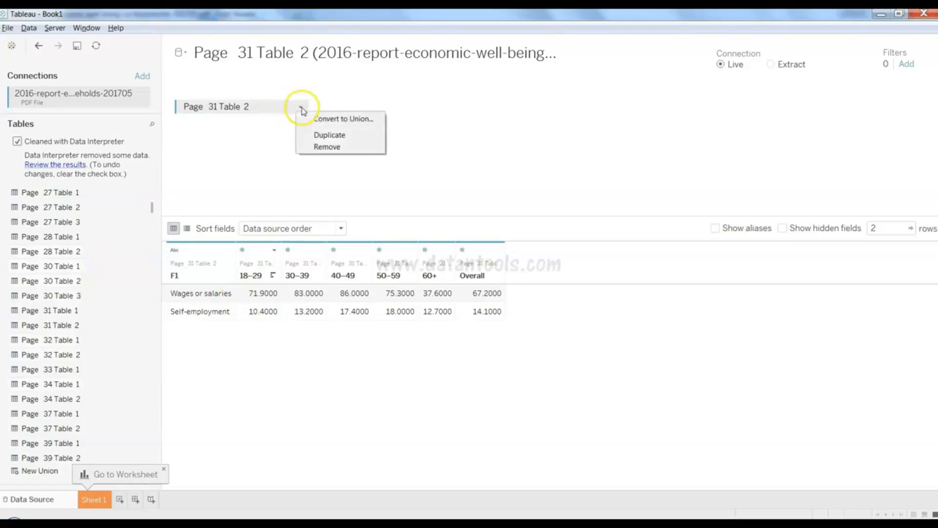
left_click(326, 146)
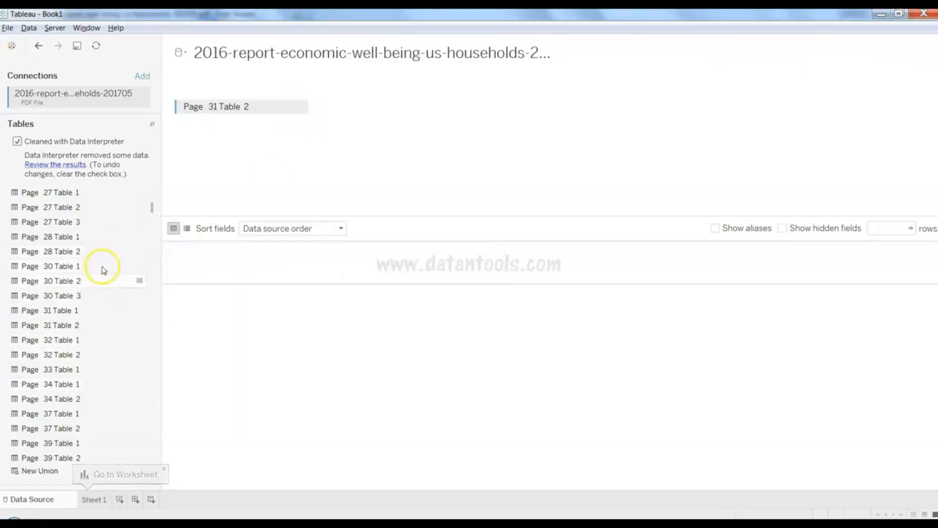
left_click_drag(103, 270, 273, 151)
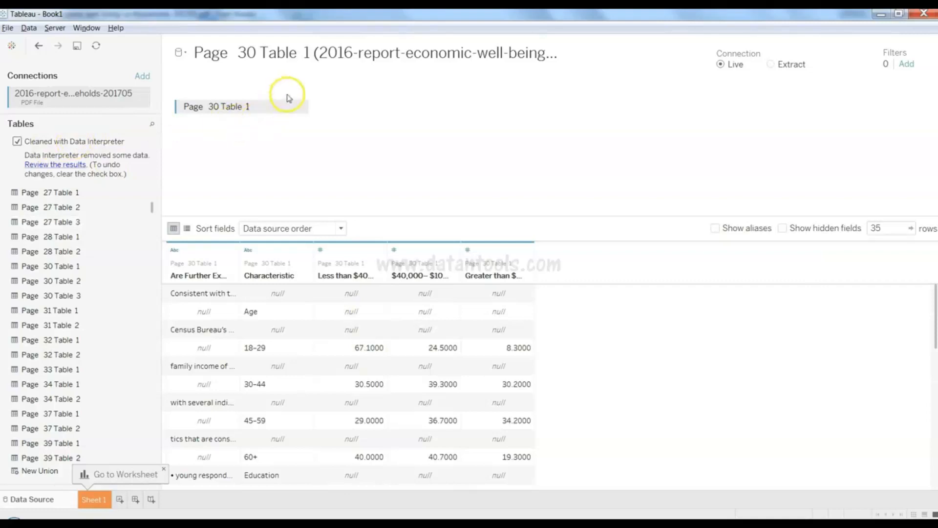
- Swap Page 30 Table 1 for Page 30 Table 2 on the canvas, and replace that with Page 30 Table 3
left_click(300, 107)
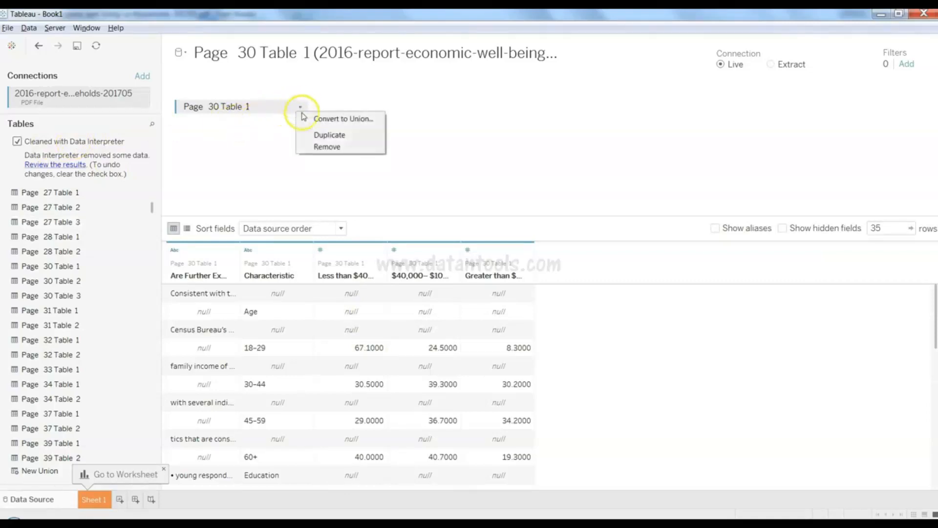
left_click(324, 145)
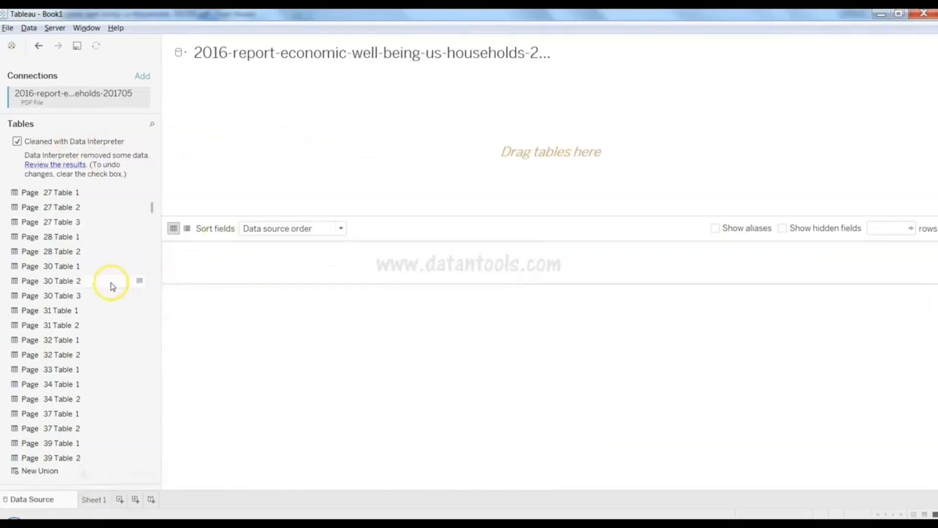
left_click_drag(94, 283, 315, 157)
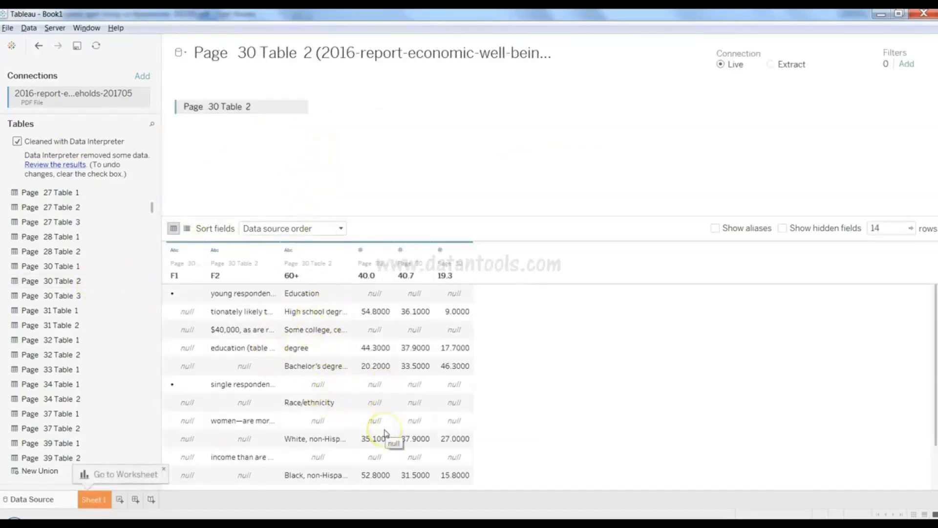
left_click(300, 107)
left_click(326, 146)
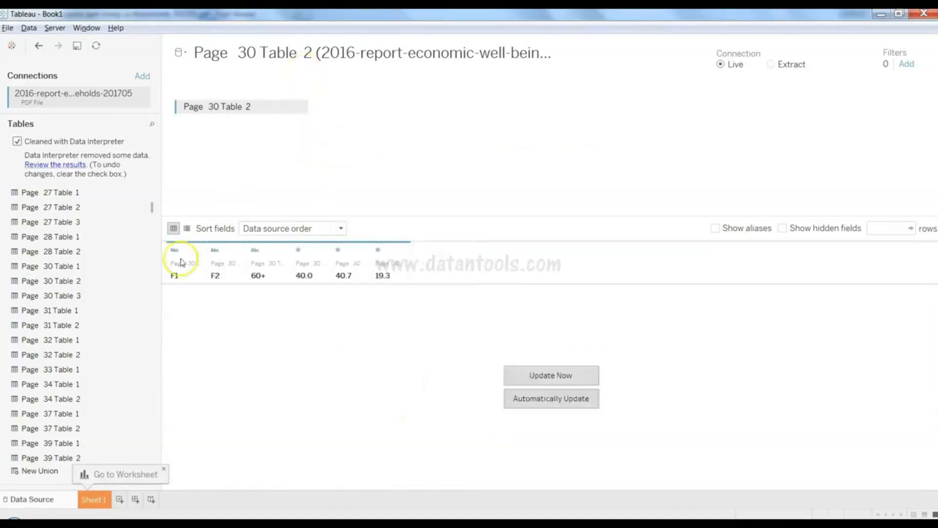
left_click_drag(95, 302, 283, 197)
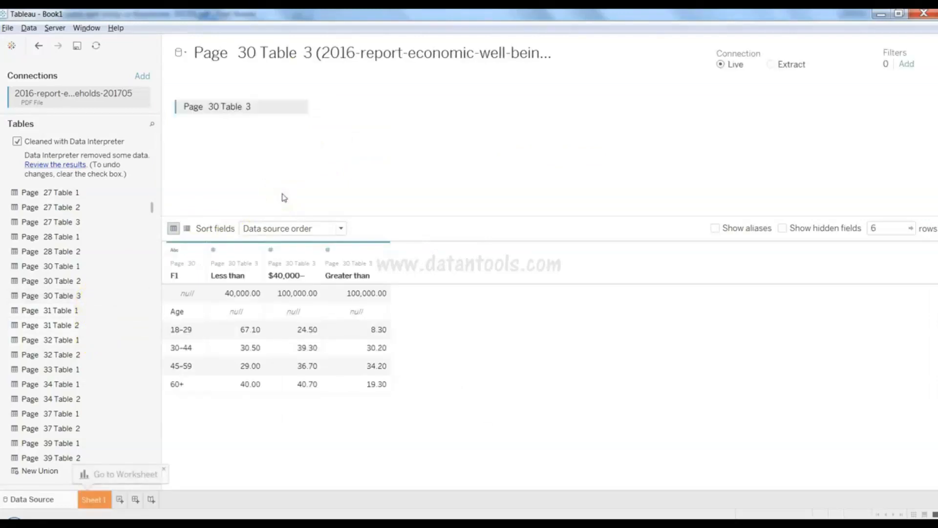
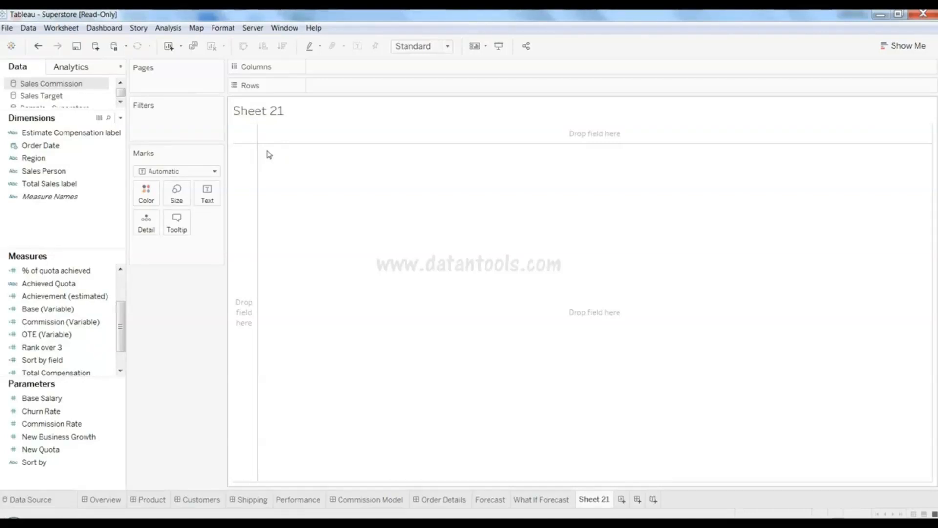
- On Sheet 21 of the Superstore workbook, use Show Me to chart Commission (Variable) as horizontal bars
left_click(67, 284)
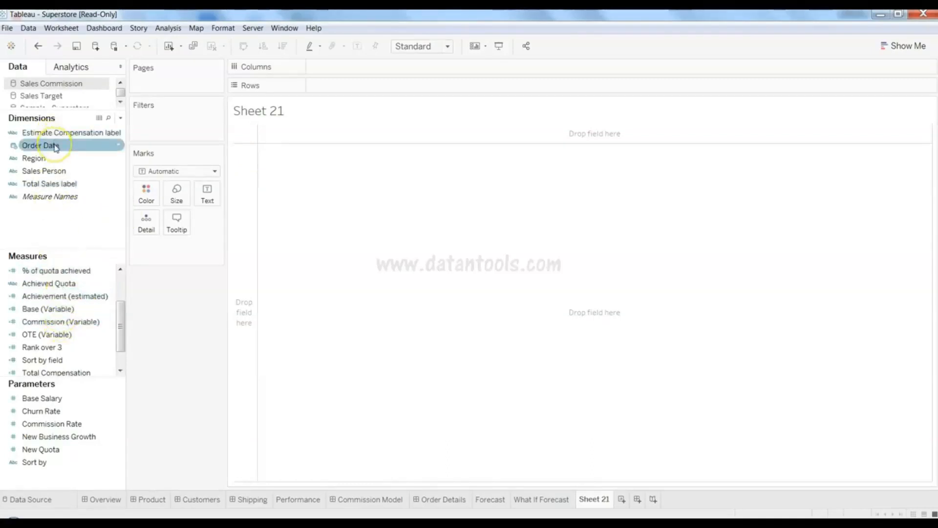
left_click(894, 49)
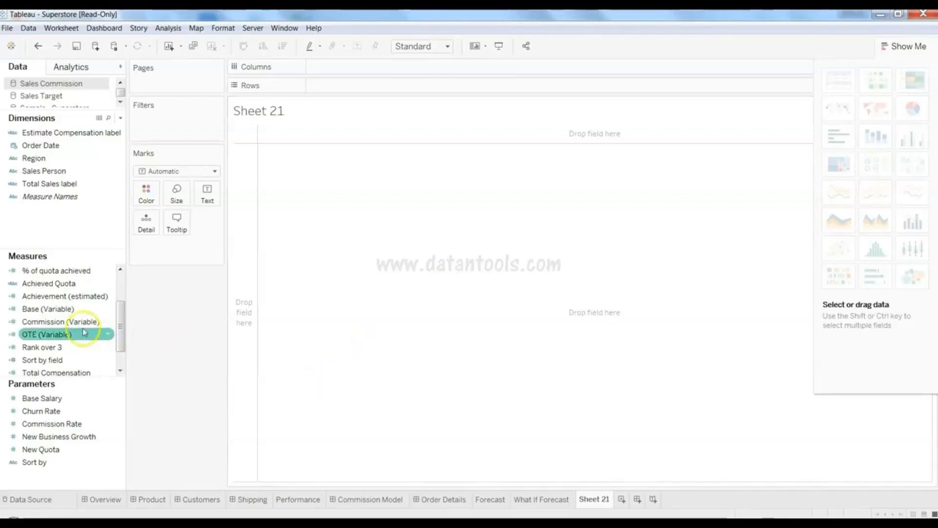
left_click(65, 322)
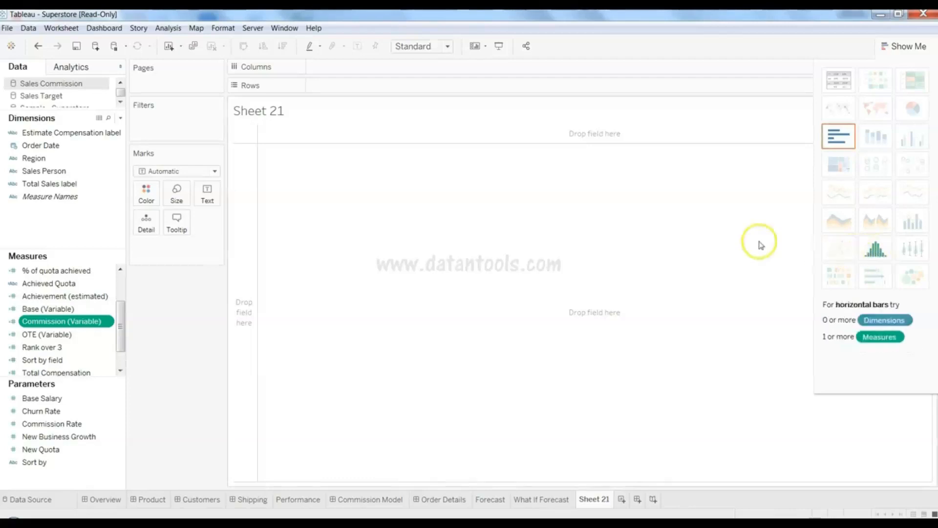
left_click(837, 139)
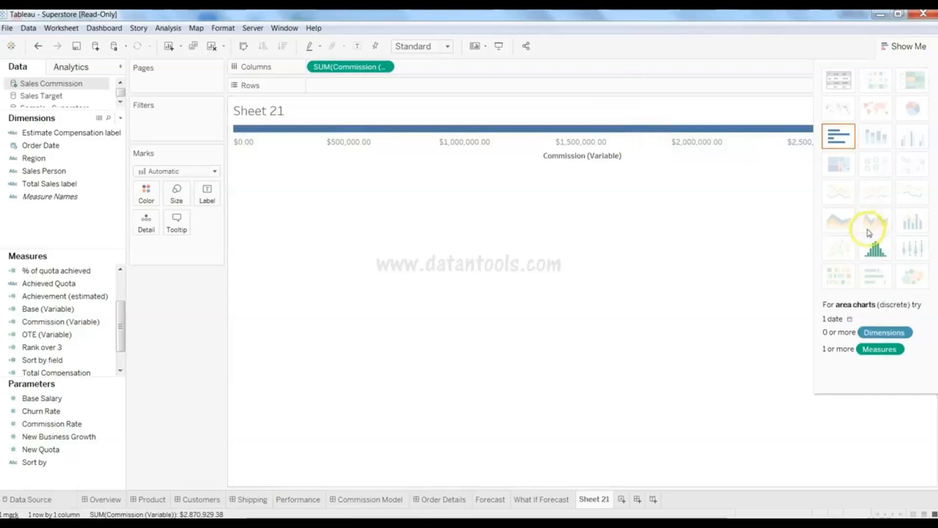
- Change the Commission (Variable) chart to a histogram, and clear its fields from Rows and Columns
left_click(876, 250)
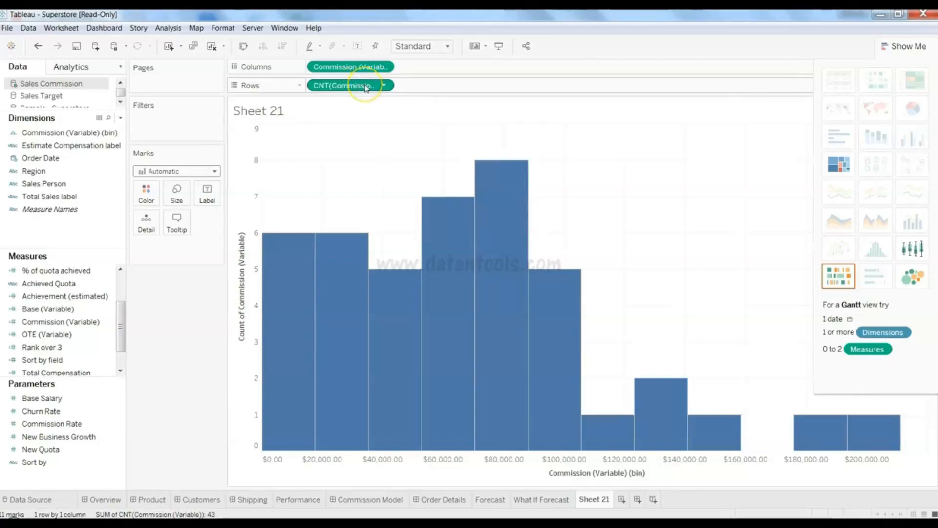
left_click_drag(365, 87, 73, 172)
left_click_drag(331, 67, 69, 183)
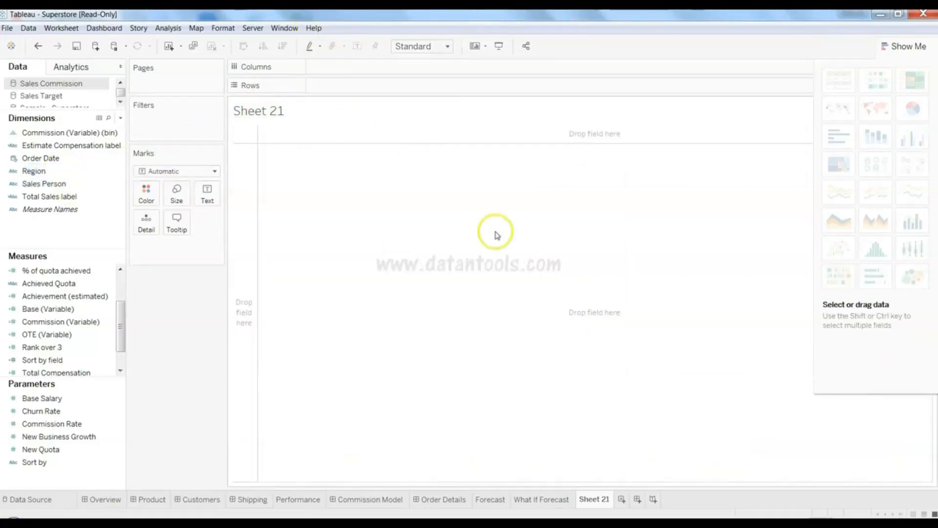
- Use Show Me to build a heat map of Commission (Variable) by Region
left_click(80, 323)
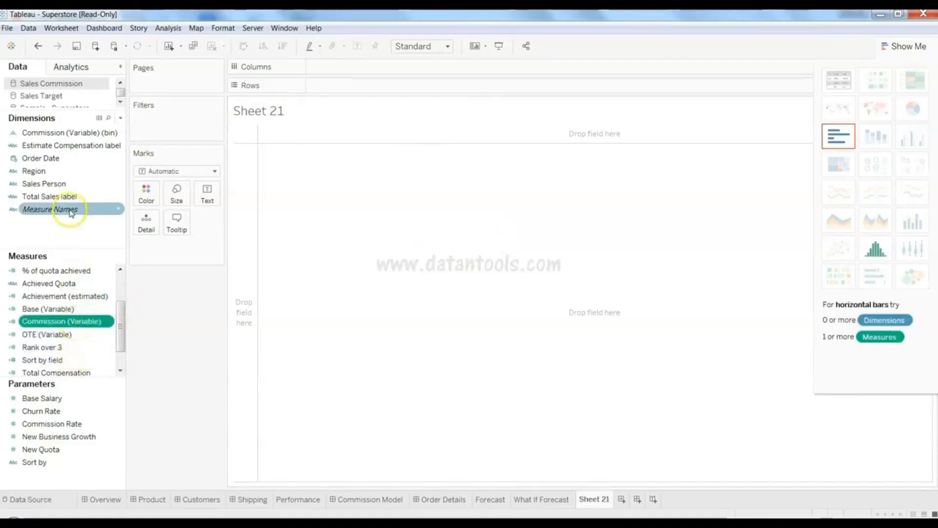
left_click(76, 172, "ctrl")
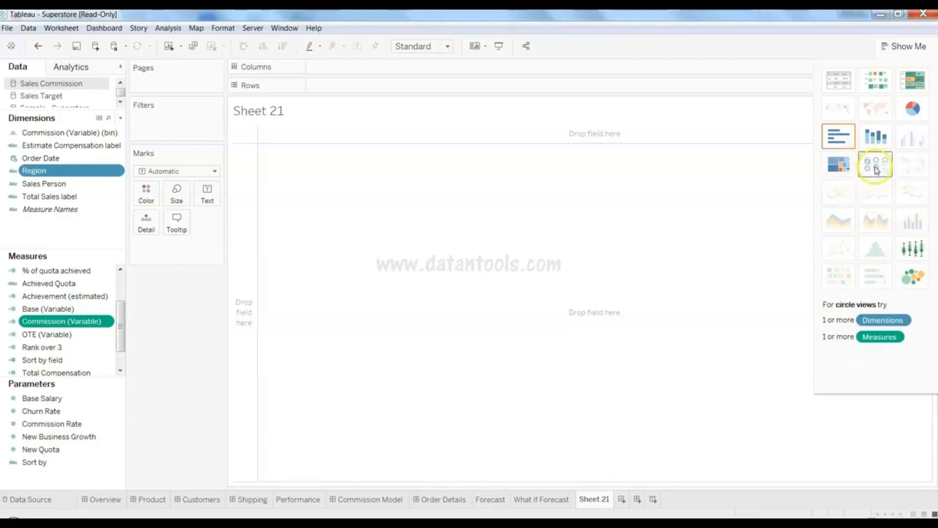
left_click(876, 80)
mouse_move(277, 161)
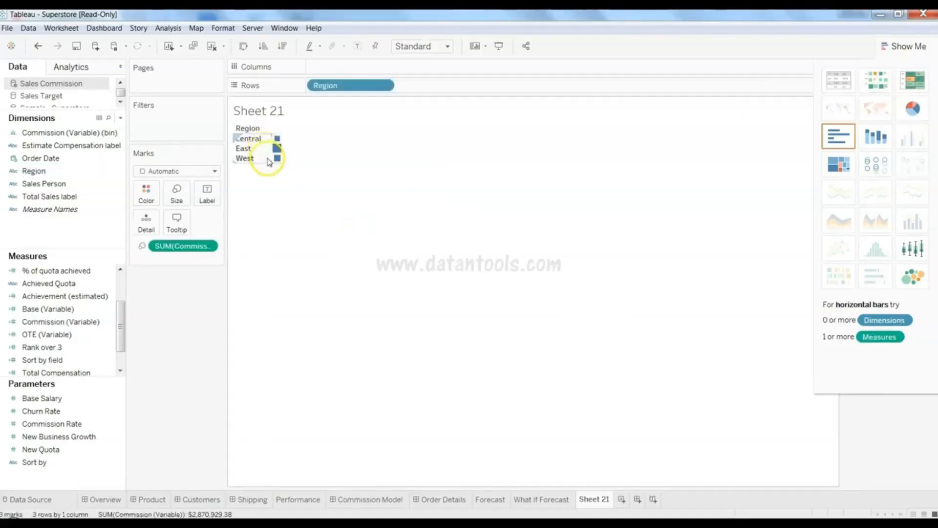
mouse_move(272, 144)
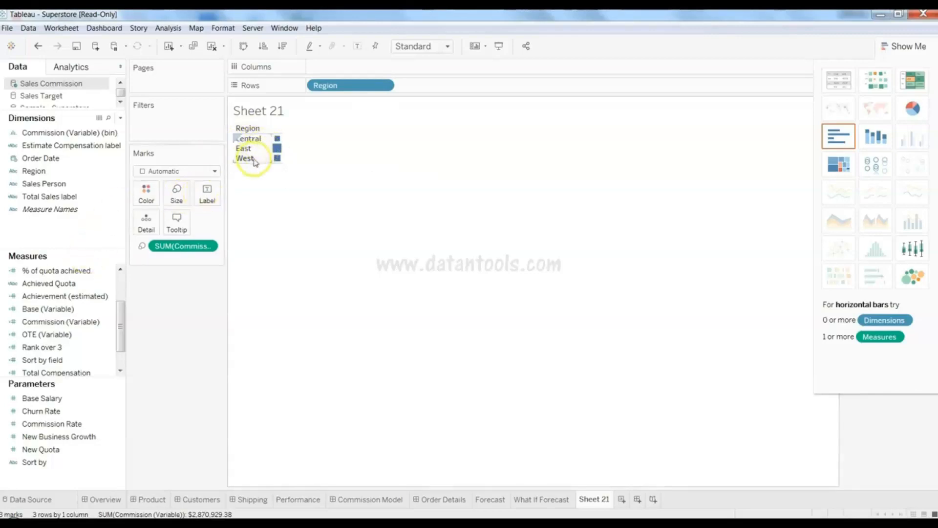
- Add Sales Person to Rows after Region, inspect the individual marks, and change the chart to a treemap
left_click(77, 185)
left_click_drag(77, 185, 444, 90)
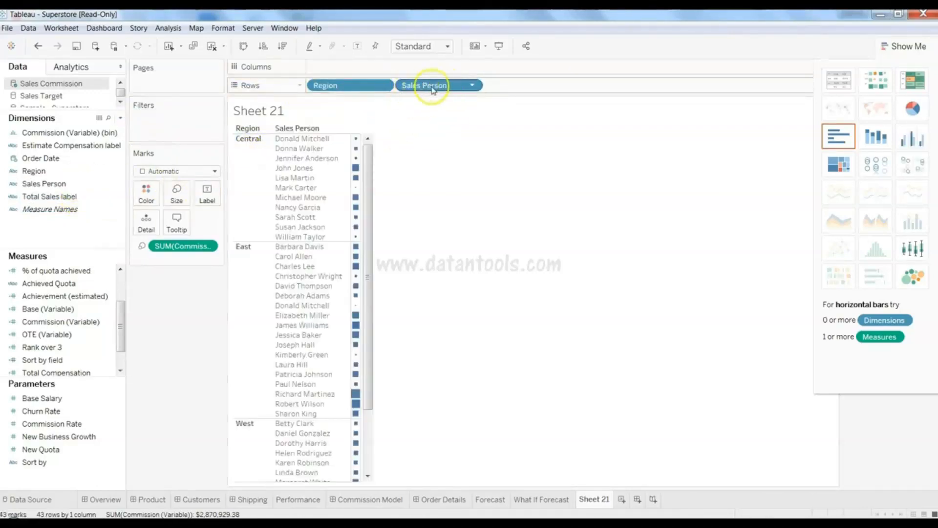
mouse_move(358, 315)
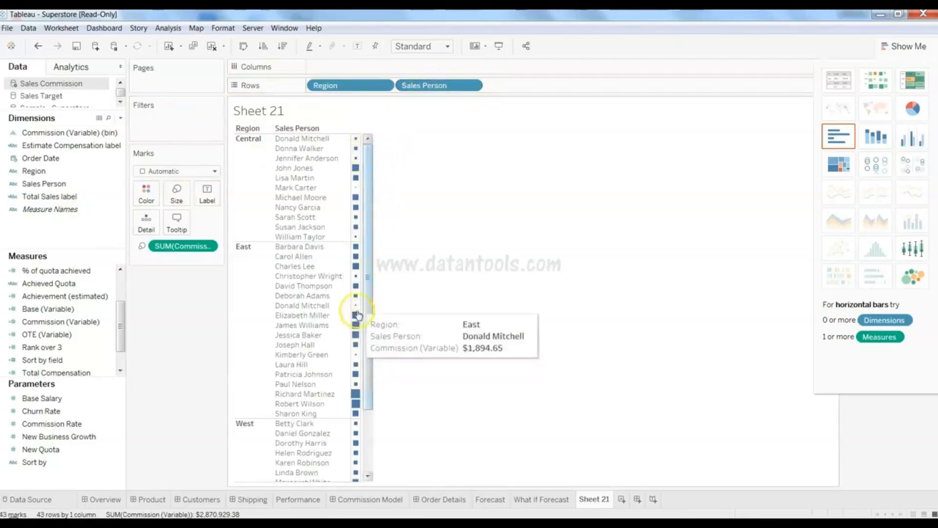
mouse_move(355, 336)
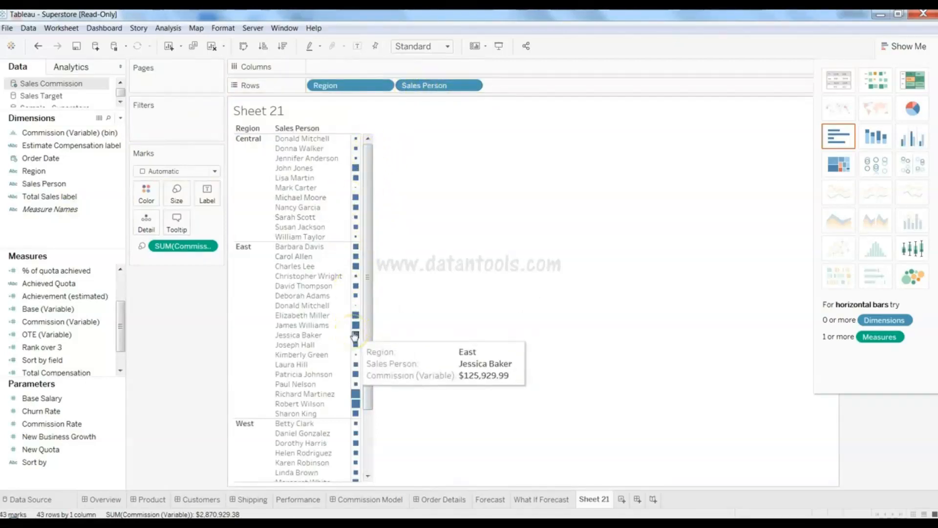
mouse_move(356, 203)
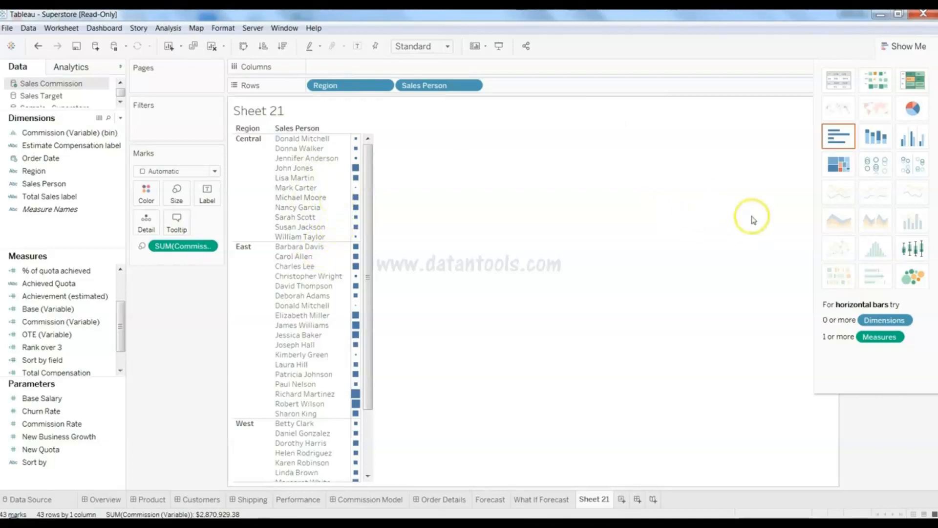
left_click(840, 166)
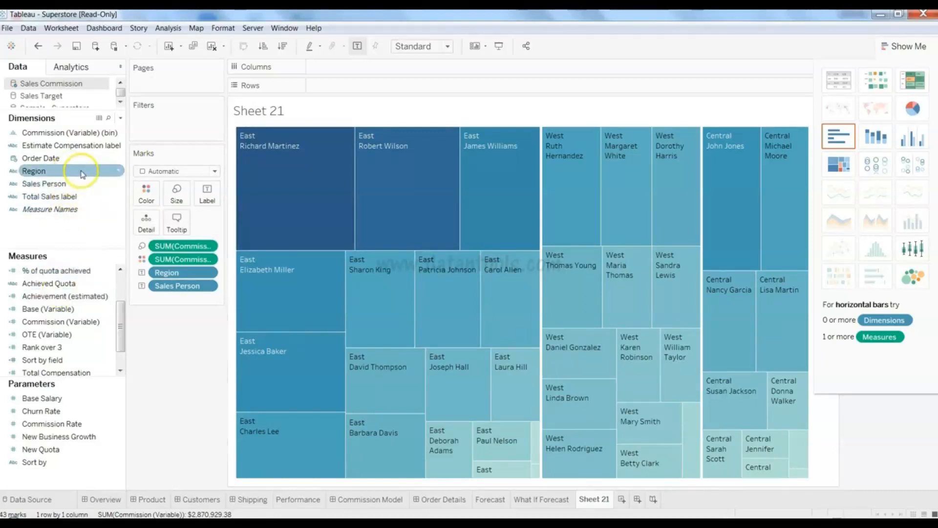
- Check which Show Me charts are offered for Achievement (estimated) and Sales Person, and what the line charts require
left_click(93, 296)
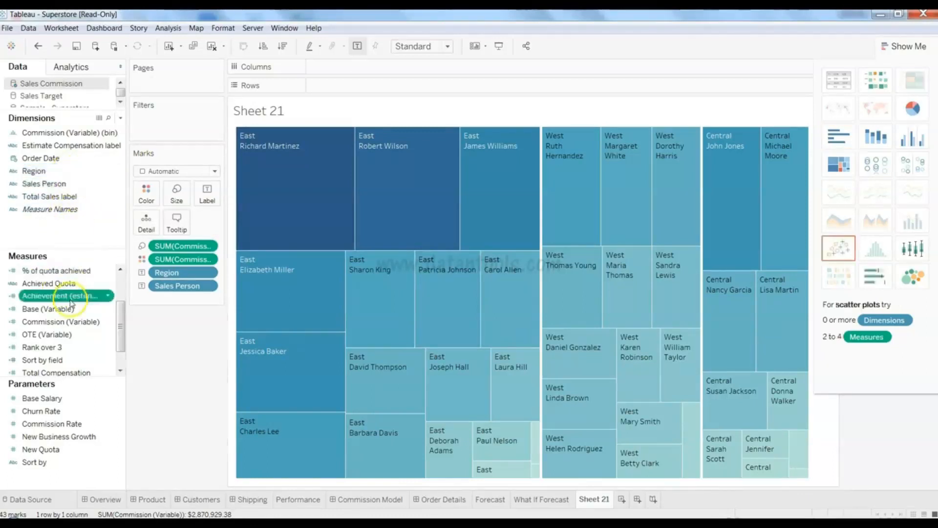
left_click(86, 181)
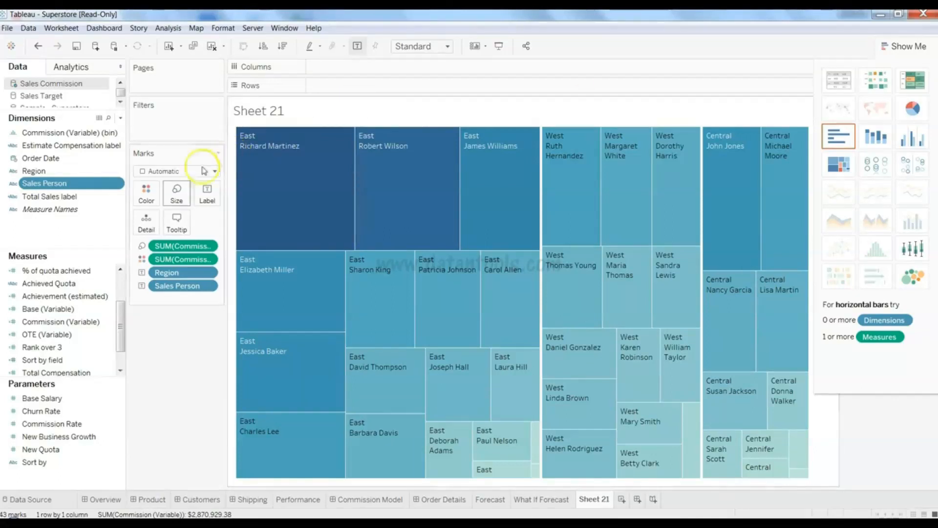
left_click(105, 296)
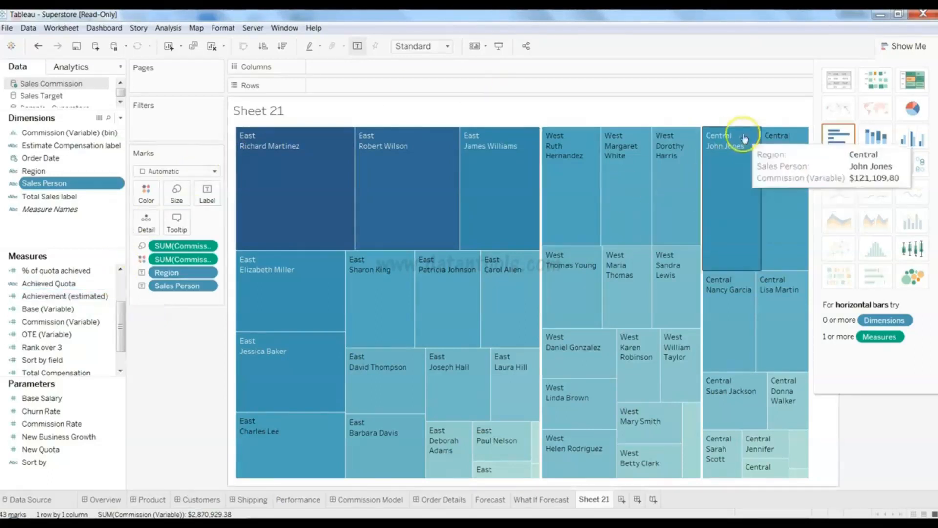
left_click(839, 206)
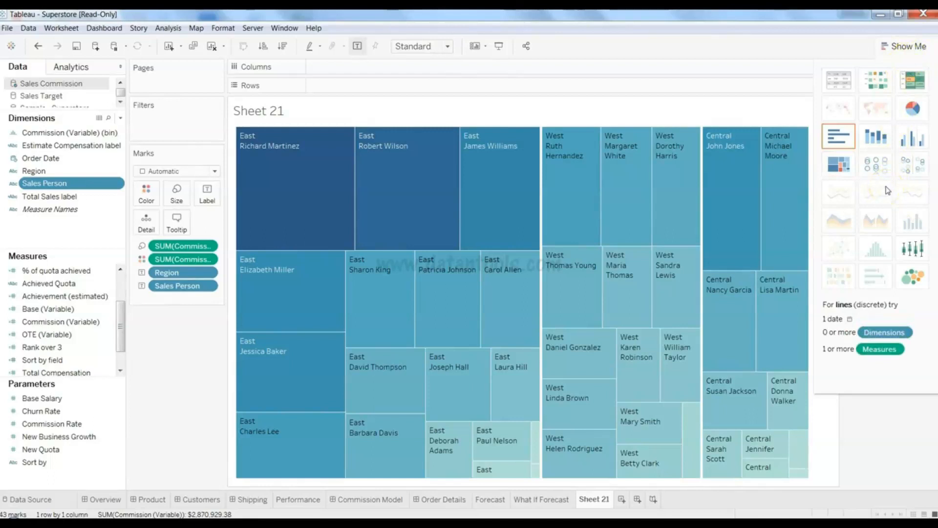
left_click(740, 110)
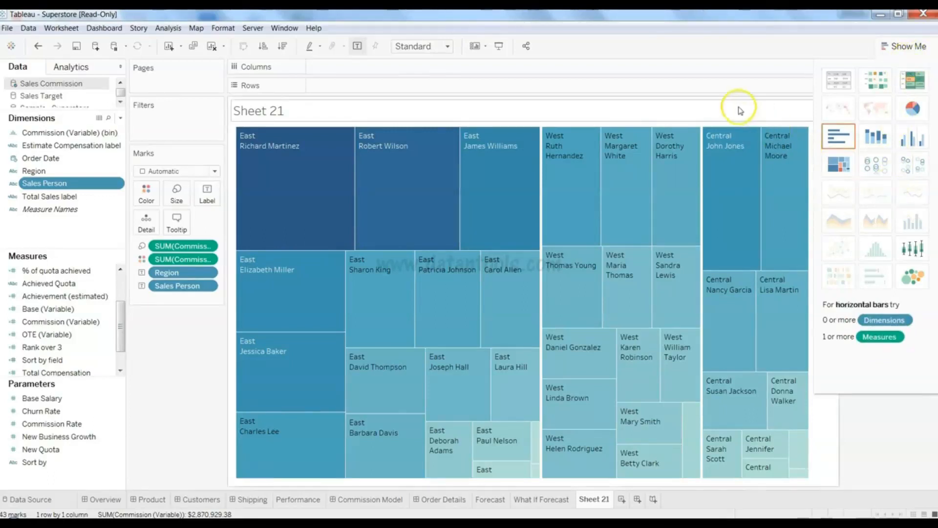
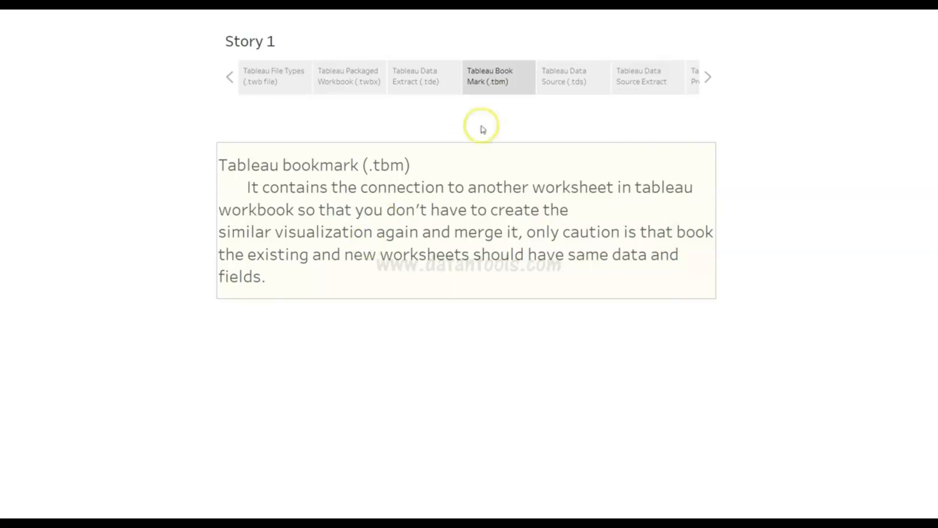
- Read the story points on Tableau Data Source (.tds), Packaged Data Source (.tdsx), Preferences (.tps) and Map Source (.tms)
left_click(562, 89)
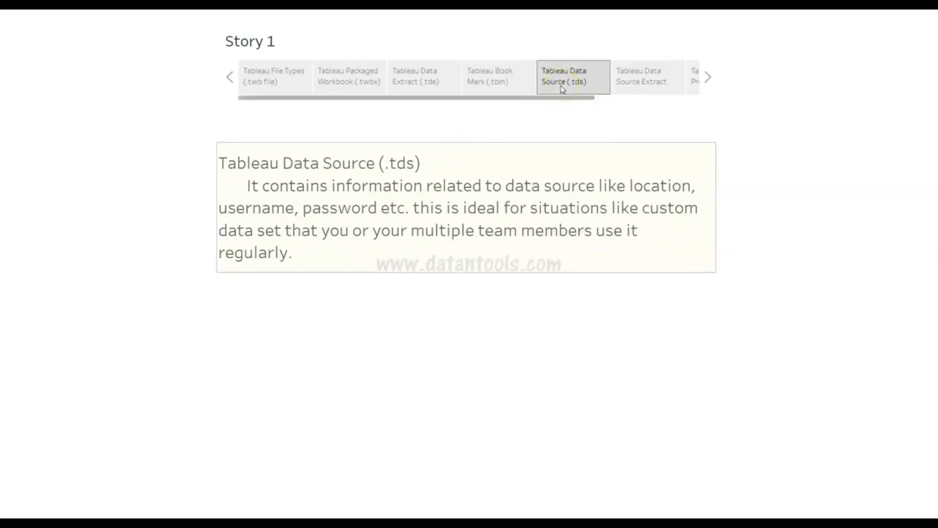
left_click(475, 276)
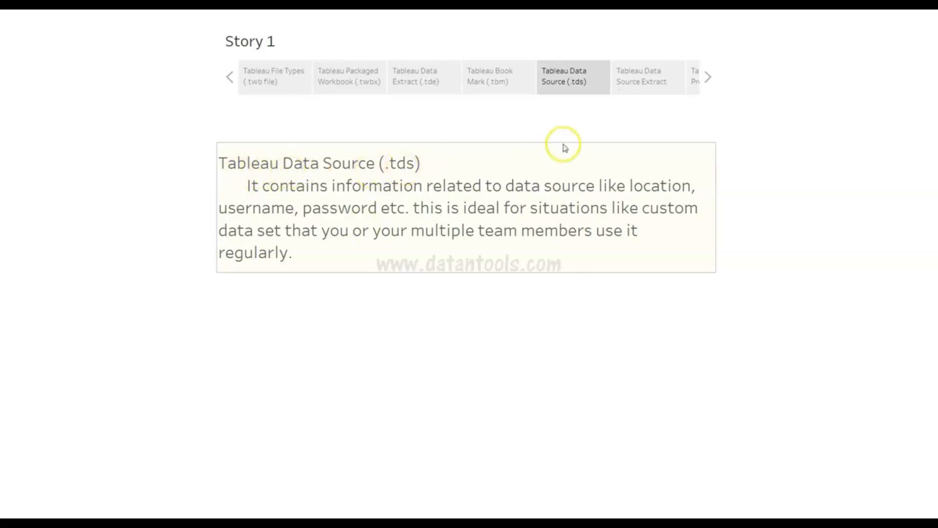
left_click(652, 86)
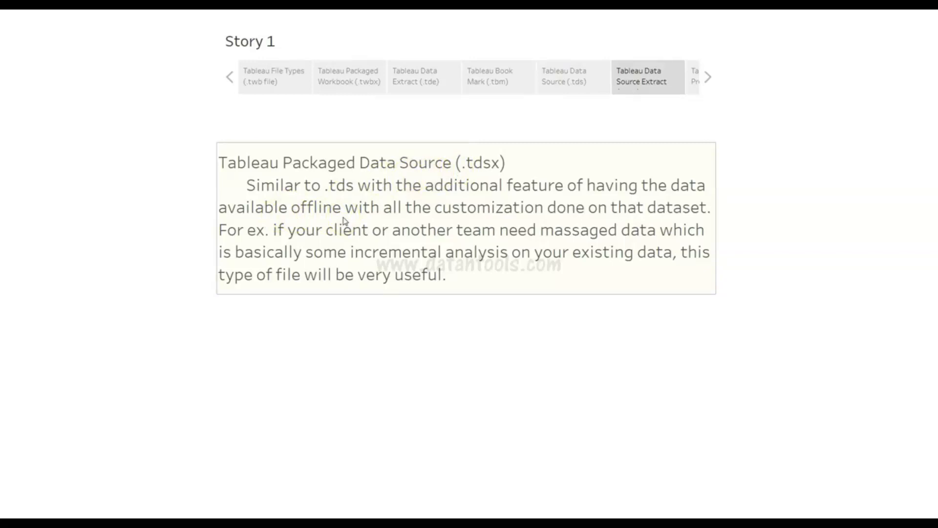
left_click(509, 219)
key("Right")
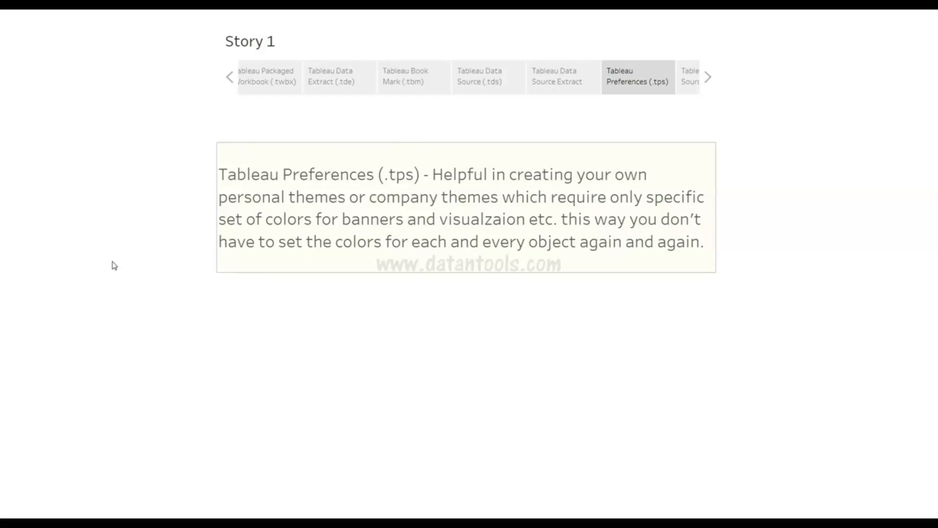
key("Right")
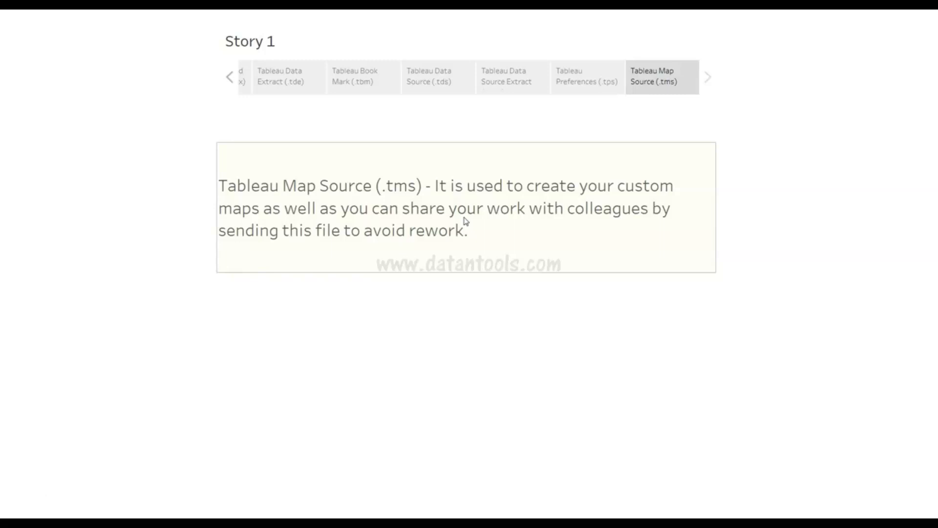
- Step back through the story to its first point, Tableau File Types (.twb file)
left_click(230, 78)
left_click(229, 78)
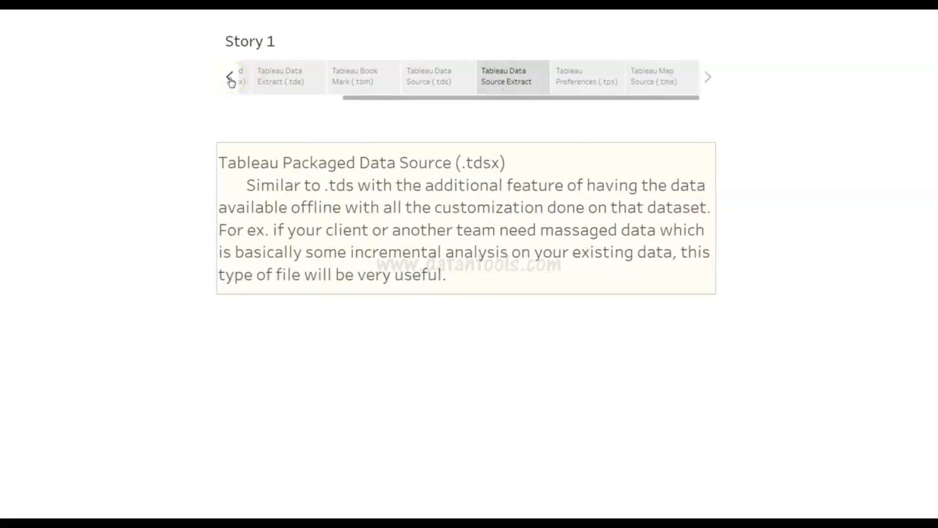
left_click(230, 78)
left_click(230, 78)
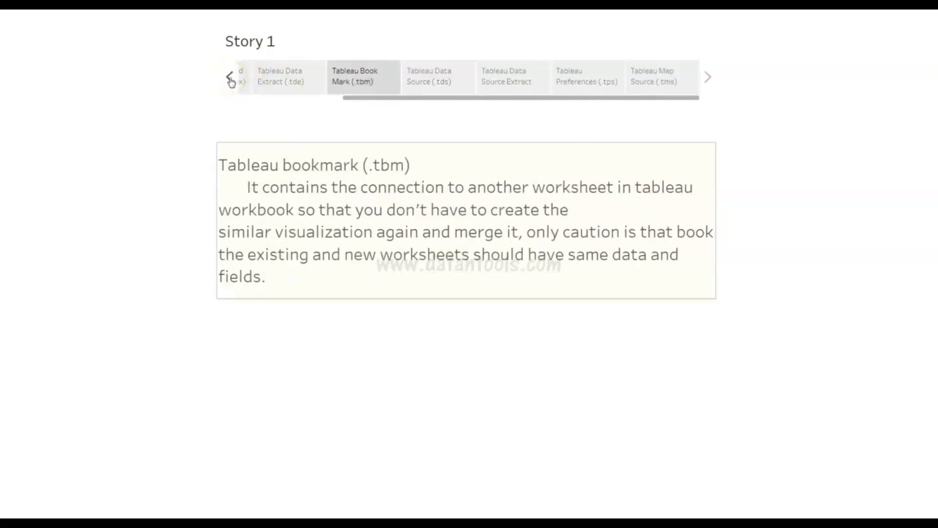
left_click(230, 78)
left_click(231, 79)
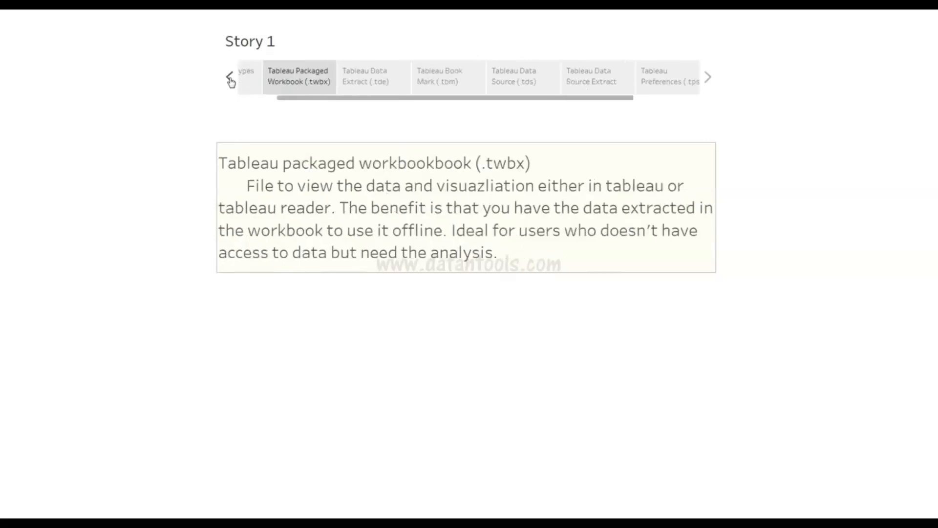
left_click(230, 80)
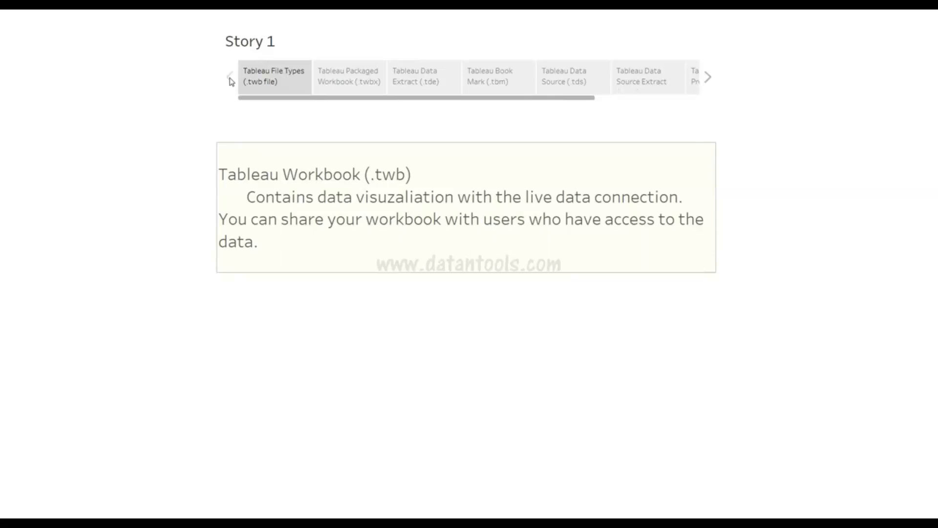
- From the start page of Book5, connect to the Sales Excel workbook in the Datasources folder
left_click(228, 281)
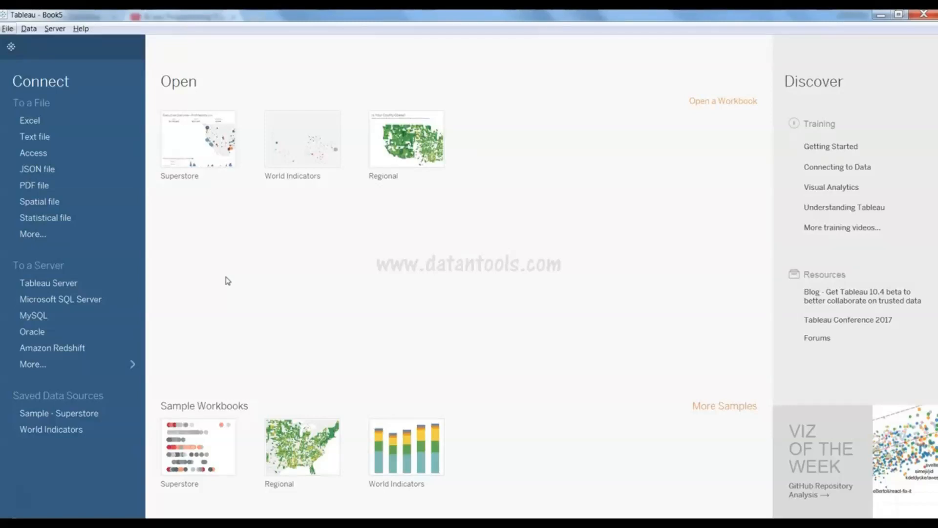
left_click(94, 122)
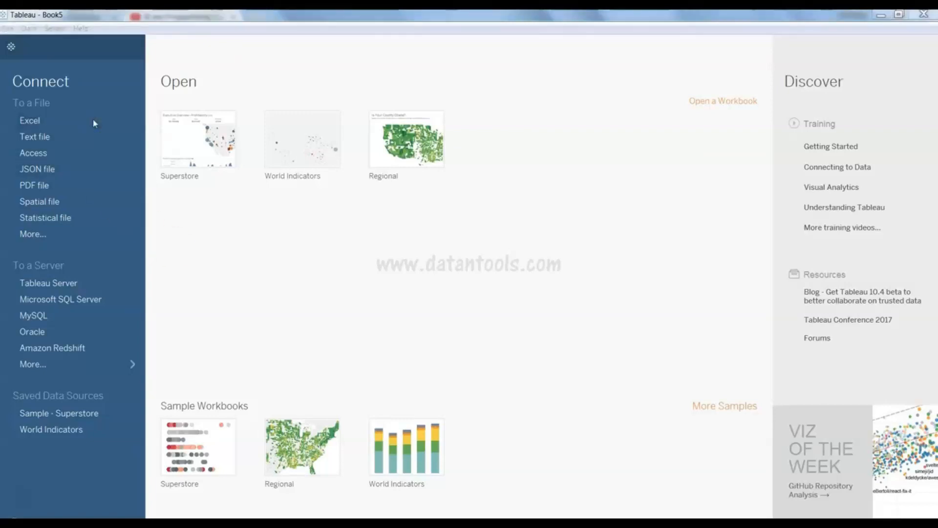
left_click(250, 138)
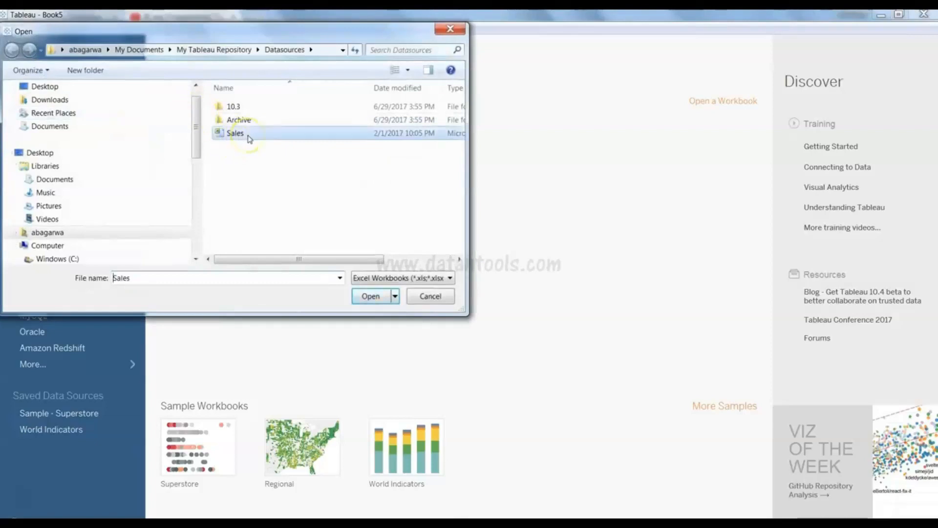
left_click(275, 141)
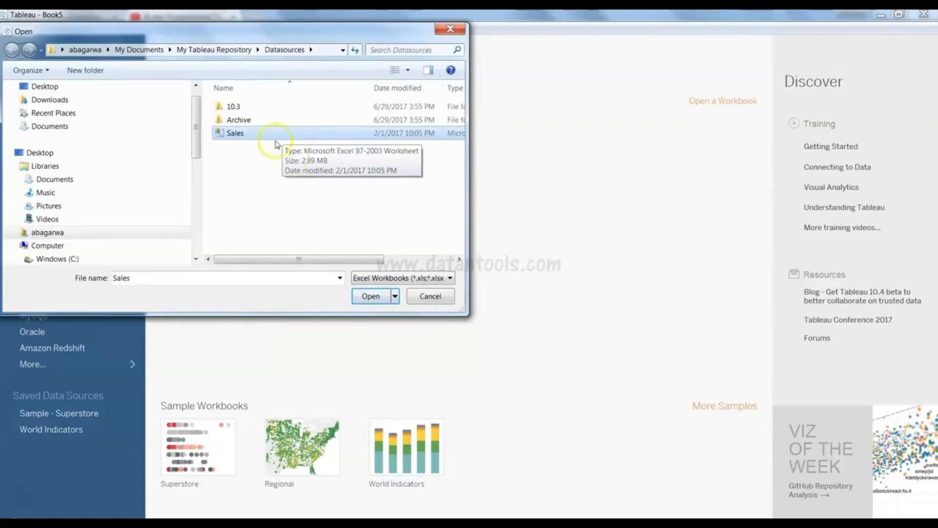
left_click(280, 138)
left_click(372, 298)
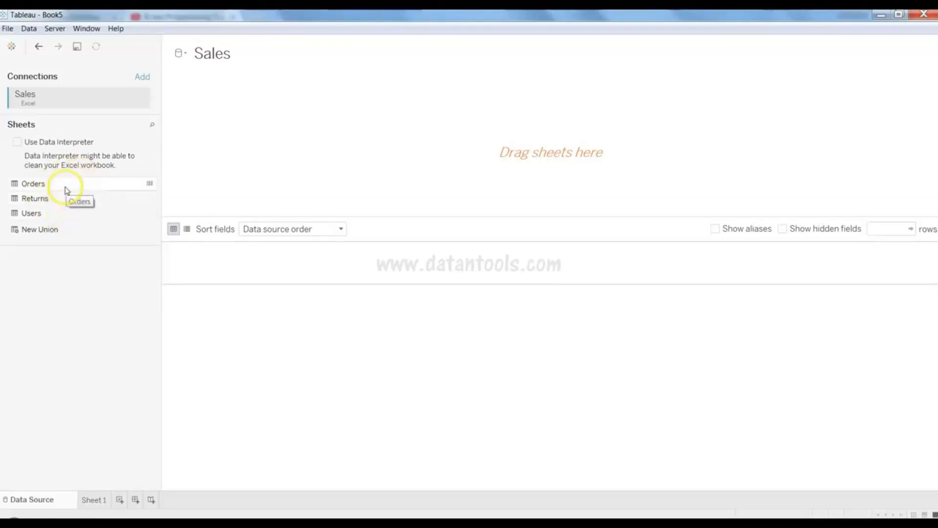
- Place the Orders sheet on the data source canvas and review its columns in the preview grid
left_click_drag(65, 186, 354, 137)
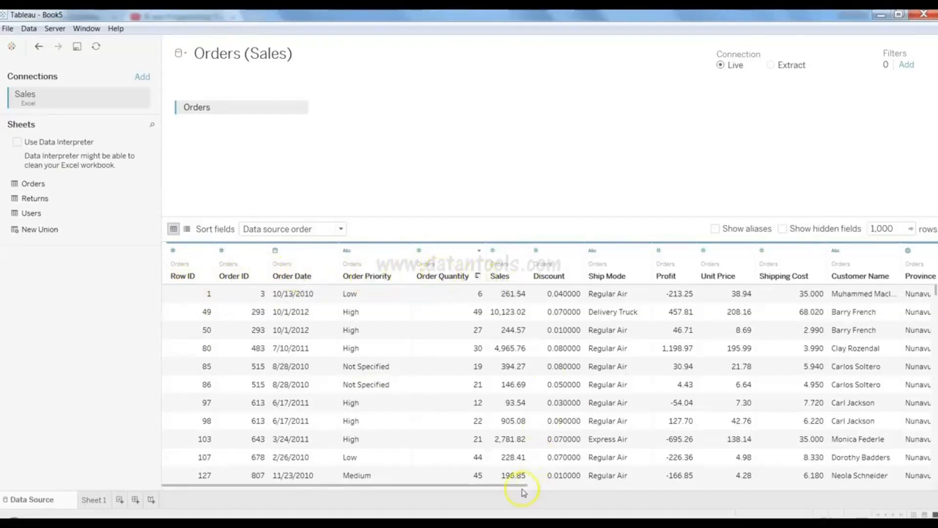
left_click_drag(519, 488, 410, 501)
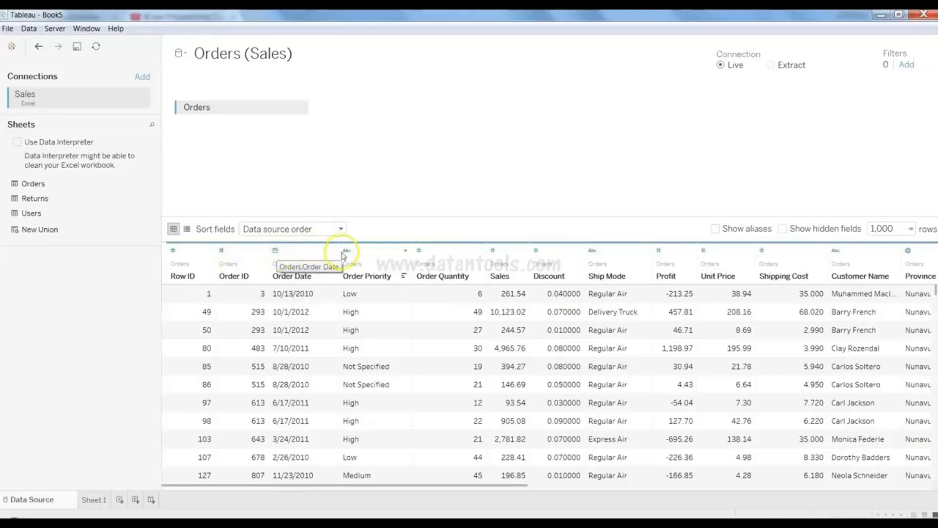
left_click(365, 279)
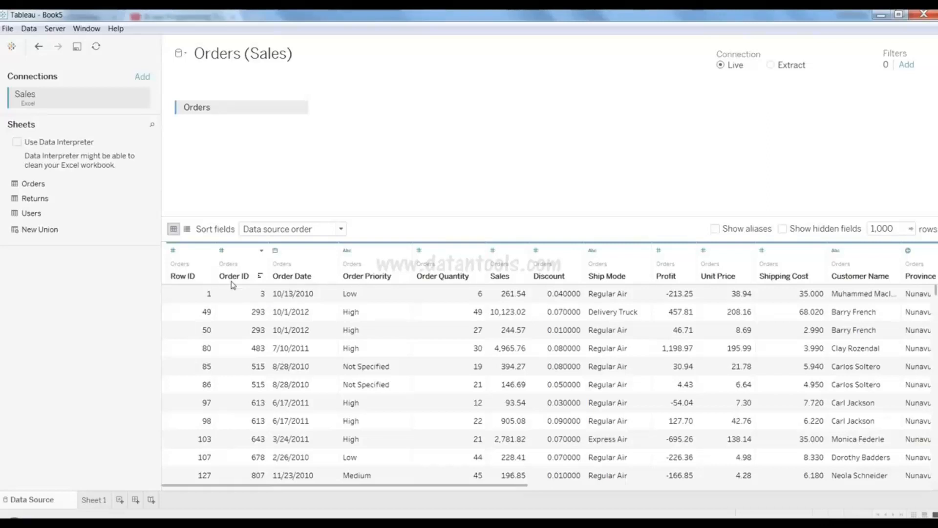
- Change the data type of the Order ID and Row ID columns to String
left_click(261, 251)
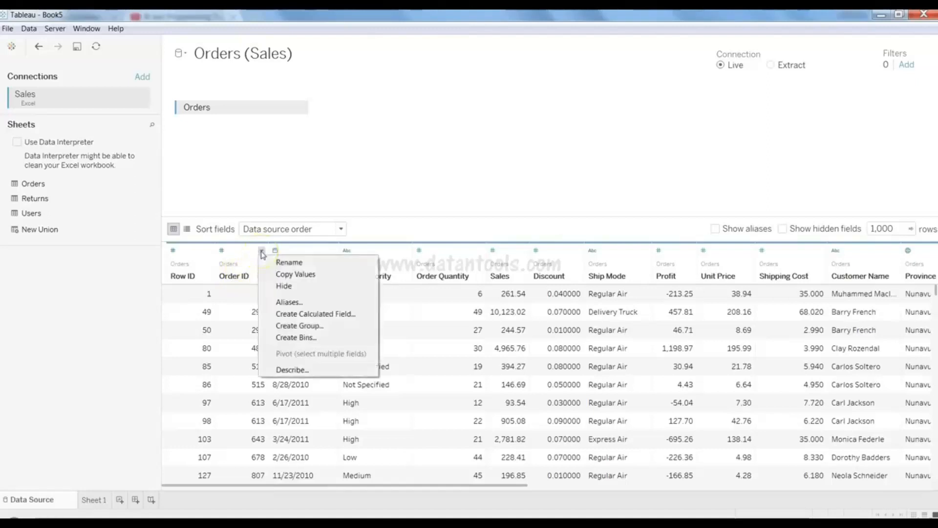
left_click(224, 255)
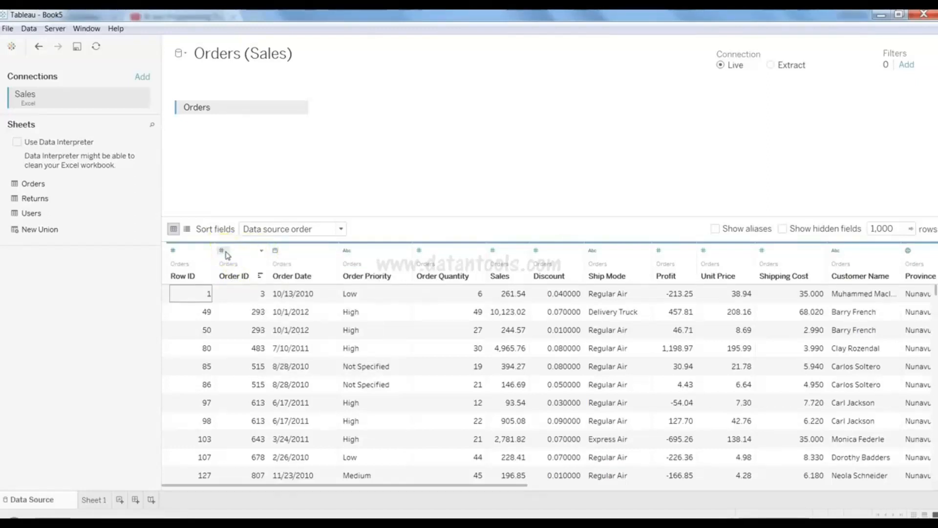
left_click(223, 251)
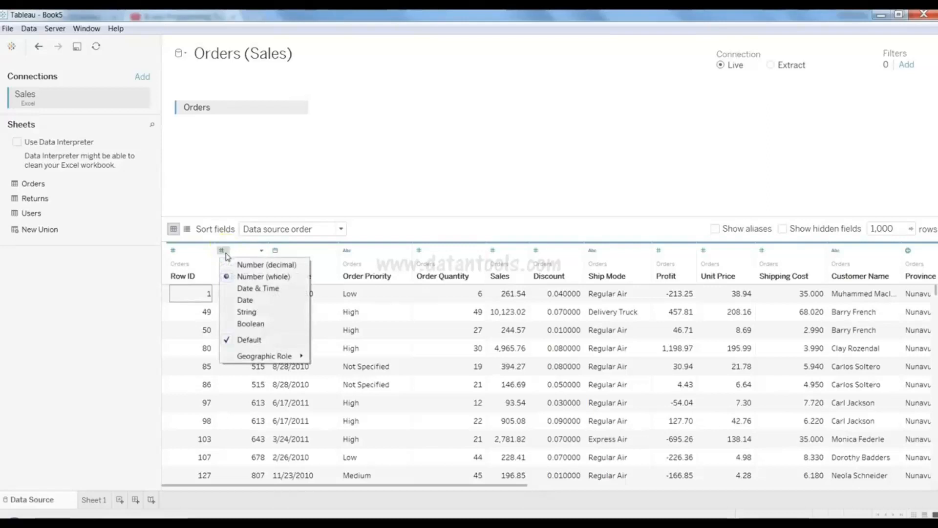
left_click(252, 313)
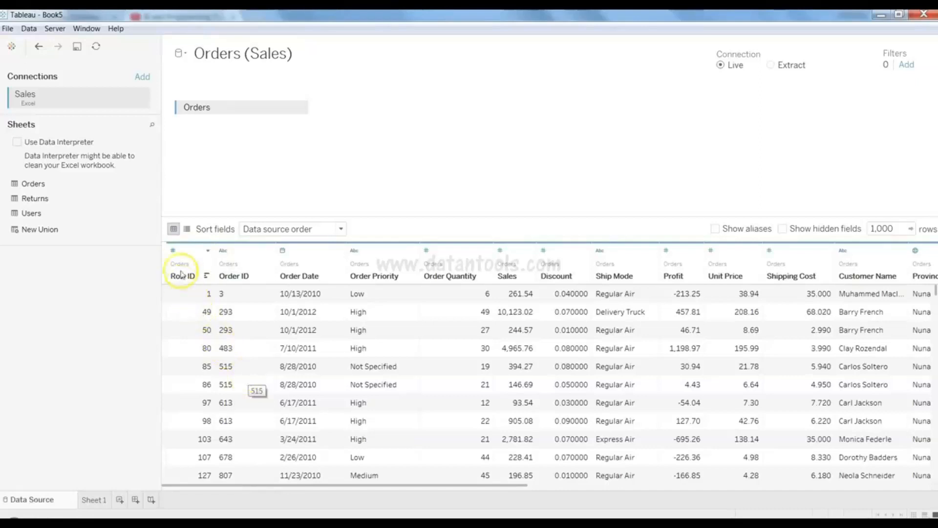
left_click(172, 251)
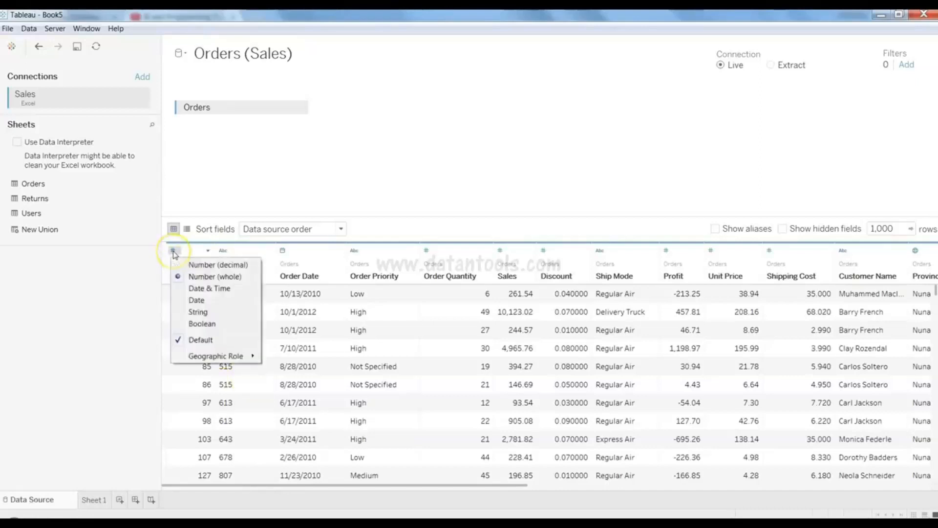
left_click(195, 313)
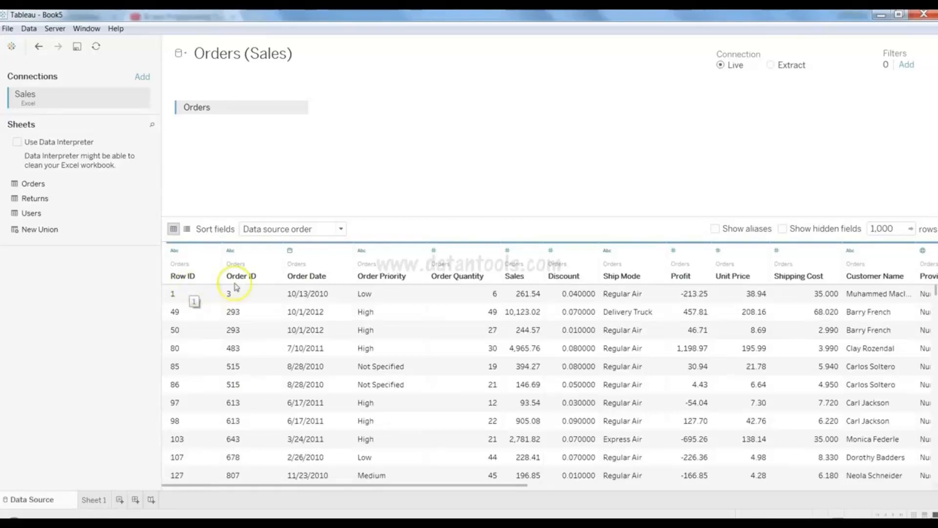
- Check the data type options available for the Order Date column, leaving its type as Date
left_click(290, 252)
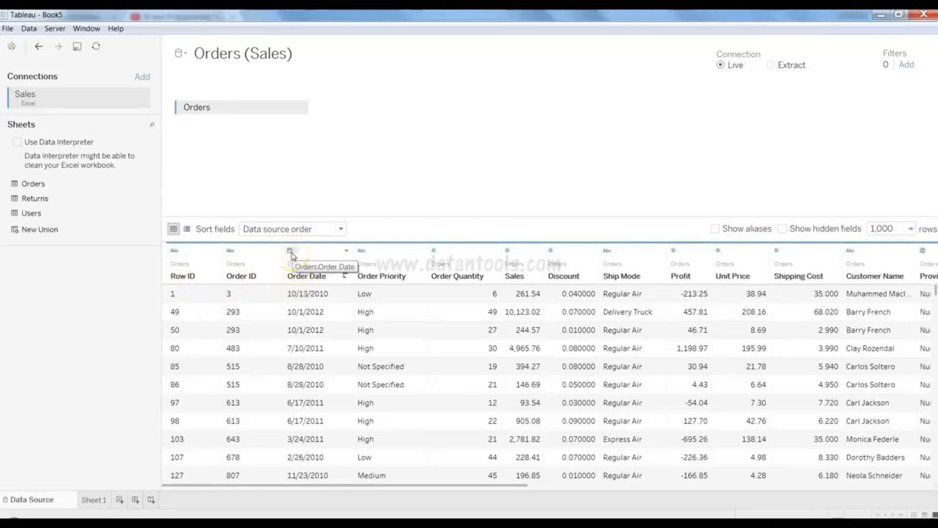
left_click(291, 251)
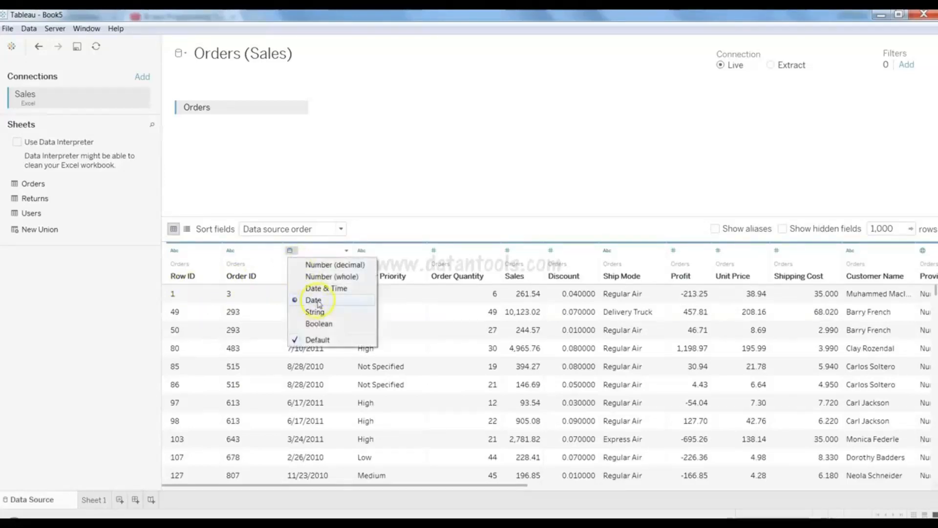
left_click(327, 401)
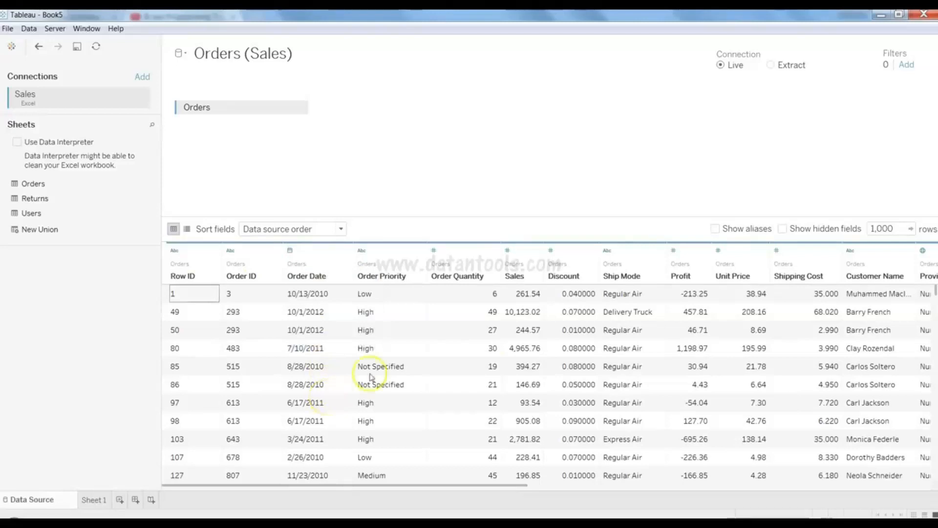
- Examine the data type and geographic role options of the Province column without changing them
left_click_drag(509, 487, 815, 490)
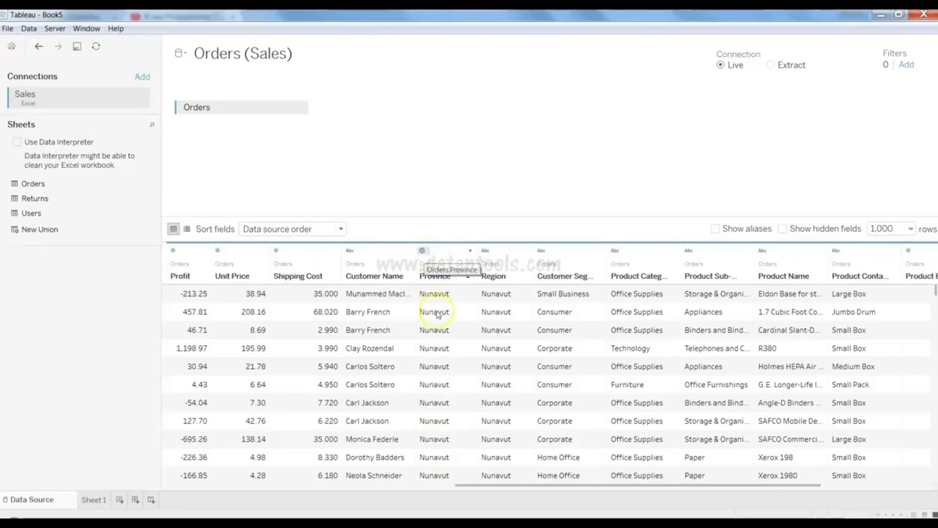
left_click(423, 252)
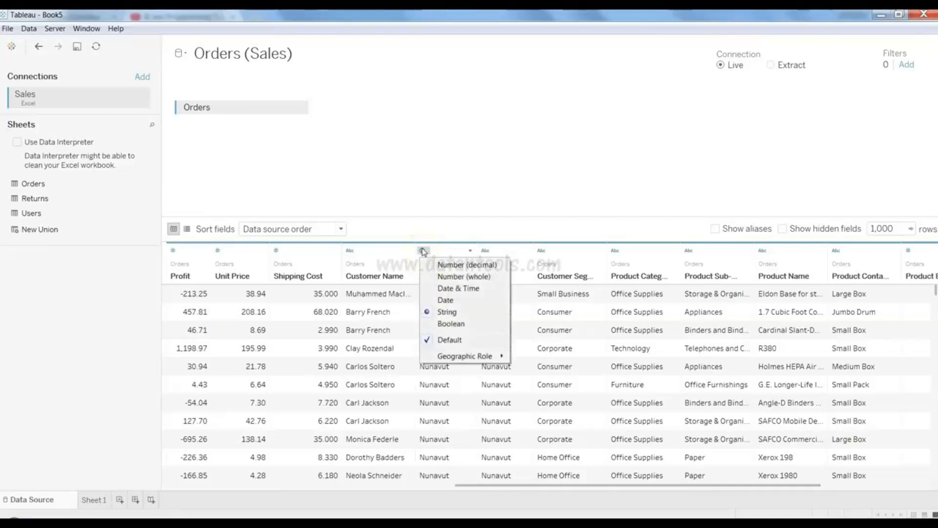
left_click(423, 252)
left_click(424, 251)
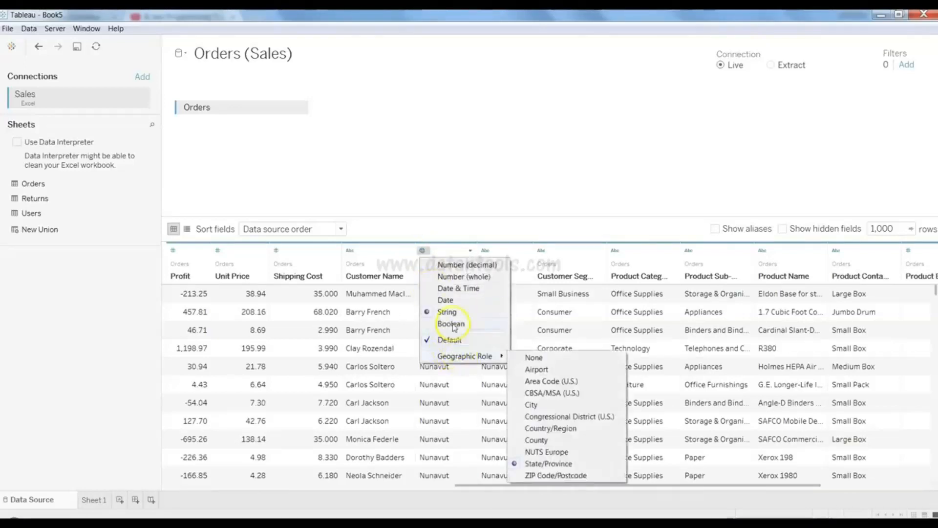
mouse_move(465, 361)
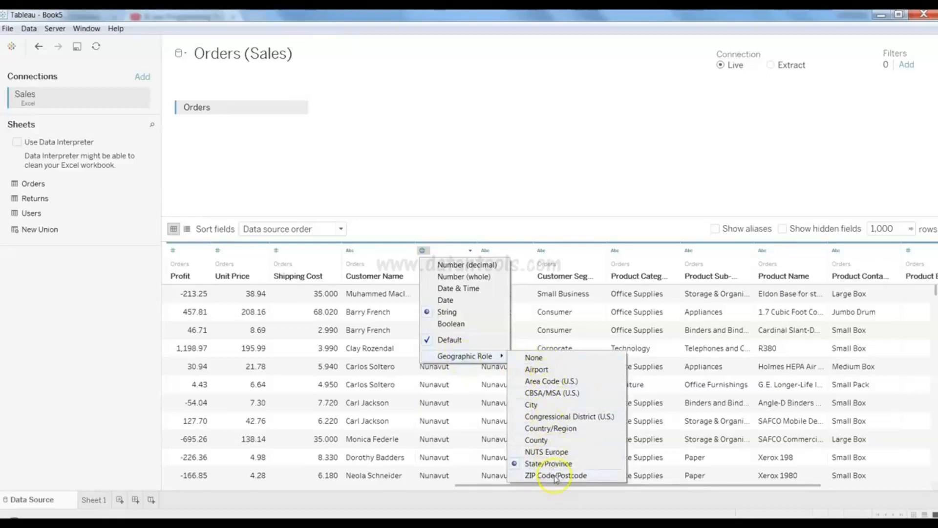
left_click(510, 217)
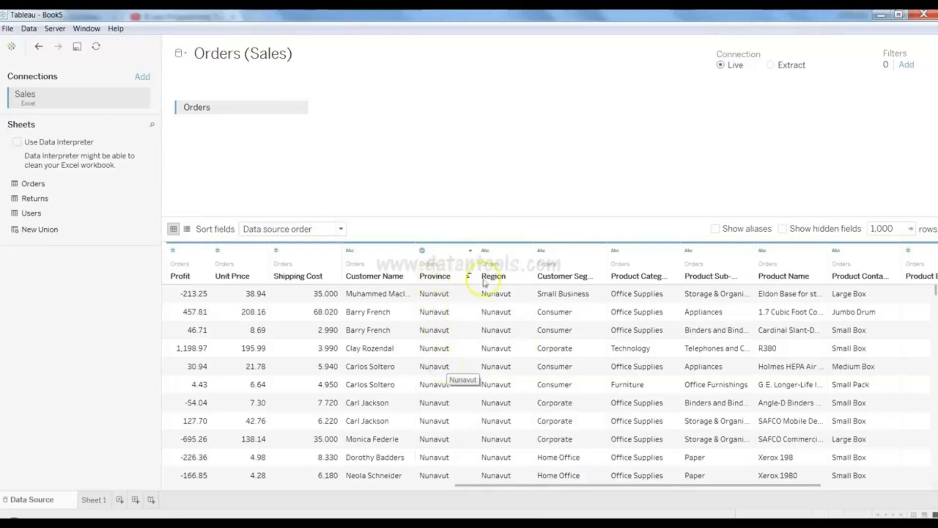
- Assign the Country/Region geographic role to the Region column
left_click(489, 252)
left_click(511, 357)
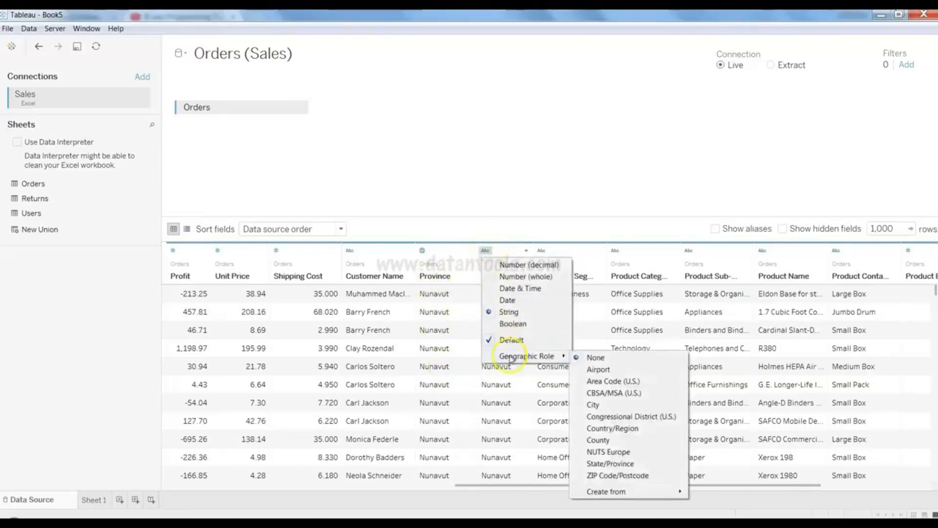
left_click(620, 430)
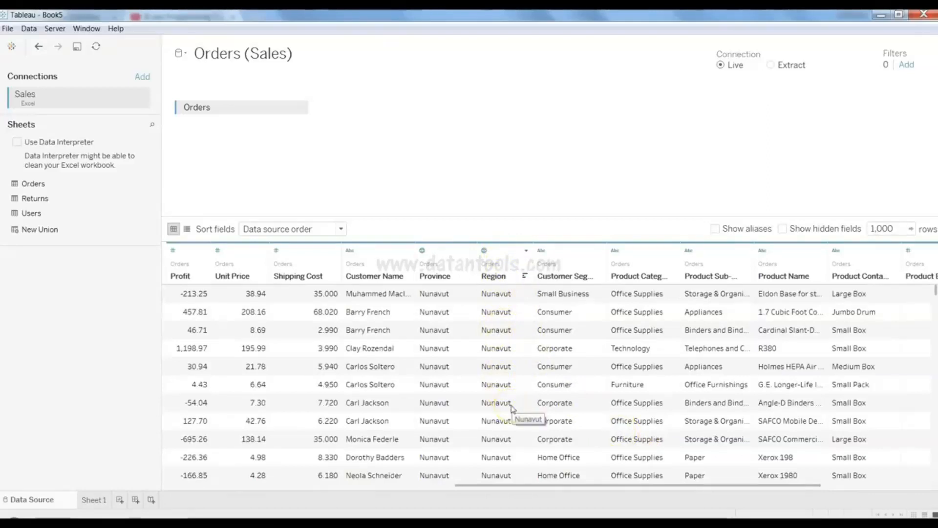
- Rename the Discount column as "Discount on Order"
left_click_drag(602, 486, 503, 505)
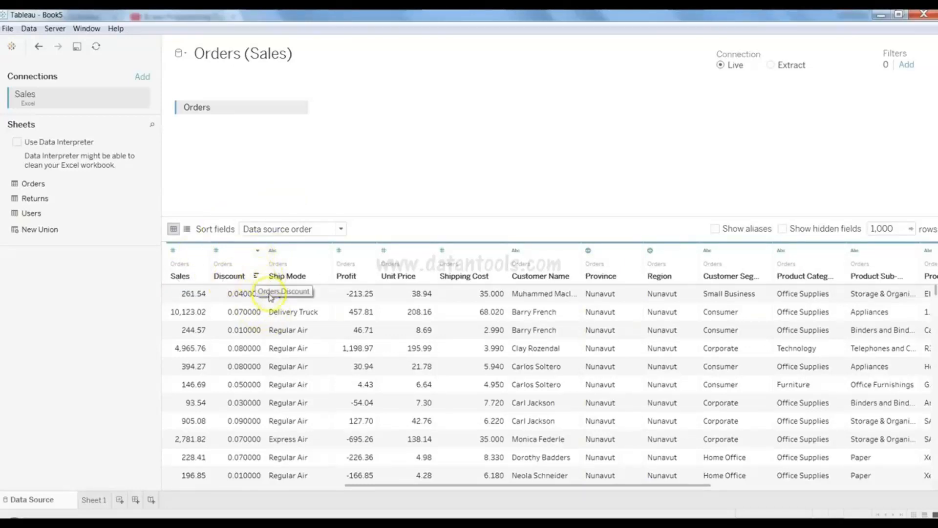
left_click(257, 250)
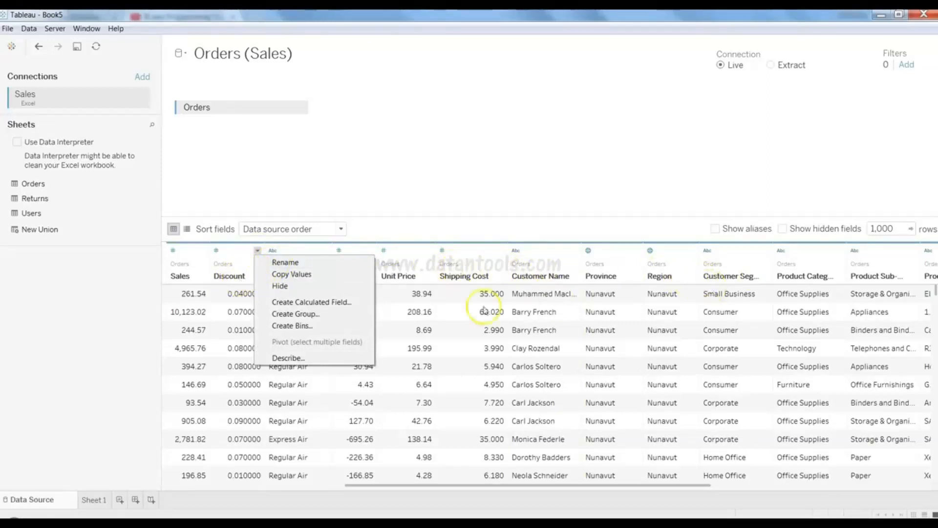
left_click(342, 261)
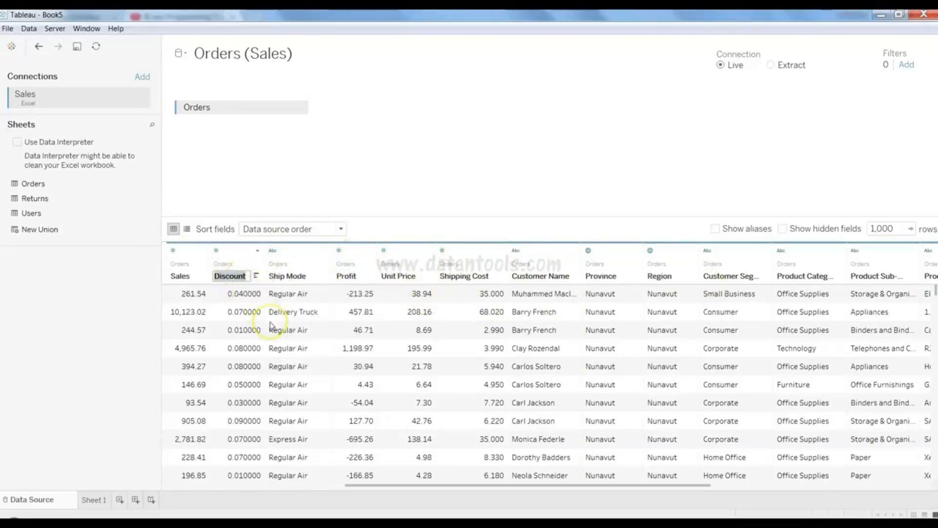
type("Discount on Or")
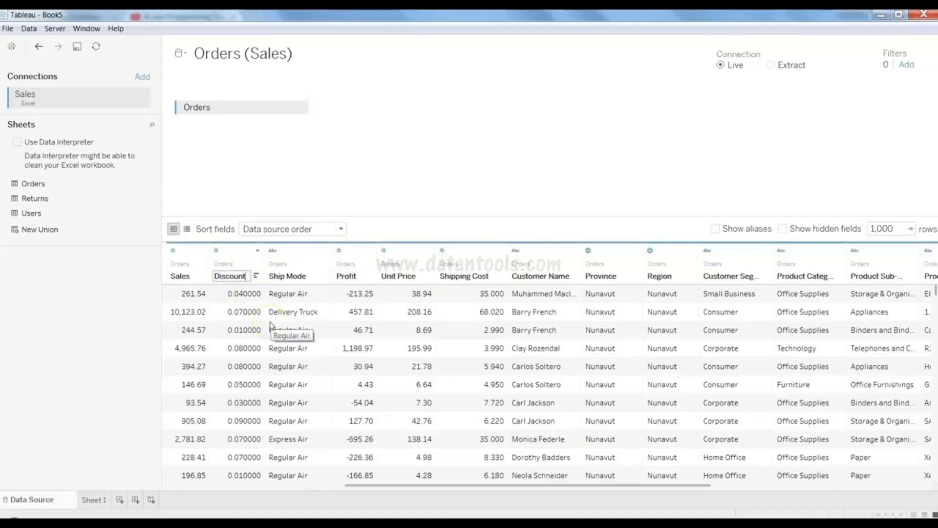
type("der")
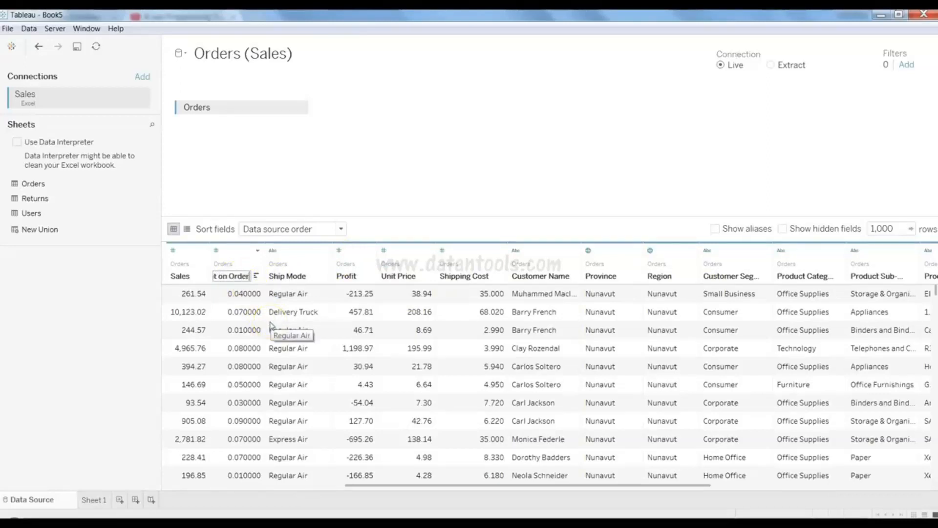
- Confirm the column name Discount on Orders and view the options available for that column
key("Return")
left_click(278, 250)
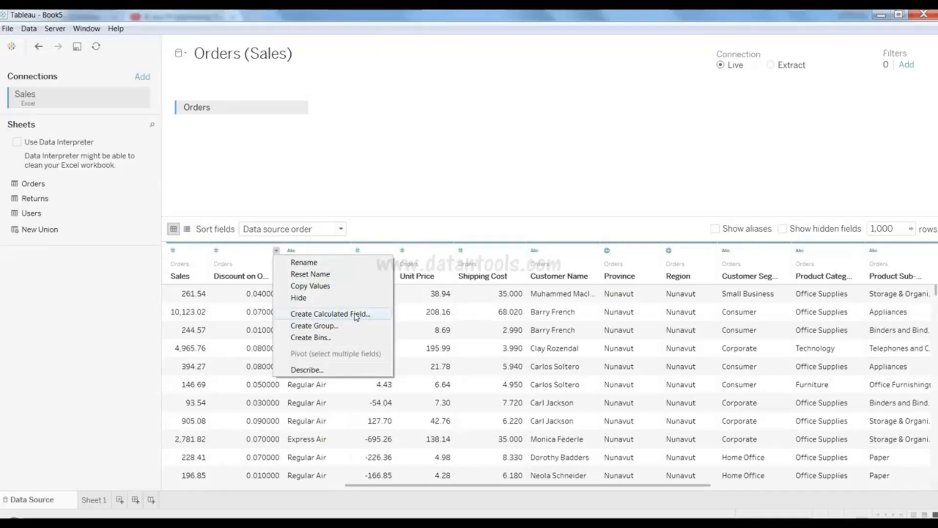
left_click(423, 215)
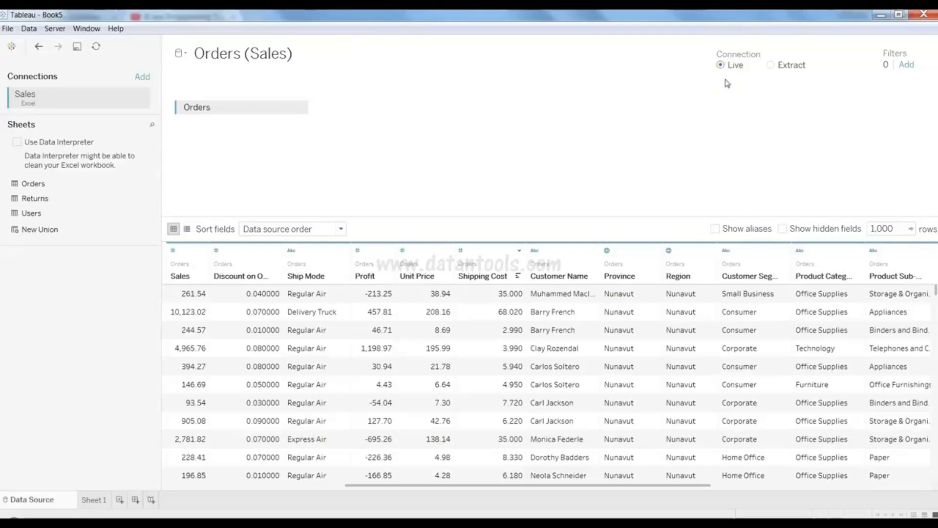
- Switch the Orders data source connection from Live to Extract
left_click(772, 66)
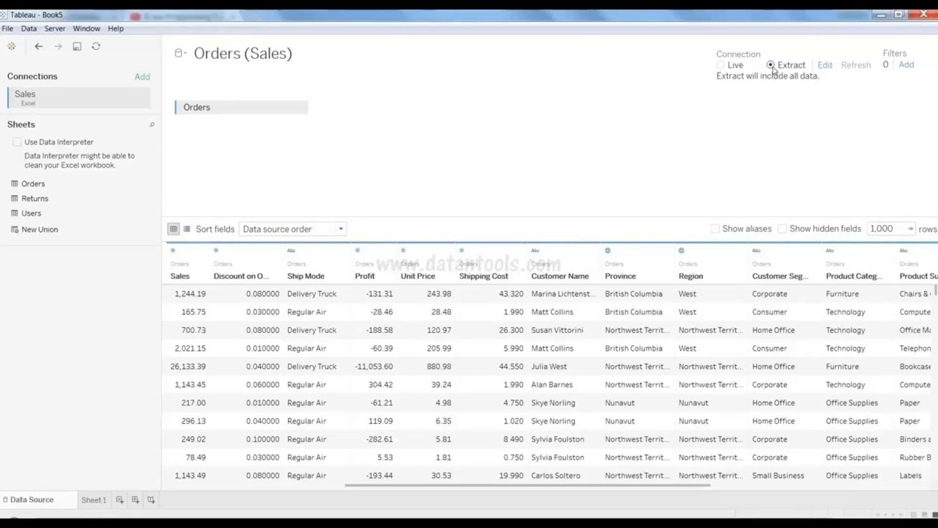
left_click(771, 68)
left_click(780, 71)
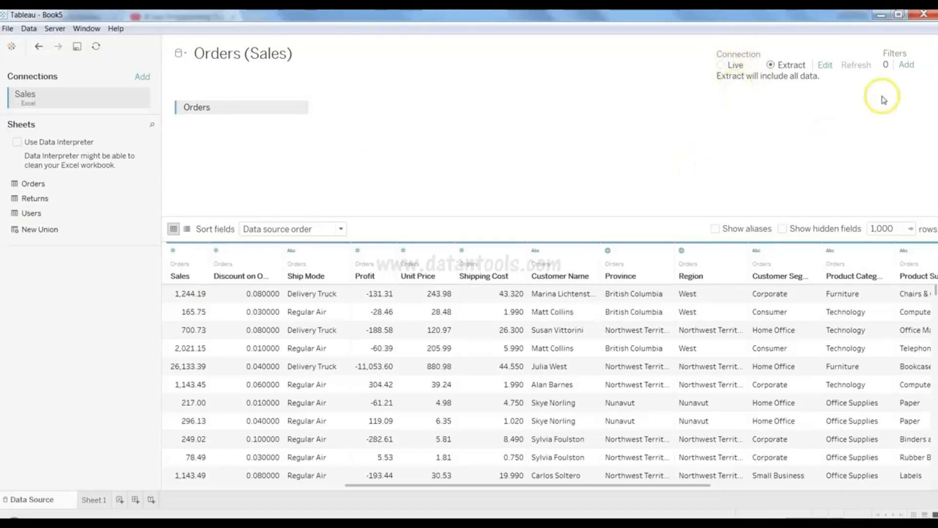
- Add a data source filter on Order Priority that keeps only High
left_click(907, 65)
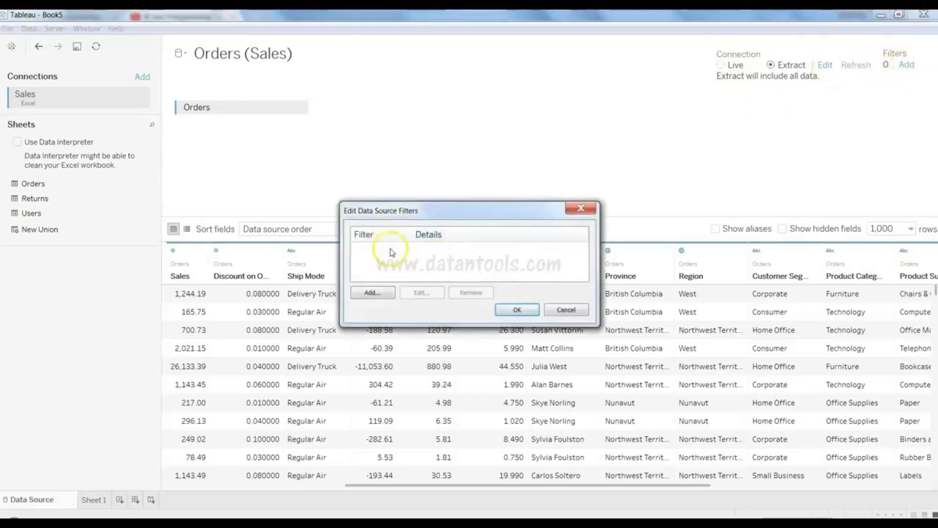
left_click(376, 293)
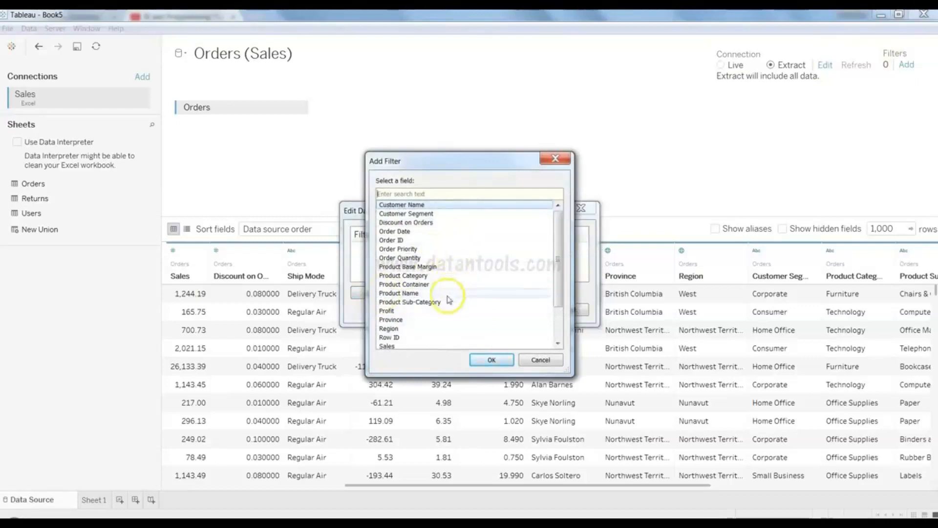
double_click(452, 249)
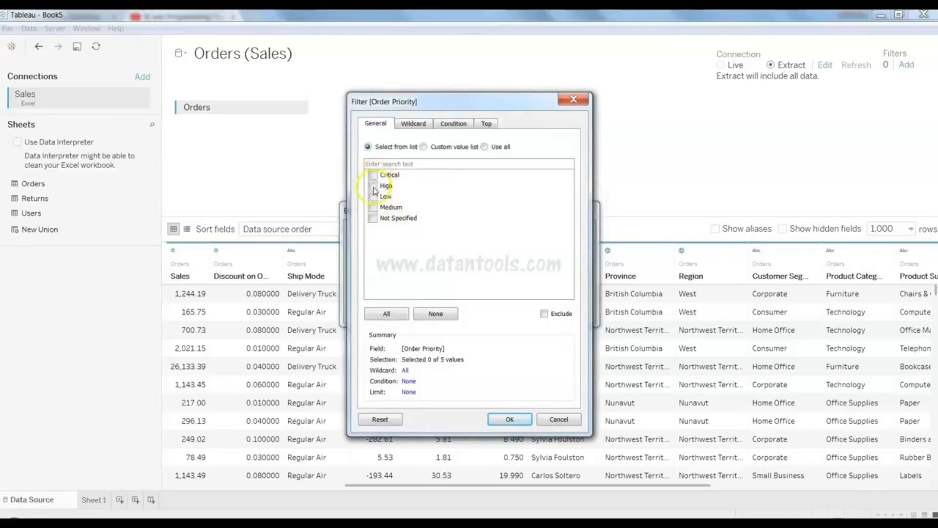
left_click(510, 419)
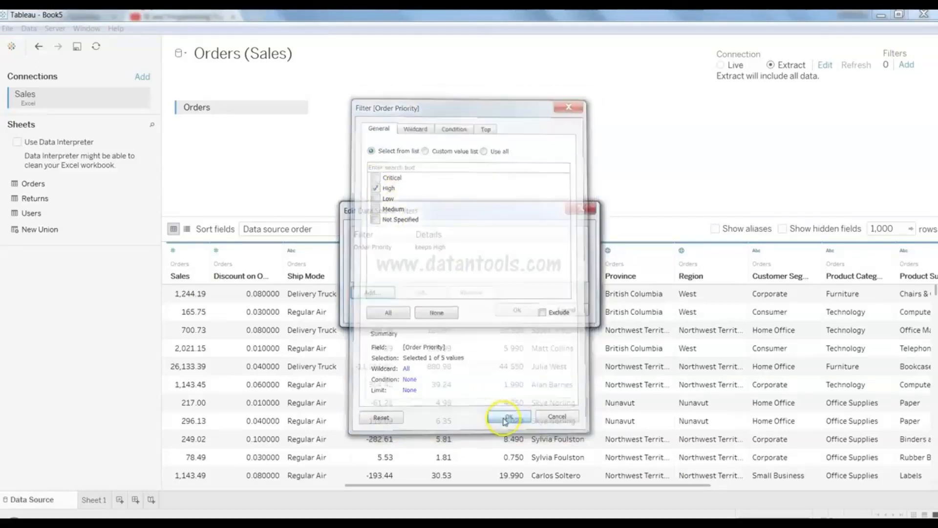
left_click(517, 310)
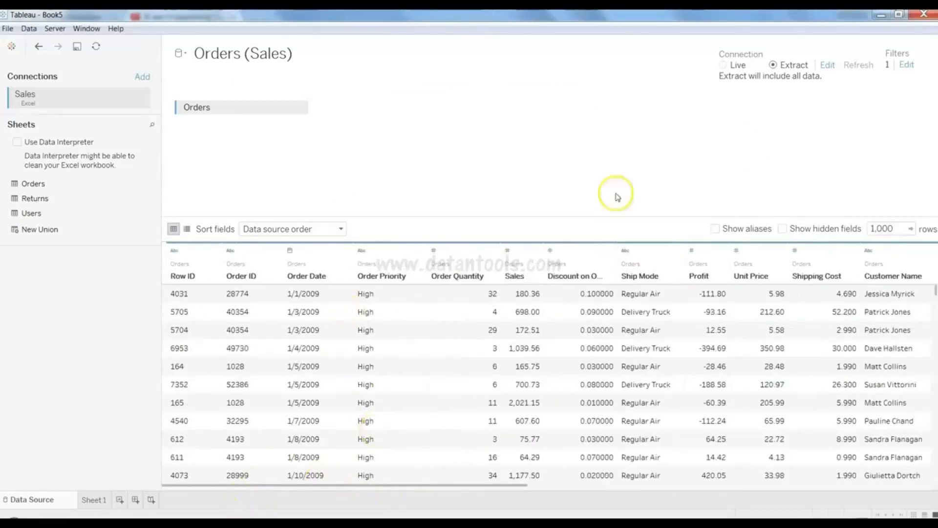
- Look at the fields available for another data source filter, and remove the Order Priority filter
left_click(906, 65)
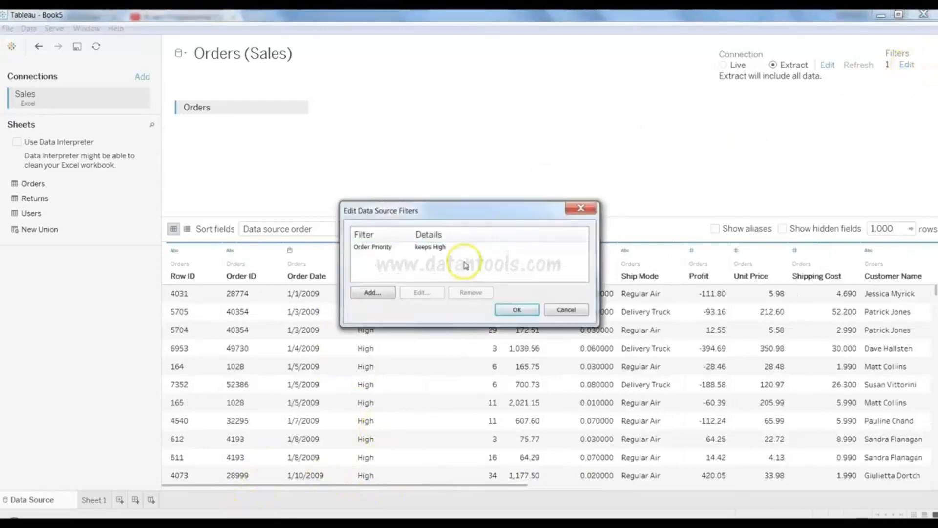
left_click(373, 292)
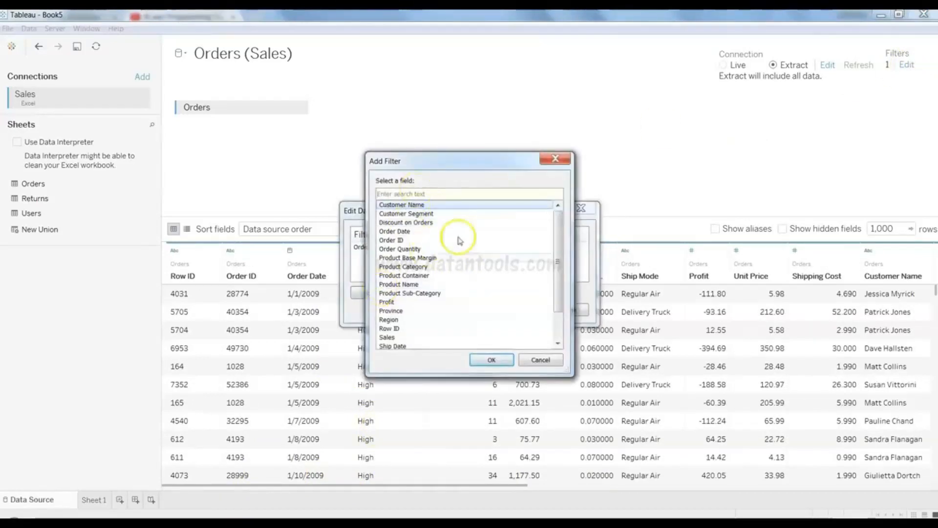
left_click(555, 158)
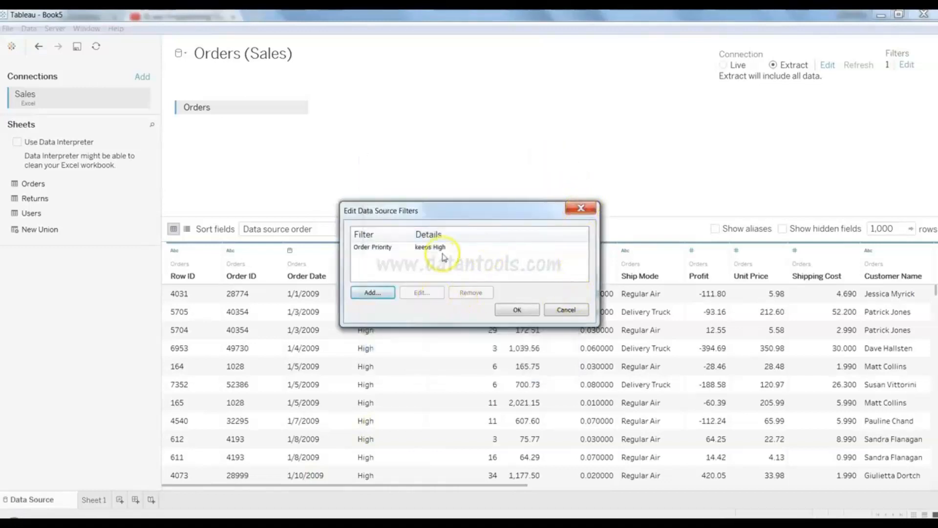
left_click(449, 249)
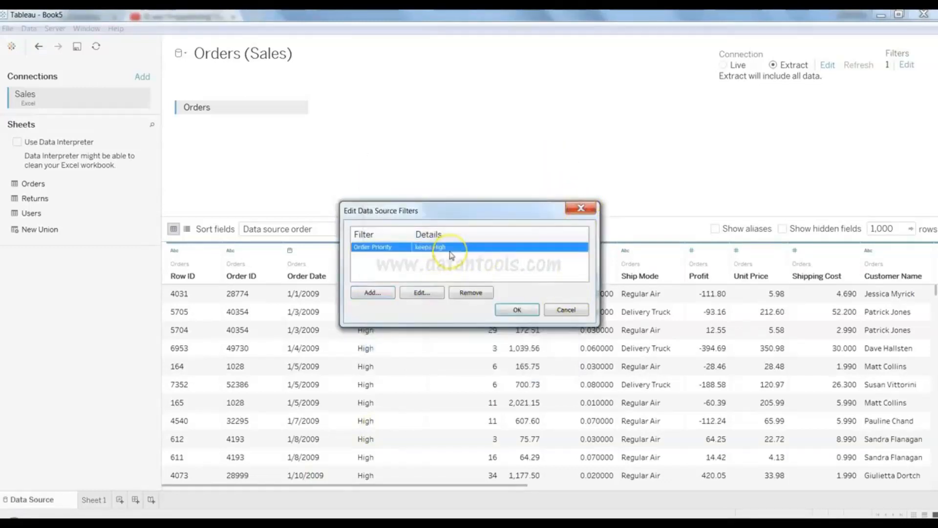
left_click(463, 295)
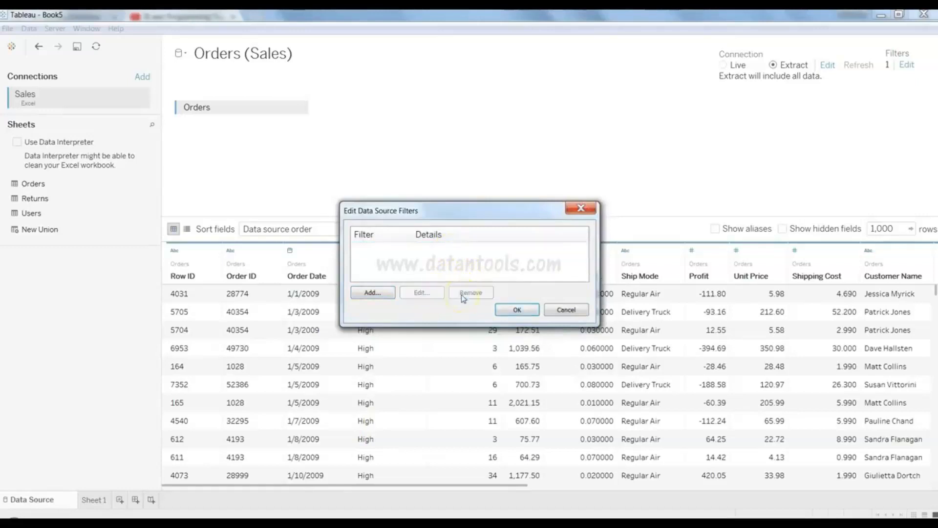
left_click(508, 312)
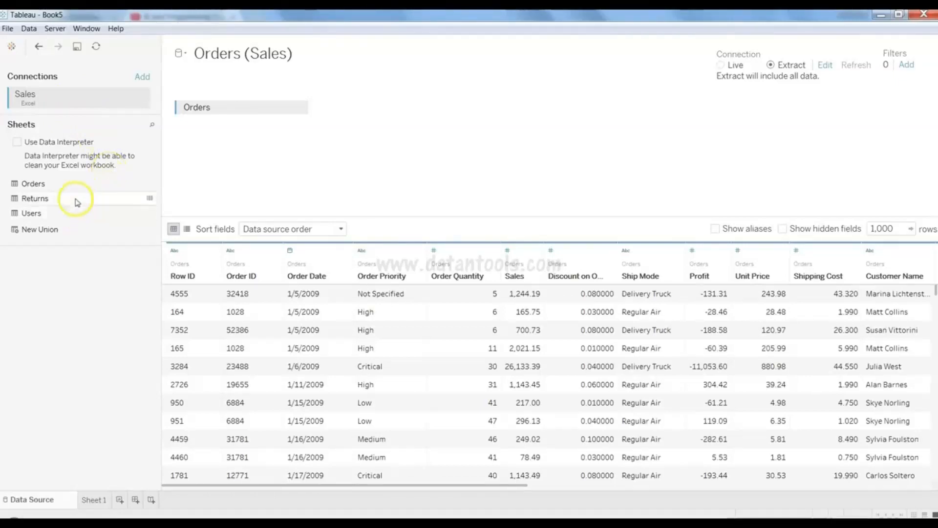
- Add the Returns sheet beside Orders and inspect the join types and the fields offered for a new join clause
left_click_drag(76, 199, 423, 115)
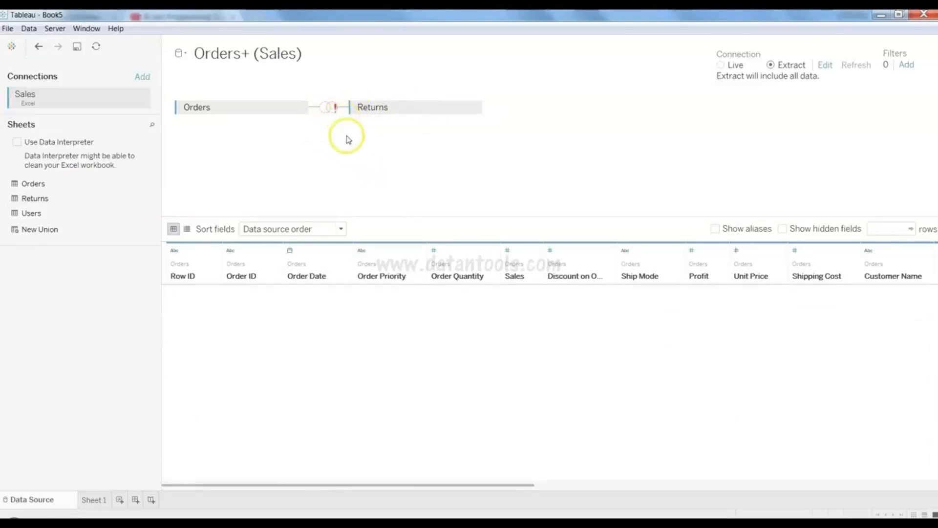
left_click(332, 111)
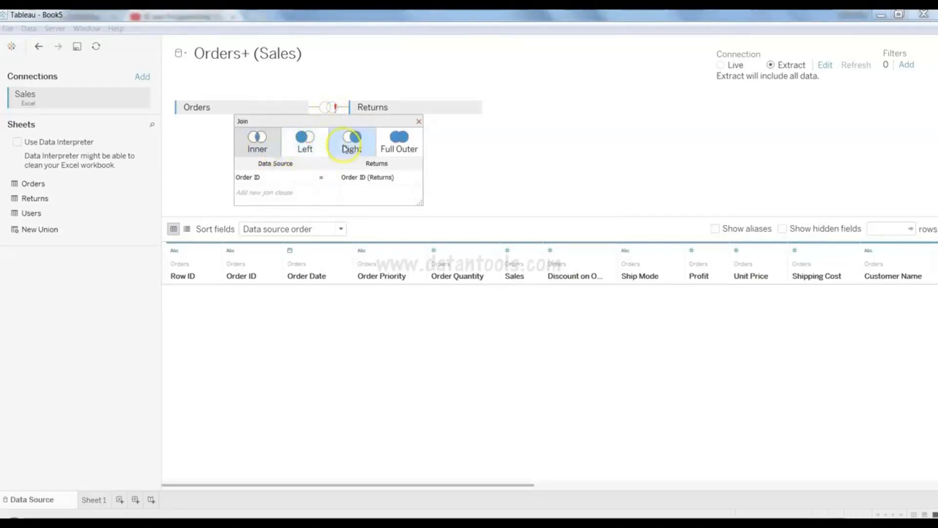
left_click(303, 195)
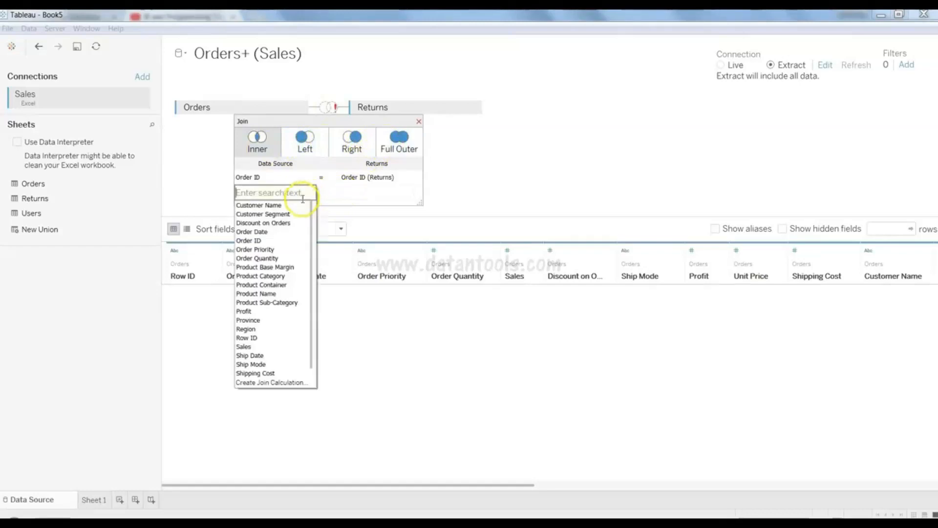
left_click(373, 192)
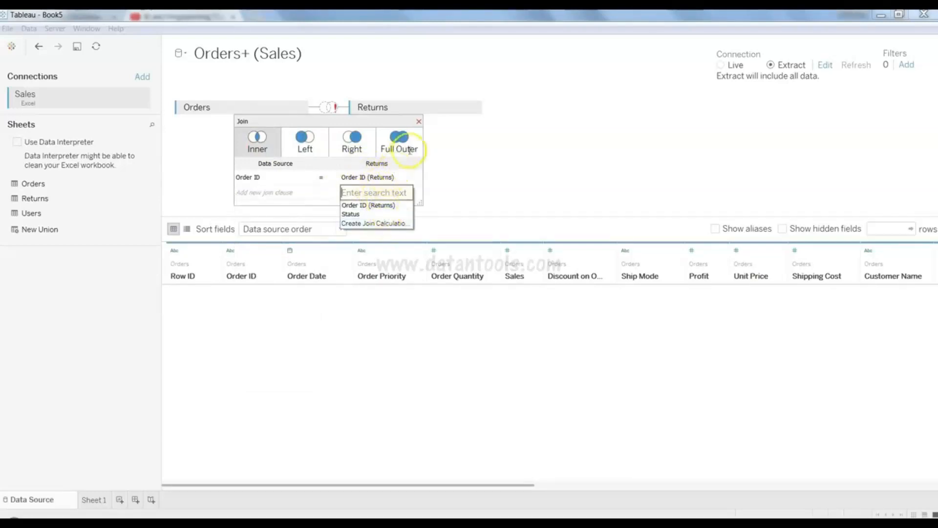
left_click(419, 123)
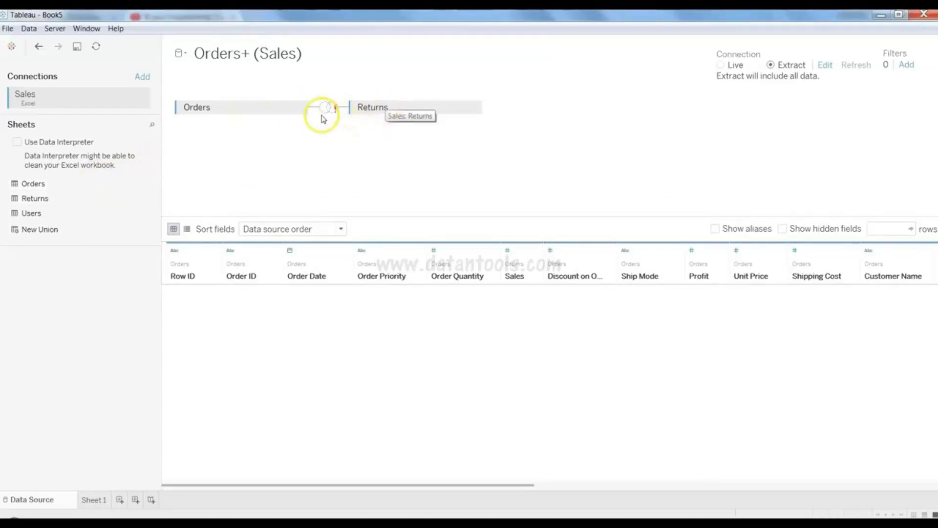
- Remove the Returns table from the data source
left_click(473, 108)
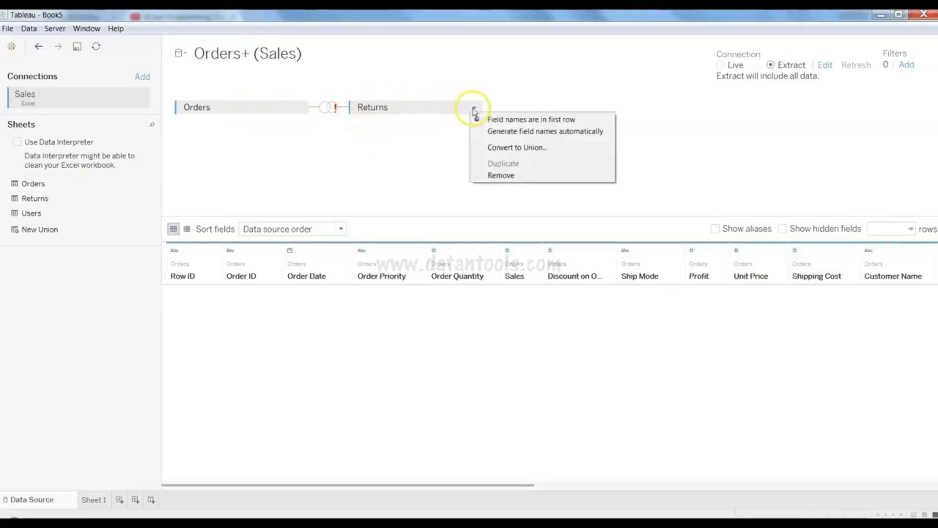
left_click(499, 175)
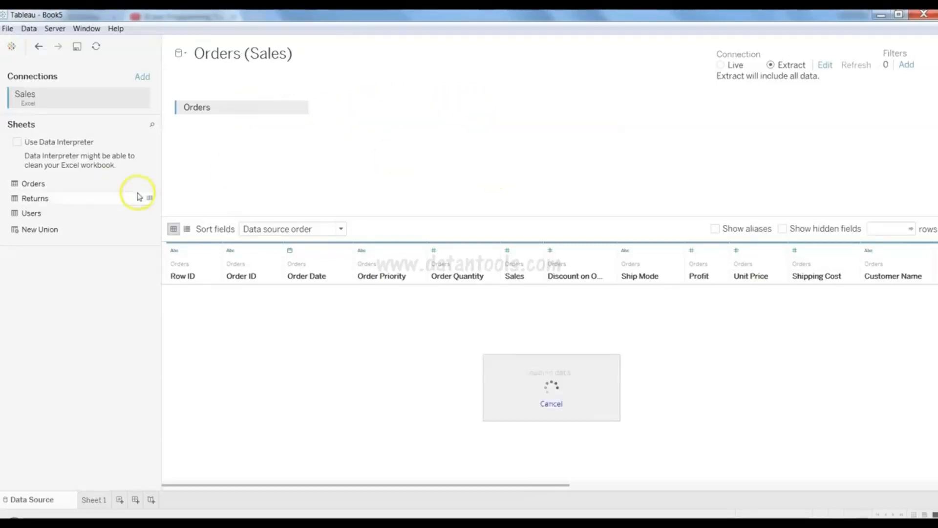
- Add the Users sheet beside Orders and inspect the fields offered on both sides of the join clause
left_click_drag(97, 213, 345, 162)
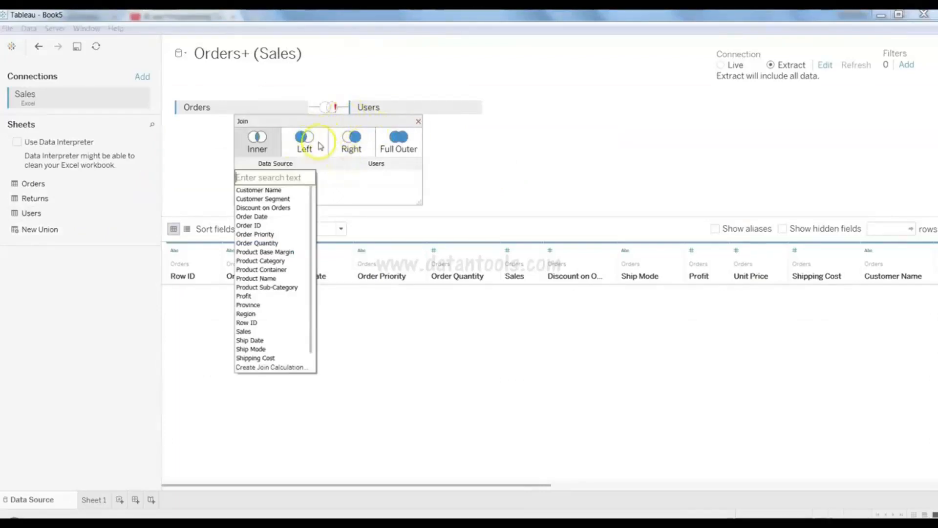
left_click(363, 178)
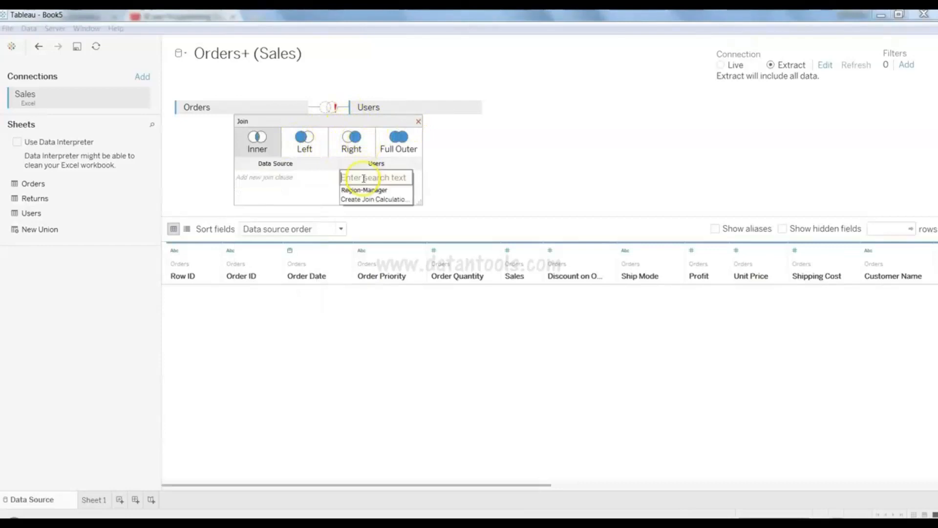
left_click(324, 182)
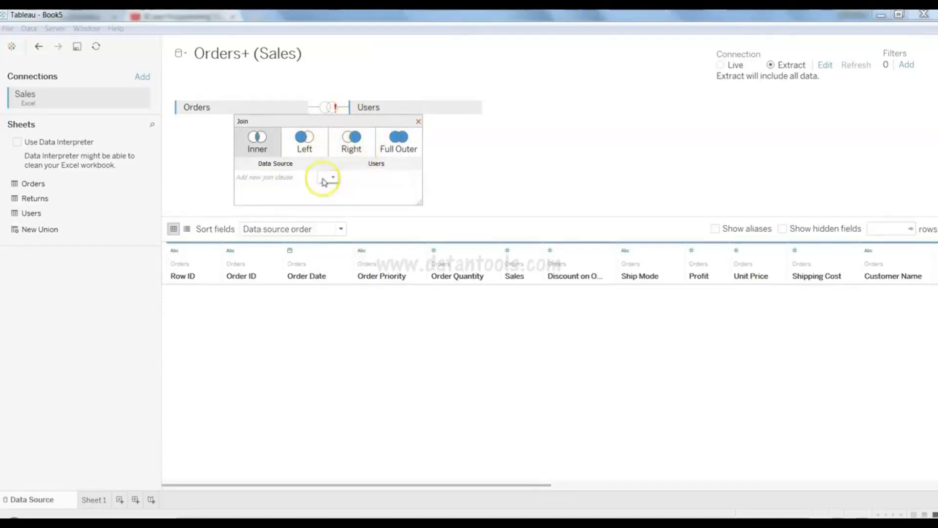
left_click(298, 180)
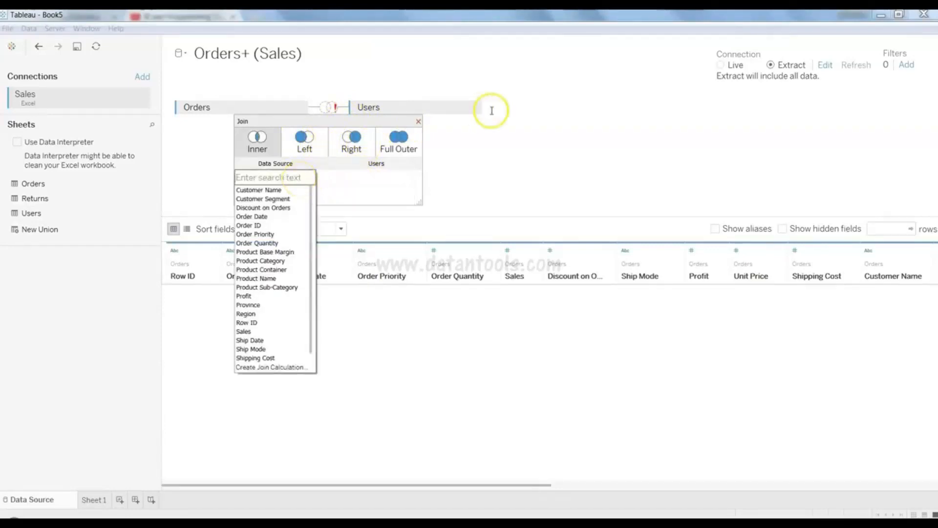
- Remove the Users table from the data source
left_click(476, 111)
left_click(476, 108)
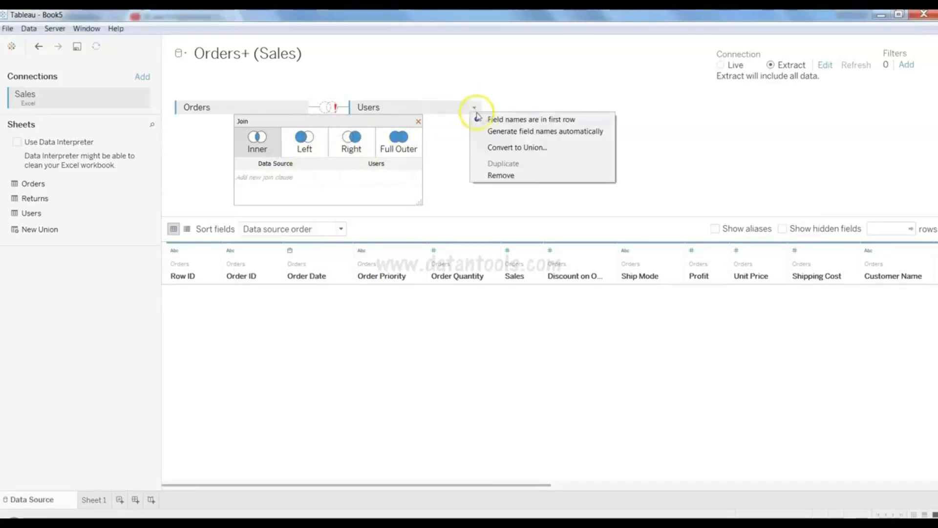
left_click(500, 174)
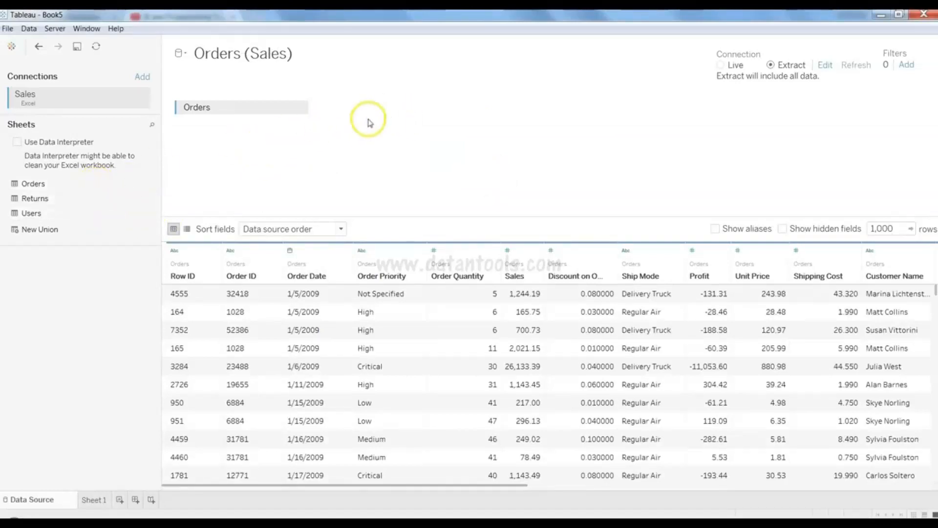
- Join the Returns sheet to Orders with the clause Customer Name = Order ID (Returns)
left_click_drag(126, 199, 416, 123)
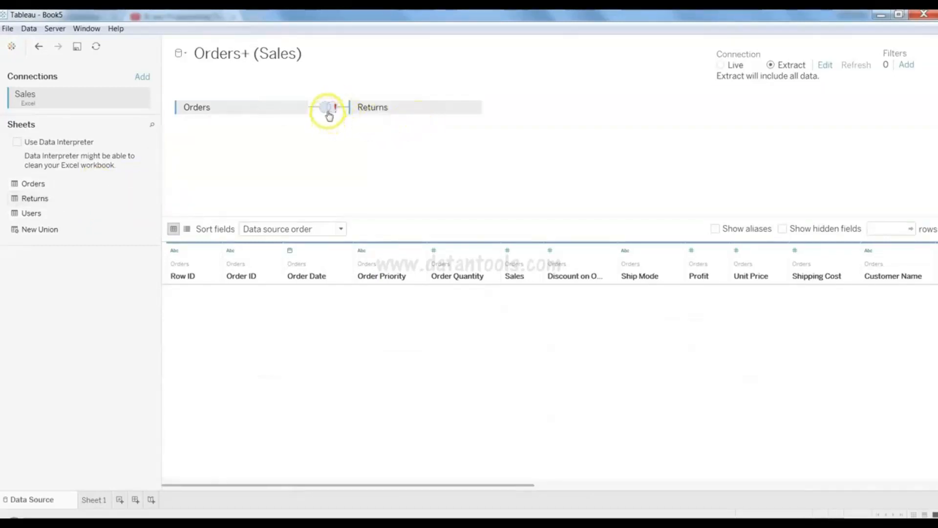
left_click(329, 114)
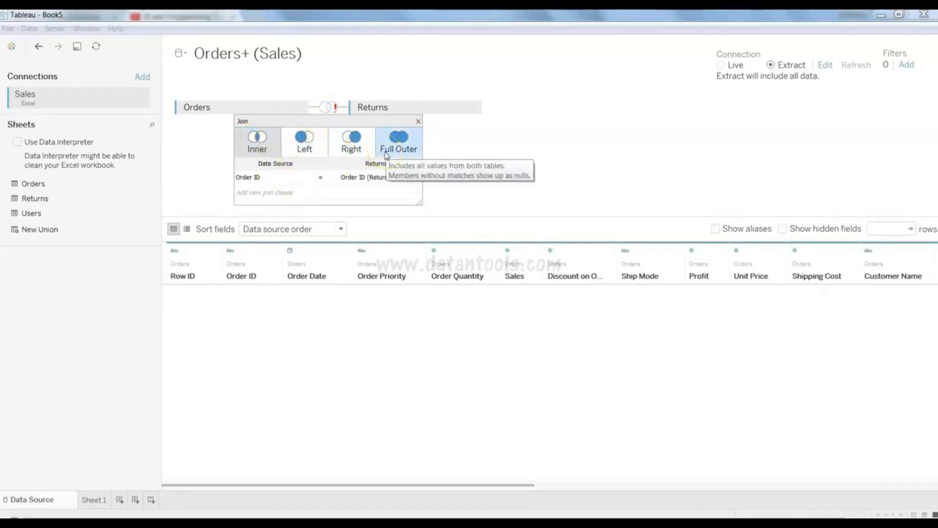
left_click(308, 180)
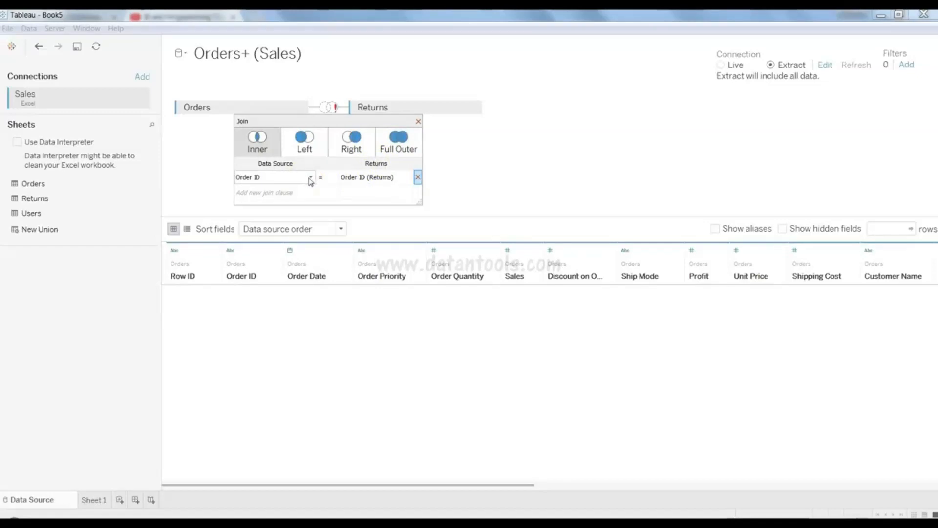
left_click(311, 178)
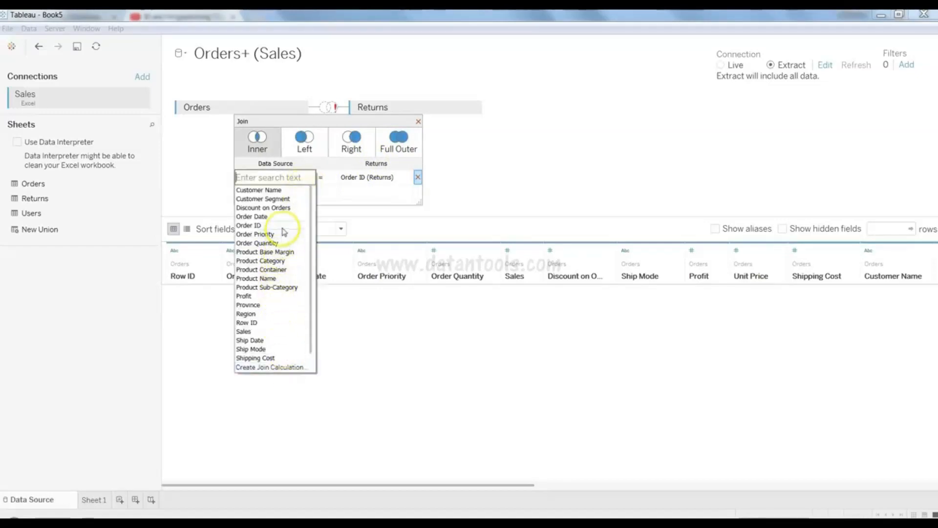
left_click(286, 190)
left_click(371, 178)
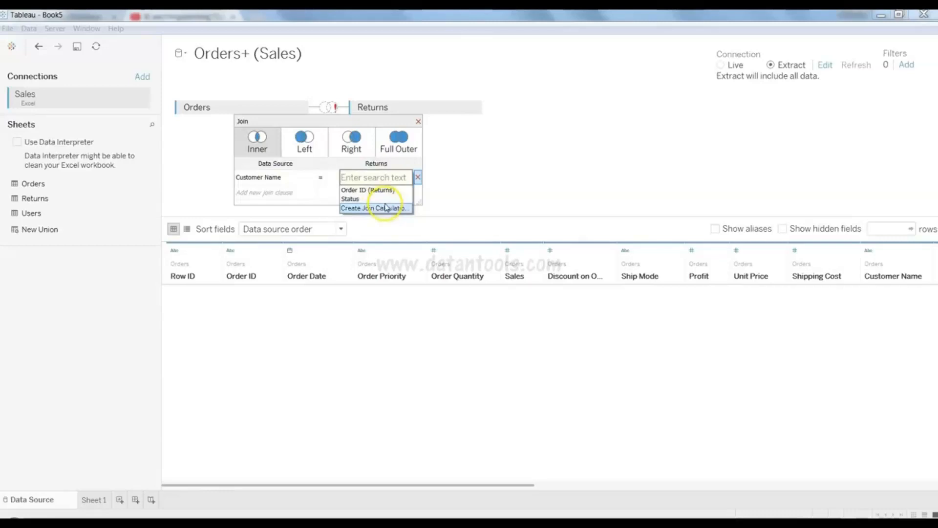
left_click(392, 190)
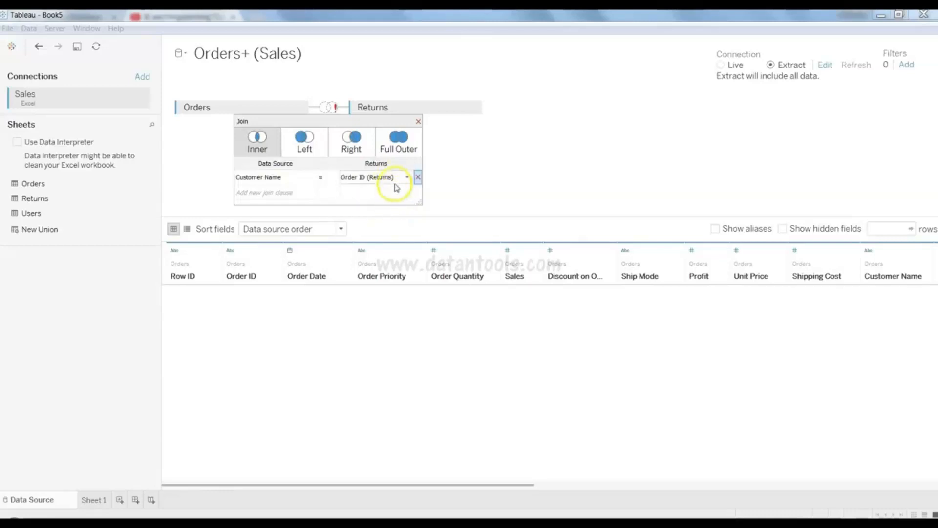
left_click(402, 177)
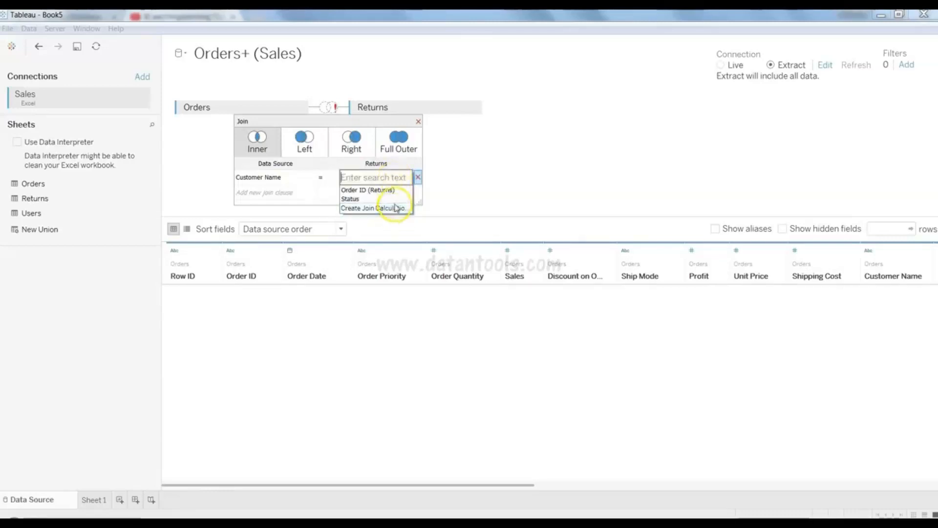
left_click(418, 121)
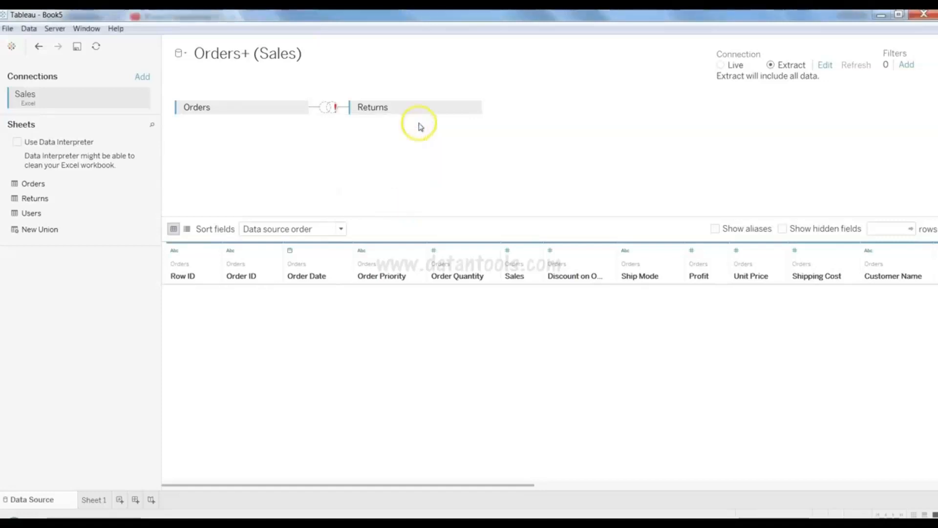
- Remove the joined Returns table so that only Orders is left in the data source
left_click(475, 107)
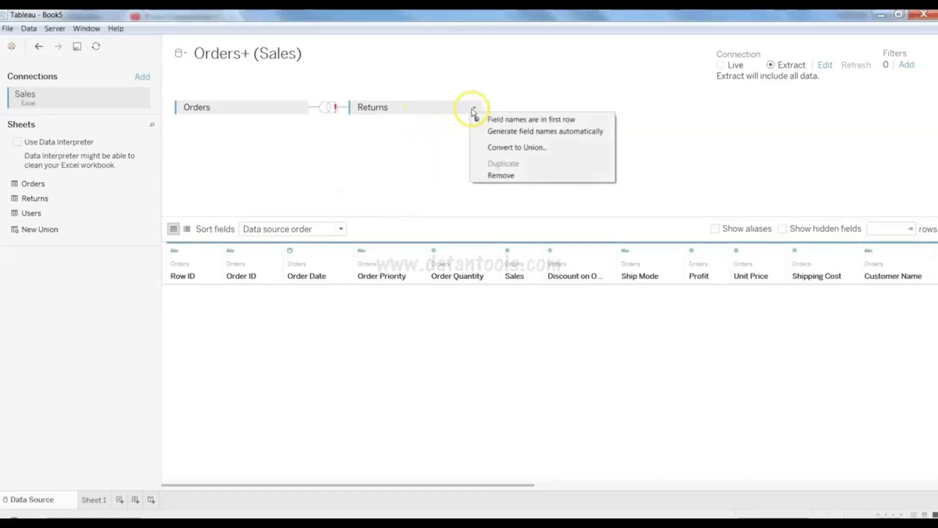
left_click(500, 175)
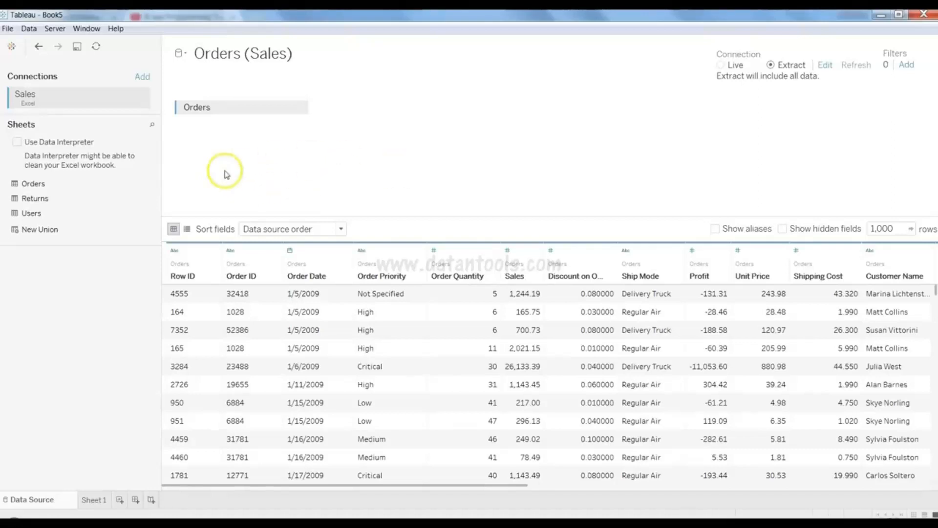
- Save the workbook as test in the Documents library
left_click(77, 48)
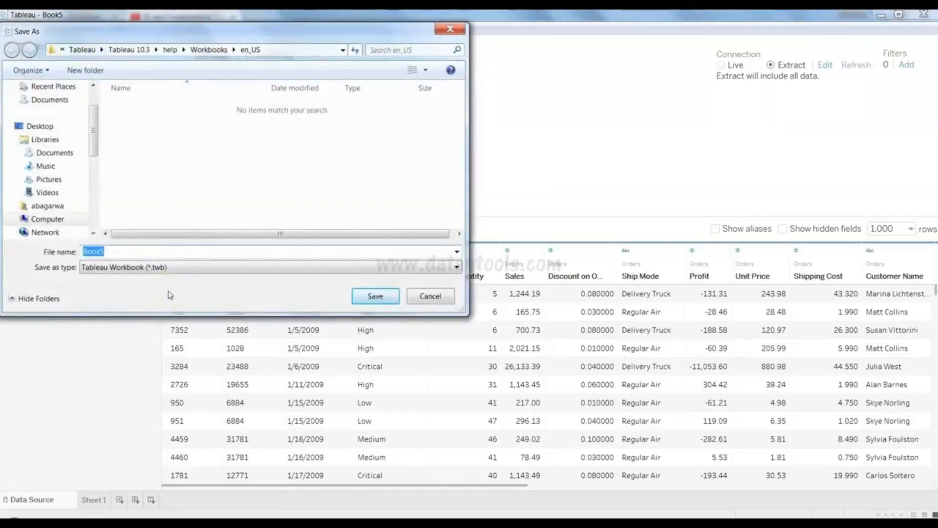
type("test")
key("Return")
left_click(529, 286)
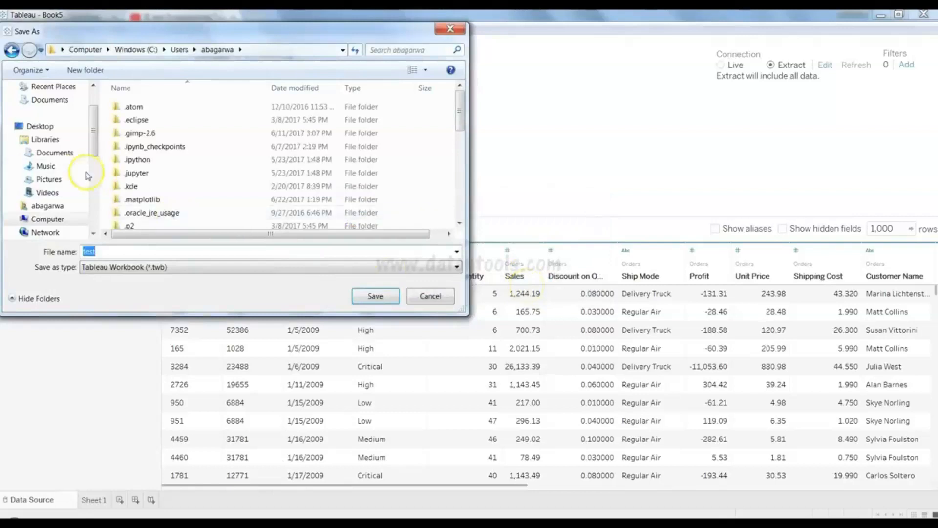
left_click(71, 155)
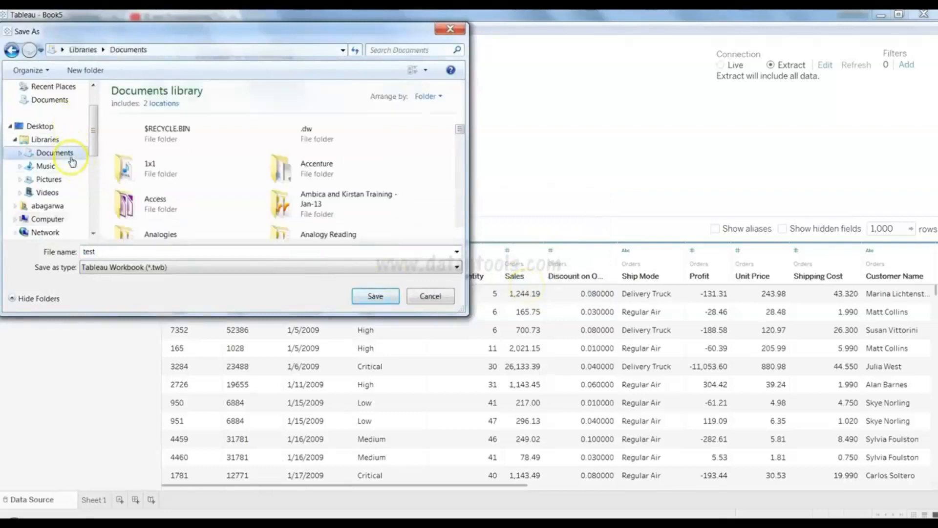
left_click(377, 296)
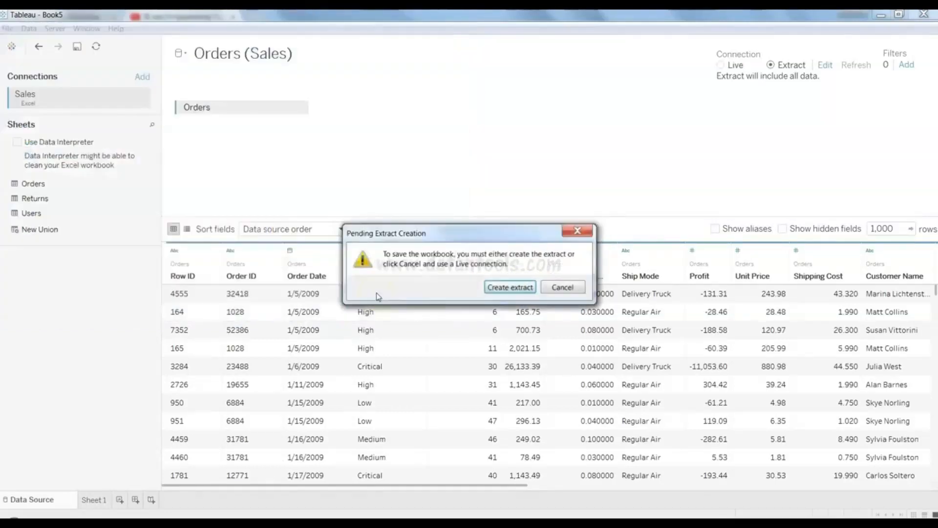
- Create the pending extract as Orders (Sales) in the Datasources folder and open Sheet 1
left_click(512, 290)
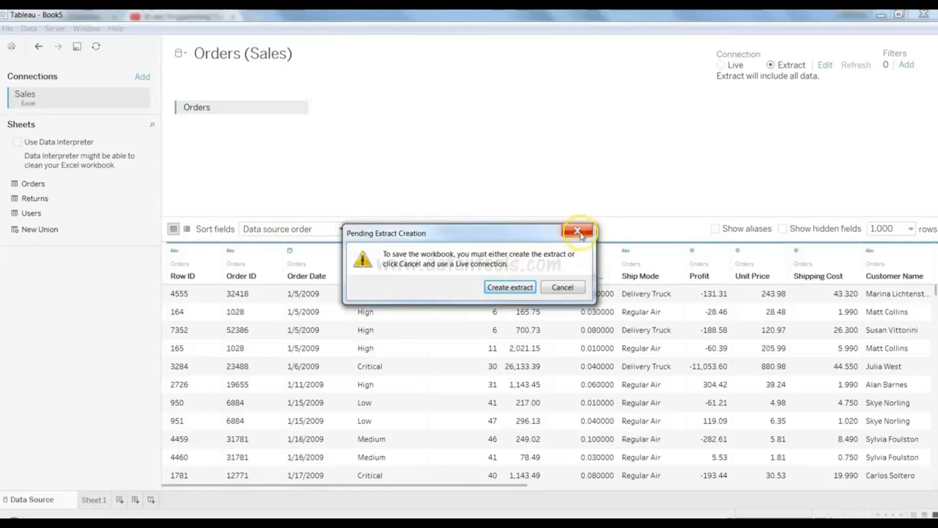
left_click(517, 289)
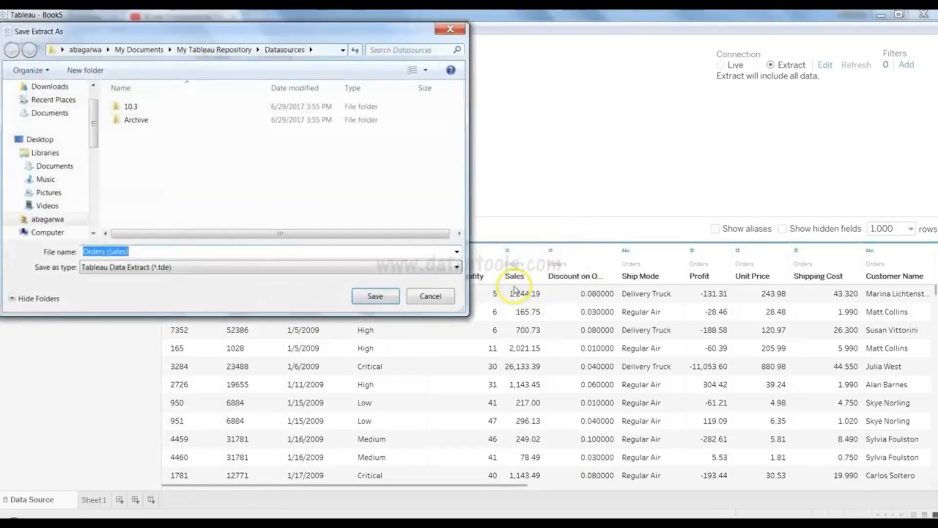
key("Return")
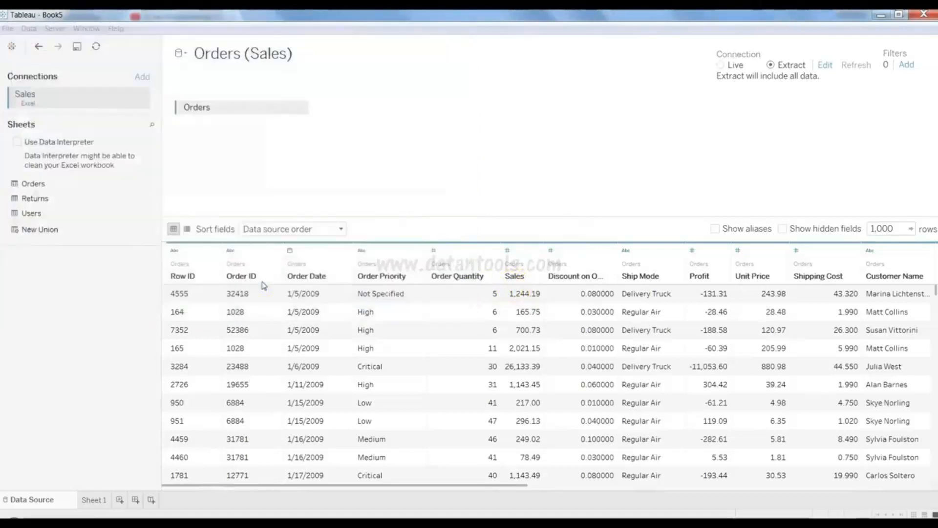
left_click(102, 507)
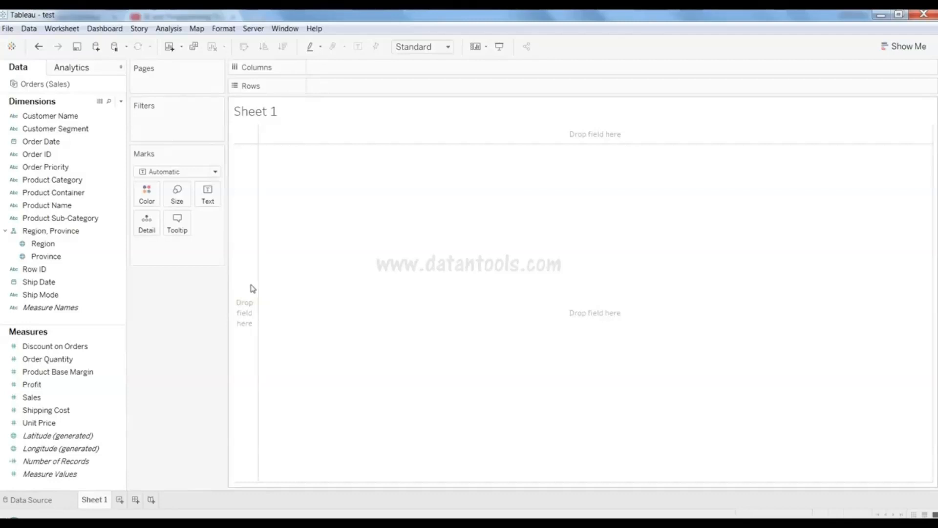
left_click(122, 156)
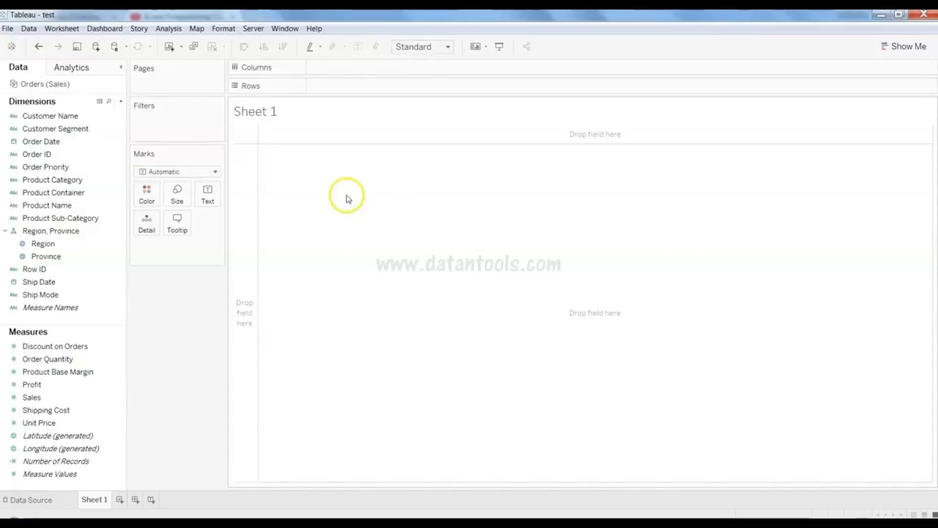
key("alt")
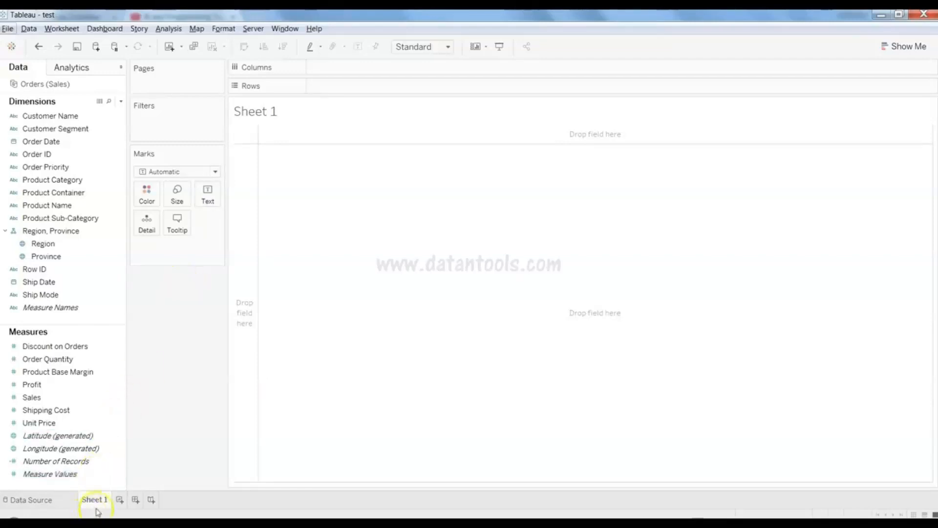
mouse_move(95, 507)
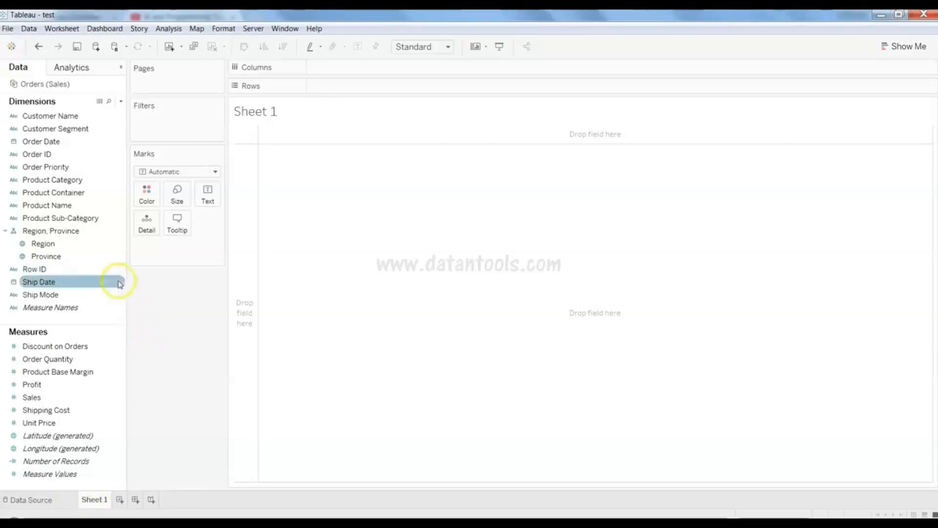
- Place the Product Category dimension and the Order Quantity measure together in the view of Sheet 1
left_click(98, 206)
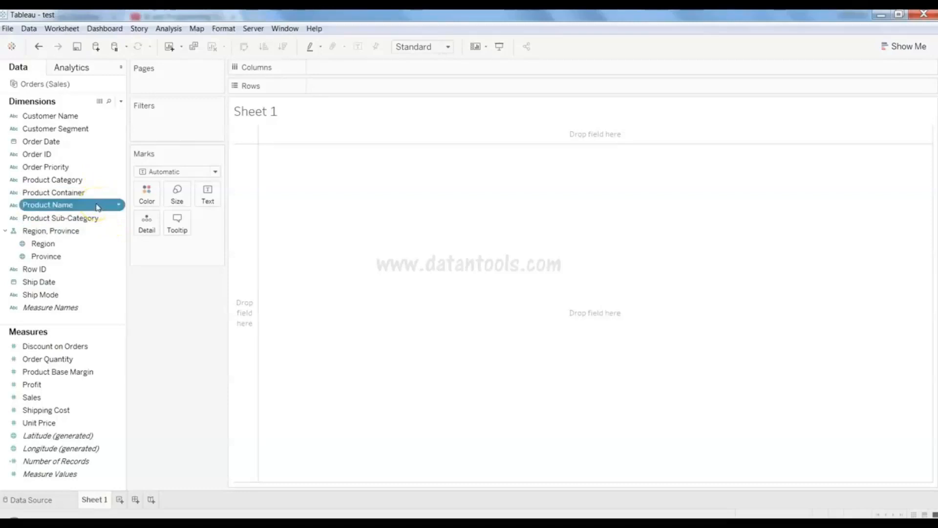
left_click(95, 181)
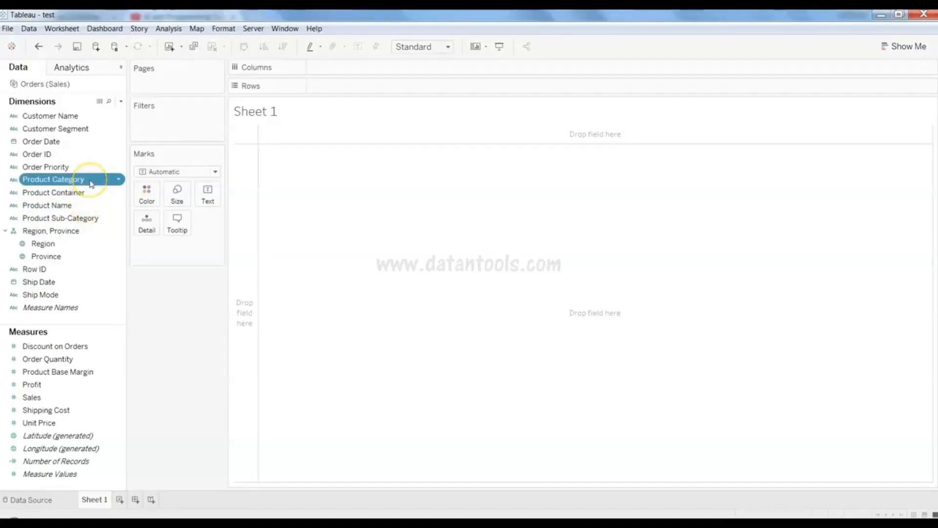
left_click(86, 362, "ctrl")
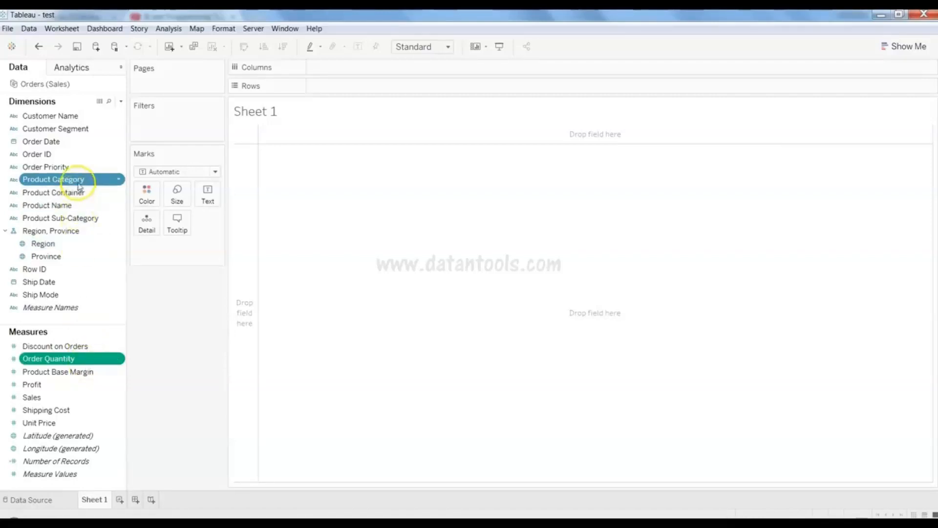
left_click(79, 372, "ctrl")
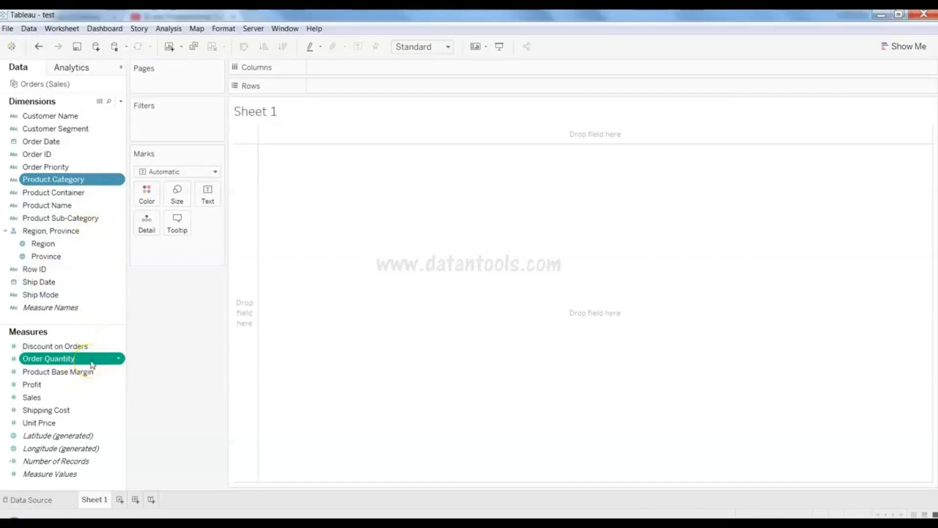
left_click_drag(93, 363, 365, 274)
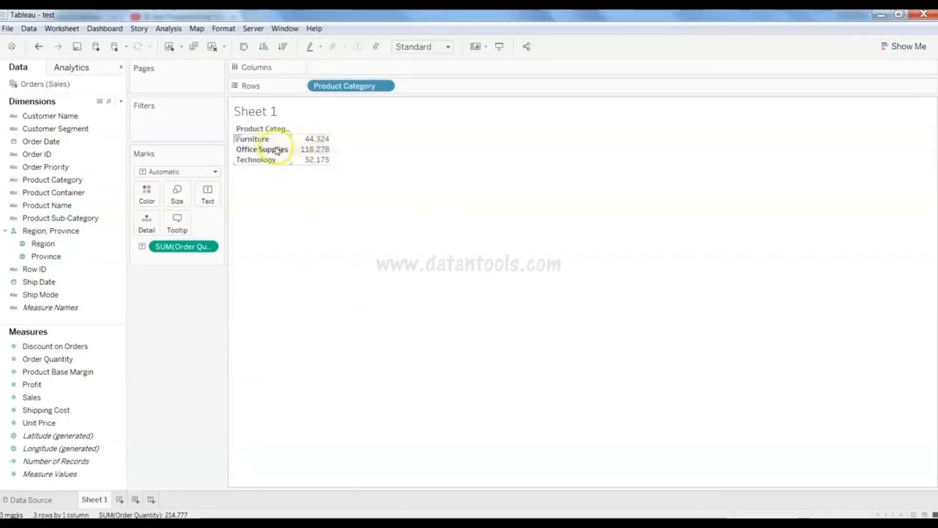
mouse_move(316, 158)
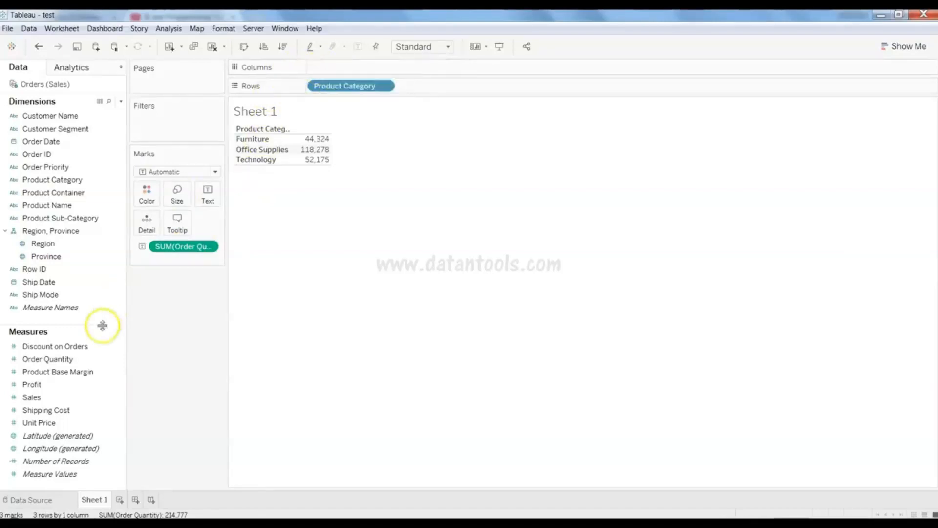
- Try splitting the table by Order Priority across the columns and take the field off again
left_click_drag(77, 167, 397, 67)
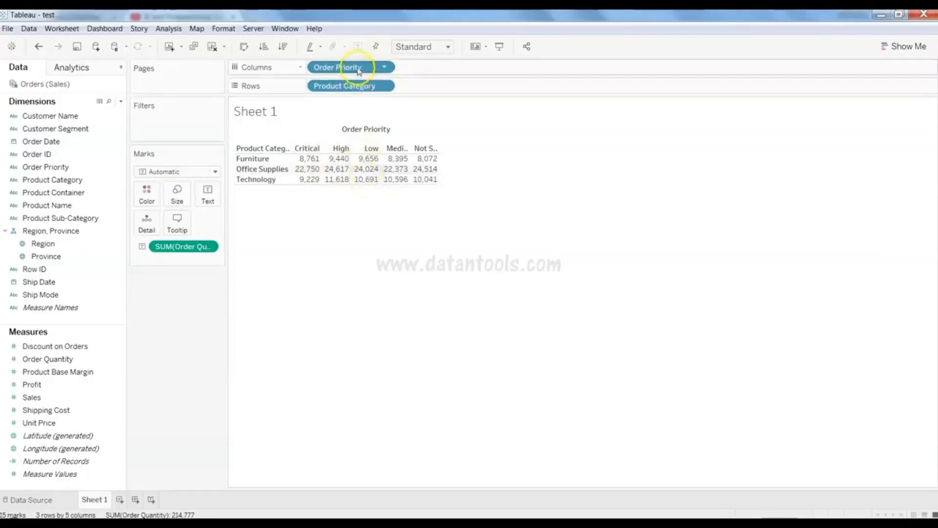
left_click_drag(359, 71, 92, 178)
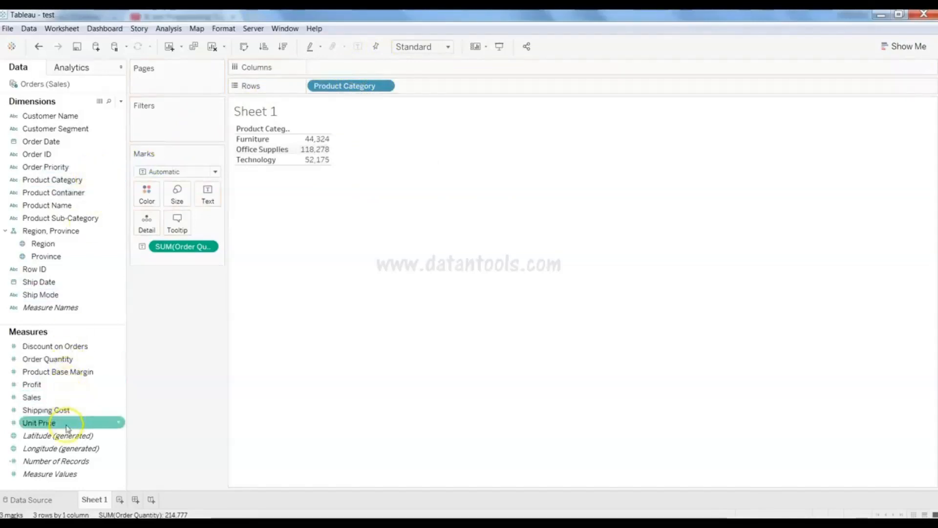
- Add the Sales, Discount on Orders, Profit and Unit Price measures to the table by product category
mouse_move(322, 140)
left_click(91, 397)
left_click_drag(69, 397, 534, 266)
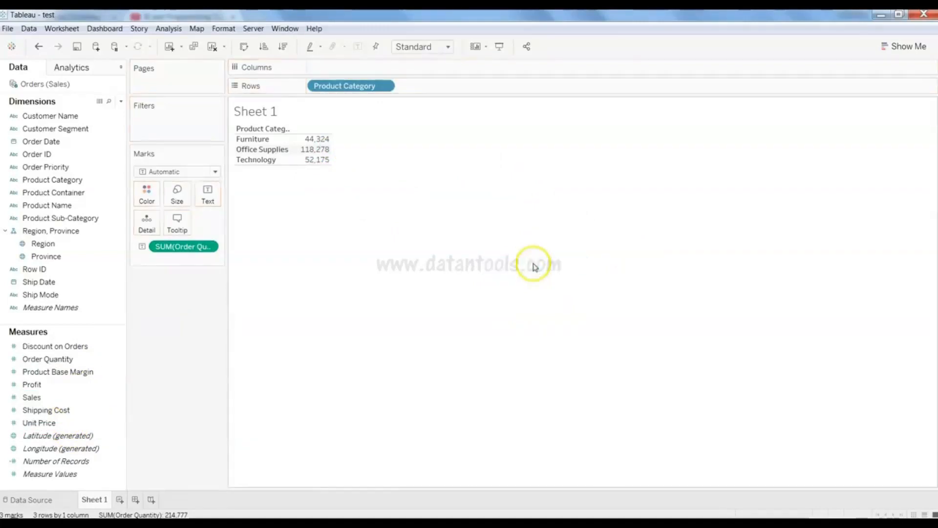
left_click_drag(37, 397, 323, 148)
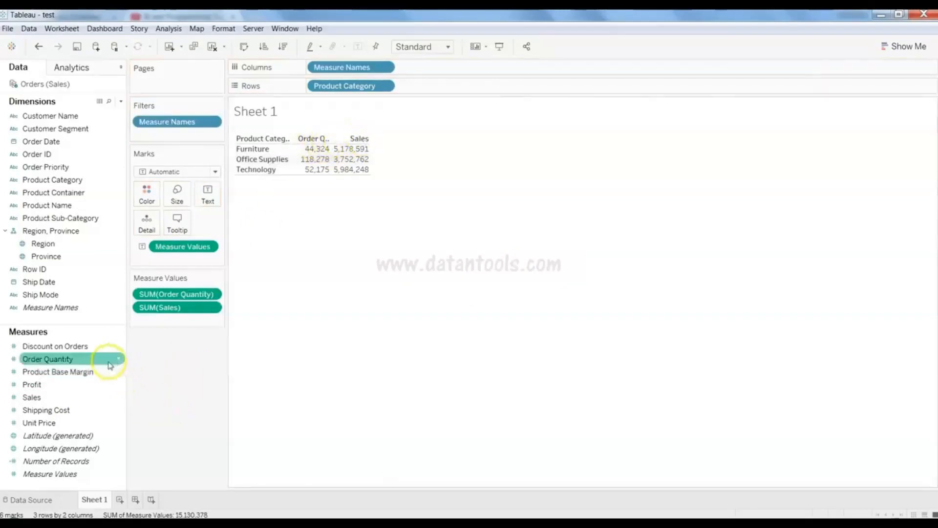
left_click_drag(96, 346, 306, 160)
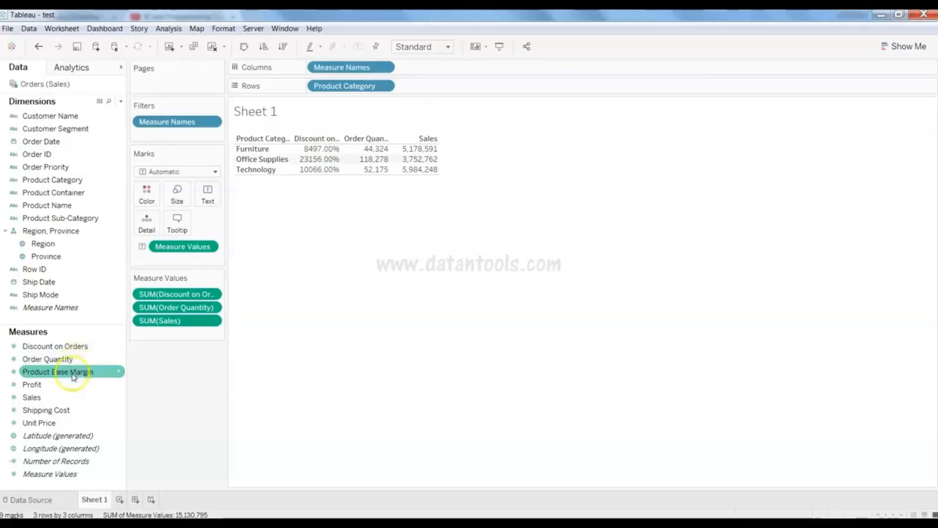
left_click_drag(69, 385, 434, 168)
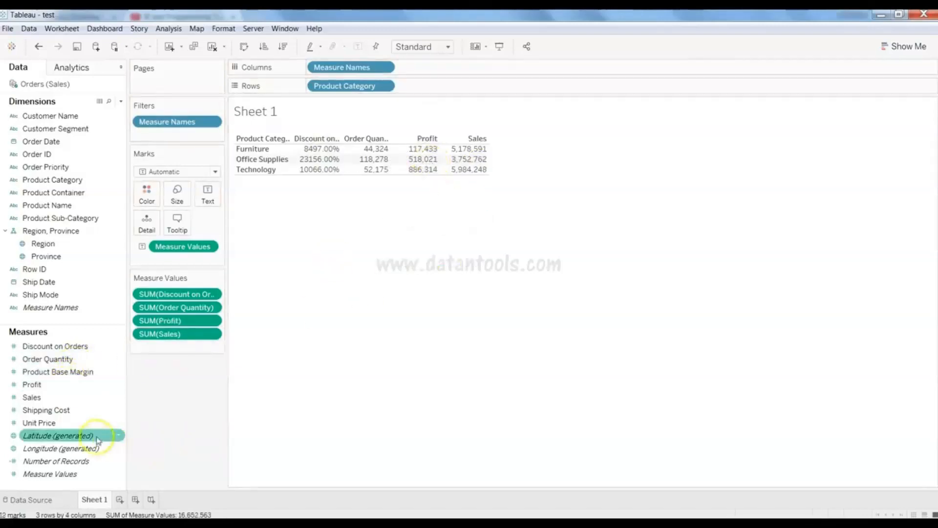
left_click_drag(88, 429, 475, 157)
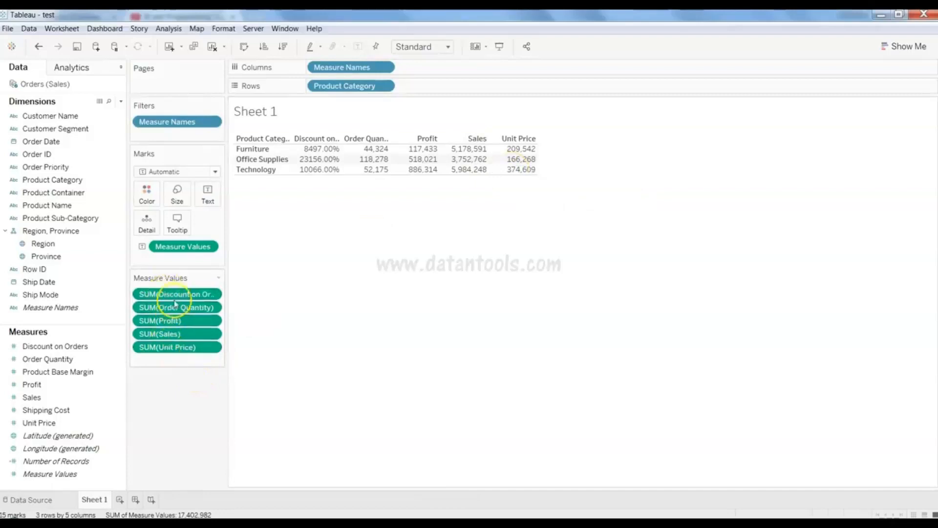
- Change the aggregation of the Unit Price measure in the table to Average
left_click(211, 348)
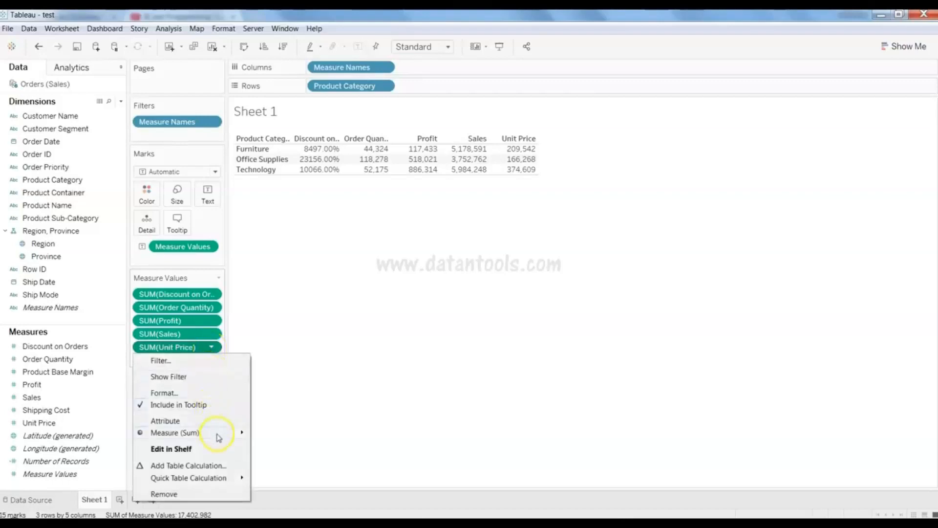
mouse_move(219, 438)
left_click(276, 411)
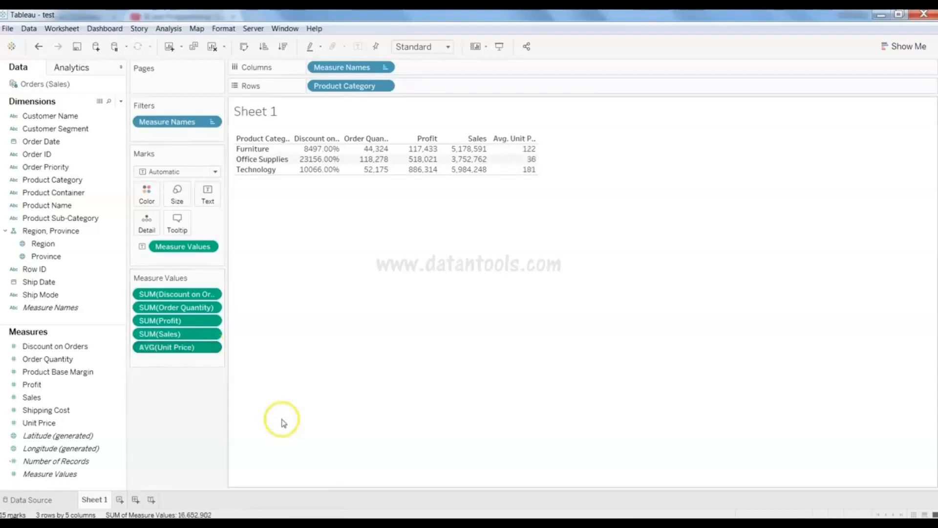
mouse_move(510, 160)
mouse_move(523, 174)
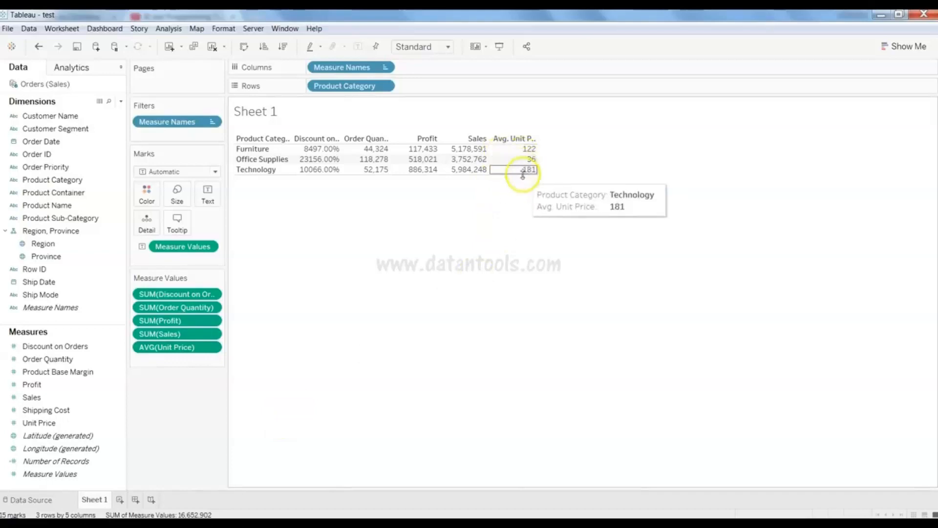
mouse_move(482, 152)
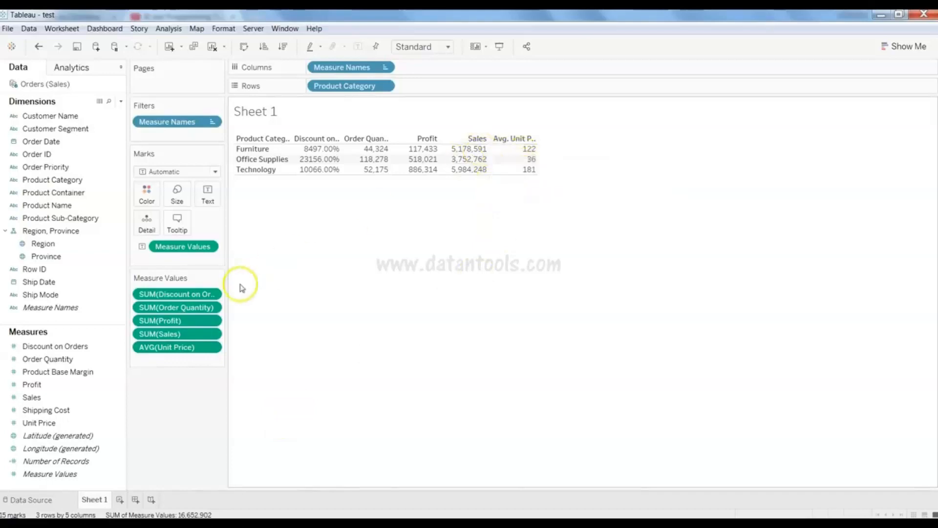
mouse_move(458, 177)
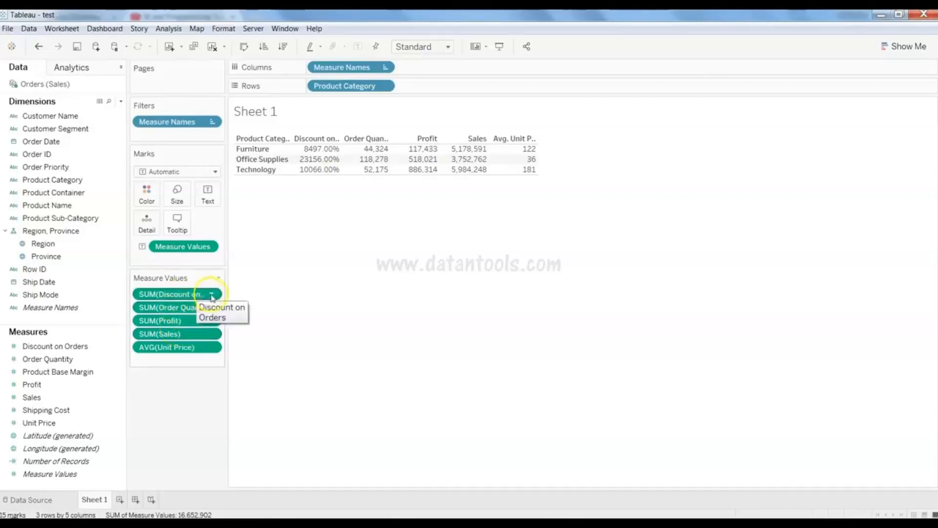
- Change the aggregation of the Discount on Orders measure in the table to Average
left_click(212, 294)
mouse_move(220, 384)
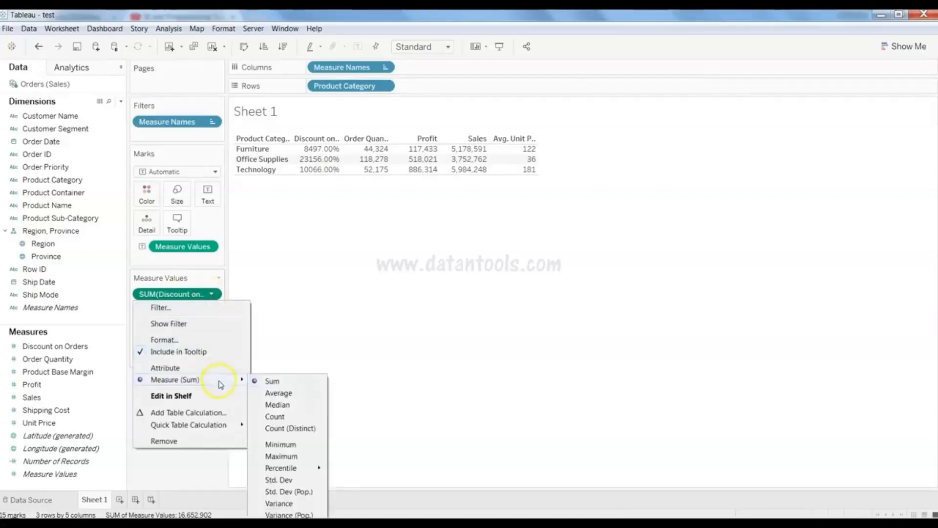
left_click(286, 393)
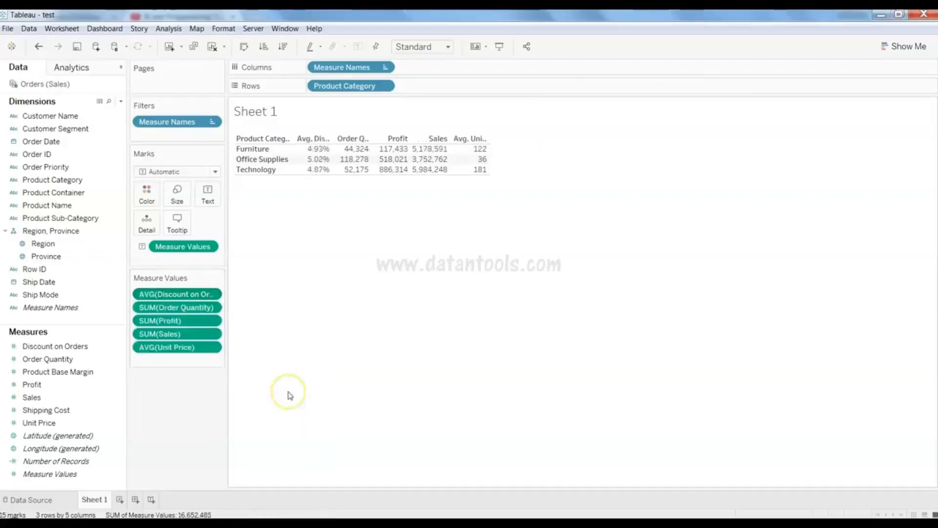
mouse_move(316, 170)
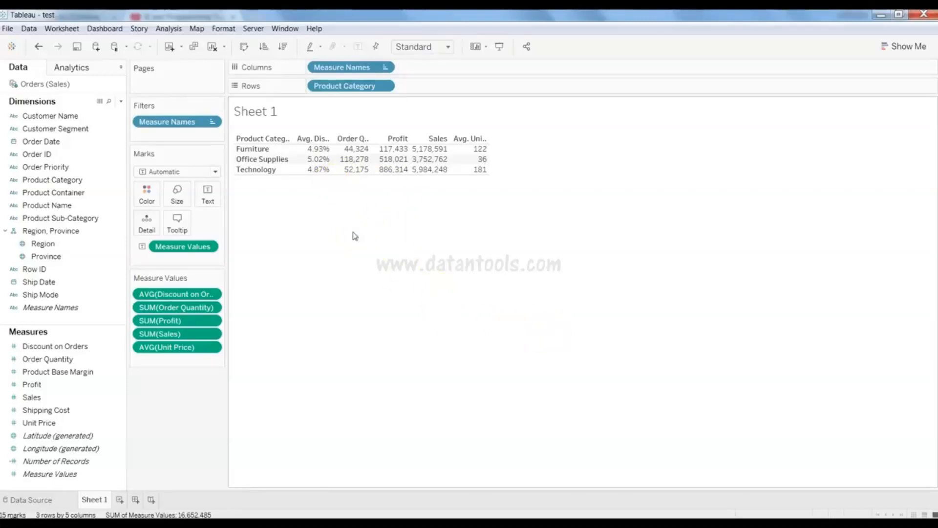
- Add a new worksheet and use Show Me to build a horizontal bar chart of the Sales measure
left_click(120, 502)
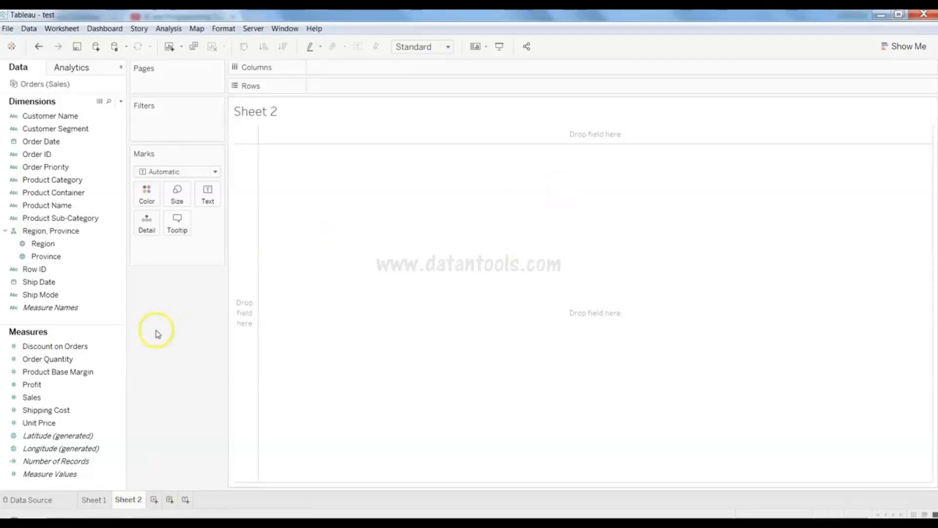
left_click(93, 404)
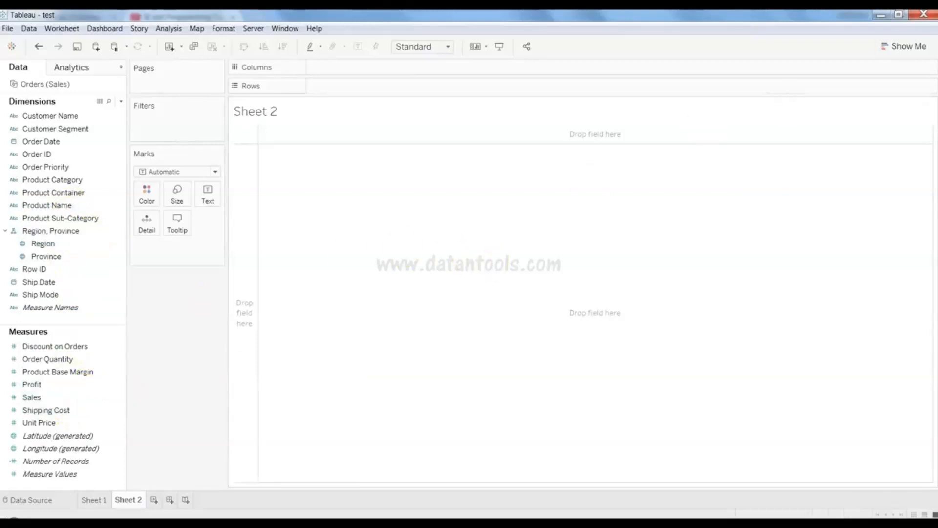
left_click(899, 47)
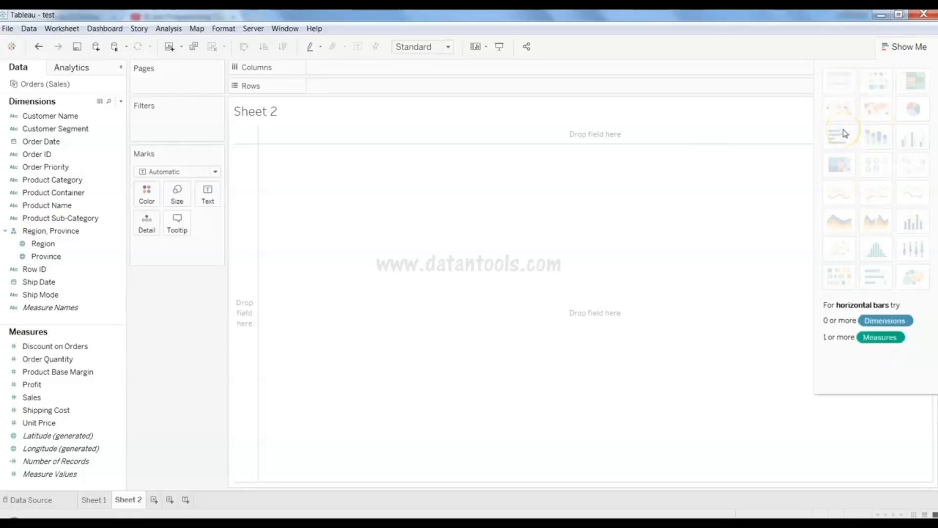
left_click(77, 153)
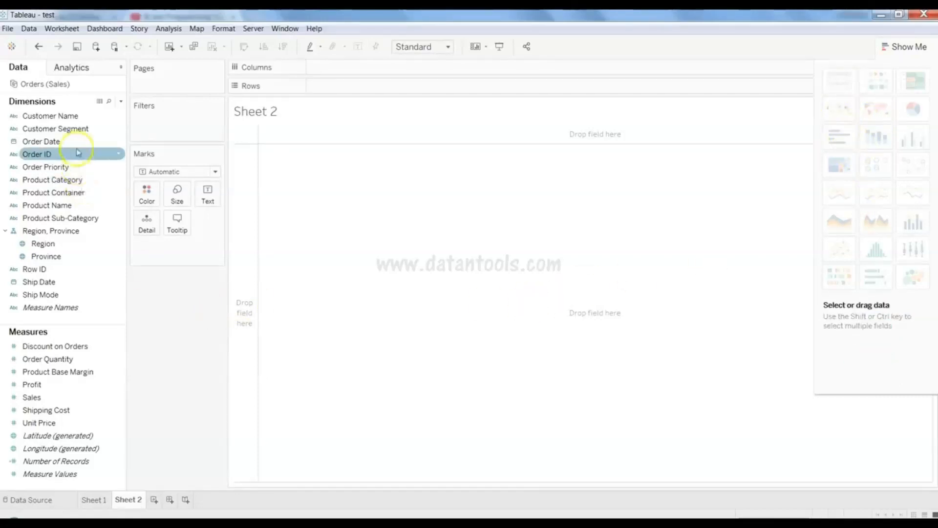
left_click(78, 166)
left_click(76, 191)
left_click(79, 180)
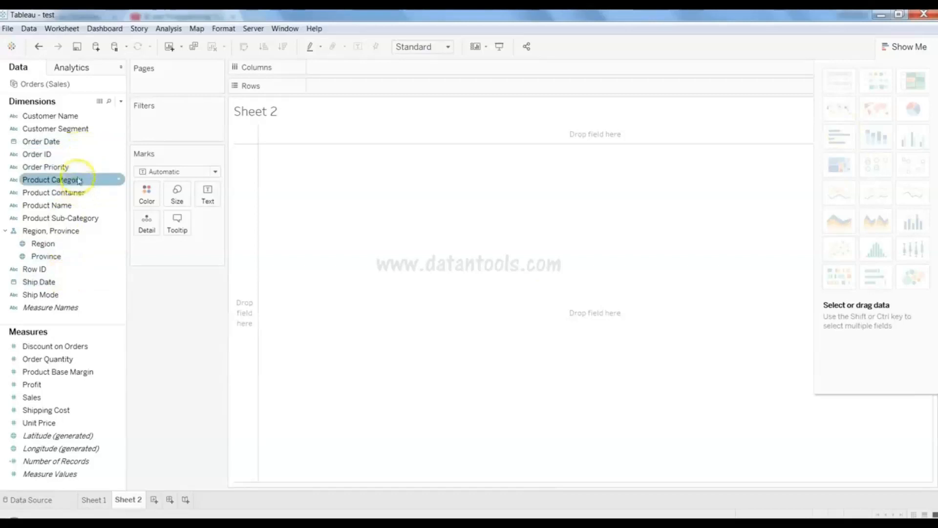
left_click(80, 168)
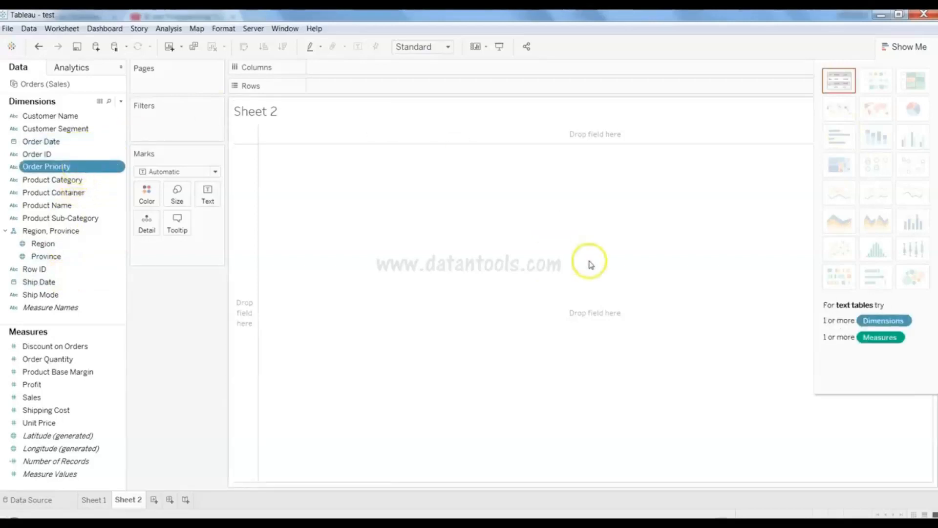
left_click(77, 399)
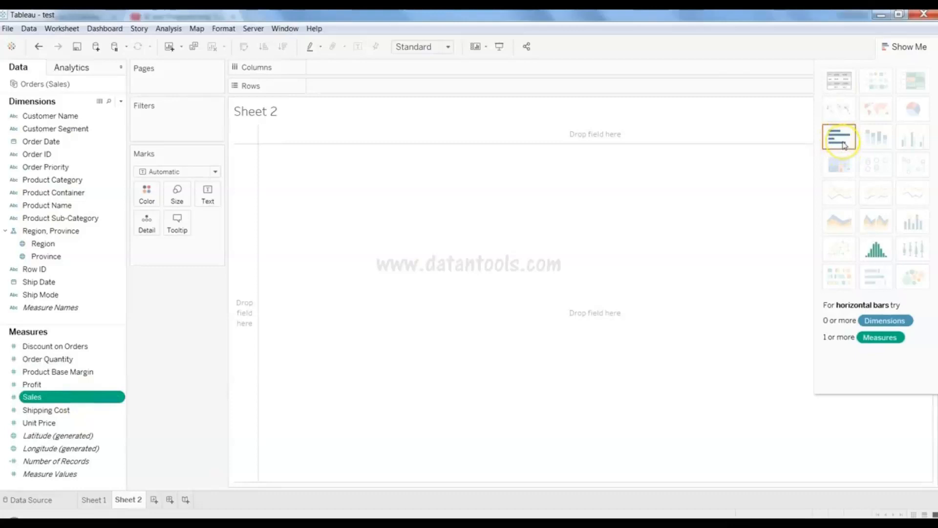
left_click(842, 139)
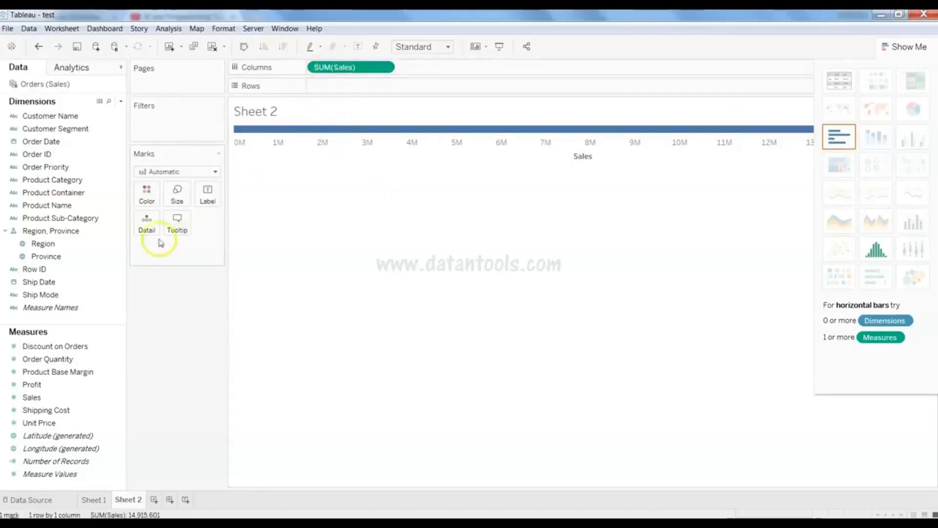
- Try breaking the Sales bars down by Order Priority on the rows, close Show Me and take the field off again
left_click(80, 167)
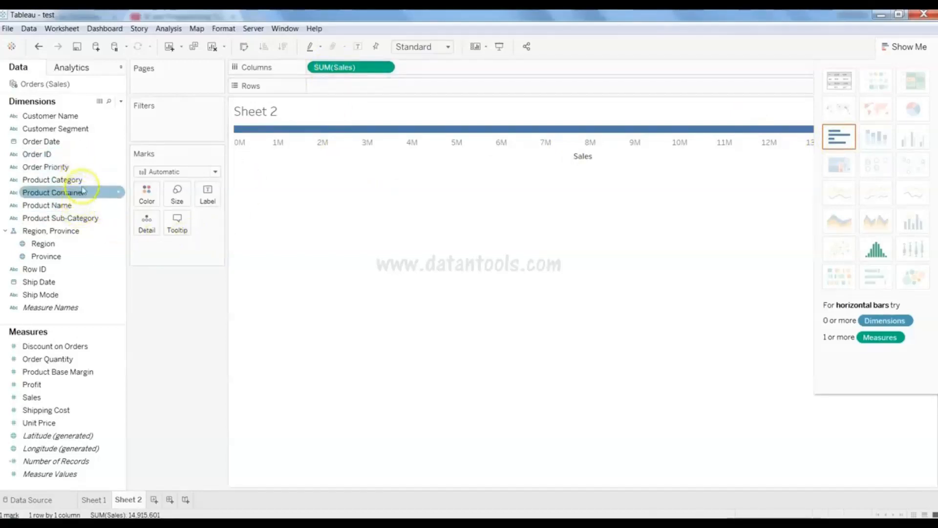
left_click(89, 170)
left_click_drag(90, 172, 359, 93)
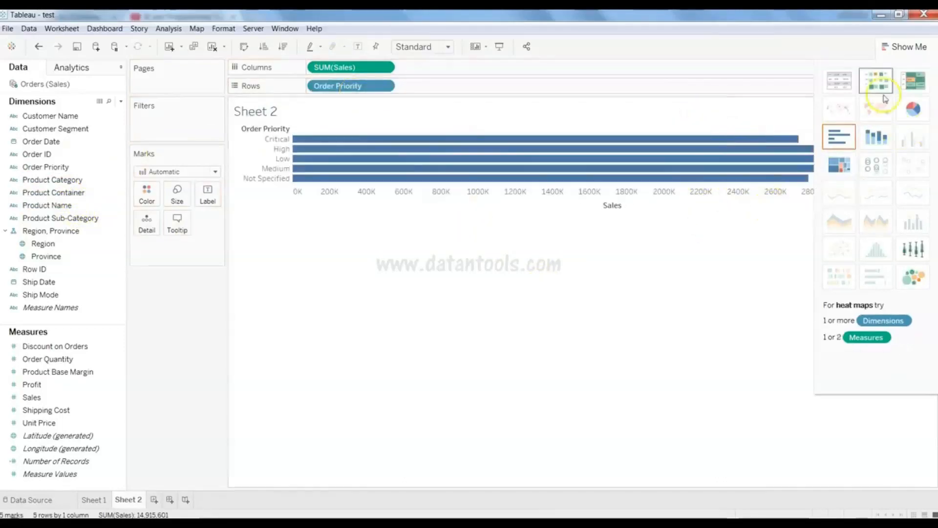
left_click(909, 48)
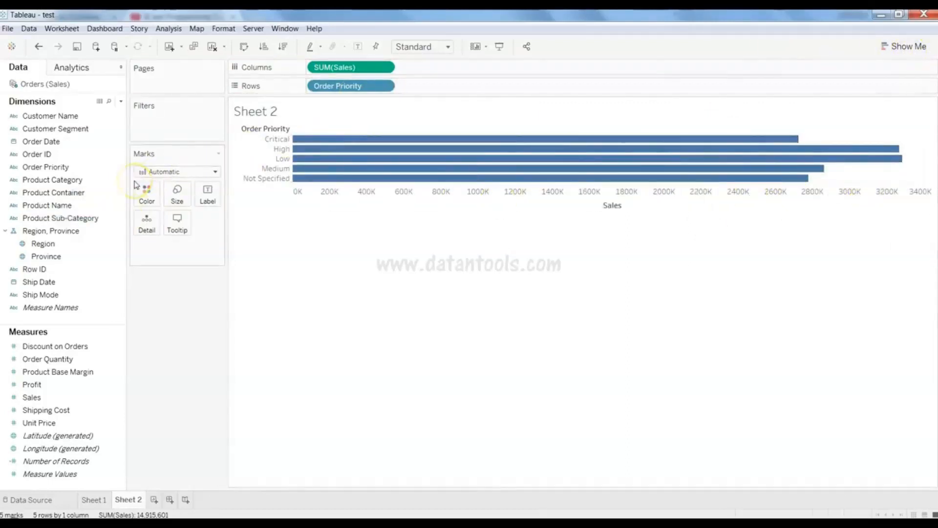
left_click(89, 204)
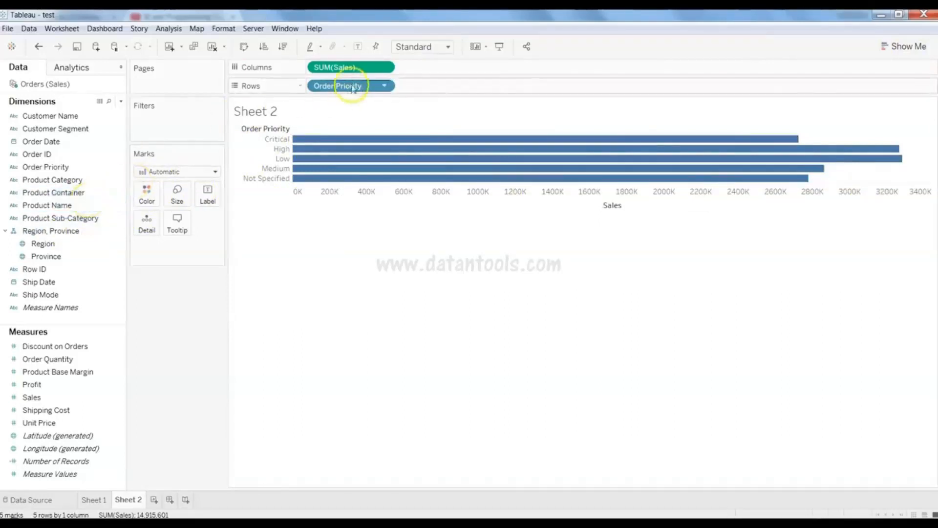
left_click(385, 88)
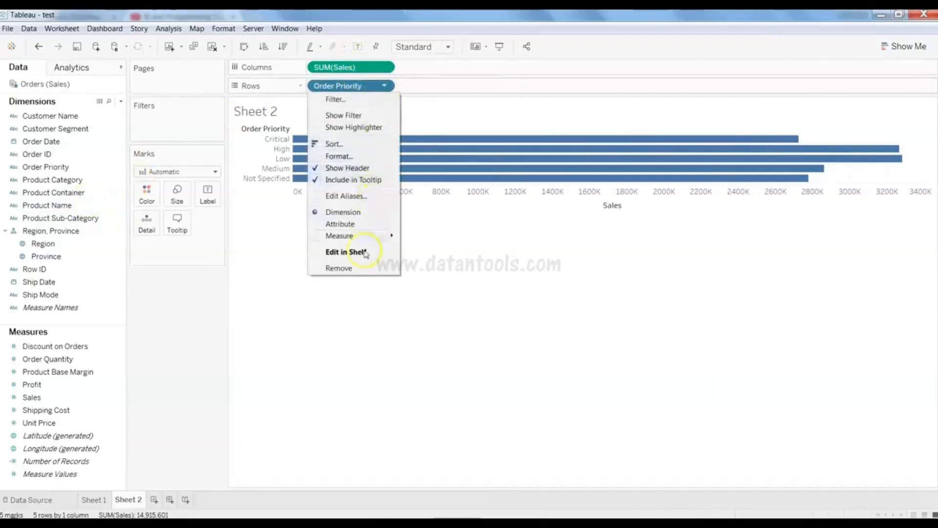
left_click(362, 268)
- Break the Sales bars down by Product Category on the rows, with Order Priority nested inside it
left_click(92, 181)
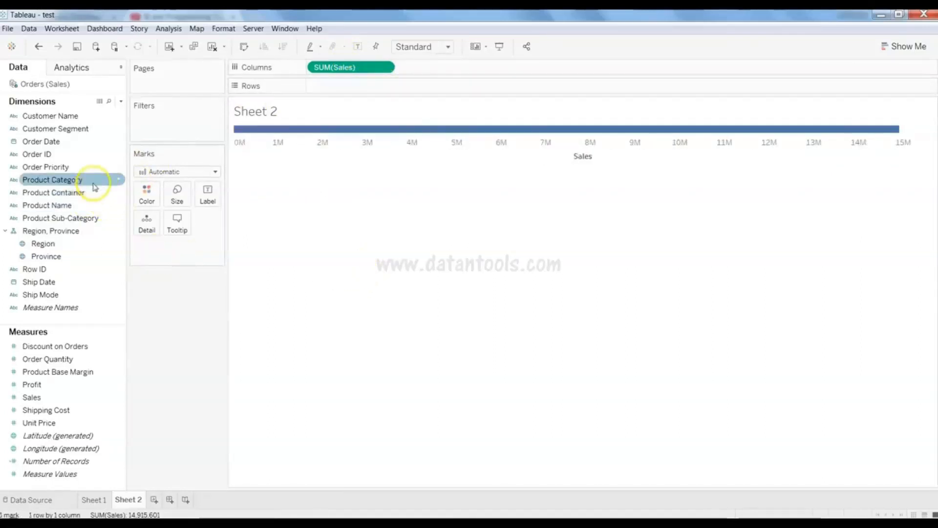
left_click_drag(93, 183, 382, 92)
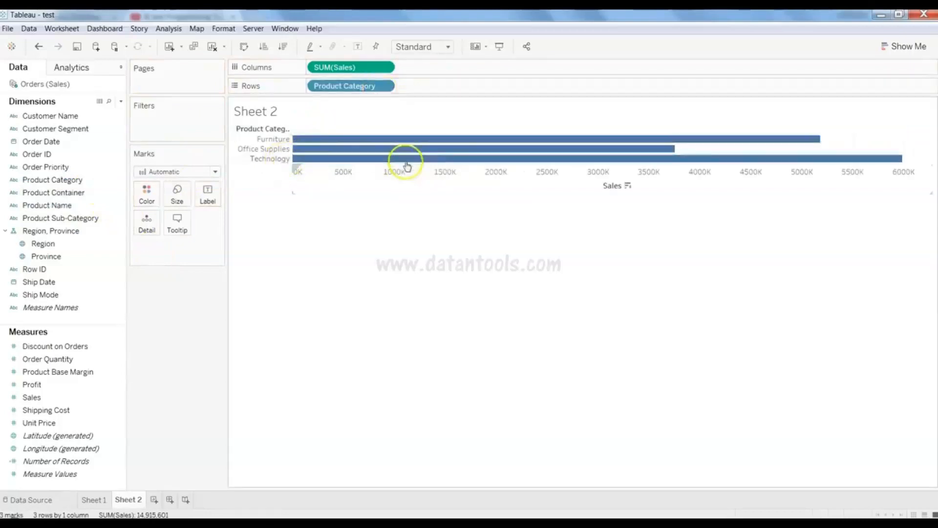
mouse_move(343, 165)
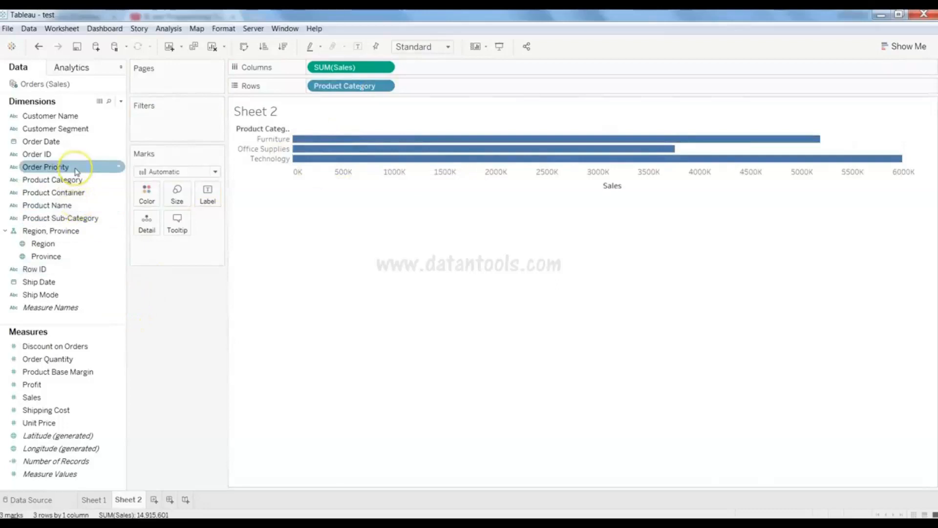
left_click_drag(77, 172, 464, 88)
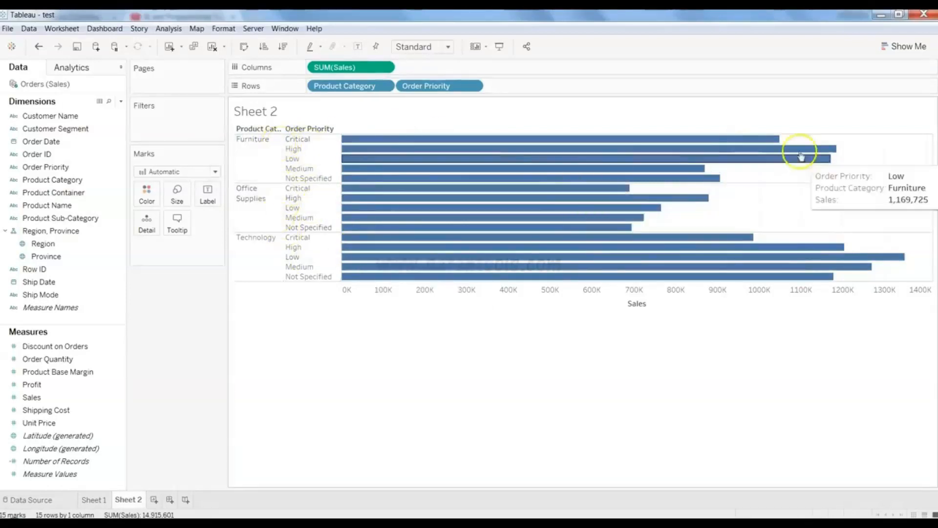
- Examine the summary data behind the Sheet 2 chart and the details of individual bars
right_click(863, 158)
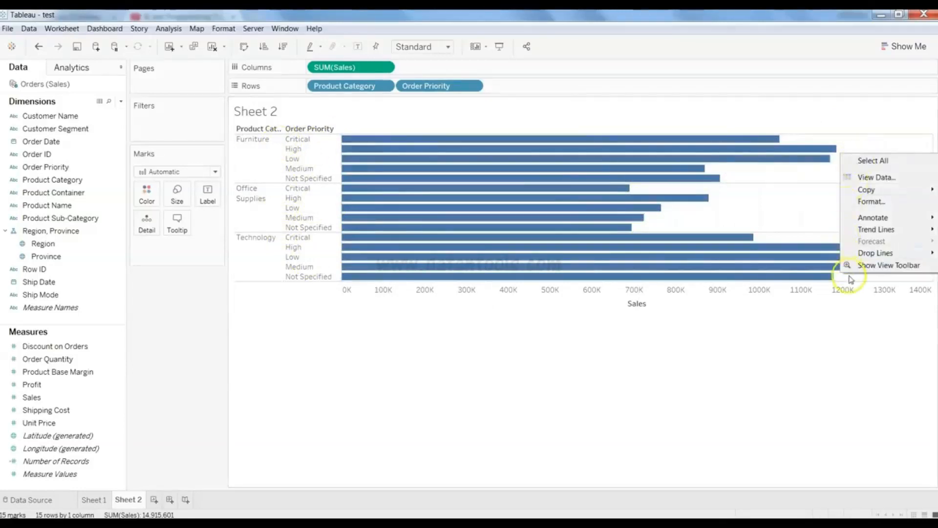
left_click(879, 178)
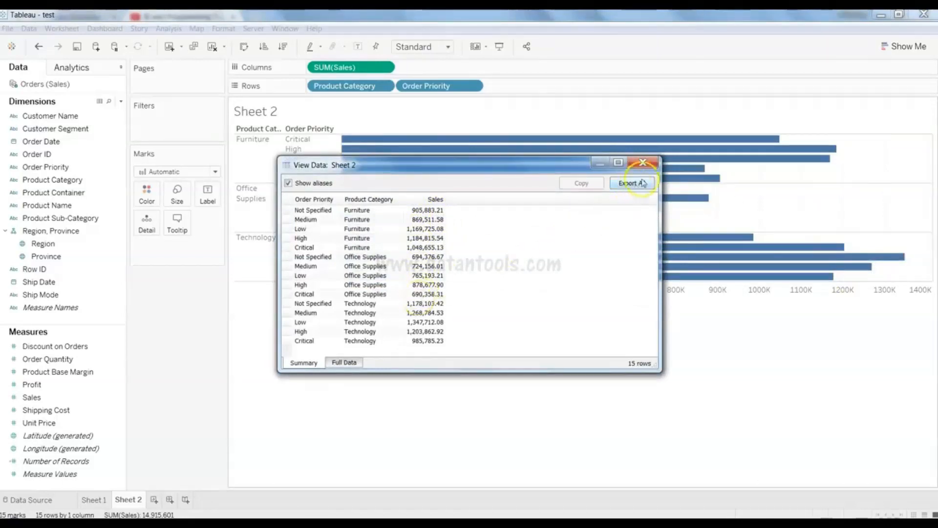
left_click(649, 165)
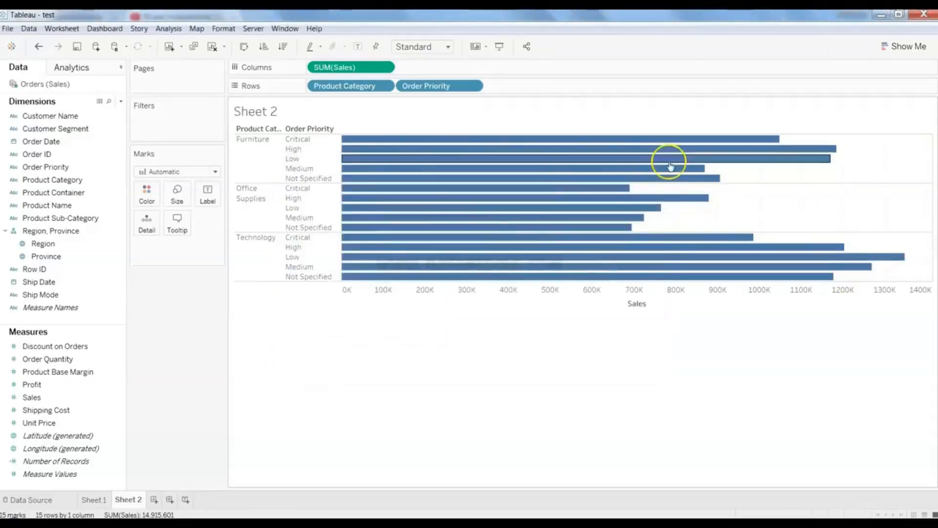
mouse_move(611, 195)
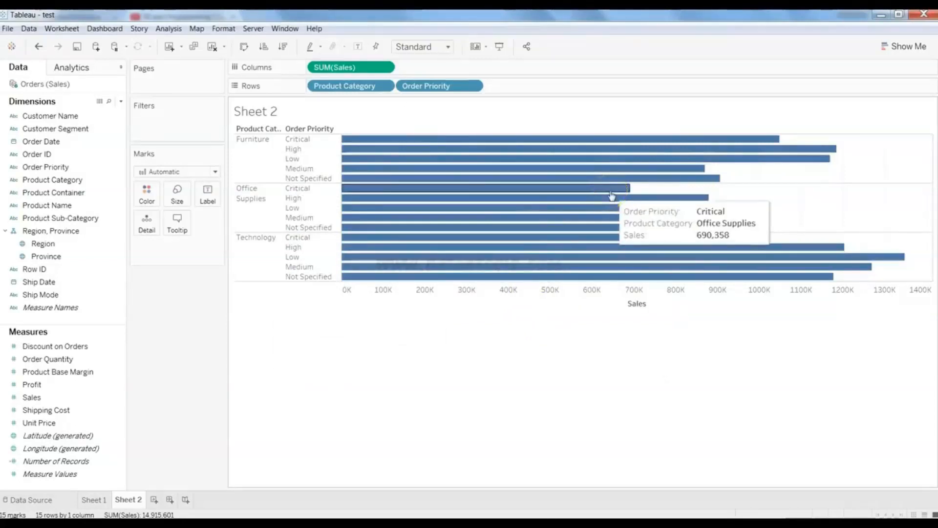
mouse_move(704, 202)
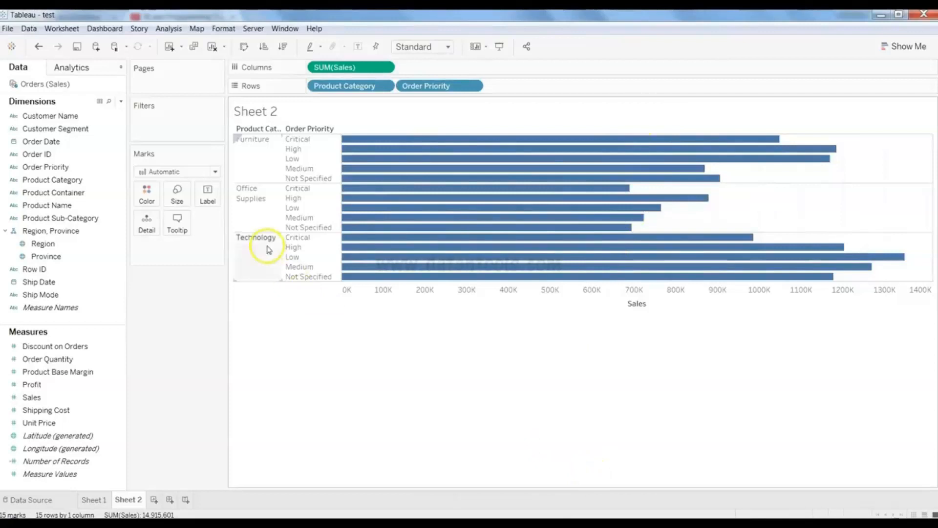
- Swap the rows and columns of the chart to make the Sales bars vertical
left_click(246, 51)
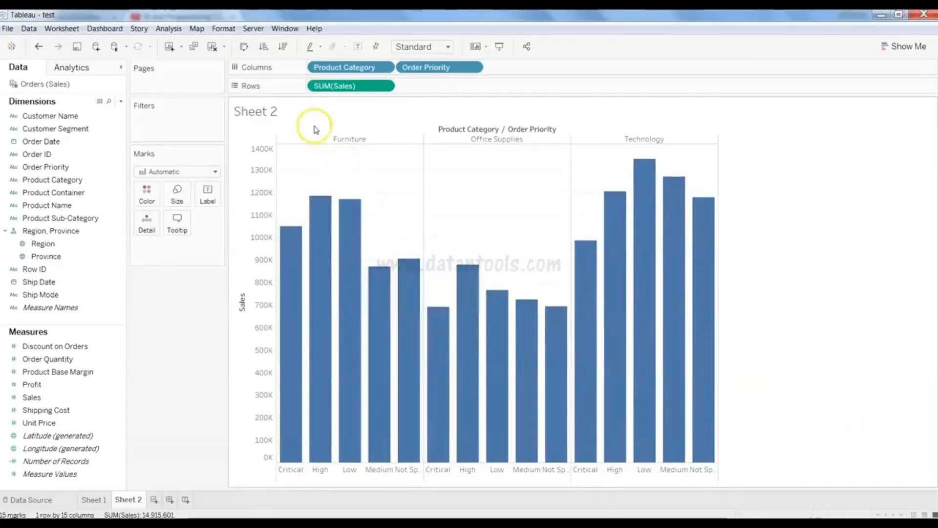
left_click(353, 142)
left_click(357, 130)
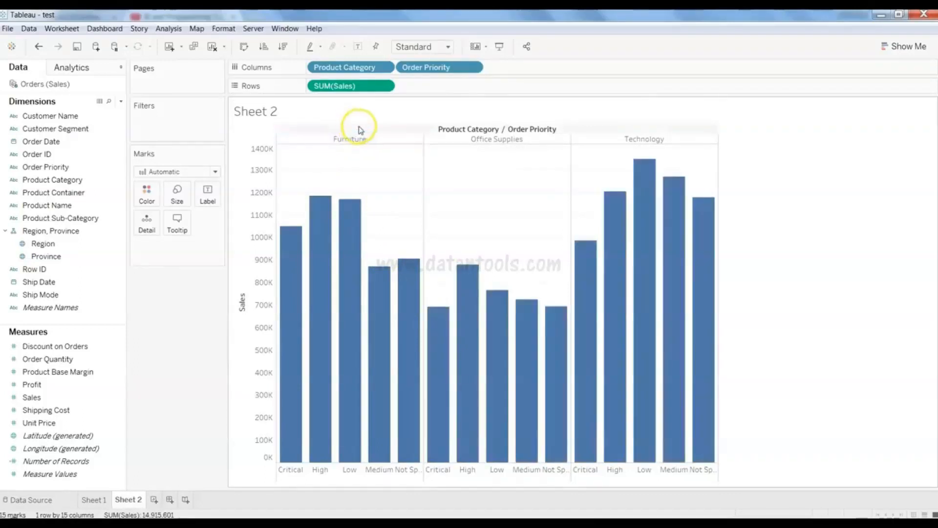
- Sort Order Priority ascending by Sales, and switch the sort to descending
left_click(267, 51)
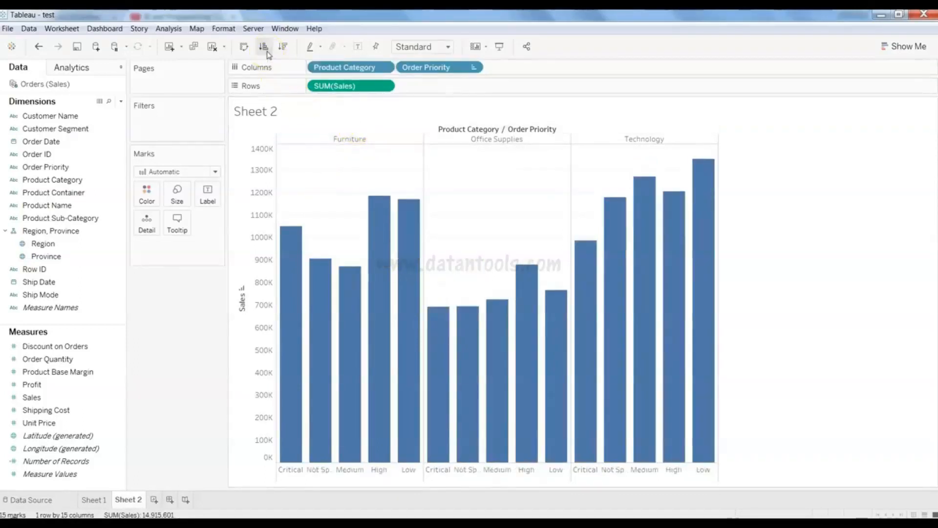
left_click(283, 49)
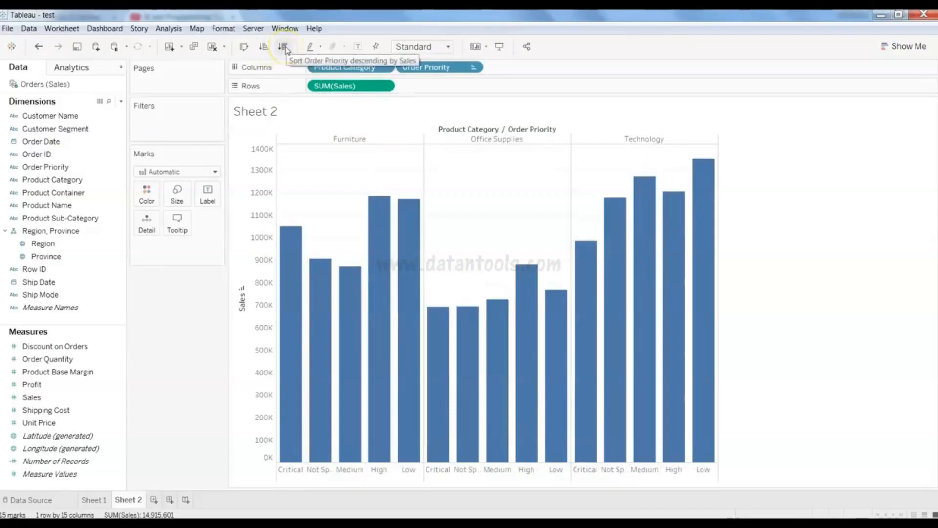
left_click(285, 48)
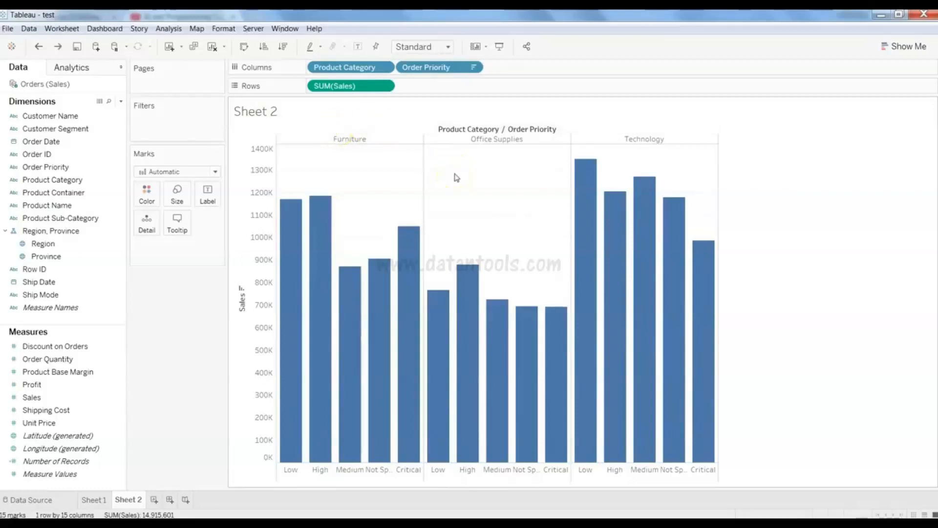
- Color the Sheet 2 Sales bars by the sum of Profit
left_click(355, 87)
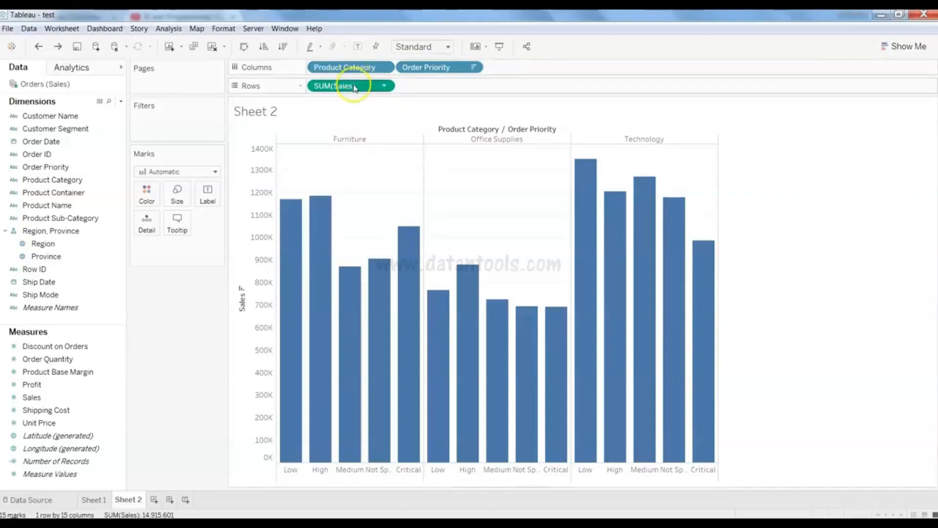
left_click(418, 70)
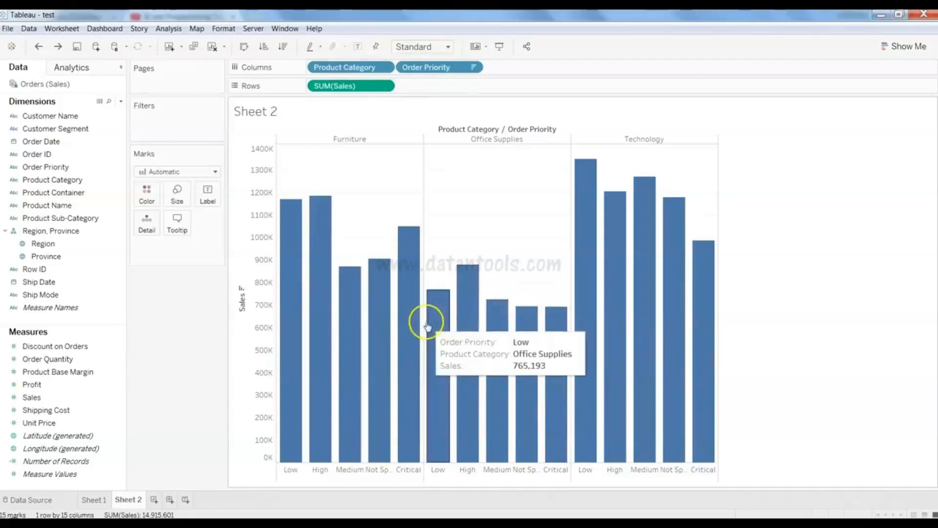
left_click(117, 372)
left_click(97, 358)
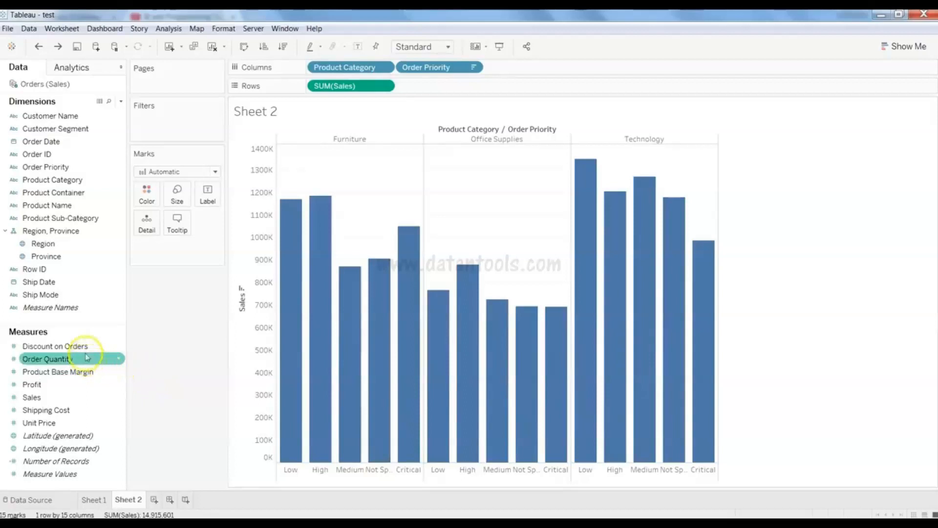
left_click(77, 384)
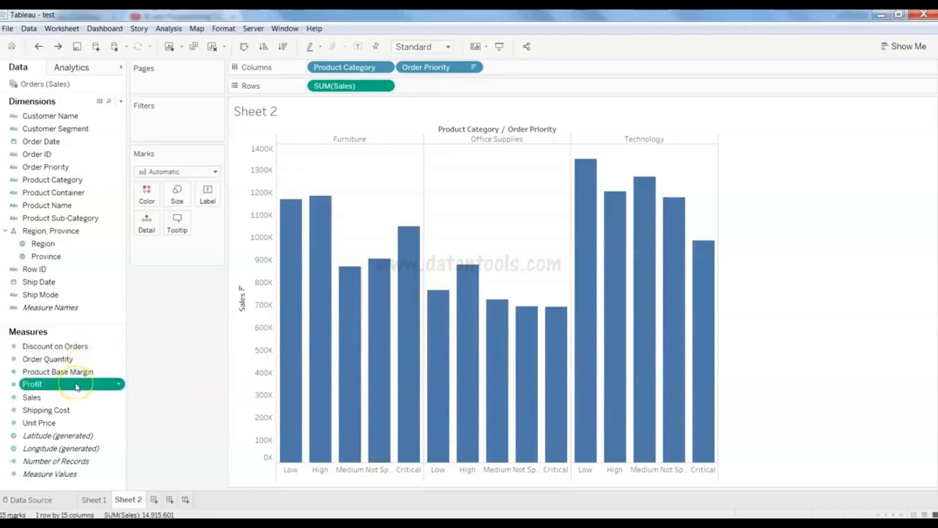
left_click(77, 385)
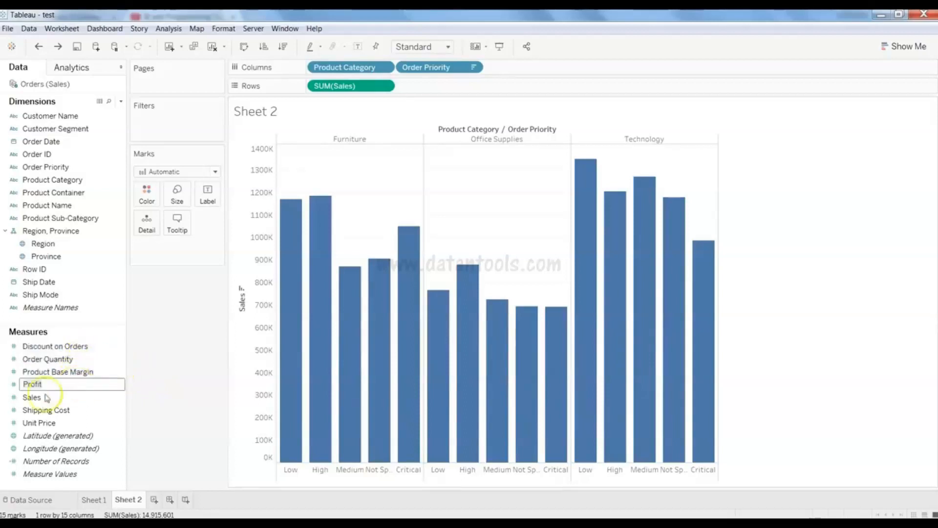
left_click(15, 386)
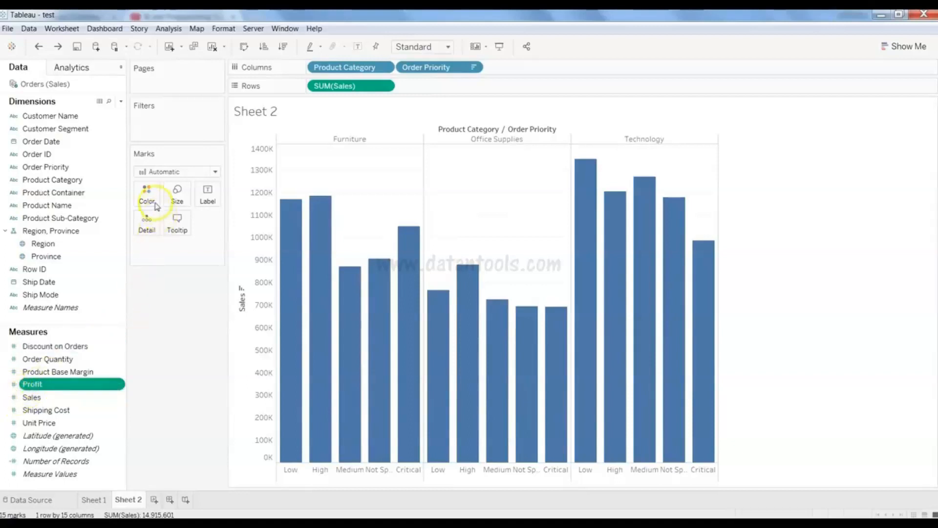
left_click_drag(105, 385, 148, 194)
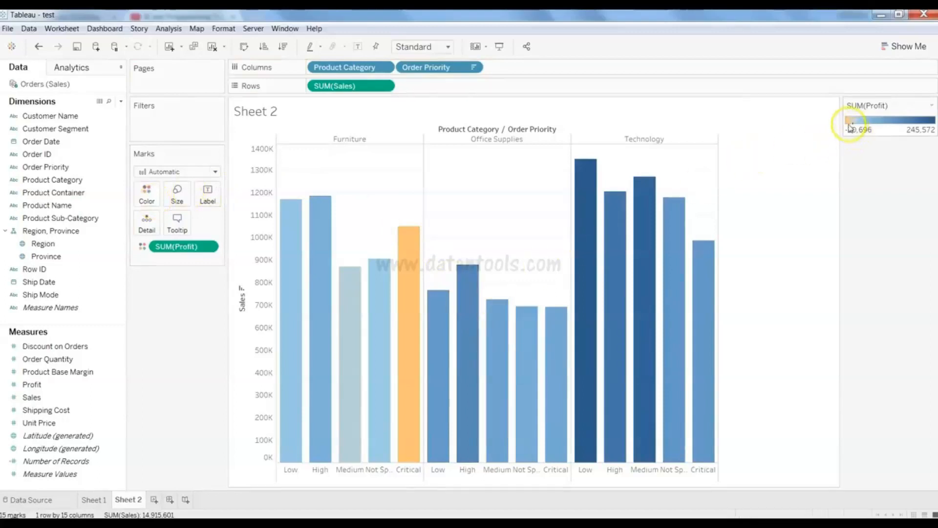
mouse_move(409, 315)
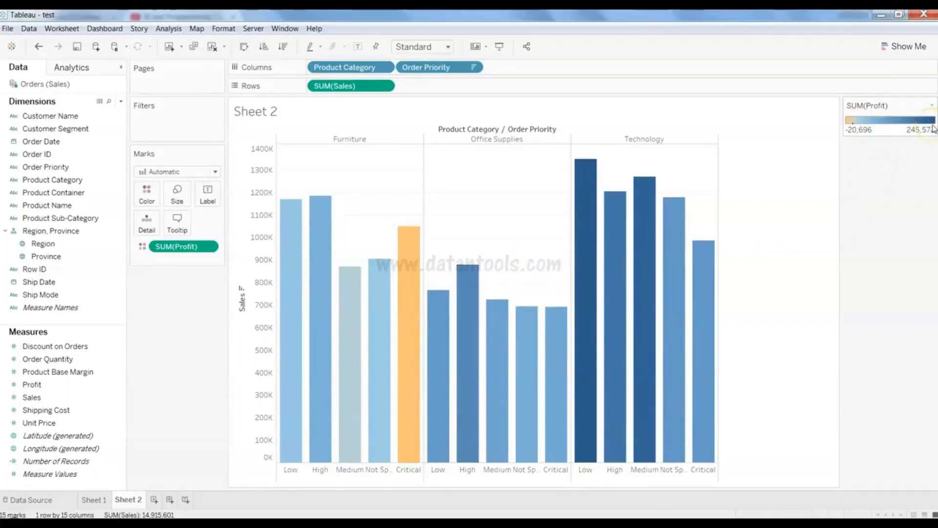
mouse_move(582, 254)
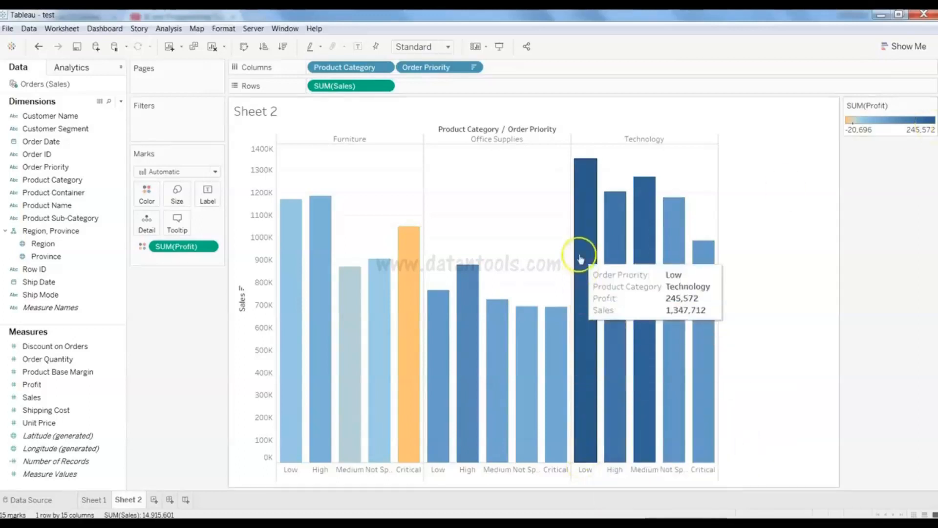
mouse_move(642, 244)
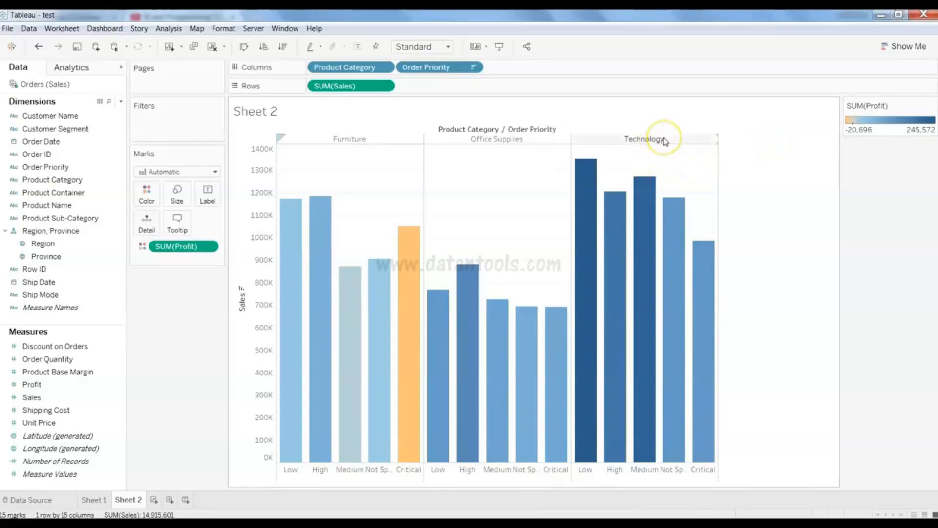
mouse_move(586, 306)
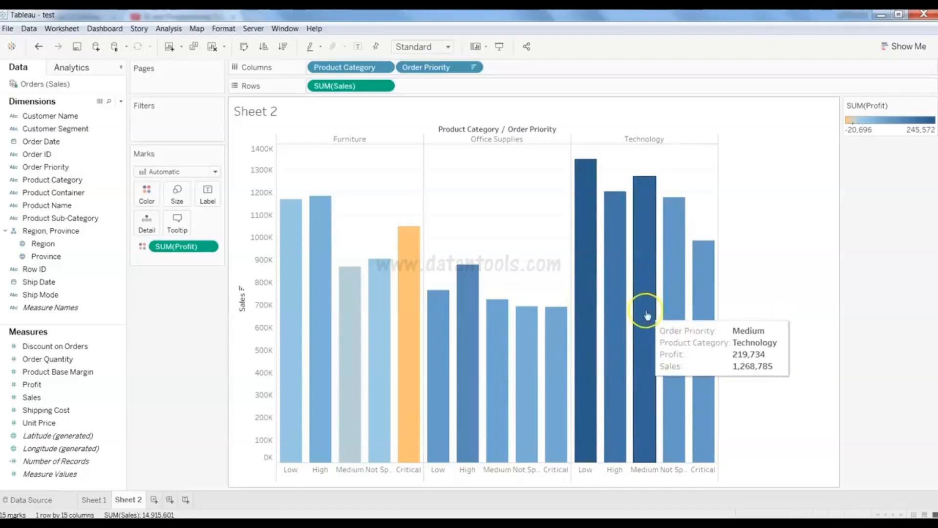
- Change the aggregation of Profit on the bar color to Average, and take Profit off the color encoding
left_click(209, 248)
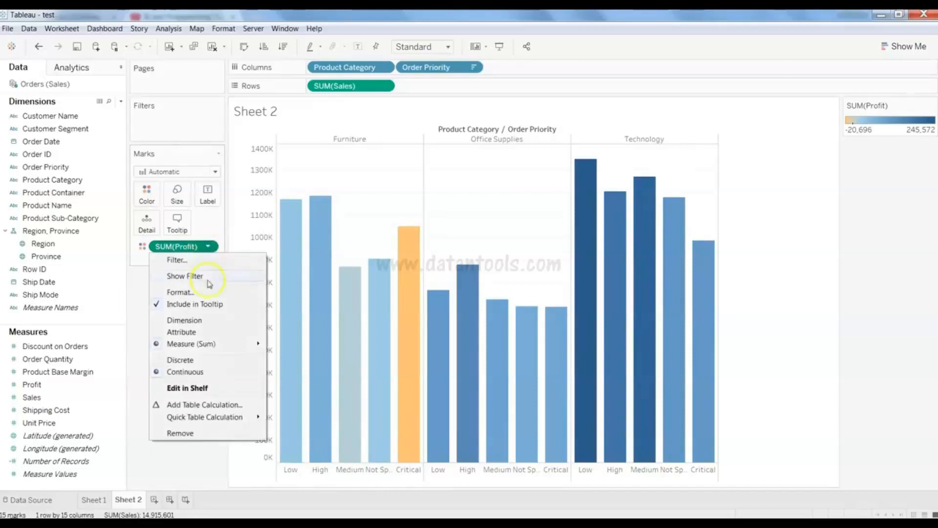
mouse_move(223, 351)
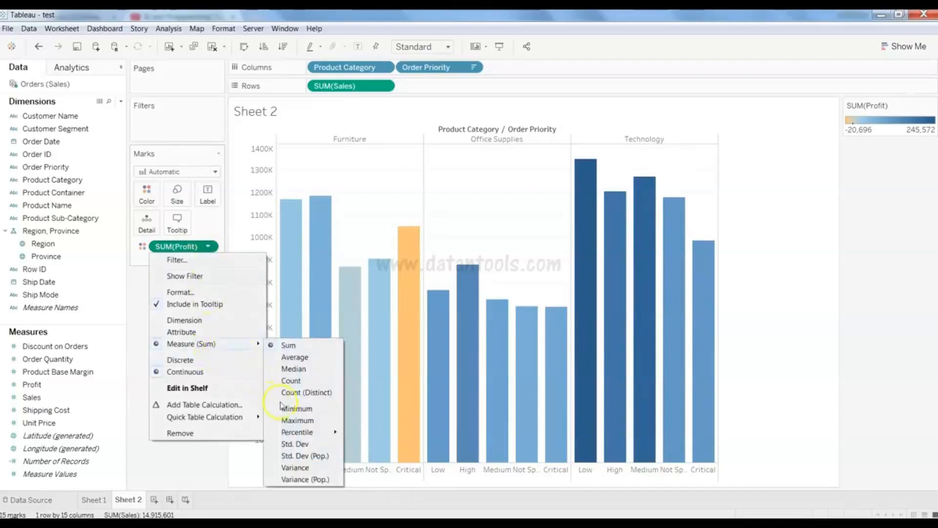
left_click(314, 362)
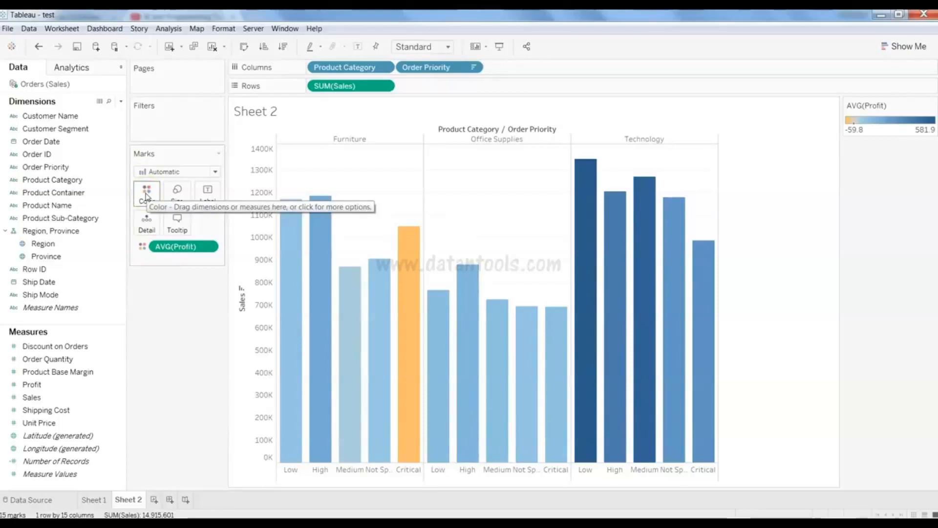
left_click_drag(174, 246, 57, 438)
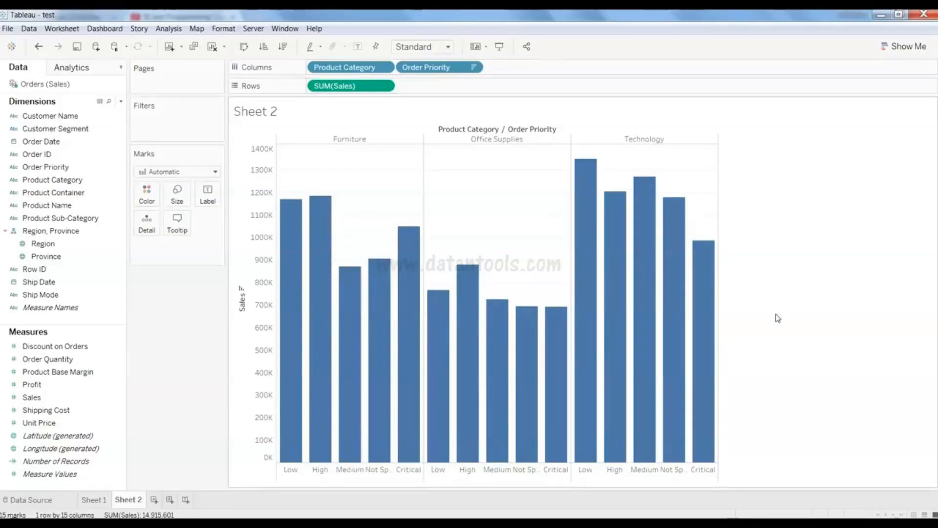
- Apply Profit, aggregated as a sum, to the color of the Sales bars again
left_click(90, 385)
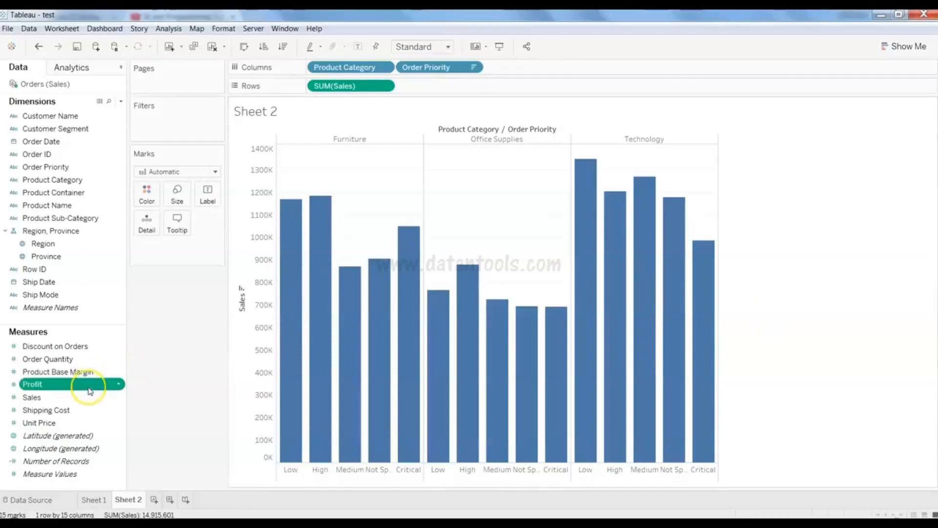
left_click_drag(89, 386, 148, 195)
mouse_move(404, 391)
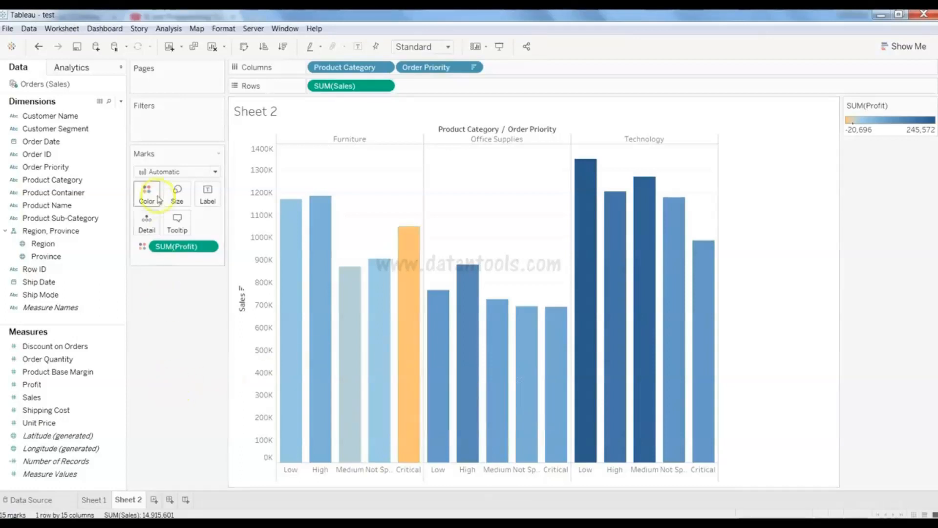
mouse_move(343, 274)
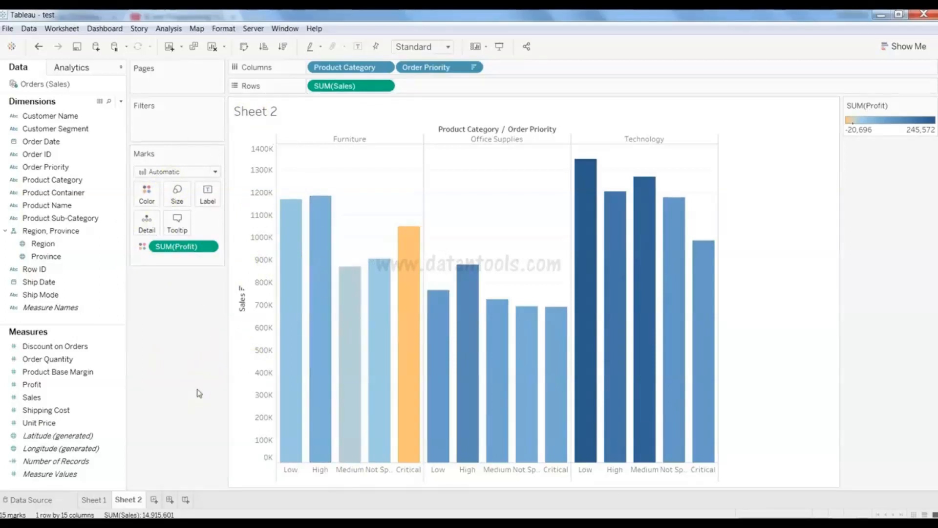
- Add a new blank worksheet and display Show Me with the field requirements for pie charts
left_click(154, 499)
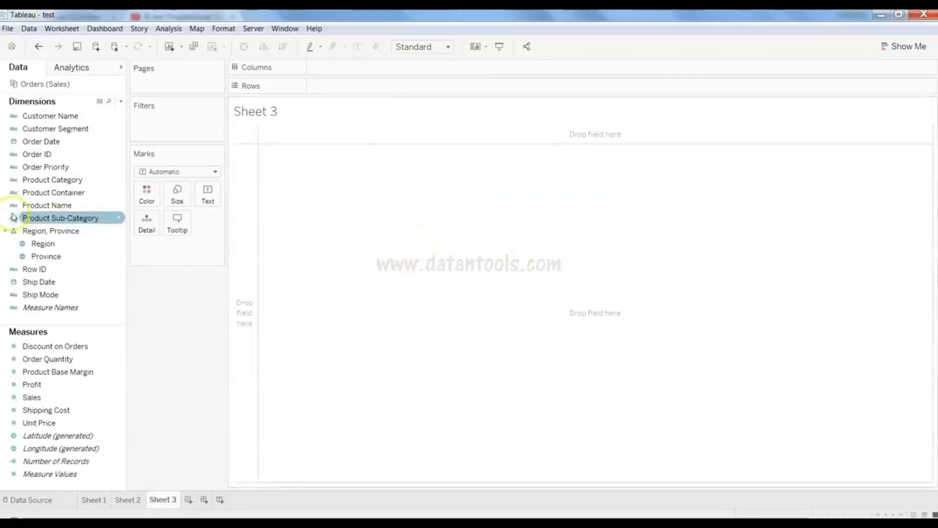
left_click(908, 47)
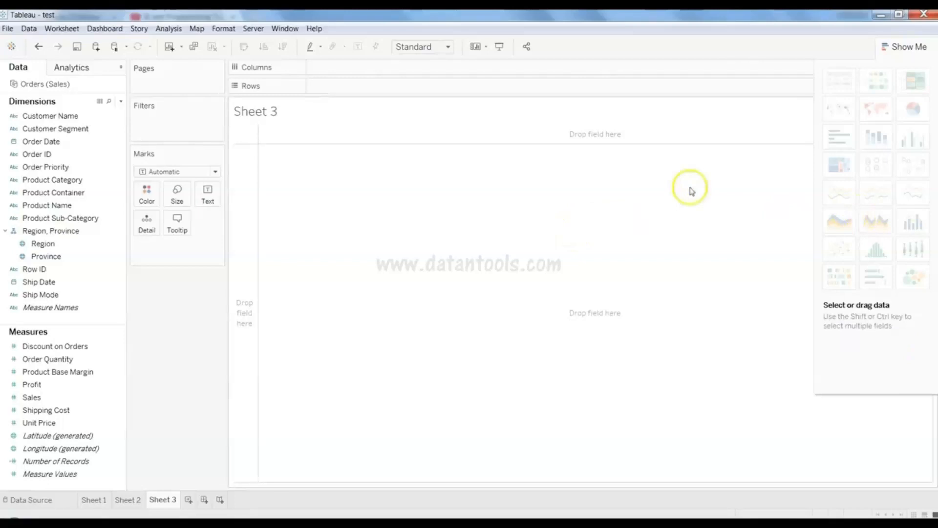
left_click(122, 158)
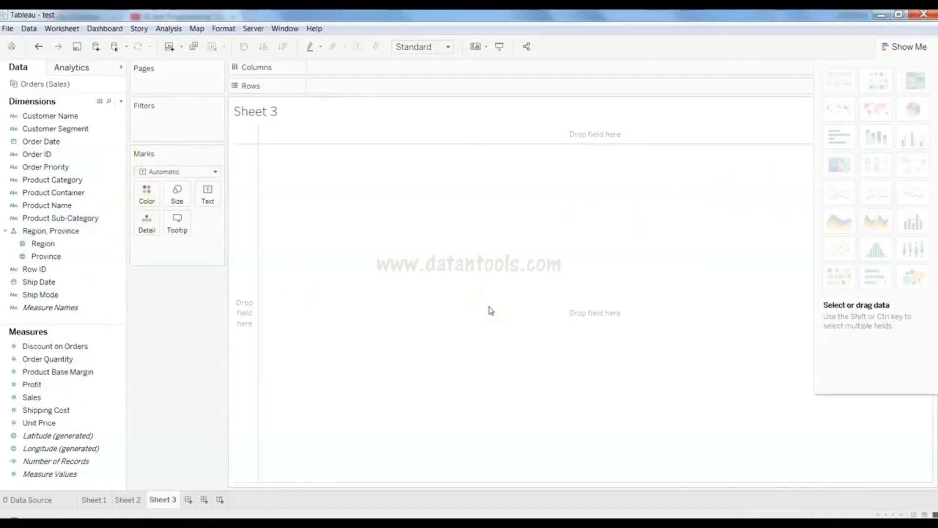
mouse_move(913, 116)
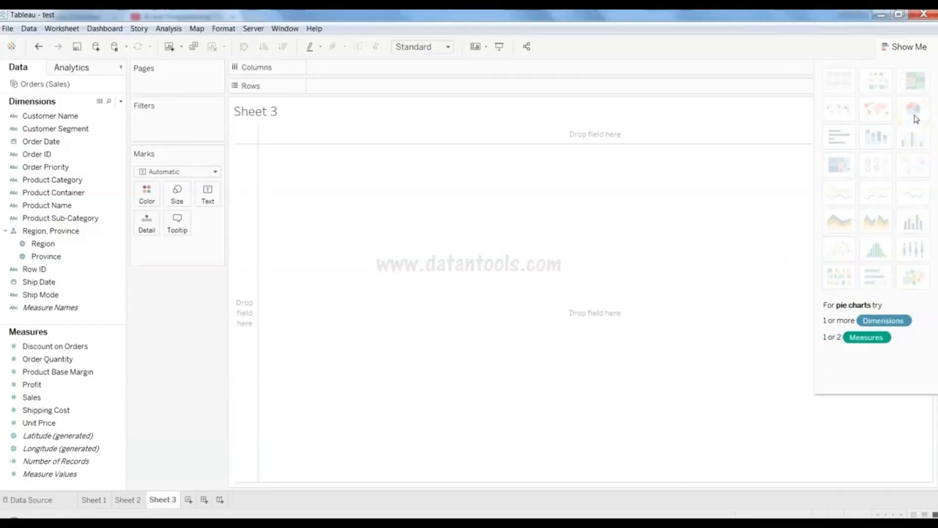
- Select Customer Segment together with Sales and review the chart types Show Me offers for them
left_click(90, 181)
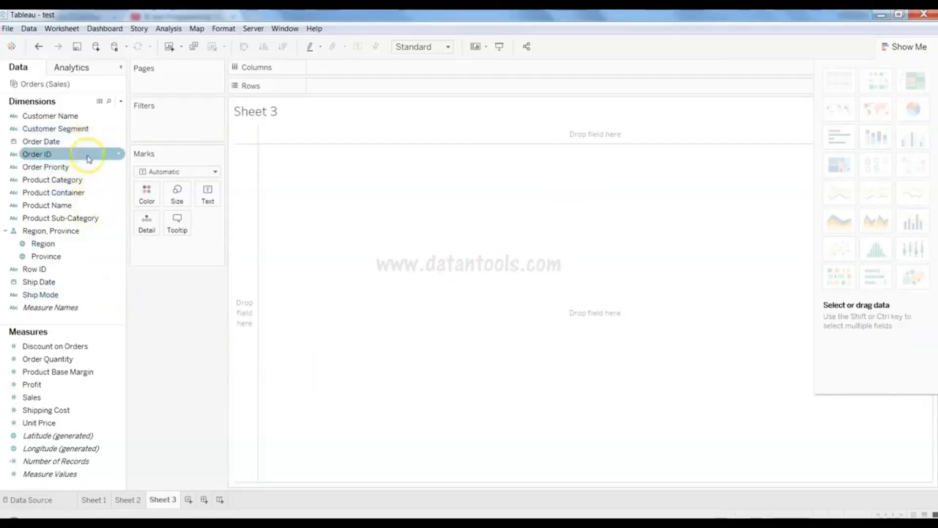
left_click(87, 129)
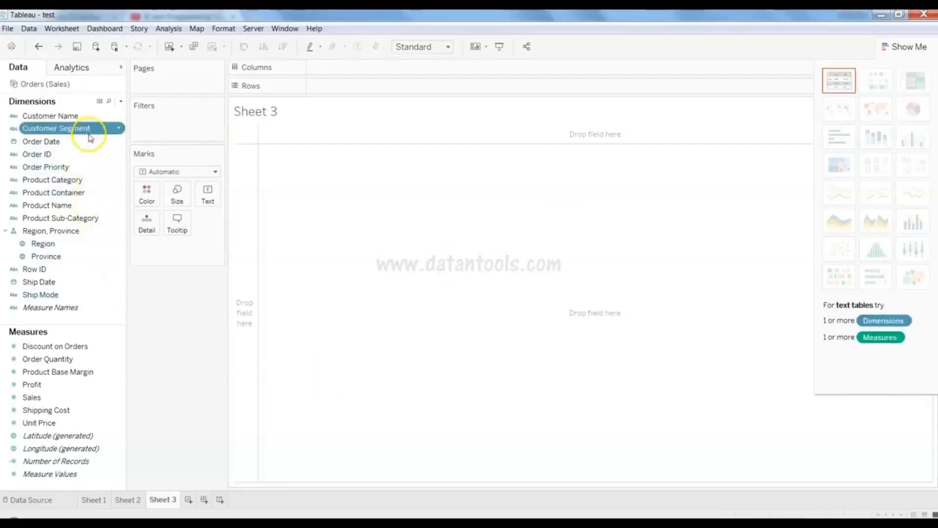
left_click(70, 397, "ctrl")
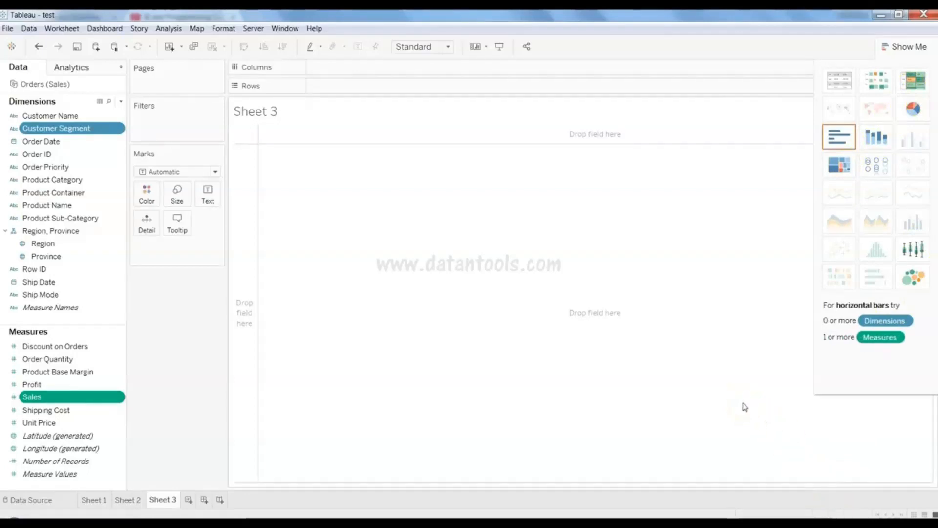
left_click(714, 253)
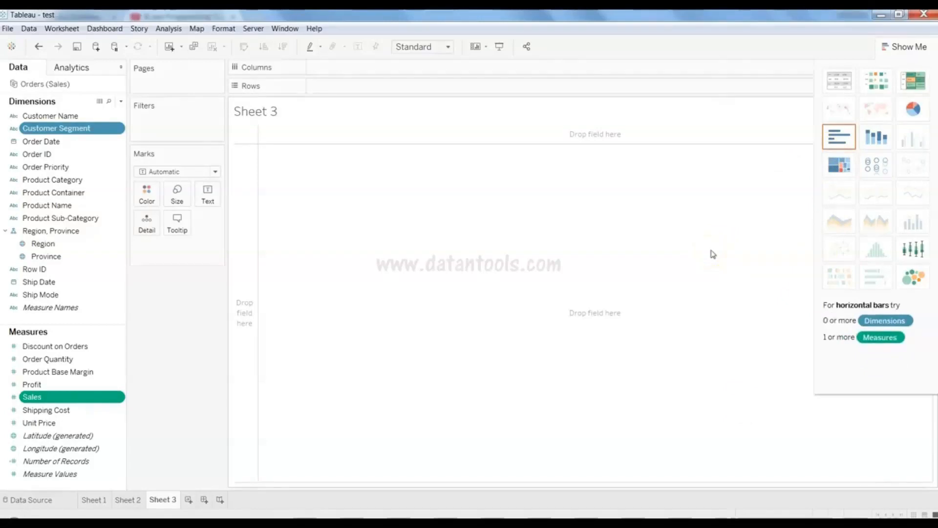
left_click(914, 47)
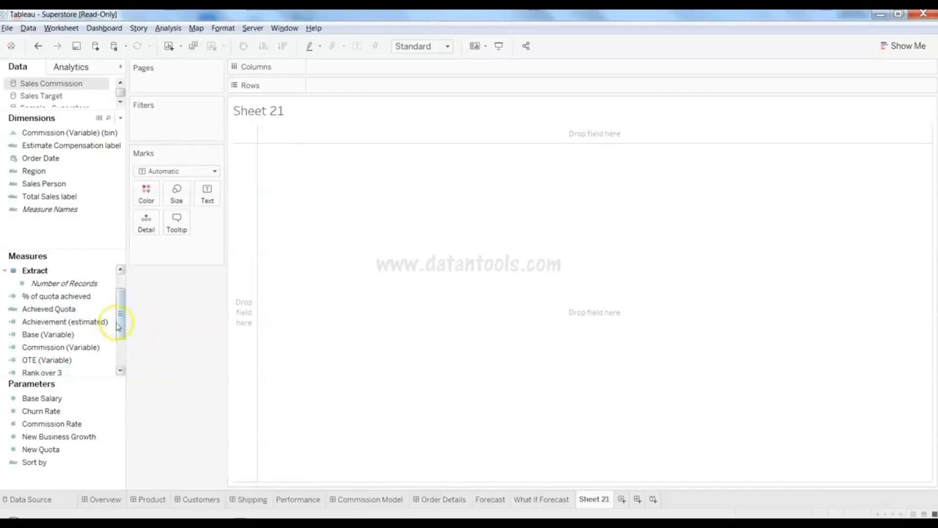
- Build a horizontal bar chart of Commission (Variable) by Sales Person on Sheet 21 of the Superstore workbook using Show Me
left_click(98, 366)
left_click(91, 352)
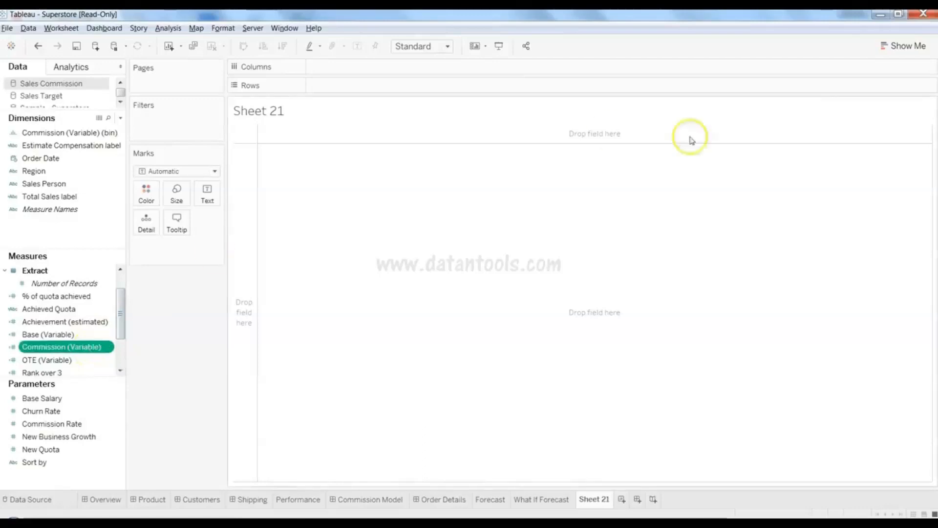
left_click(71, 183)
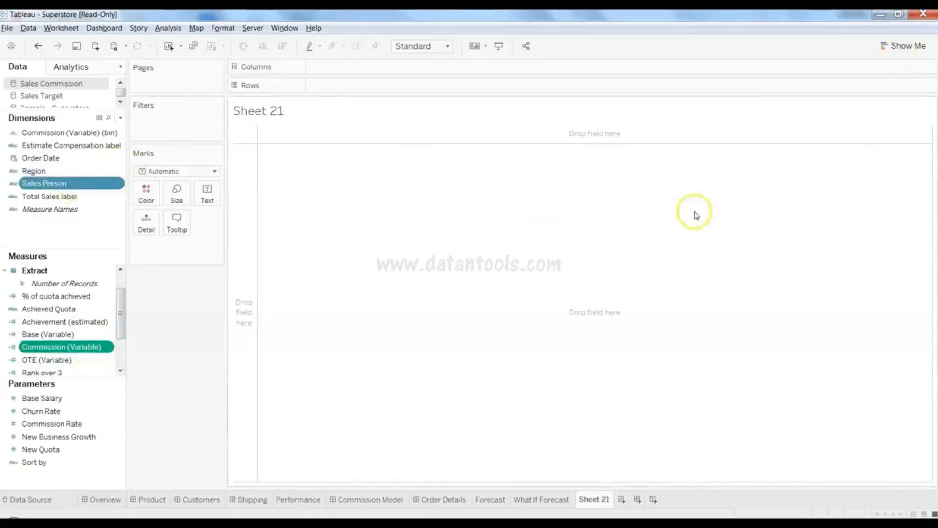
left_click(902, 48)
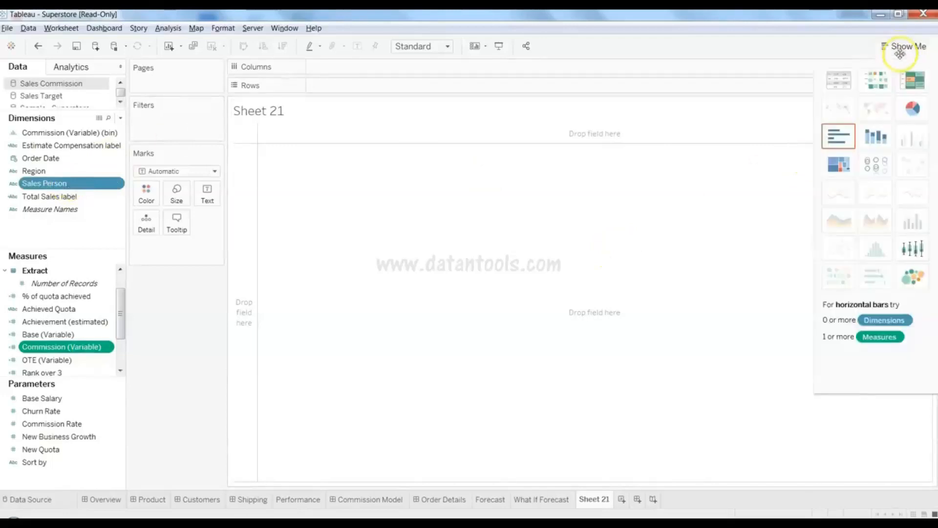
left_click(838, 141)
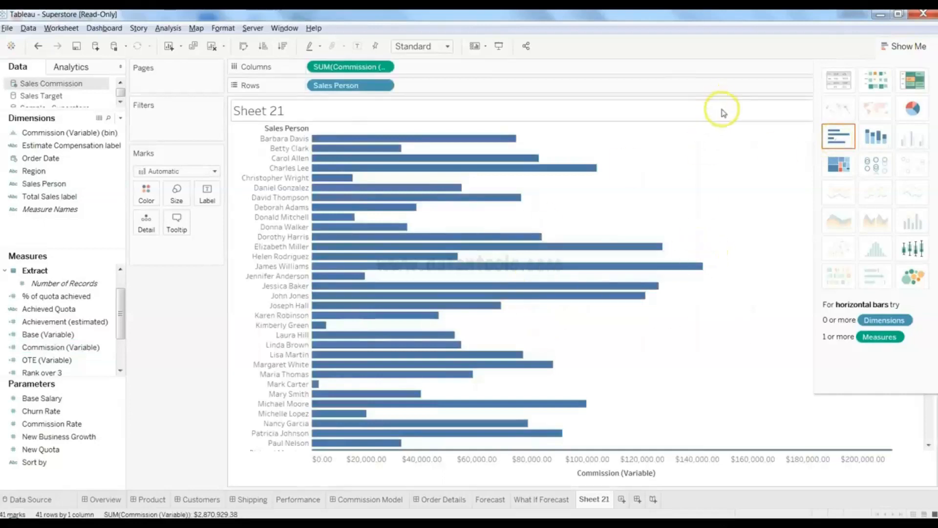
left_click(905, 46)
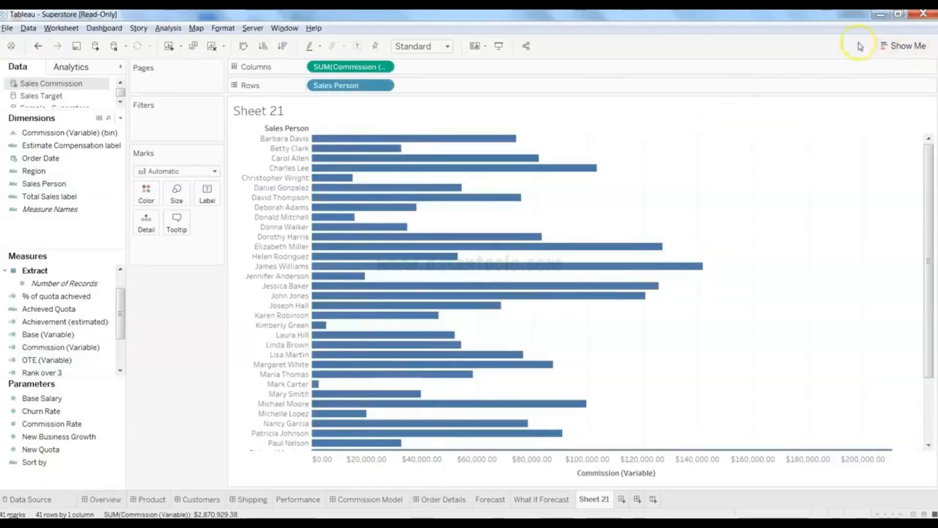
mouse_move(423, 299)
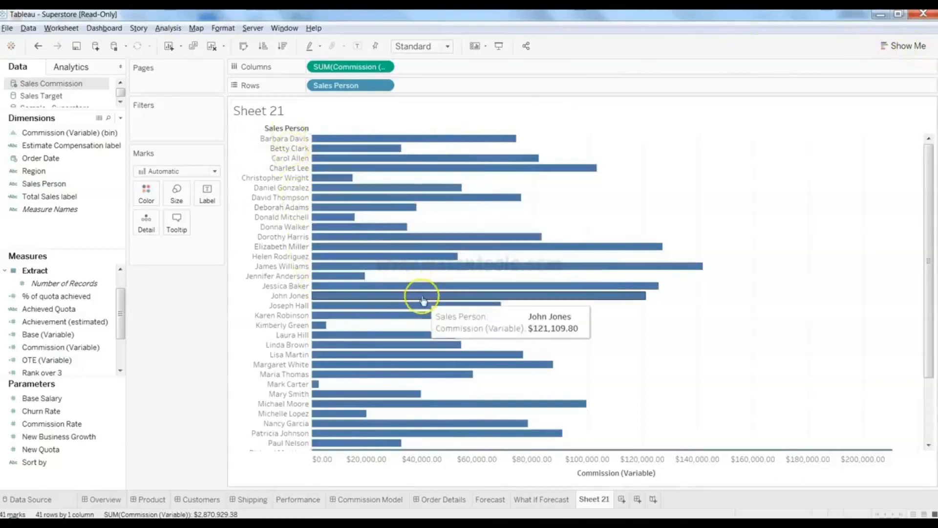
mouse_move(405, 318)
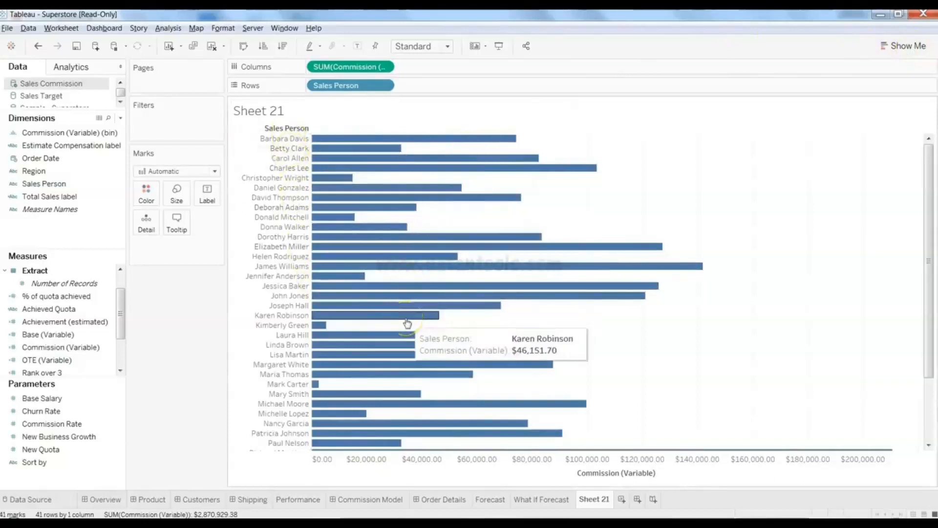
mouse_move(416, 207)
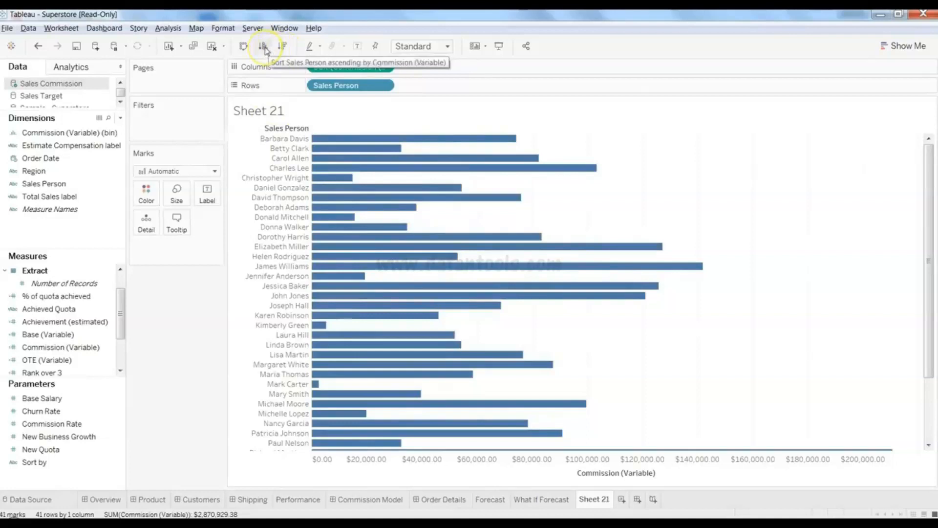
- Sort the Sales Person bars in descending order of Commission (Variable) and check both ends of the list
left_click(283, 48)
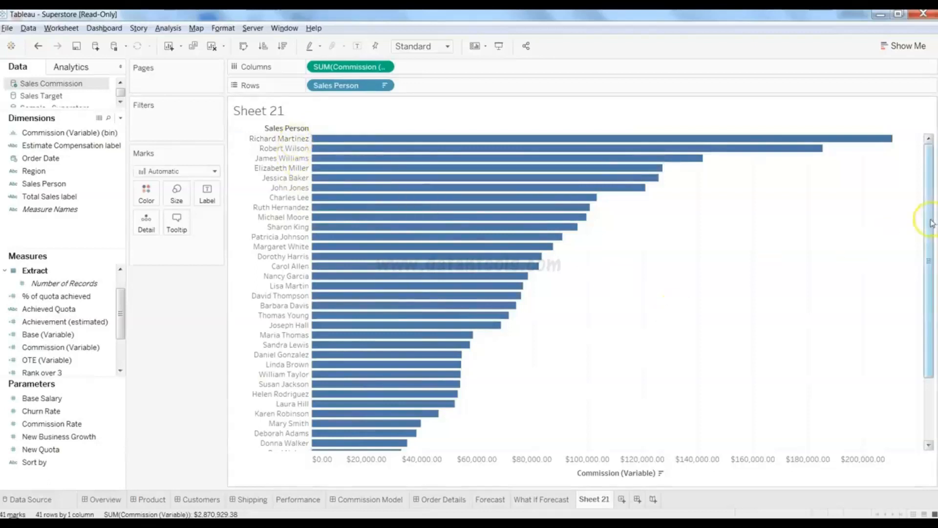
left_click_drag(928, 214, 928, 277)
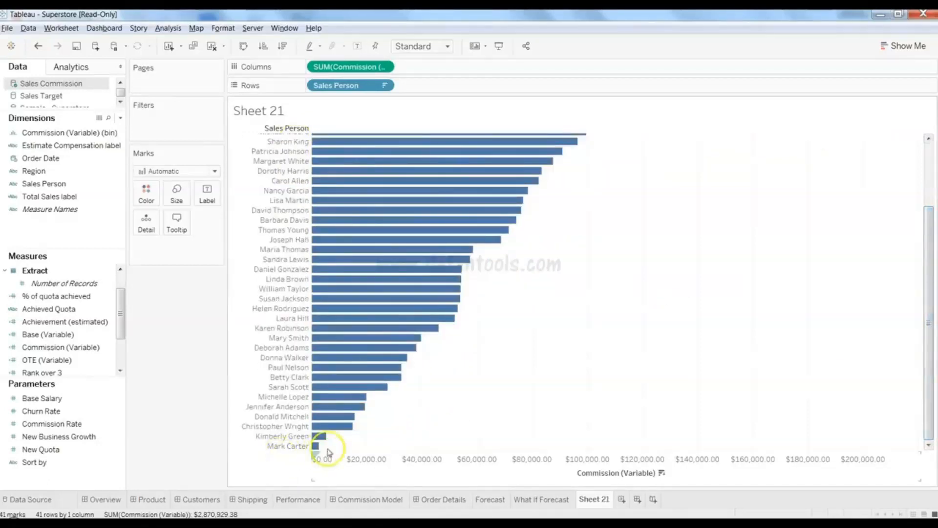
left_click_drag(928, 215, 928, 138)
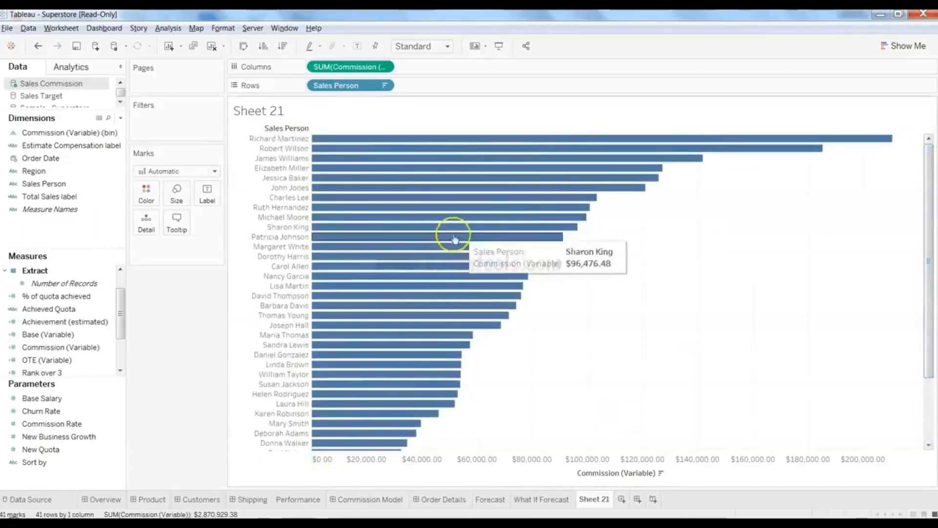
mouse_move(402, 228)
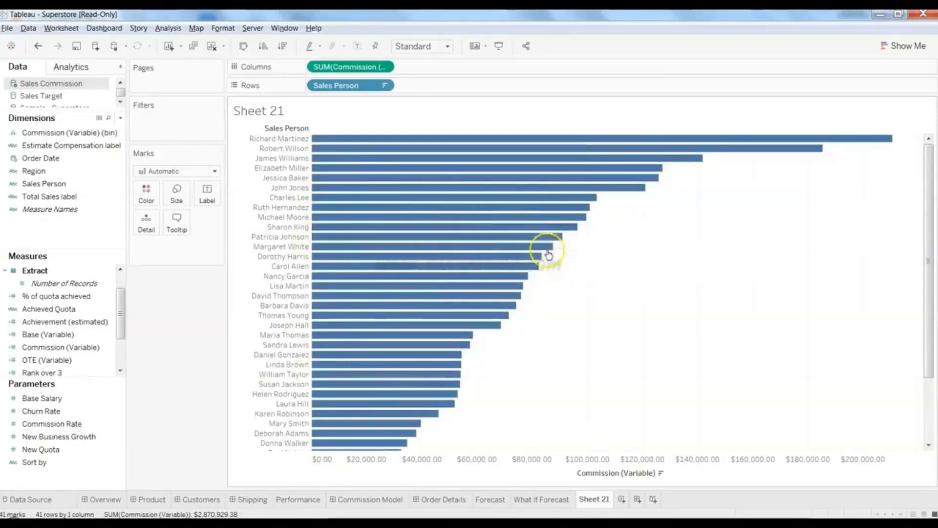
mouse_move(337, 164)
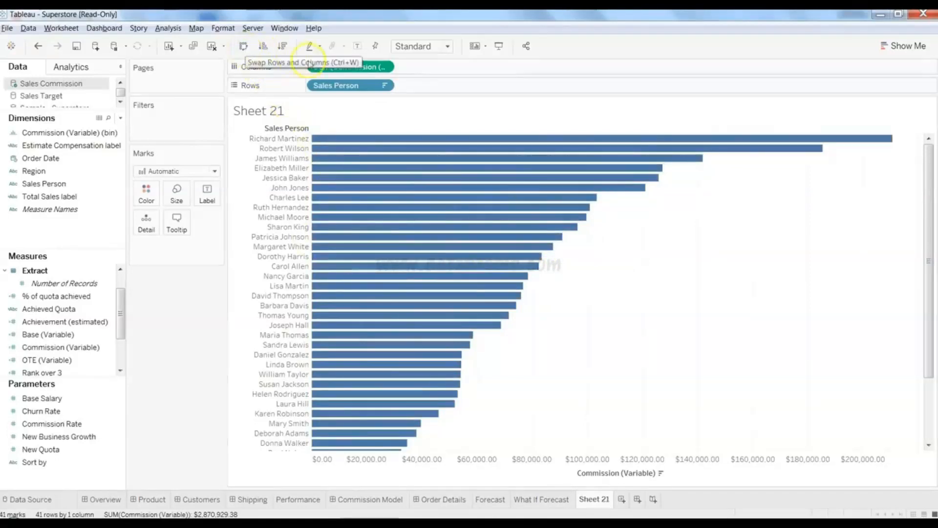
- Swap rows and columns so the commission chart shows vertical bars with Sales Person along the columns
left_click(331, 92)
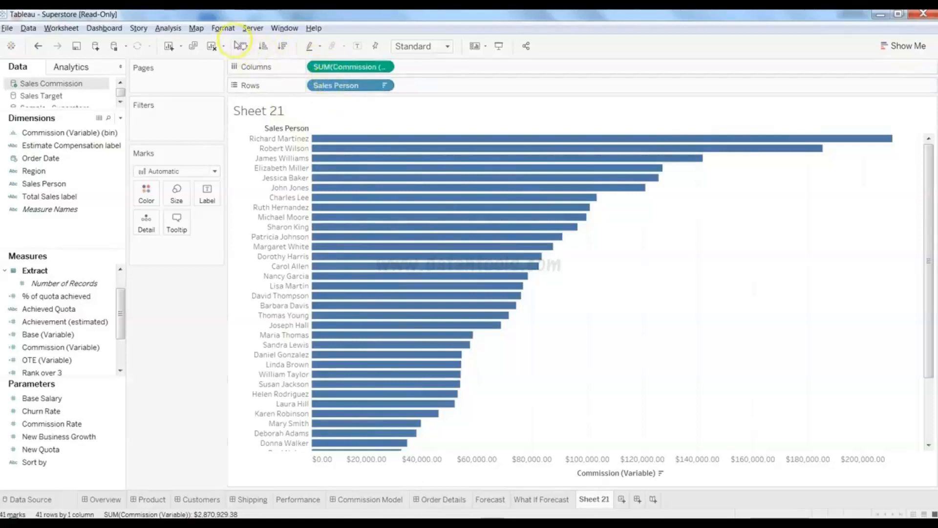
left_click(244, 47)
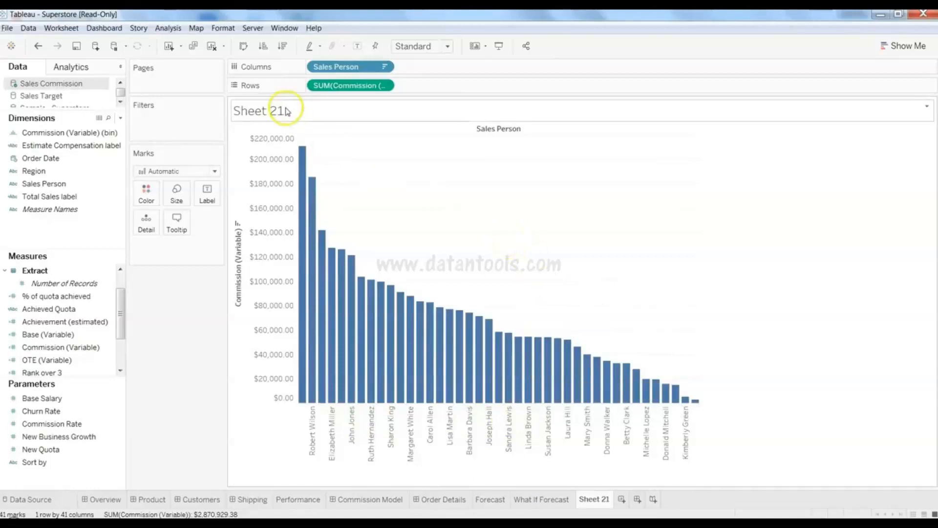
mouse_move(376, 290)
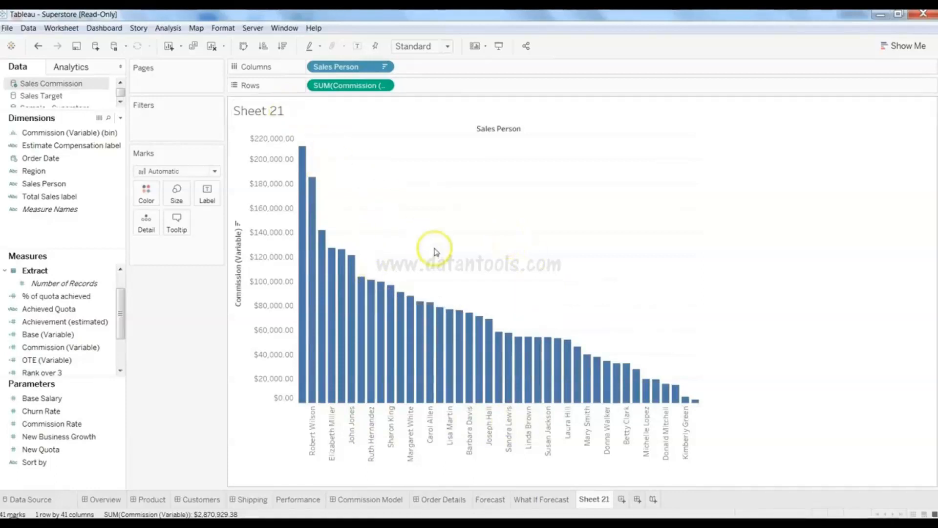
left_click(244, 46)
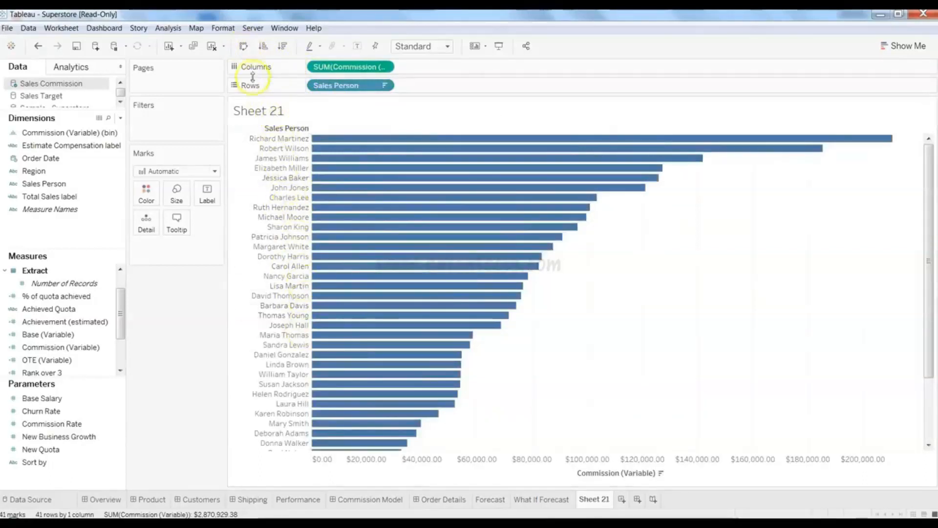
left_click(244, 46)
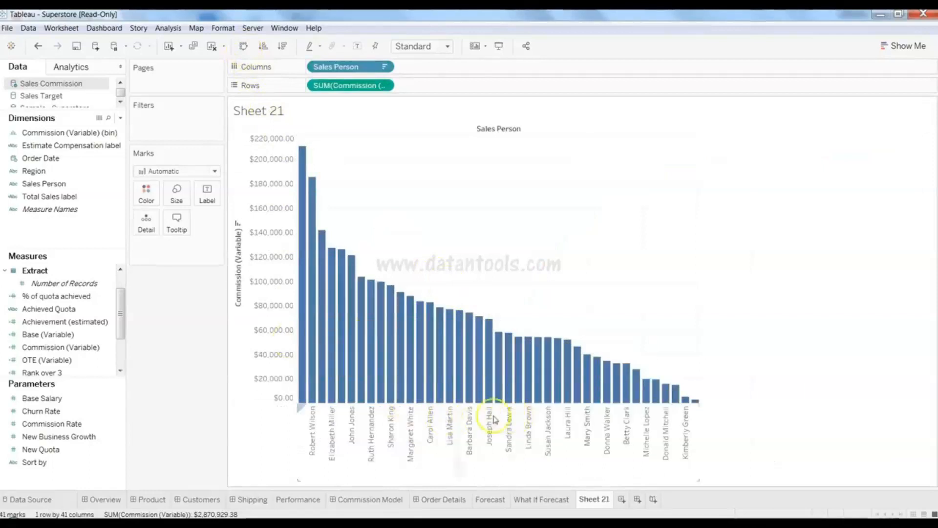
mouse_move(629, 389)
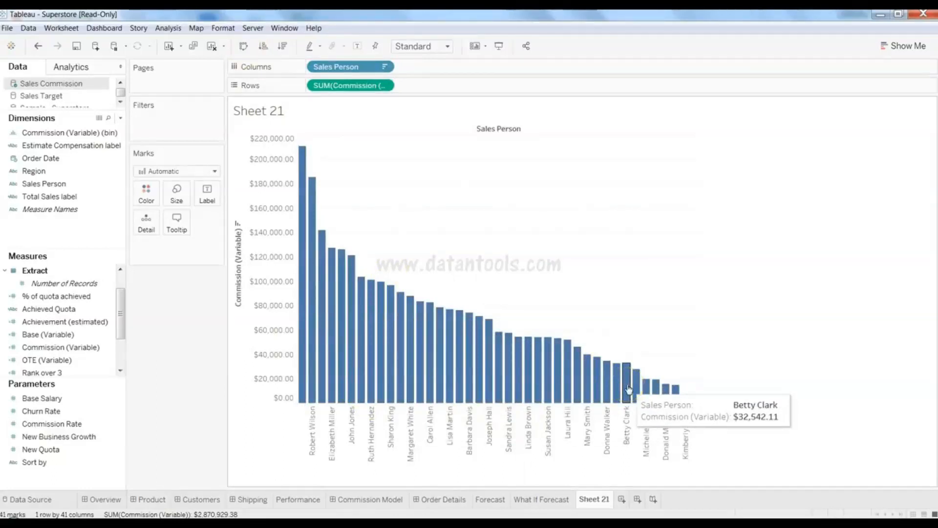
left_click(516, 247)
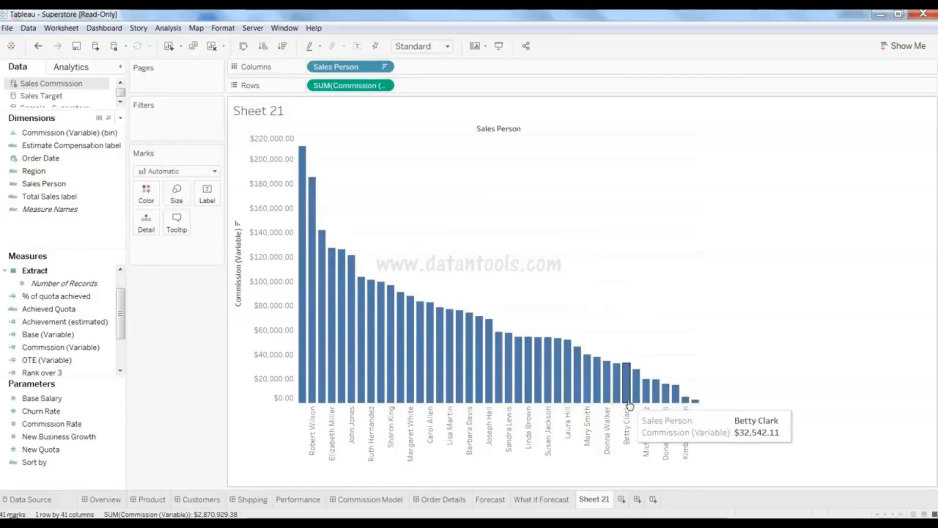
- Color the commission bars by Base (Variable), aggregated as a sum
left_click(66, 334)
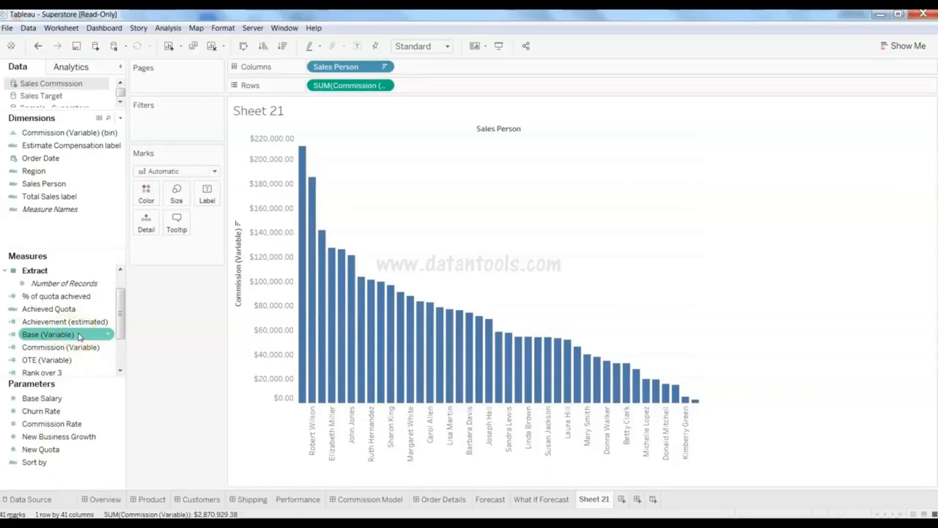
mouse_move(354, 327)
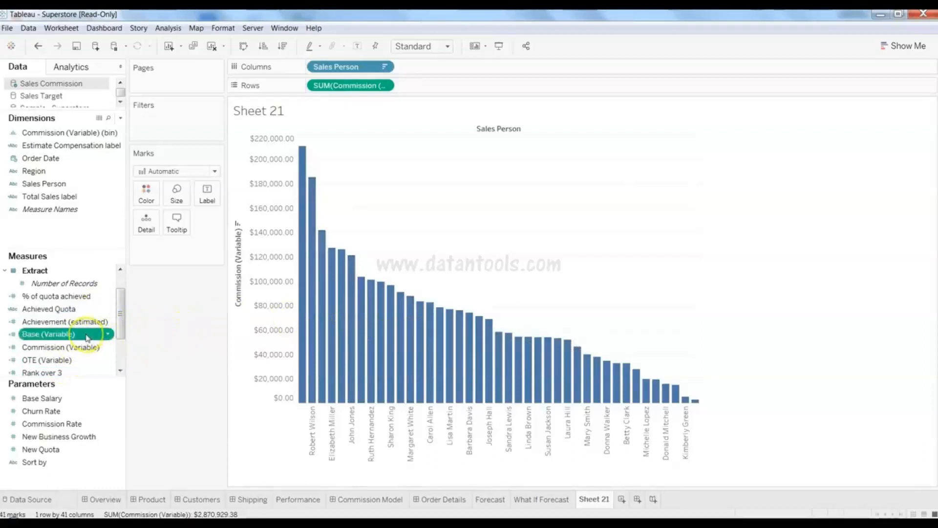
left_click_drag(86, 336, 155, 200)
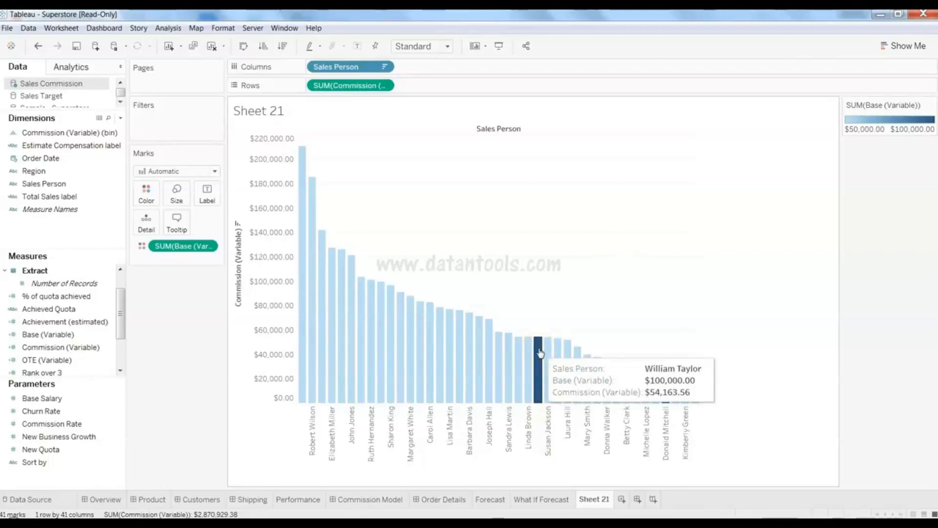
- Examine individual sales persons' bars to compare their Base (Variable) and Commission (Variable) values
left_click(353, 259)
left_click(490, 367)
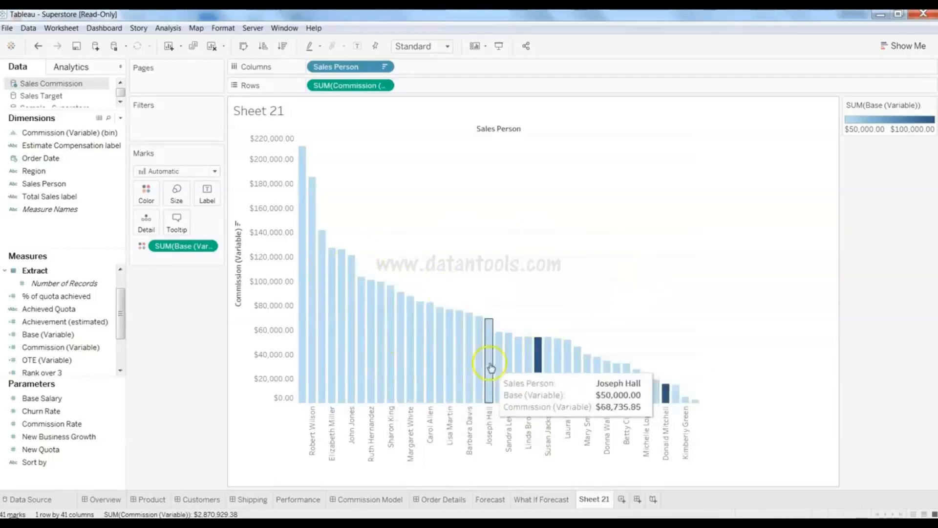
left_click(481, 373)
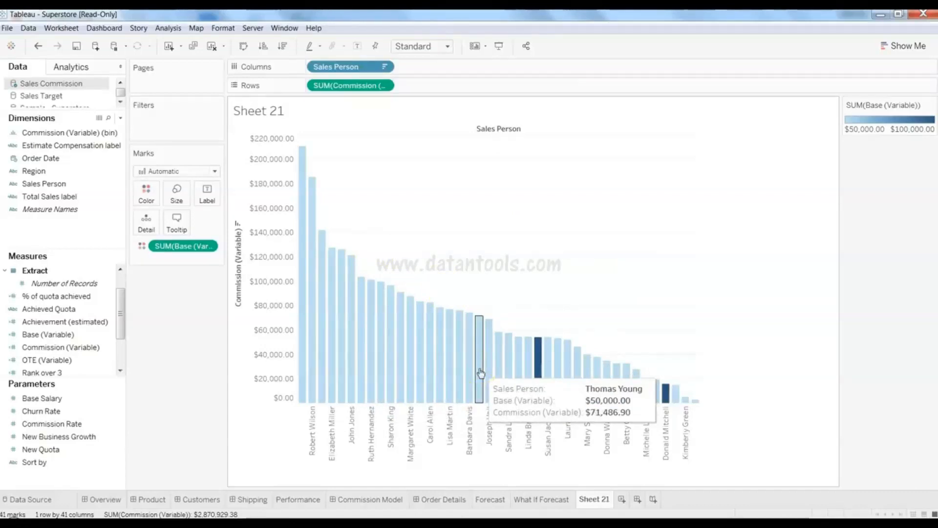
left_click(593, 294)
left_click(640, 424)
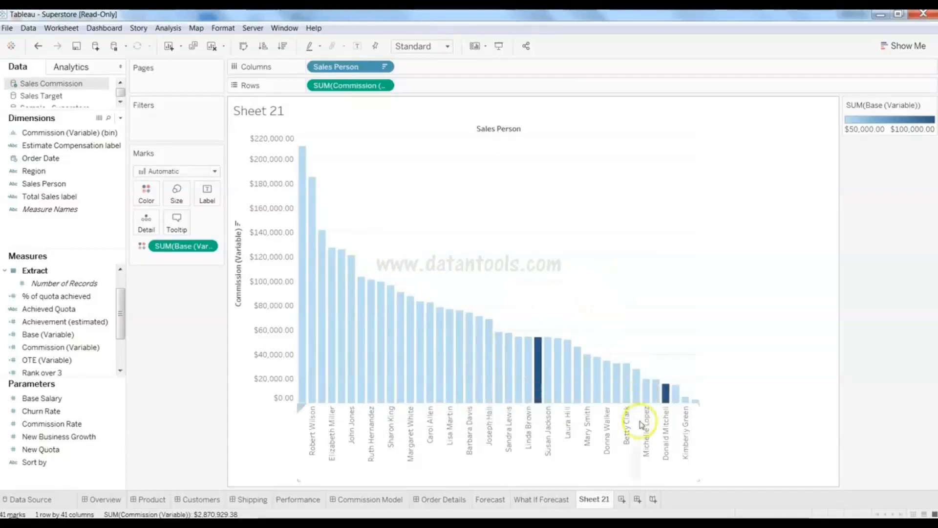
left_click(79, 375)
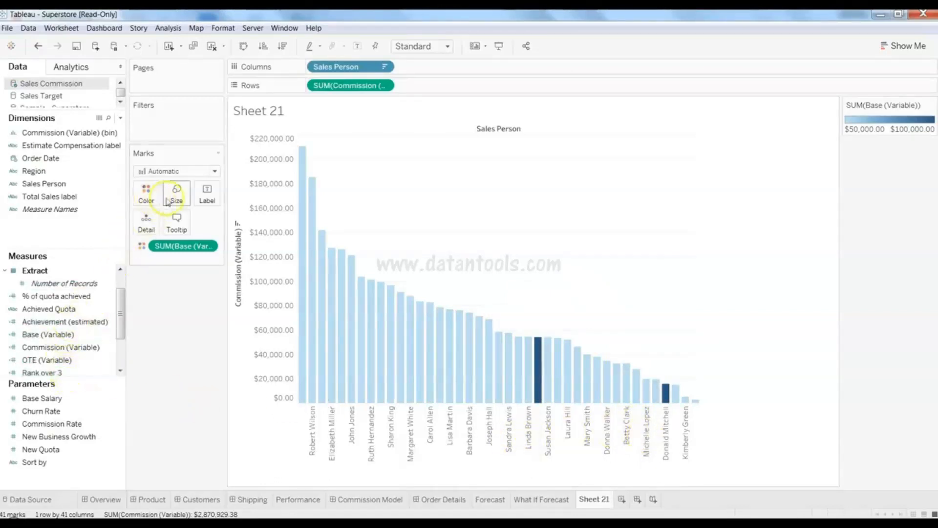
mouse_move(315, 332)
mouse_move(471, 396)
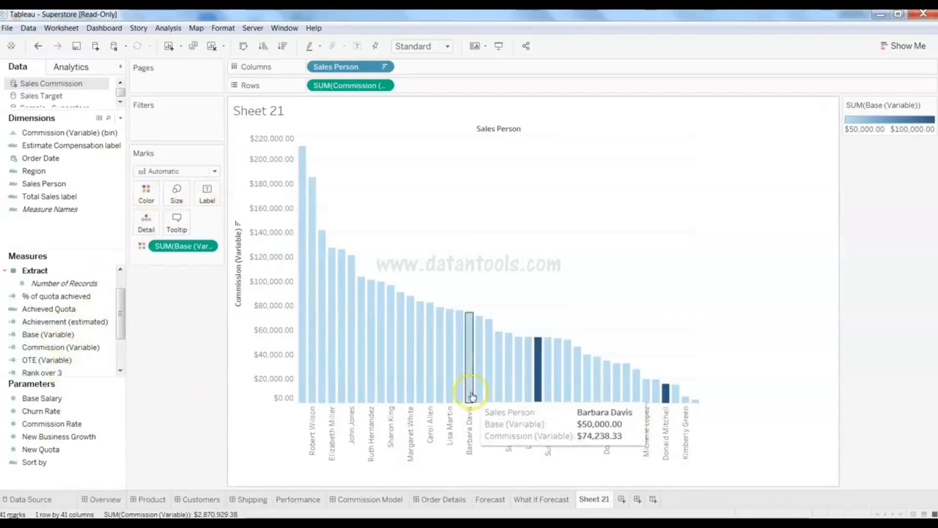
mouse_move(538, 400)
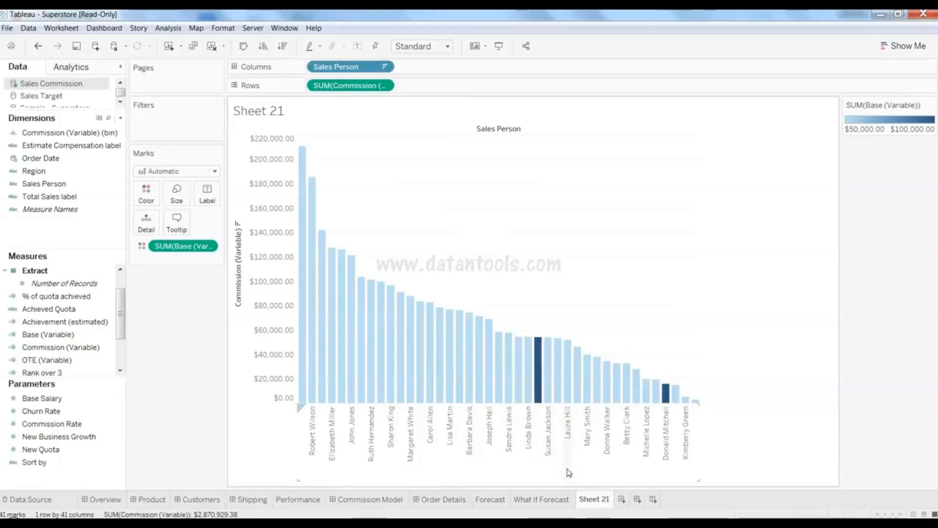
left_click(450, 407)
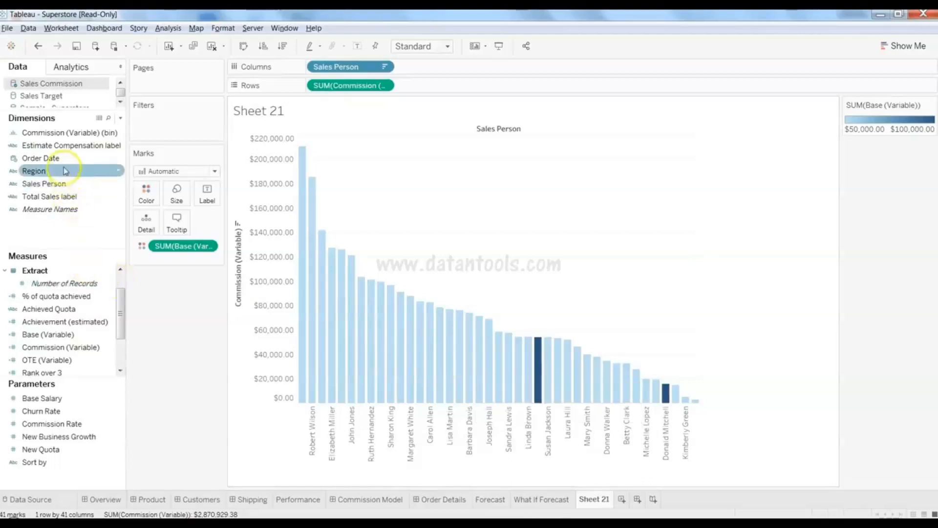
- Group the bars by Region ahead of Sales Person in the columns and remove Base (Variable) from the color encoding
left_click_drag(65, 171, 311, 71)
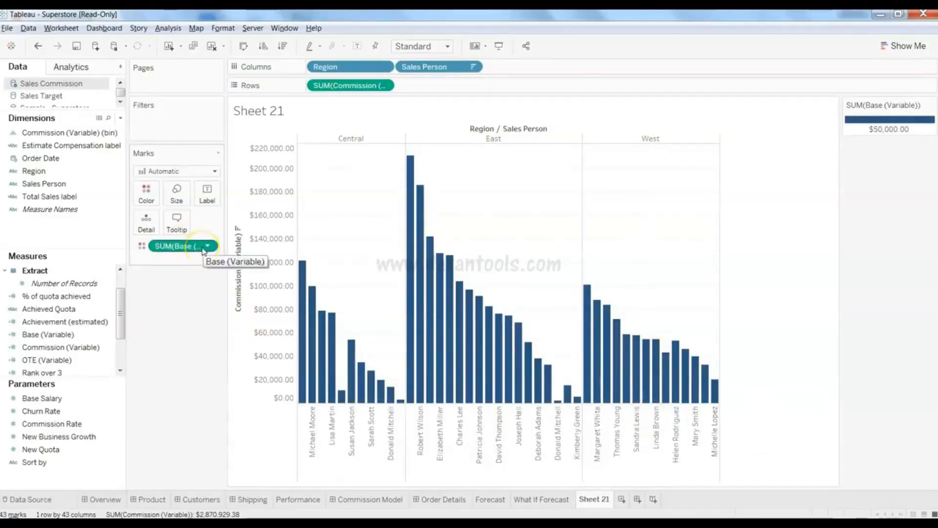
left_click_drag(204, 251, 74, 346)
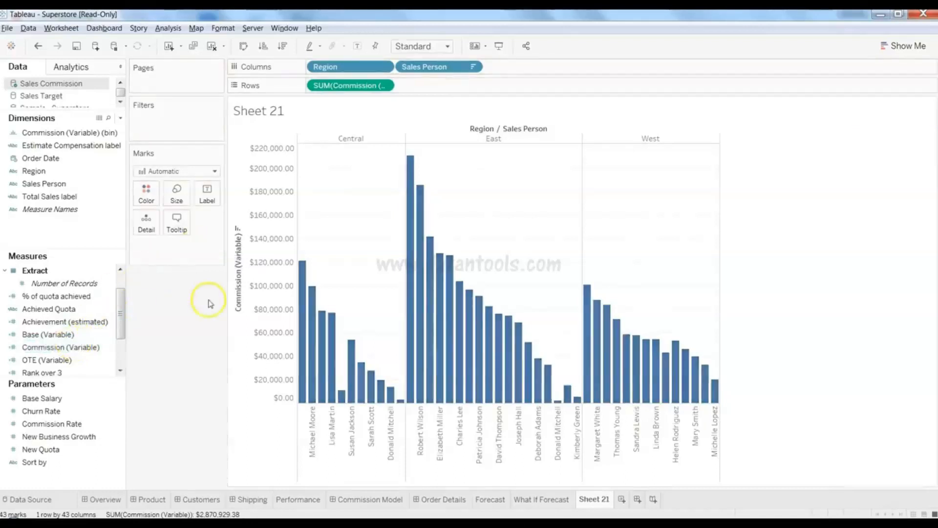
- Color the commission bars by Achieved Quota
left_click(86, 312)
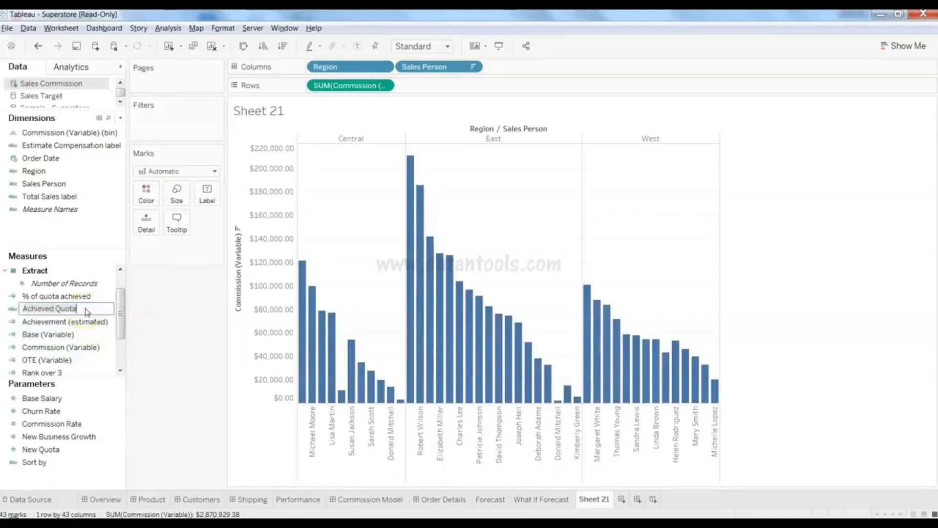
left_click(12, 315)
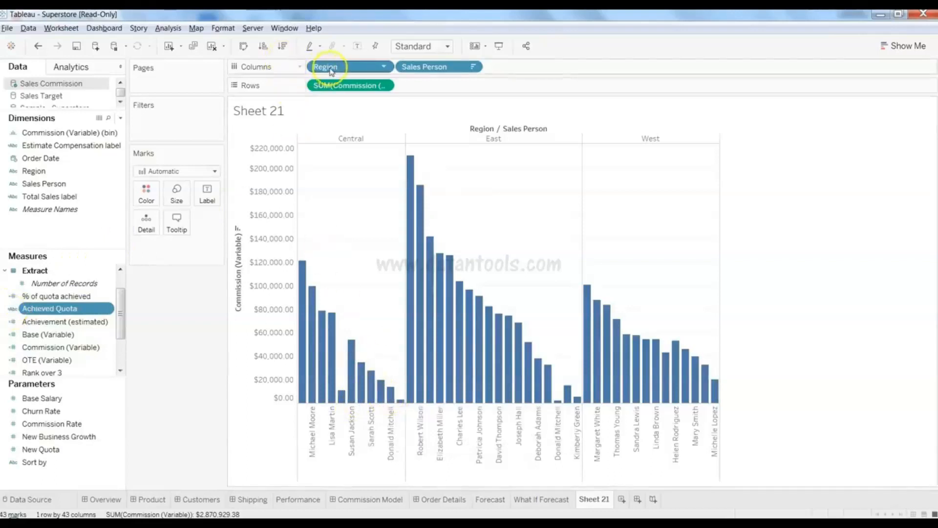
mouse_move(504, 327)
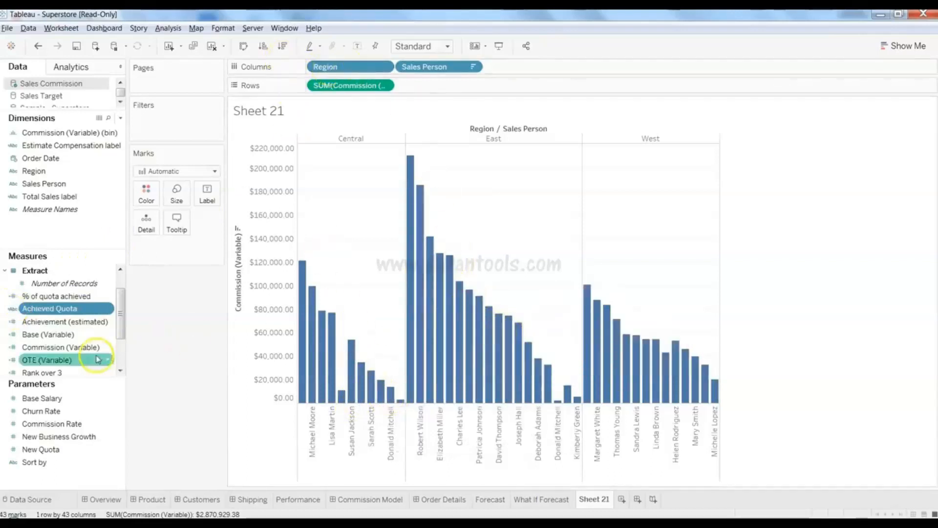
left_click_drag(78, 310, 146, 194)
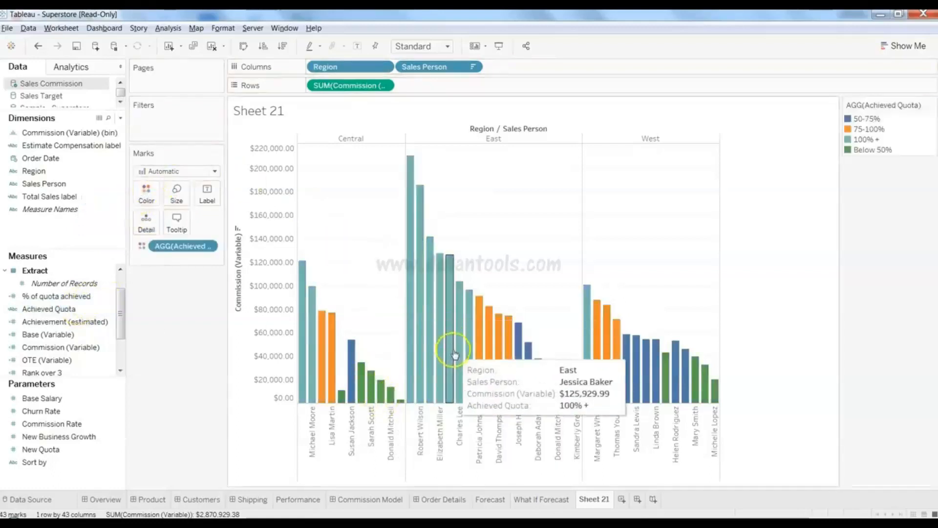
- Compare the achieved quota levels of sales persons across the Central, East and West regions, and dismiss the low battery notification
mouse_move(498, 406)
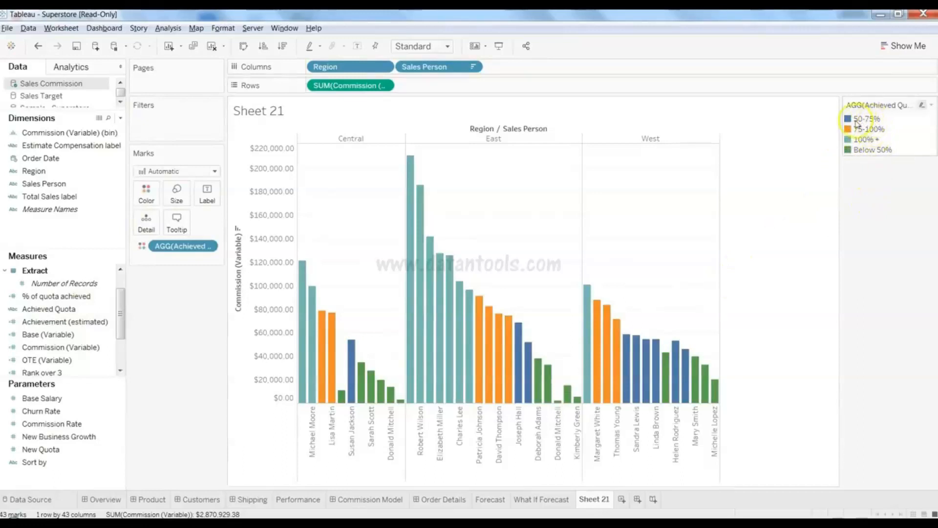
mouse_move(640, 361)
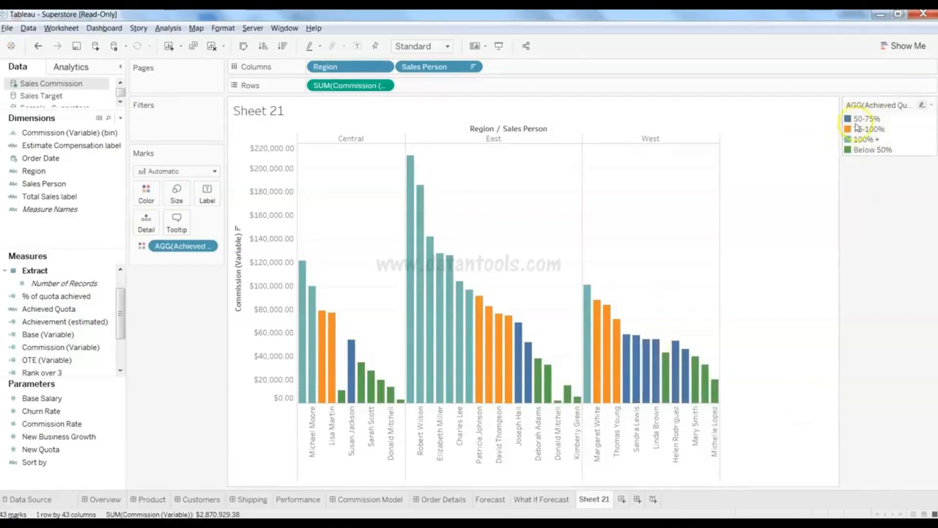
mouse_move(604, 354)
mouse_move(588, 291)
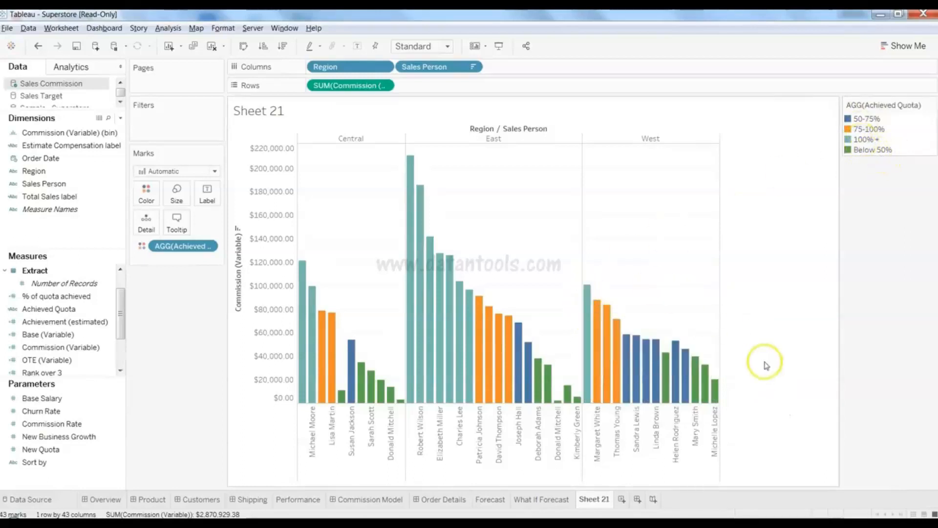
mouse_move(463, 288)
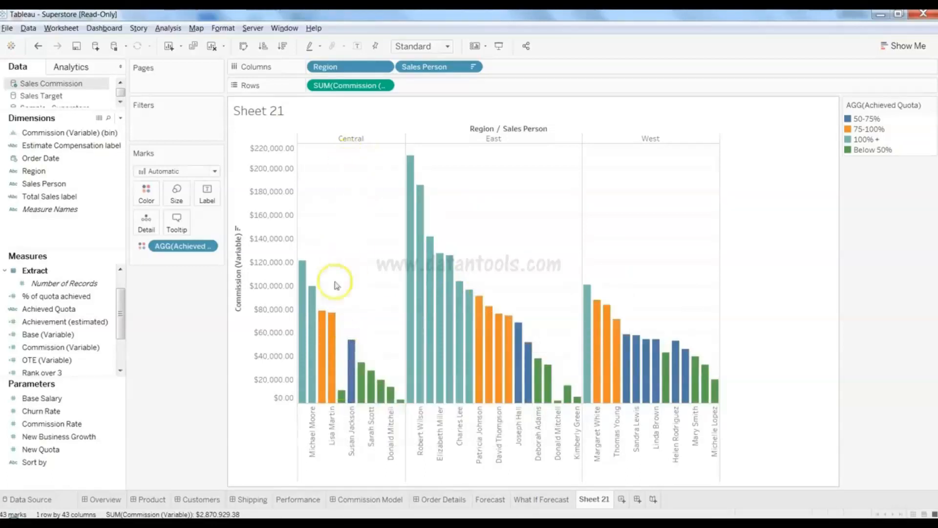
mouse_move(334, 335)
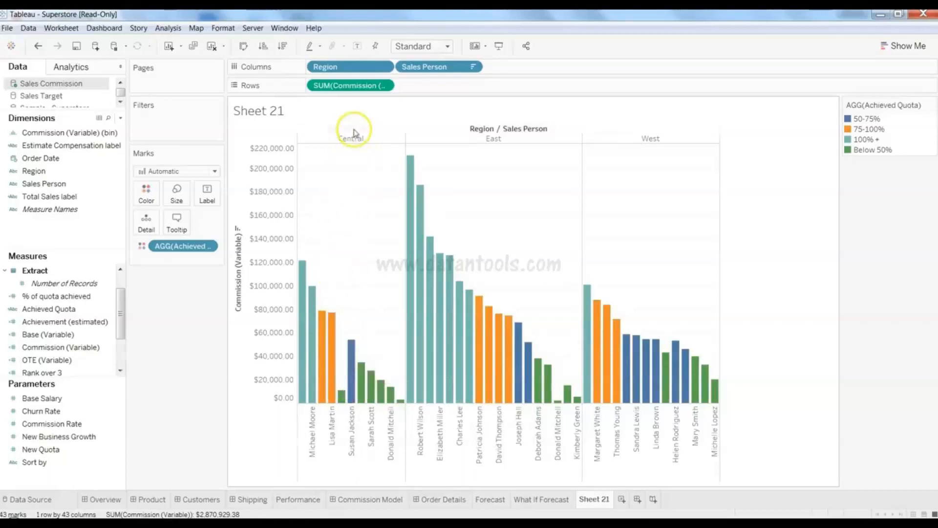
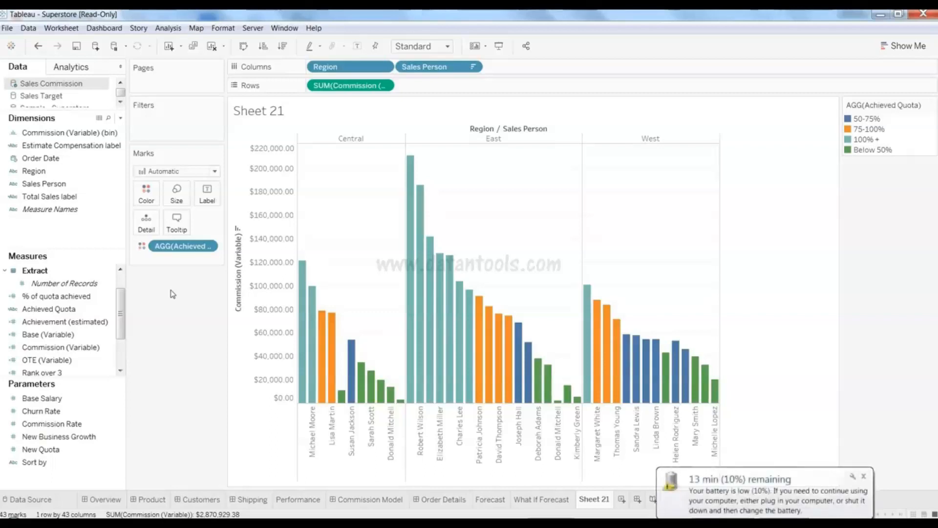
left_click(865, 477)
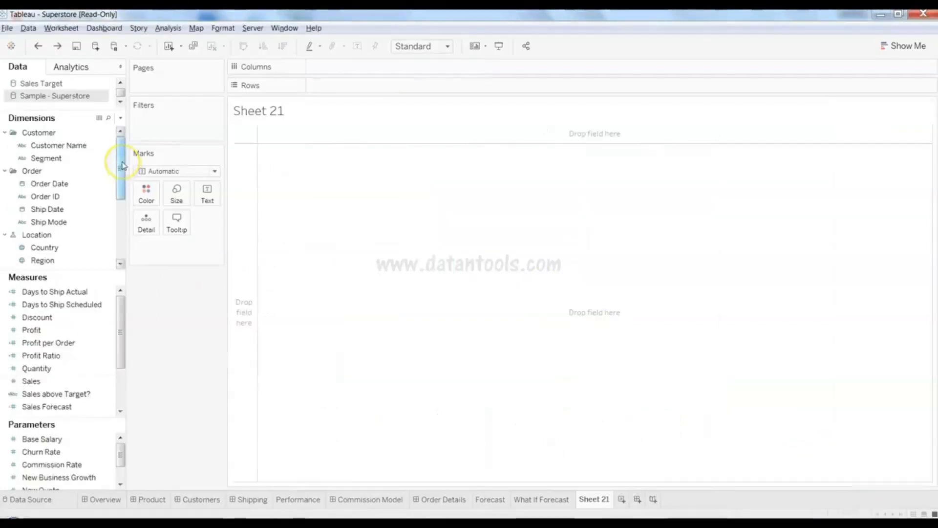
- Build a continuous line chart of Sales by year of Order Date using the chart recommendations
left_click(904, 46)
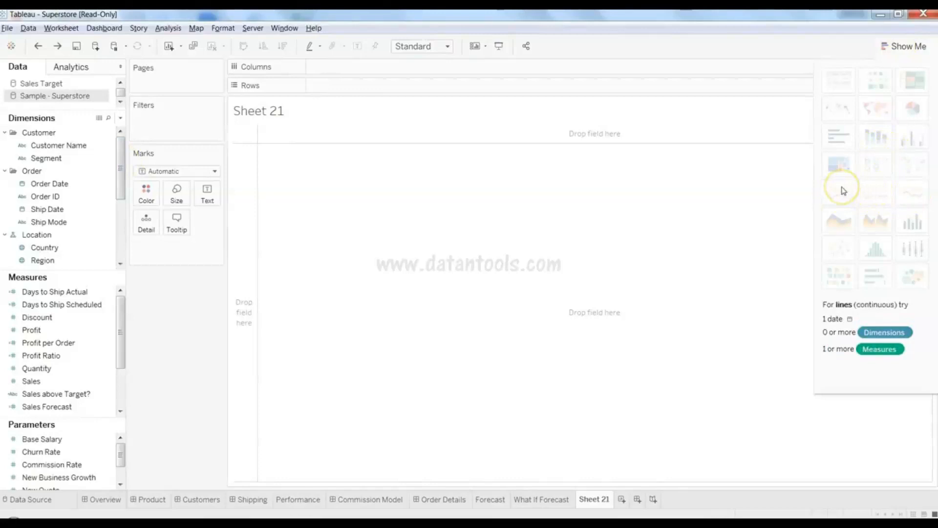
left_click(911, 43)
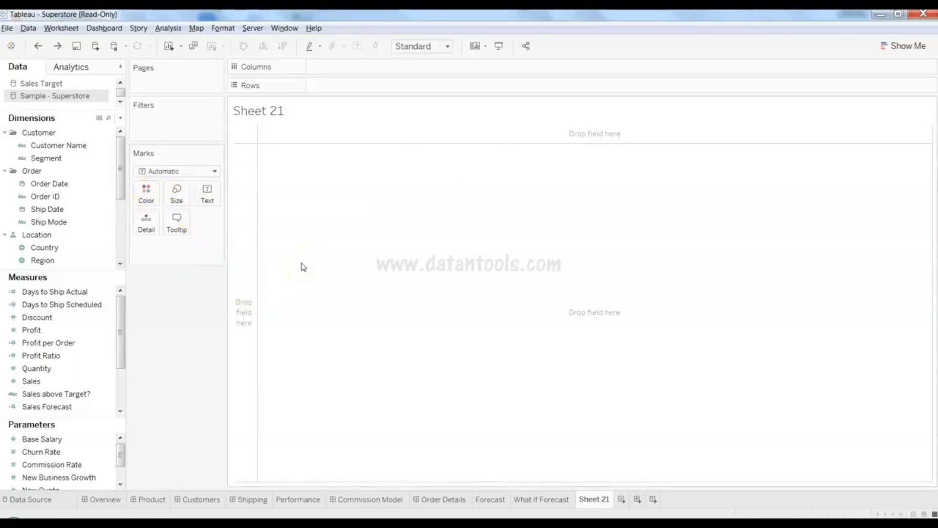
left_click(82, 383)
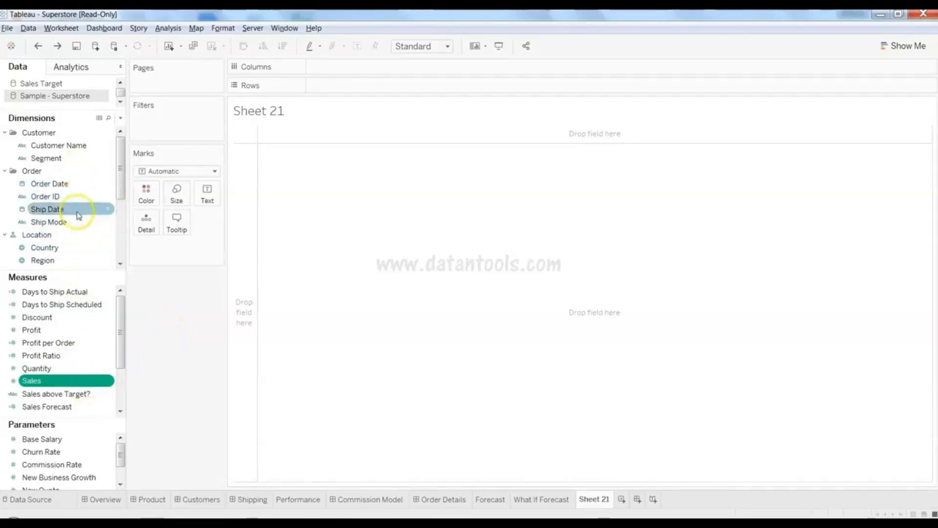
left_click(78, 189, "ctrl")
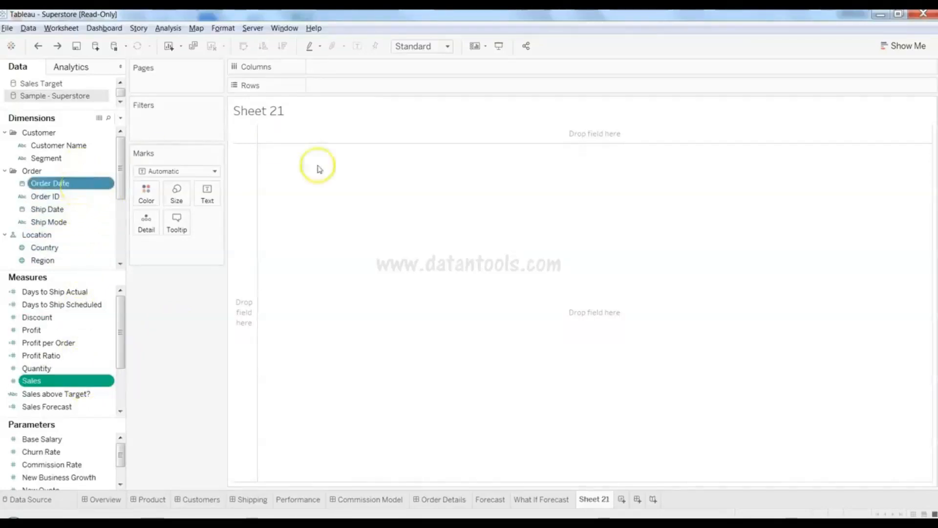
left_click(902, 57)
left_click(847, 198)
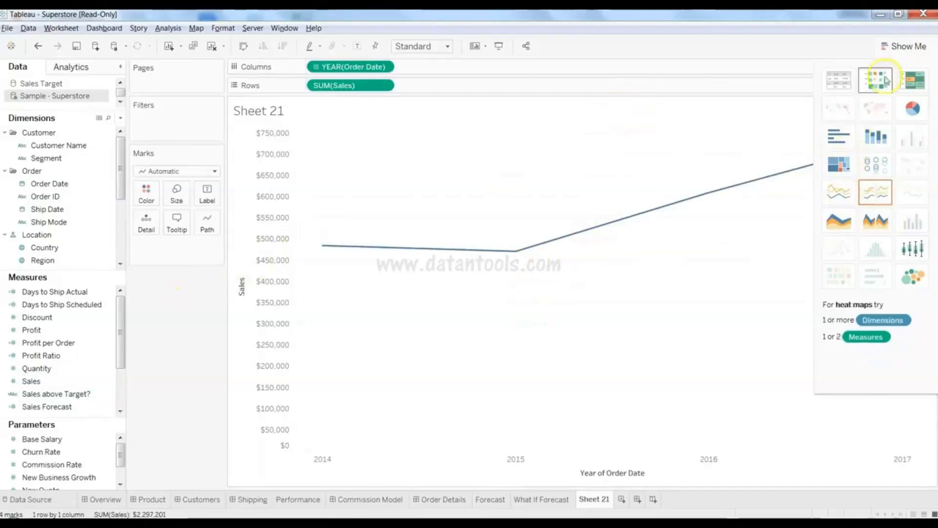
left_click(909, 46)
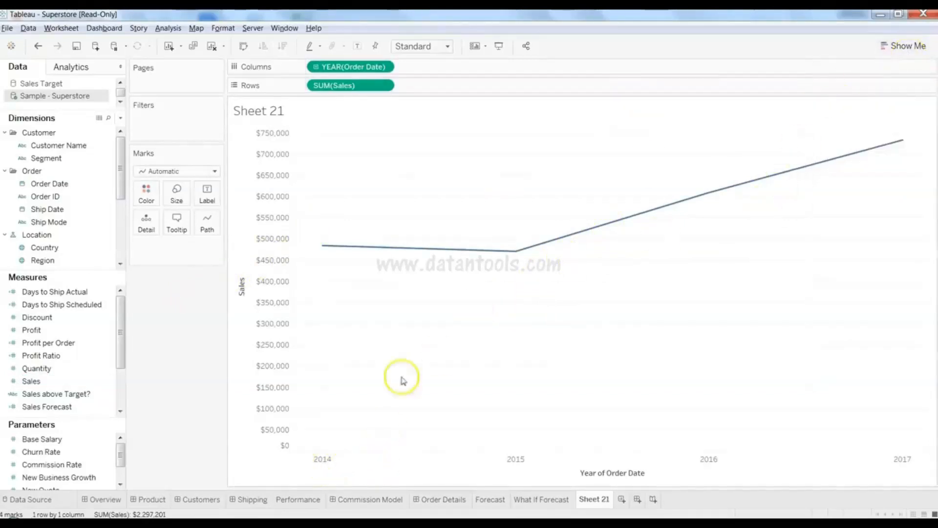
- Try the continuous quarter and month levels for Order Date, and return the line chart to the year level
left_click(385, 68)
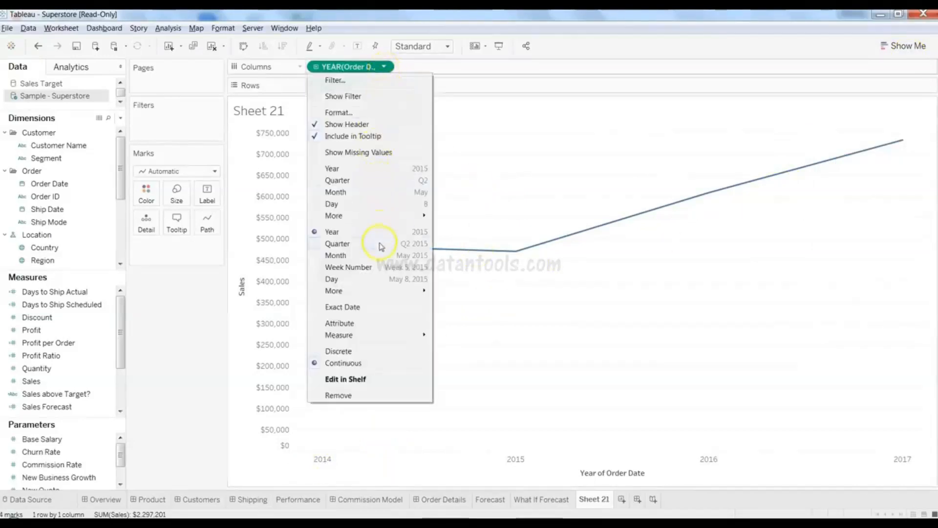
left_click(381, 247)
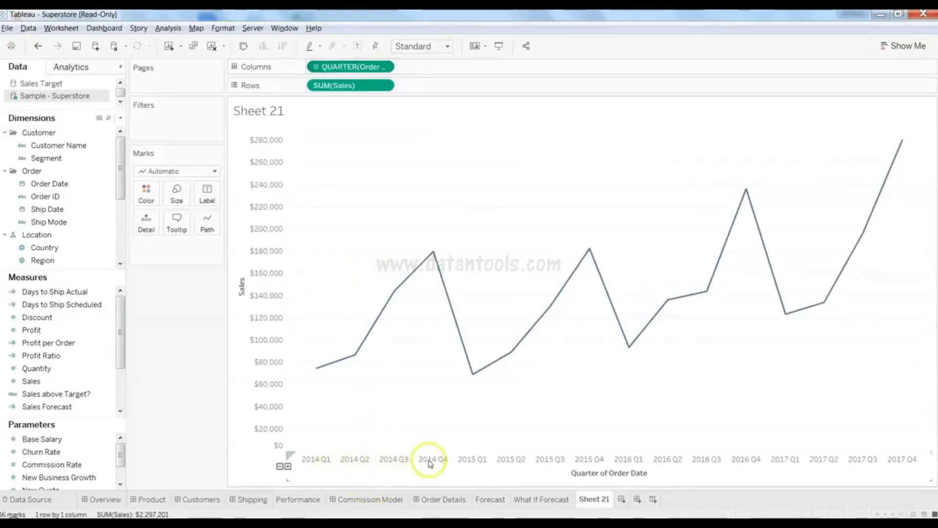
left_click(385, 67)
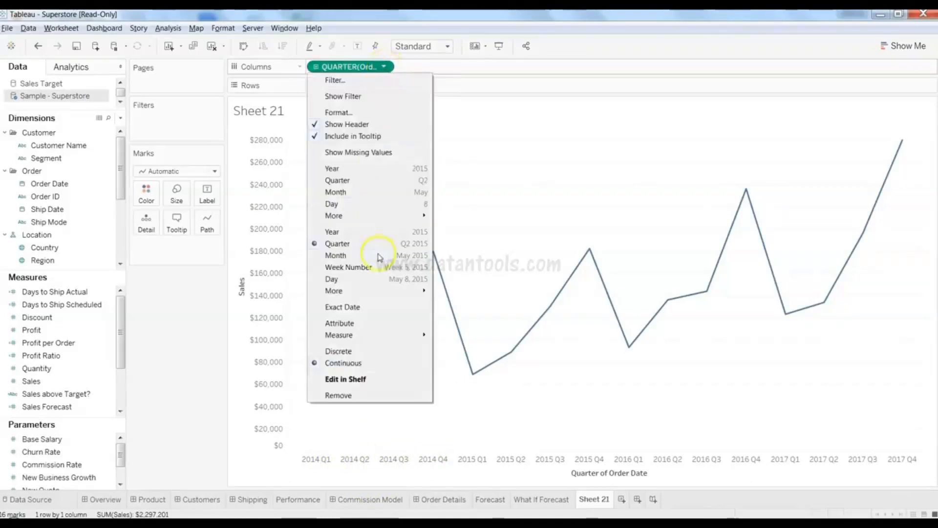
left_click(380, 256)
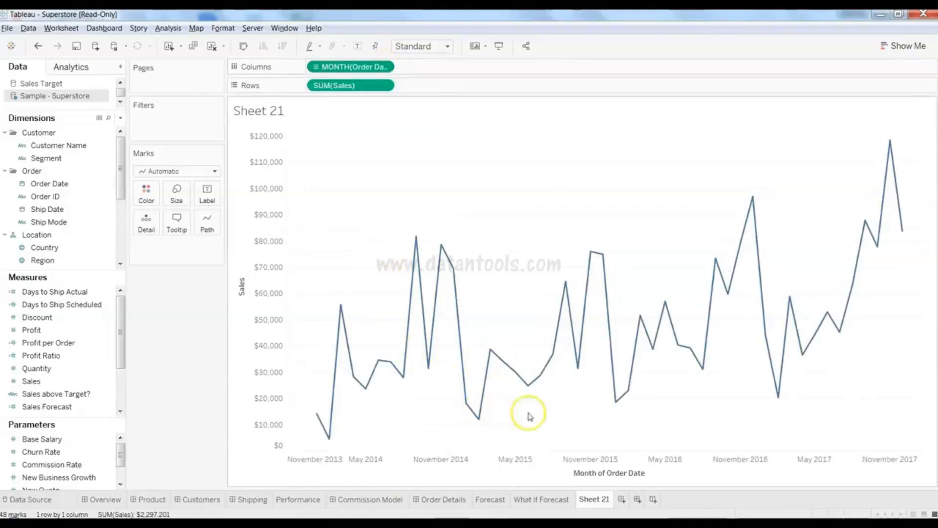
left_click(384, 67)
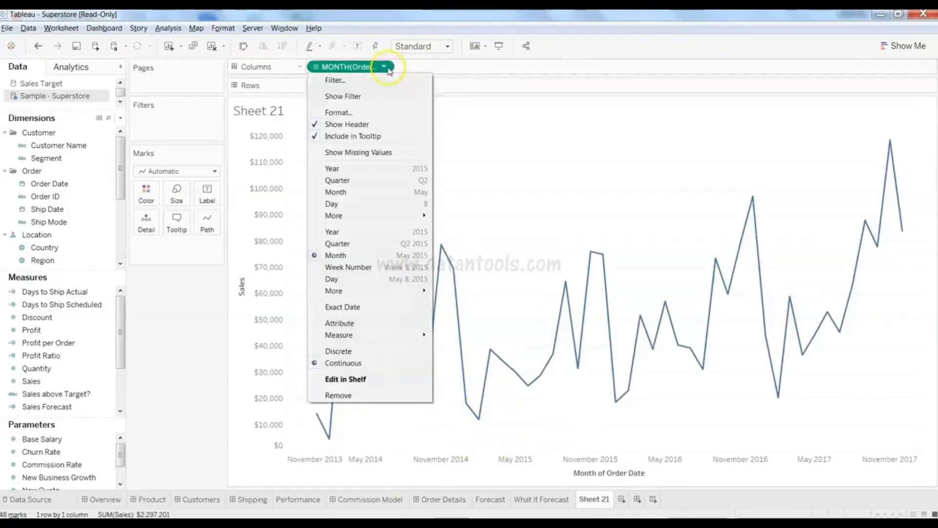
left_click(380, 233)
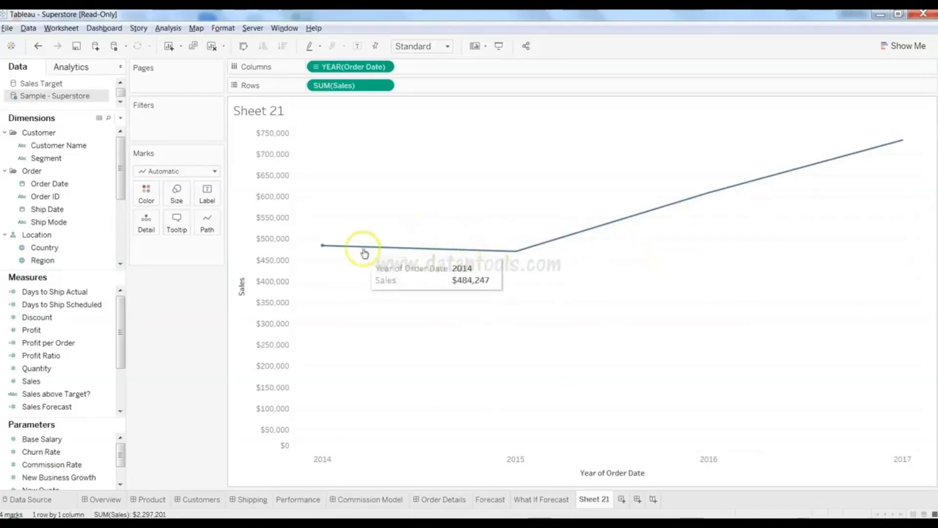
- Split the yearly sales line by Region, placing Region ahead of Order Date in the columns
mouse_move(492, 248)
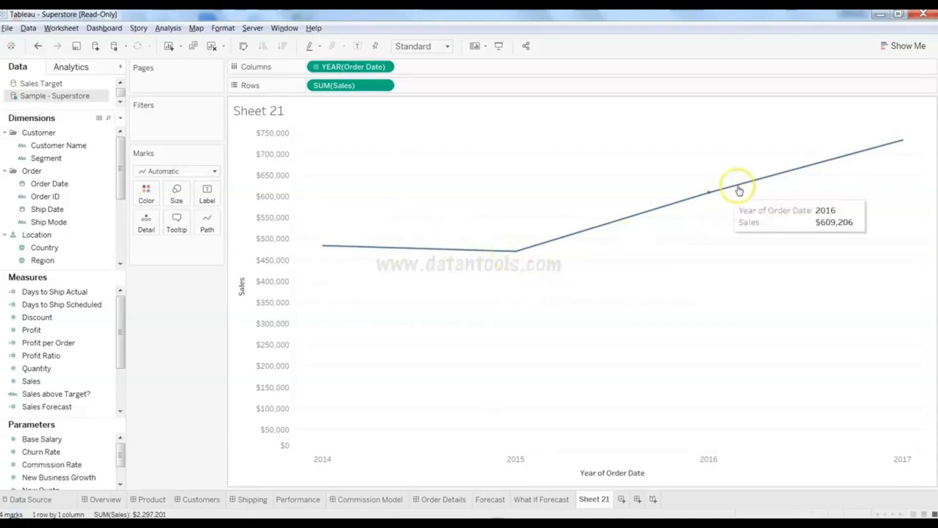
mouse_move(899, 147)
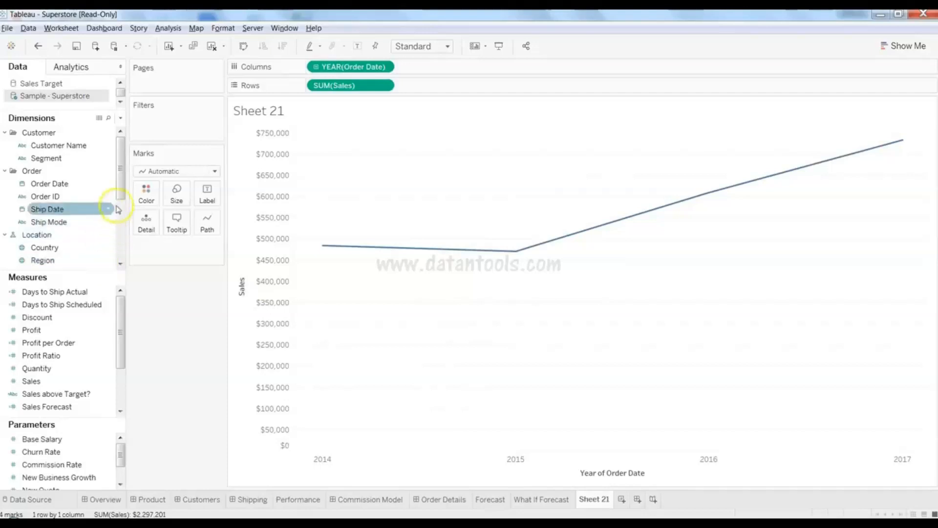
scroll(118, 209, "down", 2)
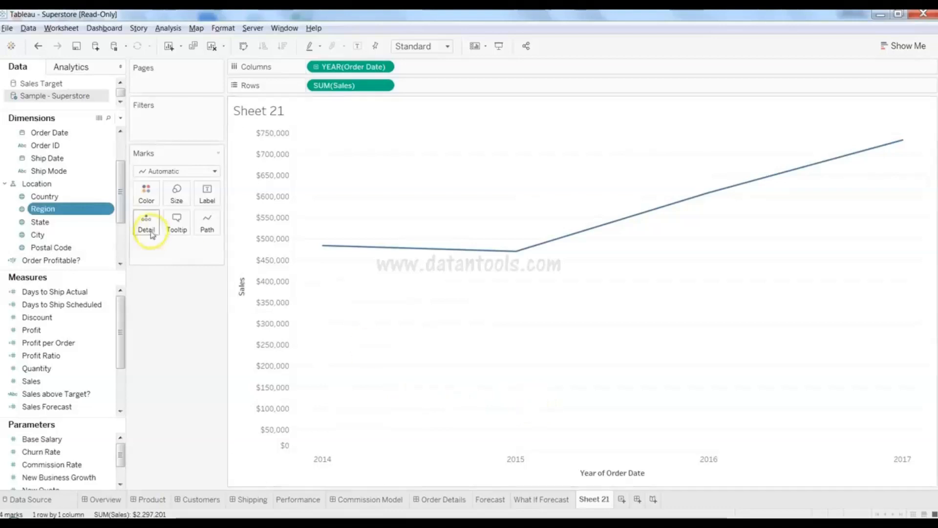
left_click_drag(85, 213, 312, 69)
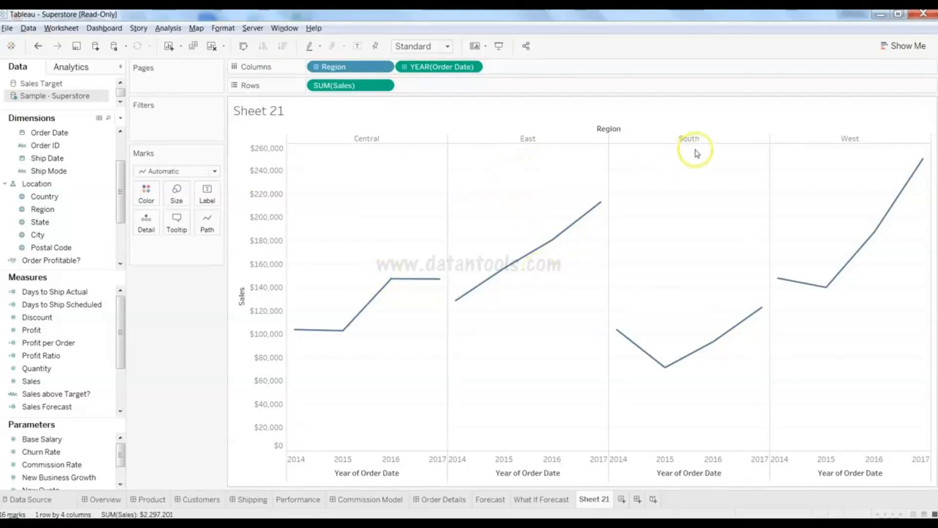
- Vary the thickness of the regional sales lines by Profit
mouse_move(542, 246)
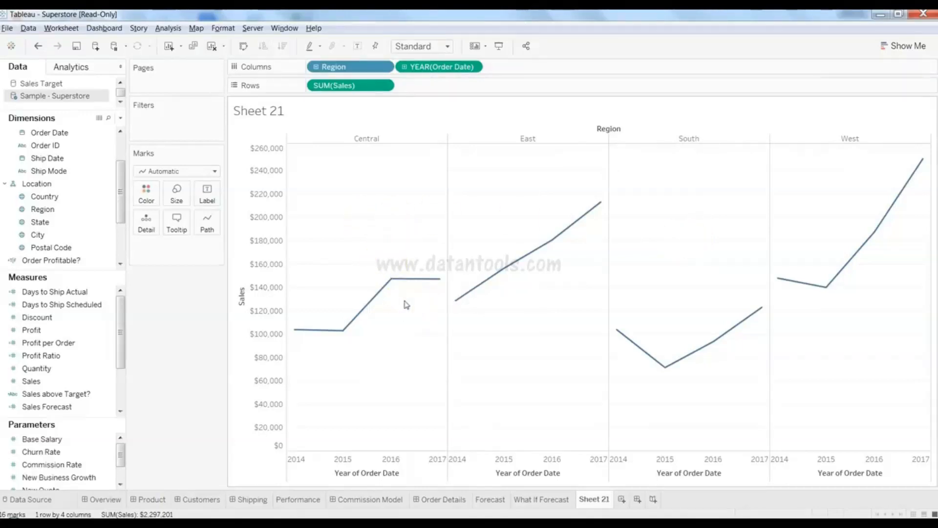
mouse_move(438, 287)
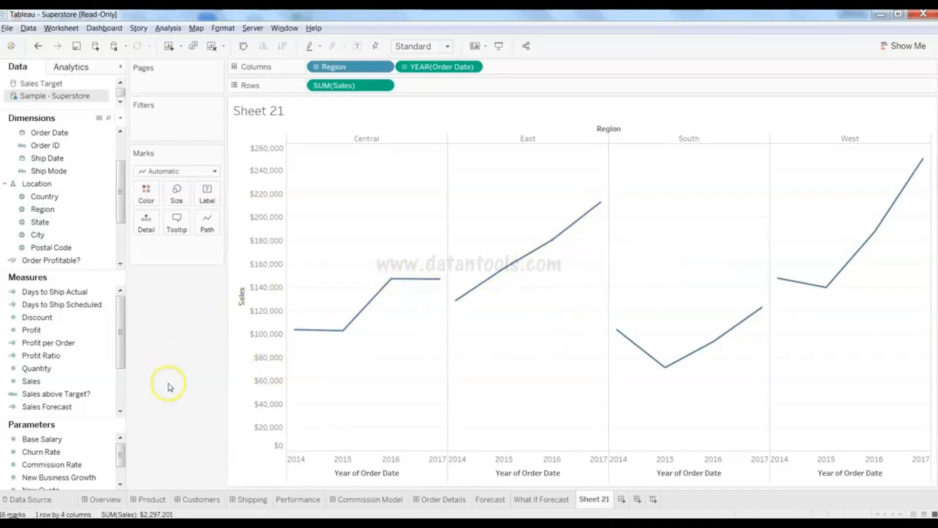
left_click(86, 334)
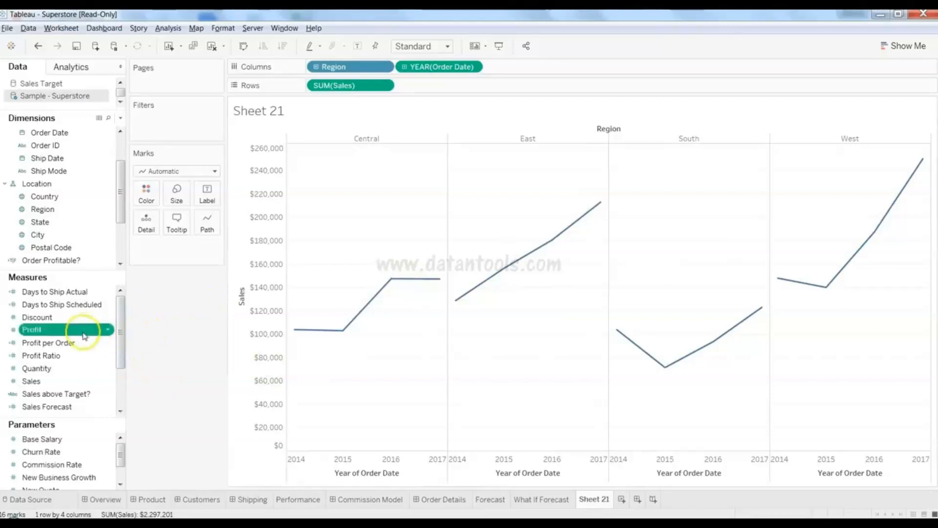
left_click_drag(84, 336, 184, 203)
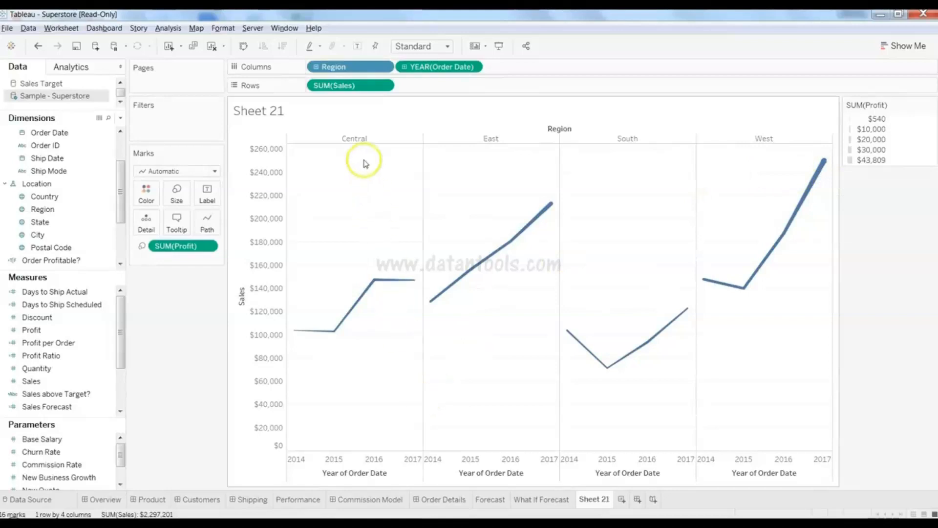
- Color the regional sales lines by Discount
mouse_move(398, 284)
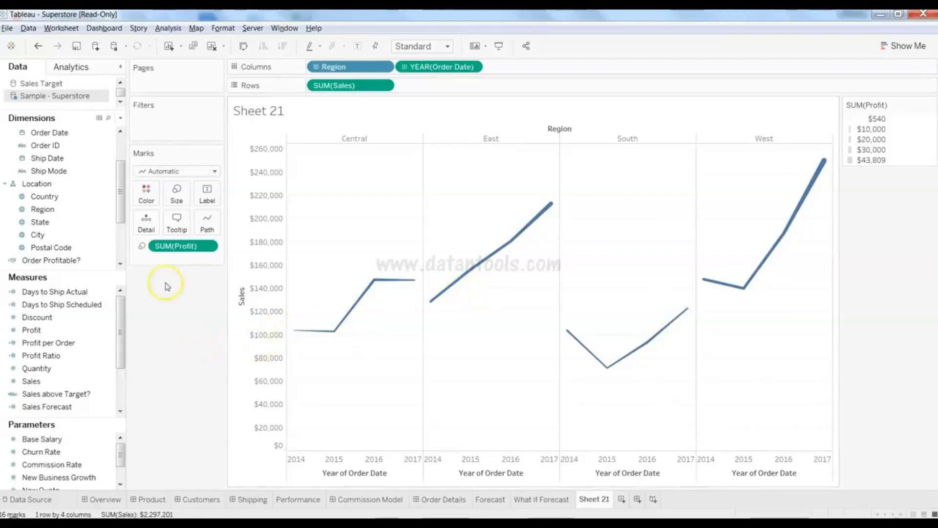
left_click(82, 318)
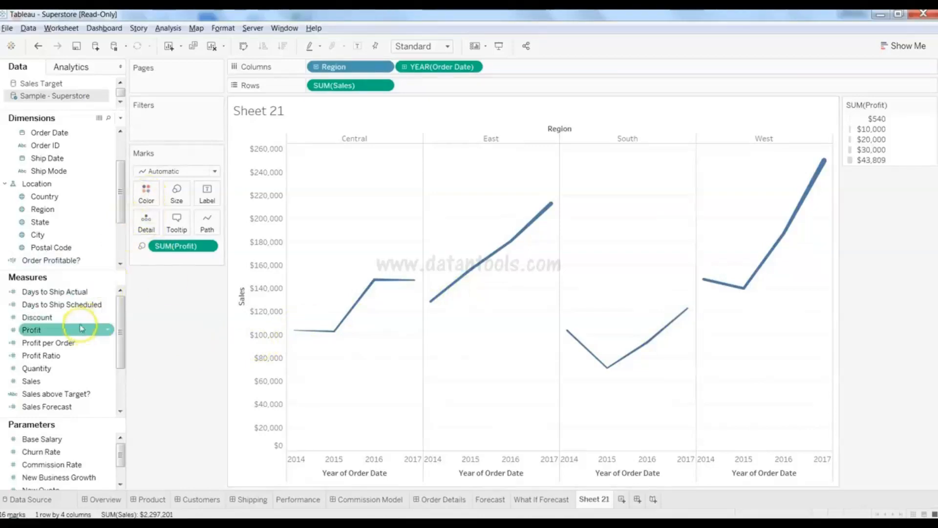
left_click_drag(81, 321, 148, 205)
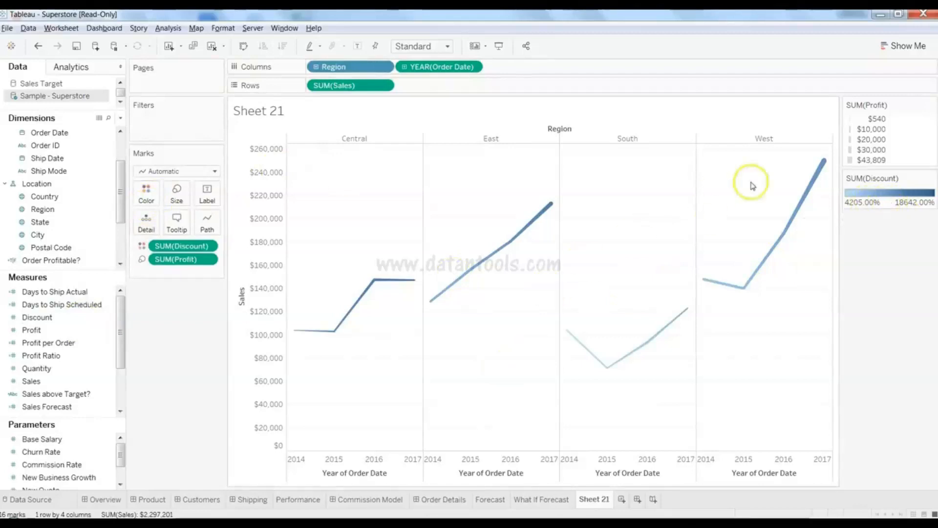
- Compare discount, profit and sales at individual years along the West, East, South and Central lines
mouse_move(788, 227)
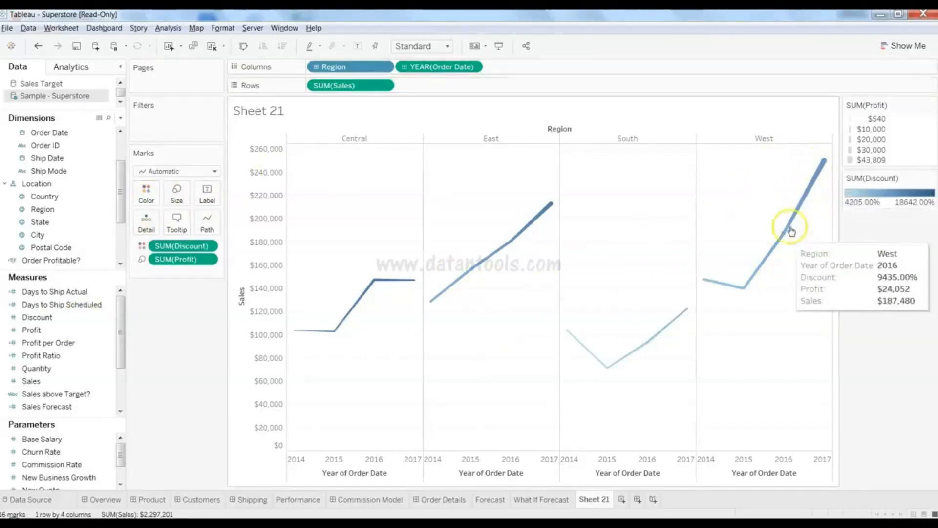
mouse_move(815, 181)
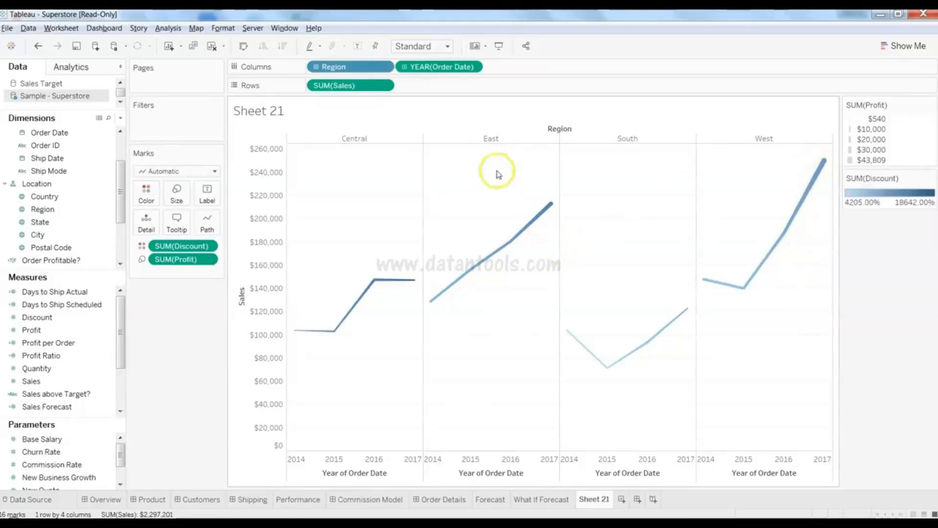
mouse_move(548, 214)
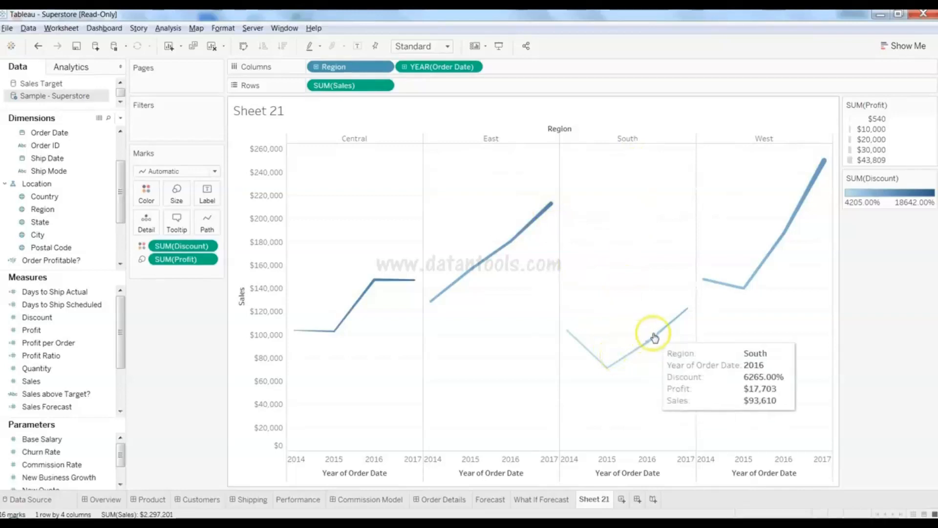
mouse_move(679, 316)
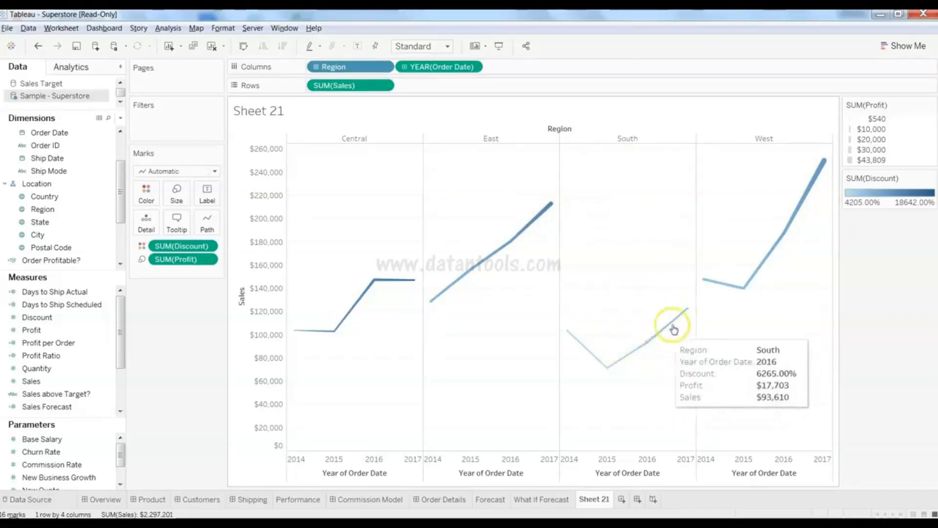
mouse_move(622, 361)
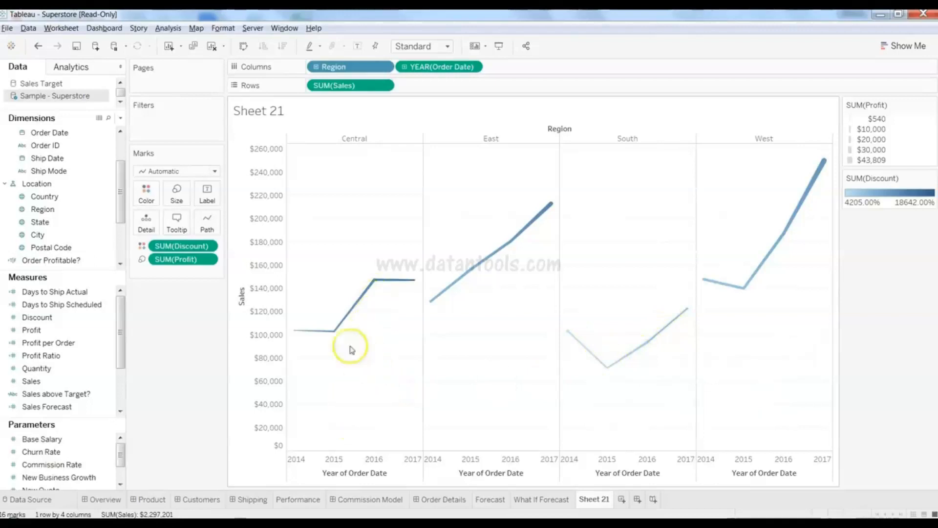
mouse_move(375, 289)
mouse_move(412, 287)
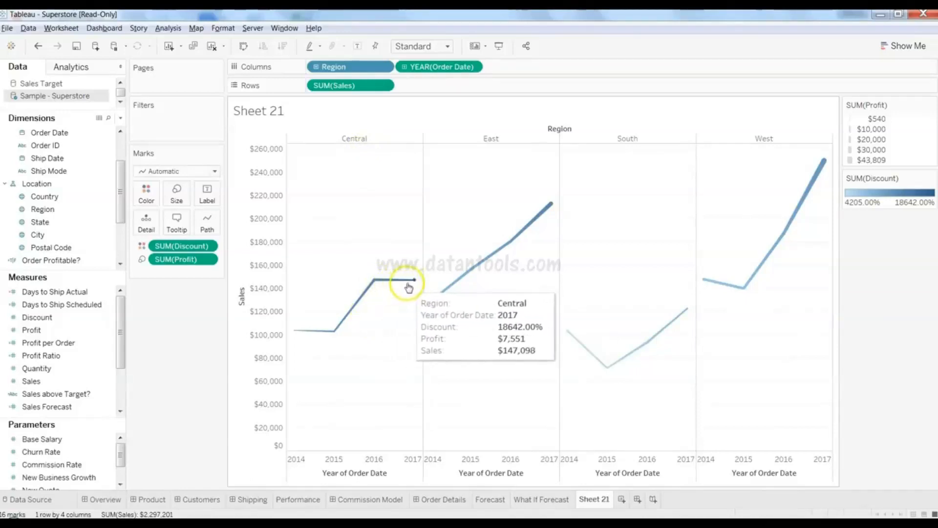
mouse_move(298, 335)
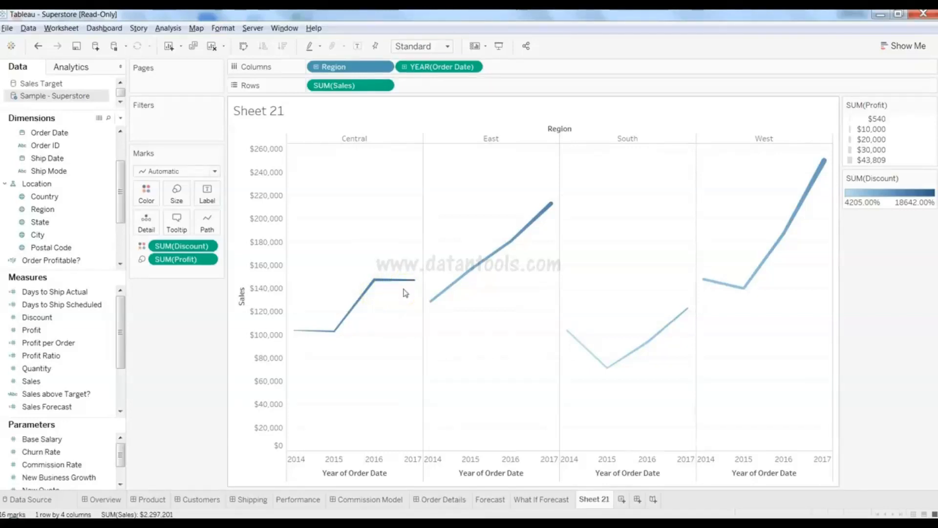
left_click(341, 292)
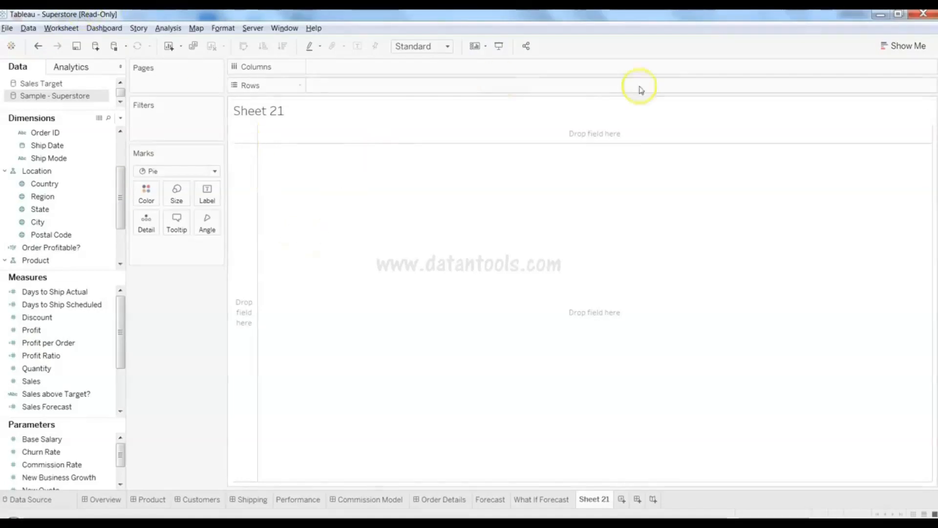
- Check which dimensions and measures a pie chart requires and look over the available fields
left_click(897, 52)
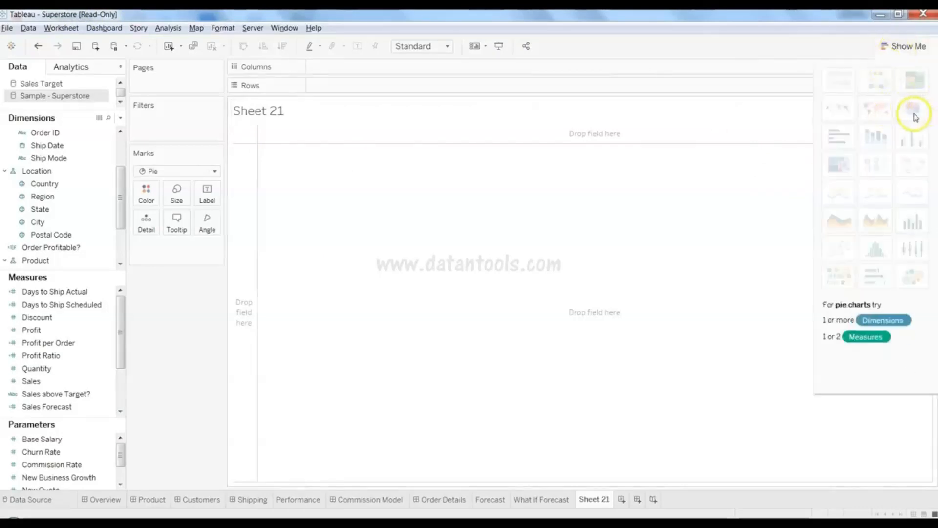
left_click(42, 197)
left_click(36, 368)
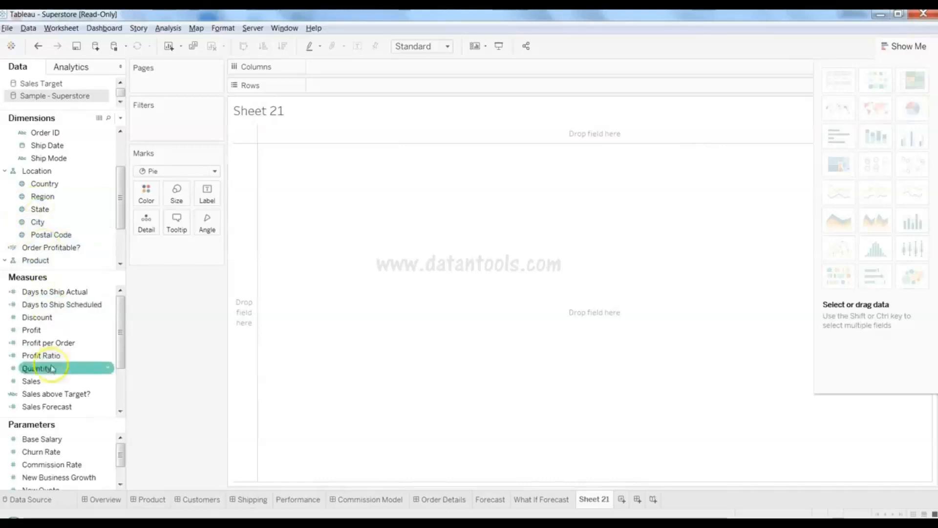
left_click(69, 248)
left_click(74, 343)
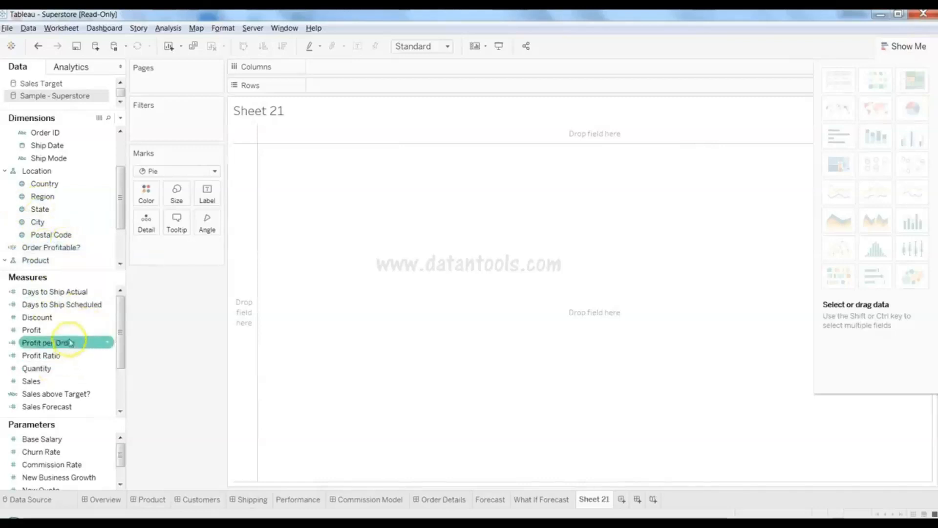
left_click(78, 234)
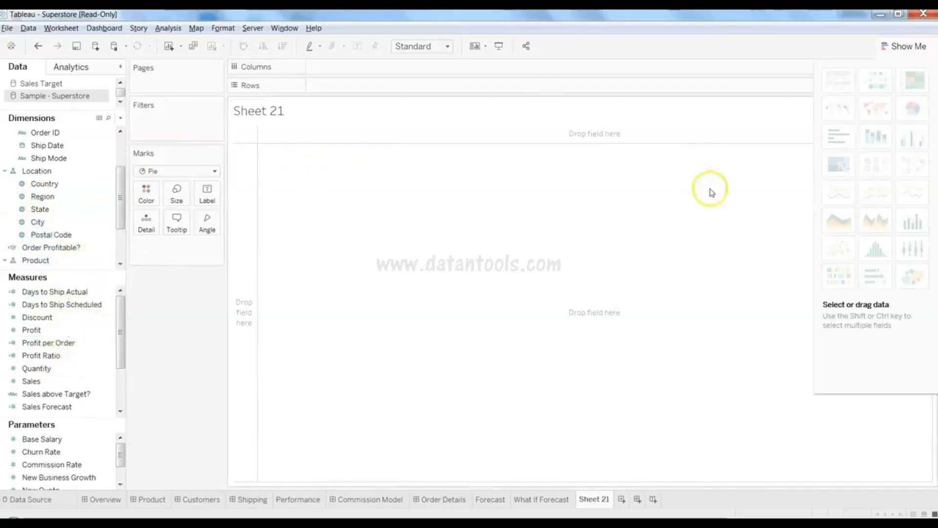
- Build a pie chart of Sales by Region
mouse_move(914, 110)
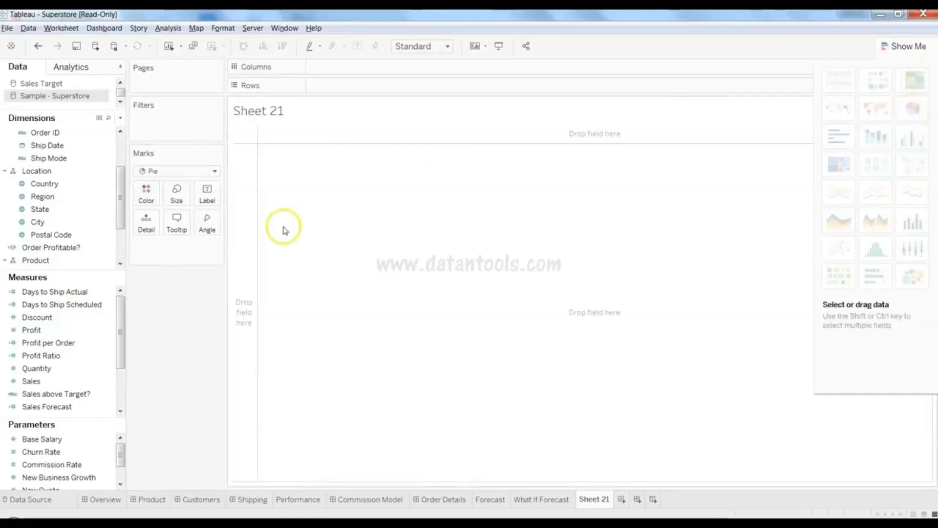
left_click(87, 383)
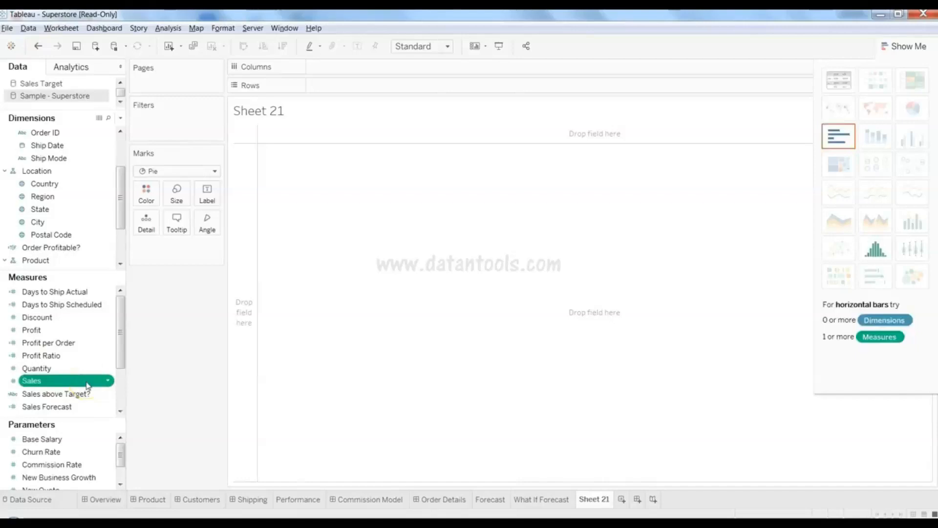
left_click(71, 224, "ctrl")
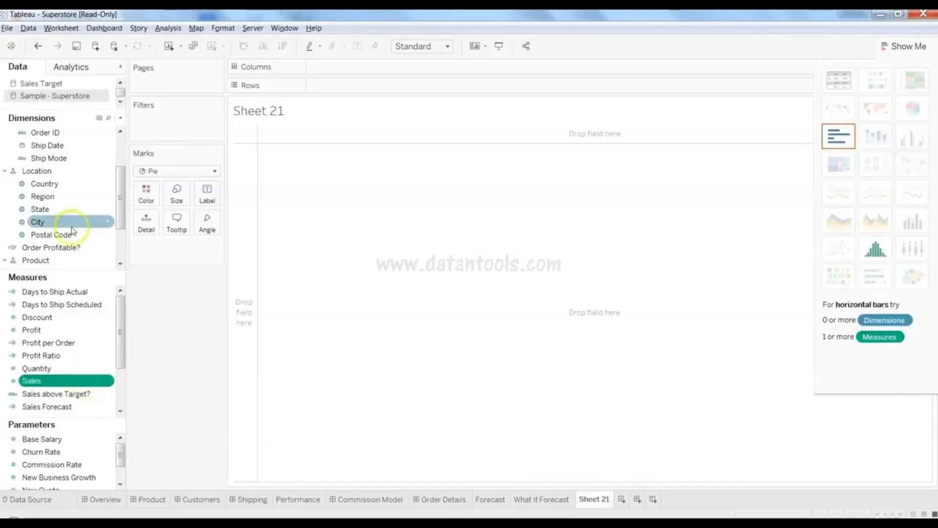
left_click(79, 198, "ctrl")
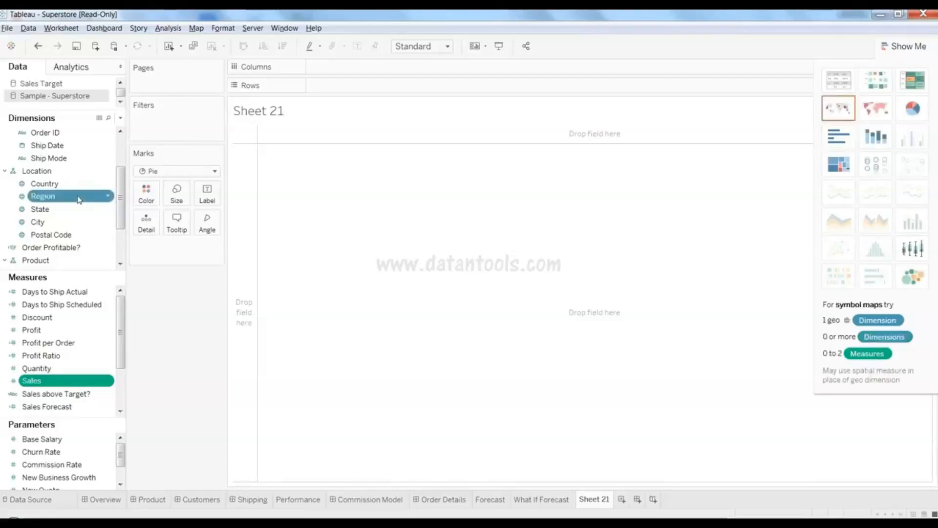
left_click(920, 118)
mouse_move(280, 184)
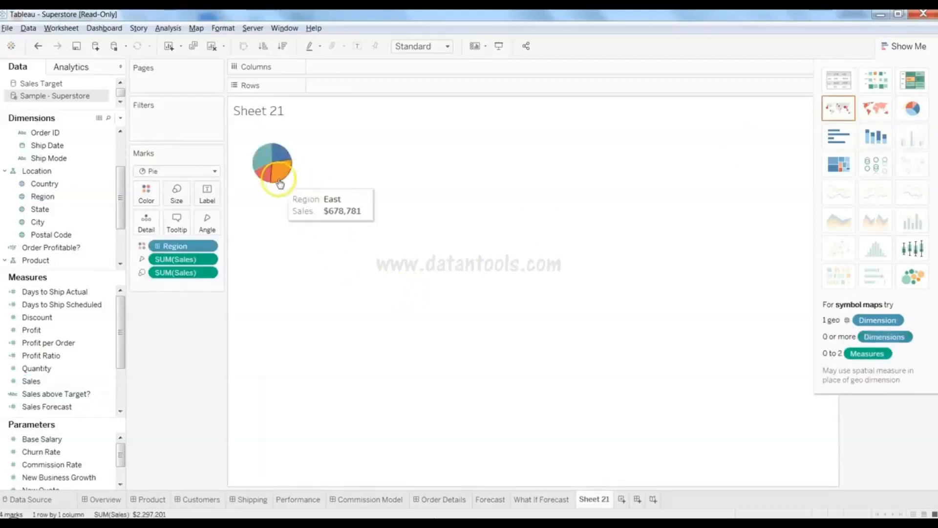
mouse_move(266, 167)
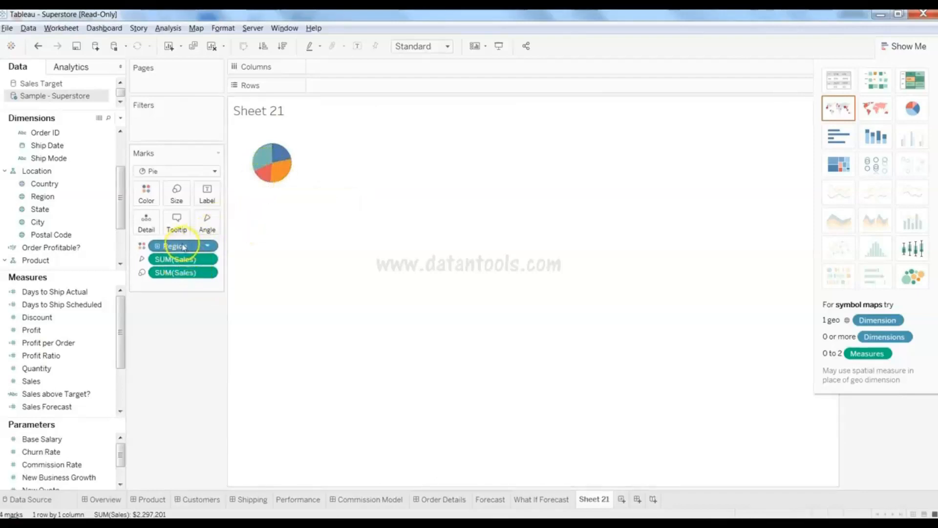
- Try coloring the pie slices by Country and State in place of Region, and restore Region as the color
left_click_drag(183, 247, 149, 197)
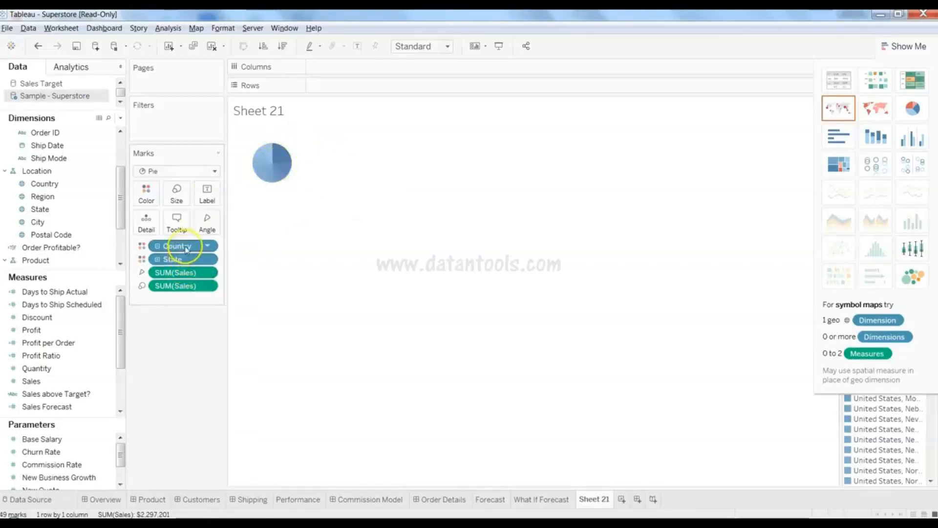
left_click_drag(185, 248, 94, 222)
left_click_drag(189, 247, 87, 230)
left_click_drag(73, 196, 142, 196)
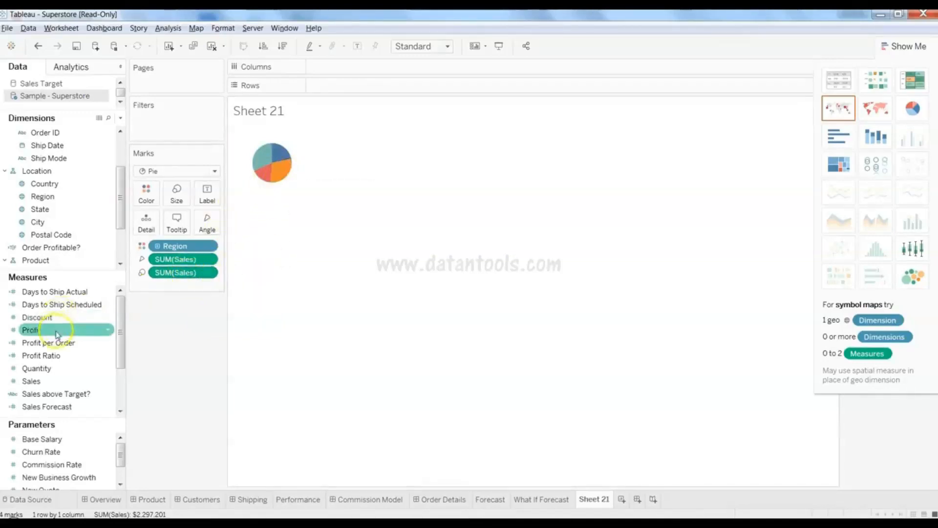
- Remove Sales from the pie's size and angle encodings and size the slices by Profit
left_click_drag(168, 272, 76, 327)
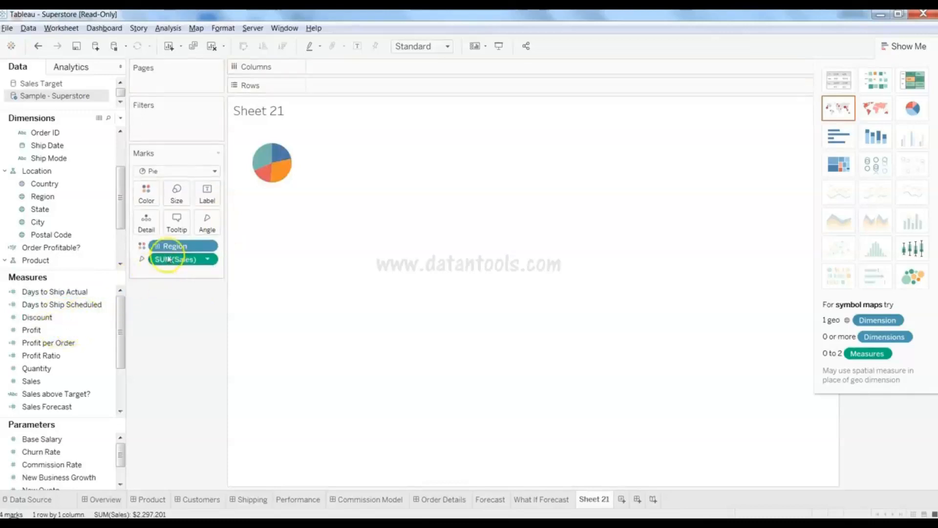
left_click_drag(160, 259, 176, 198)
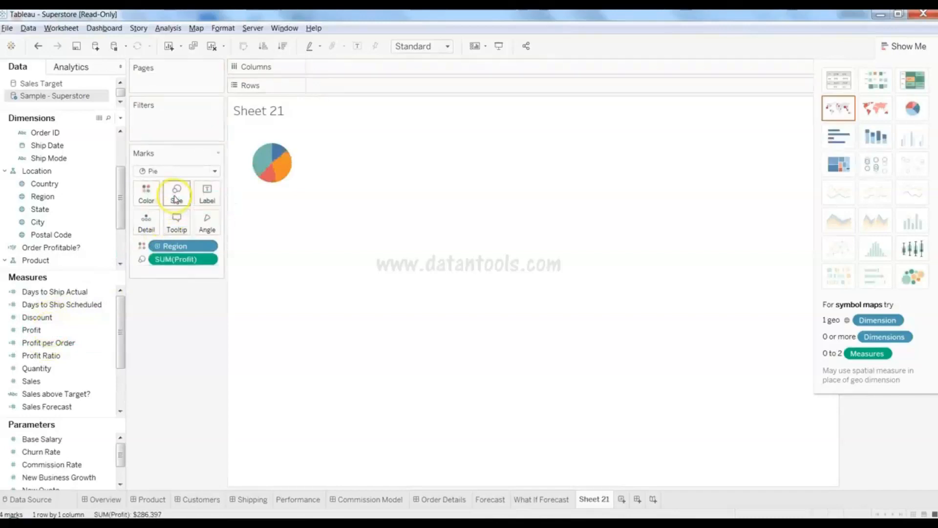
left_click(276, 167)
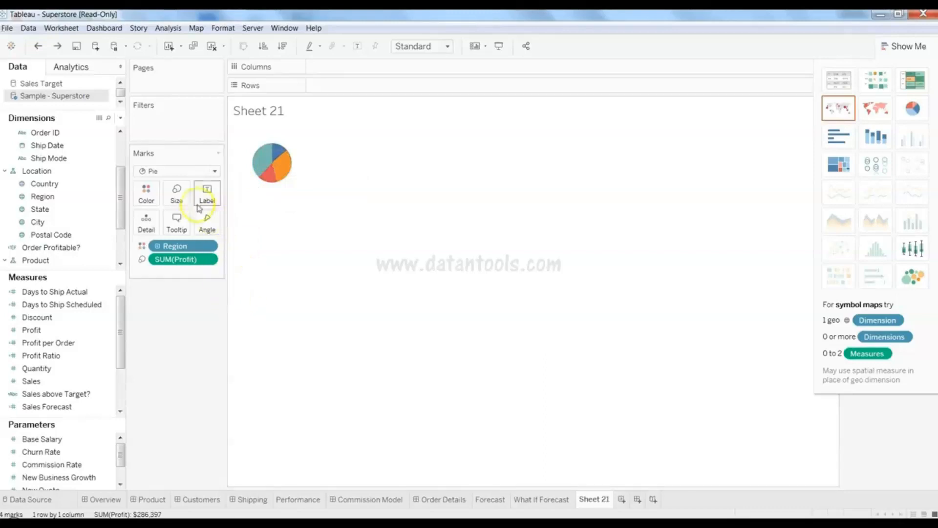
- Label the pie slices with their Profit and enlarge the pie
left_click(91, 331)
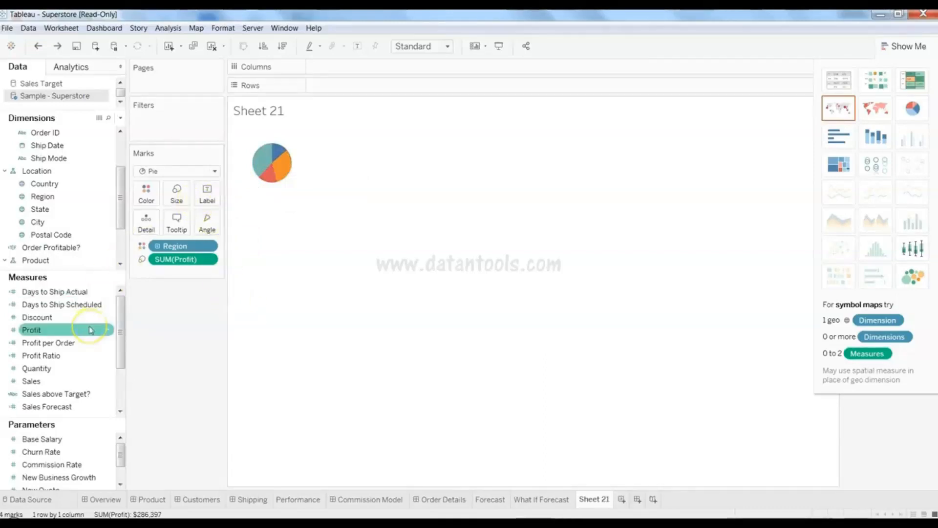
left_click_drag(90, 330, 211, 201)
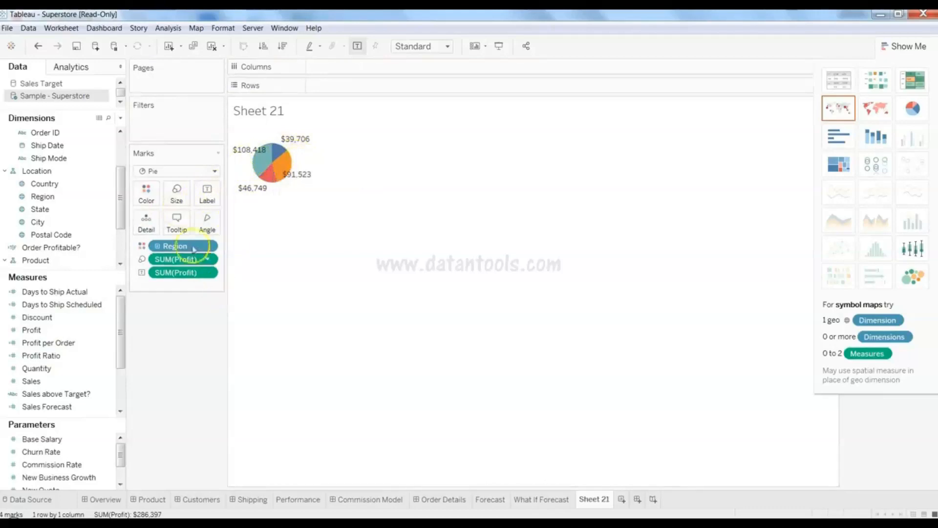
left_click(177, 199)
left_click_drag(200, 225, 211, 226)
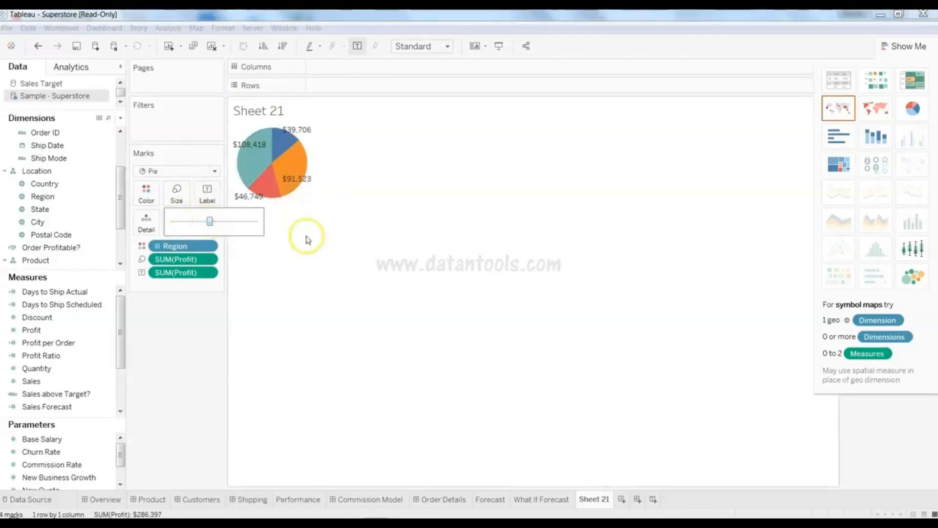
left_click(315, 209)
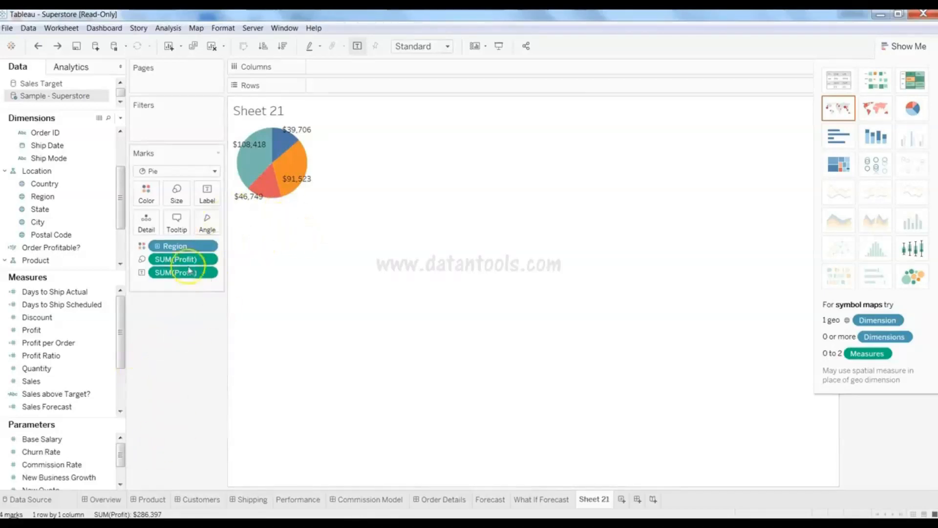
- Set the angle of the regional pie slices by Discount
mouse_move(290, 169)
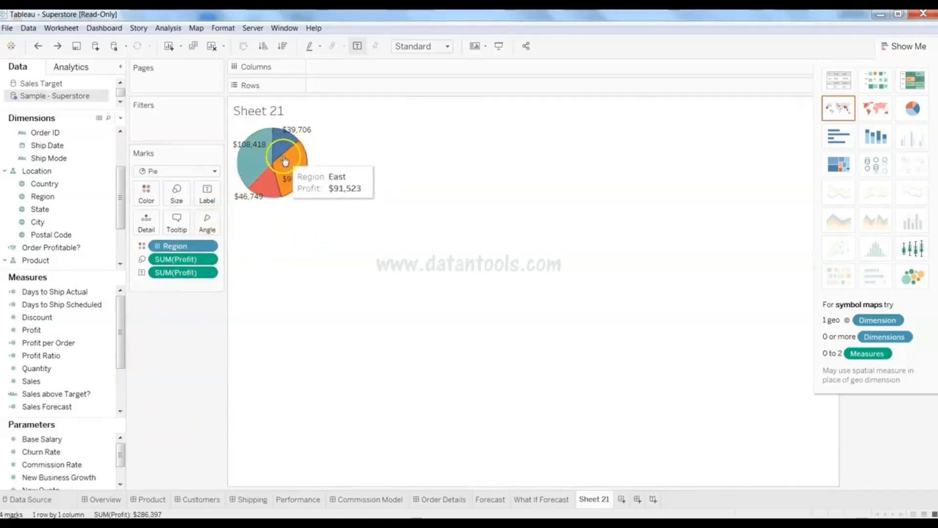
left_click(214, 366)
left_click(67, 319)
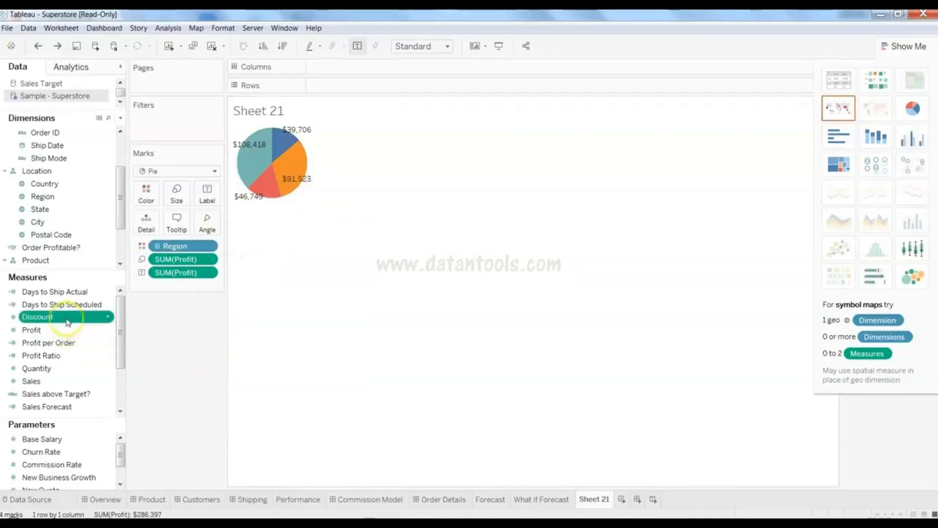
mouse_move(68, 323)
left_mouse_down()
mouse_move(147, 324)
mouse_move(79, 319)
left_mouse_up()
mouse_move(291, 174)
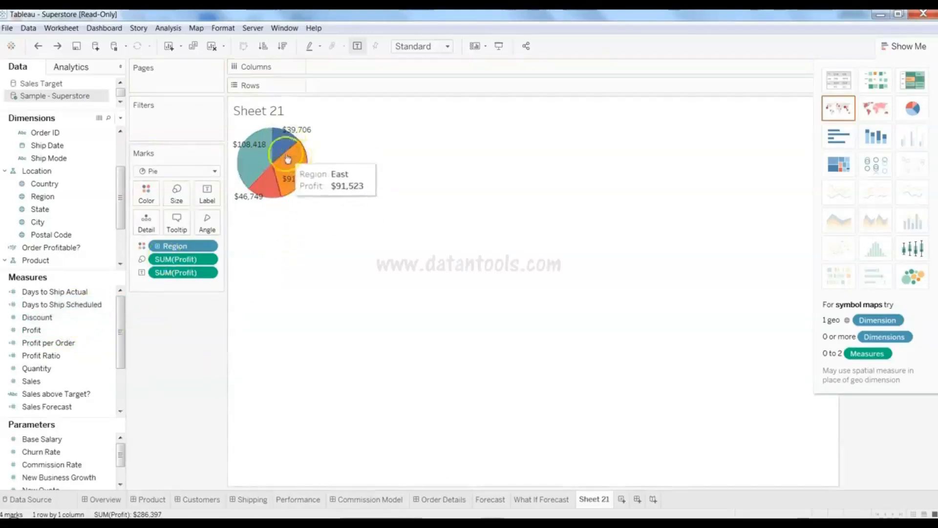
mouse_move(253, 165)
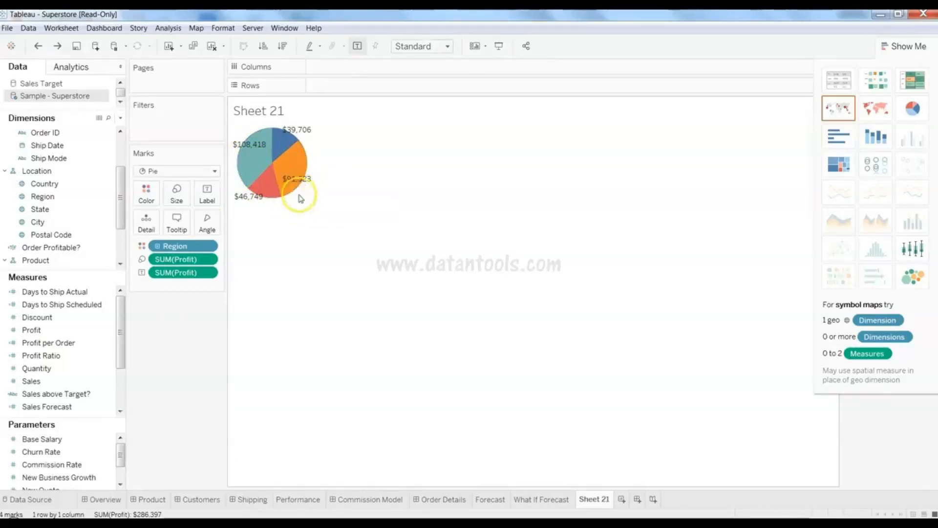
left_click(58, 319)
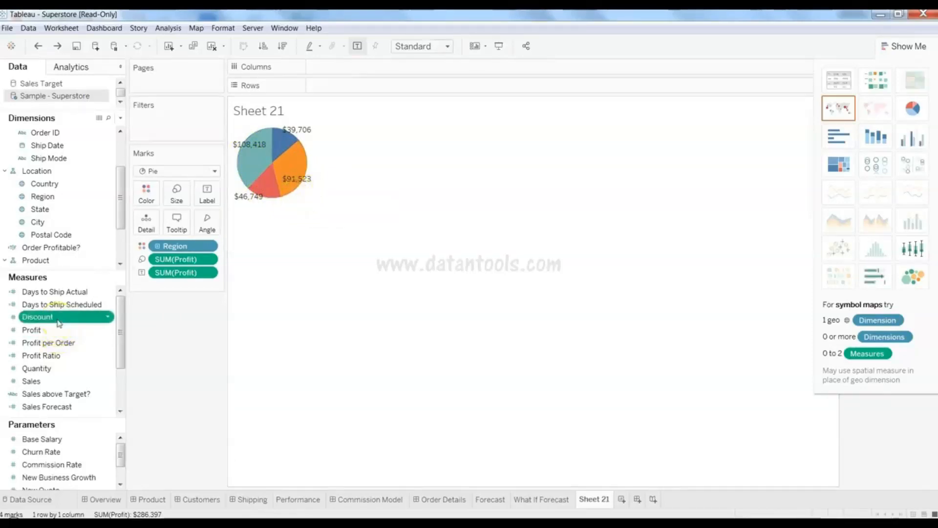
left_click_drag(58, 323, 206, 215)
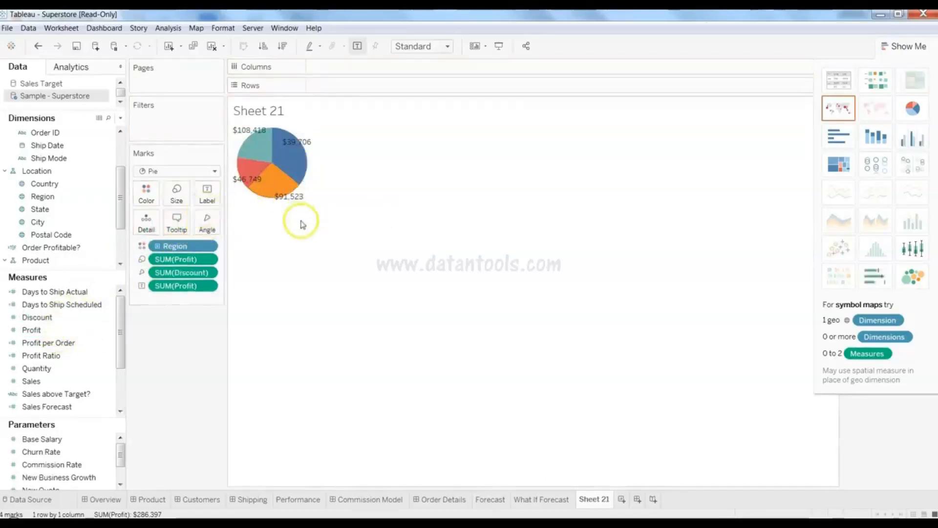
- Remove Discount from the slice angle and add it back to compare both versions of the pie
mouse_move(279, 157)
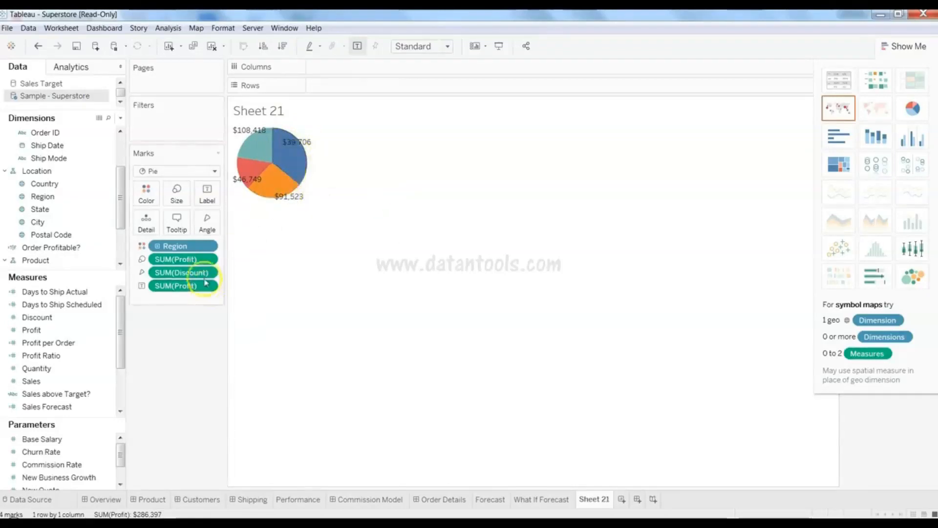
left_click_drag(183, 271, 44, 325)
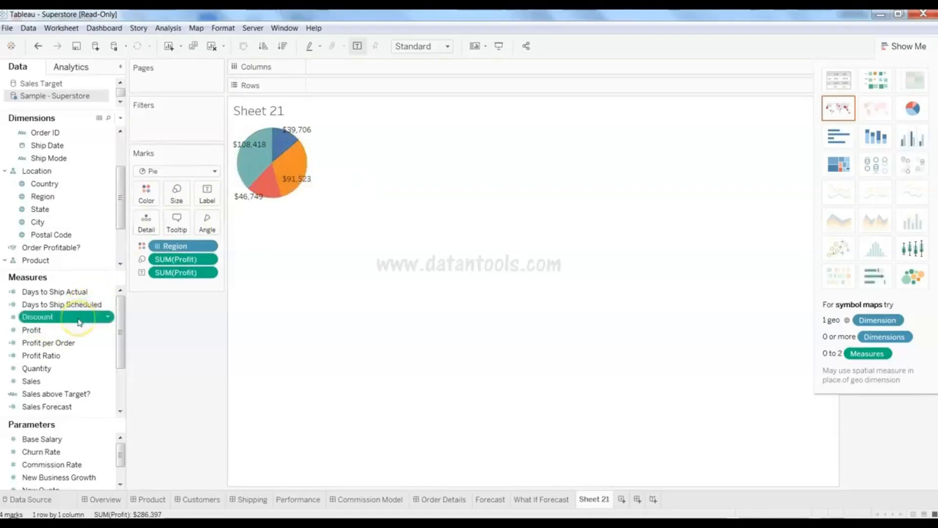
left_click_drag(79, 322, 208, 228)
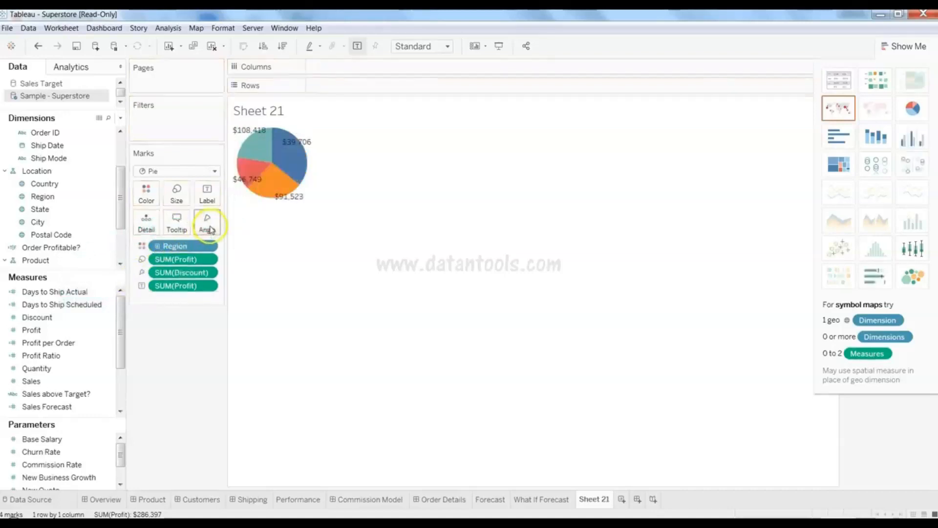